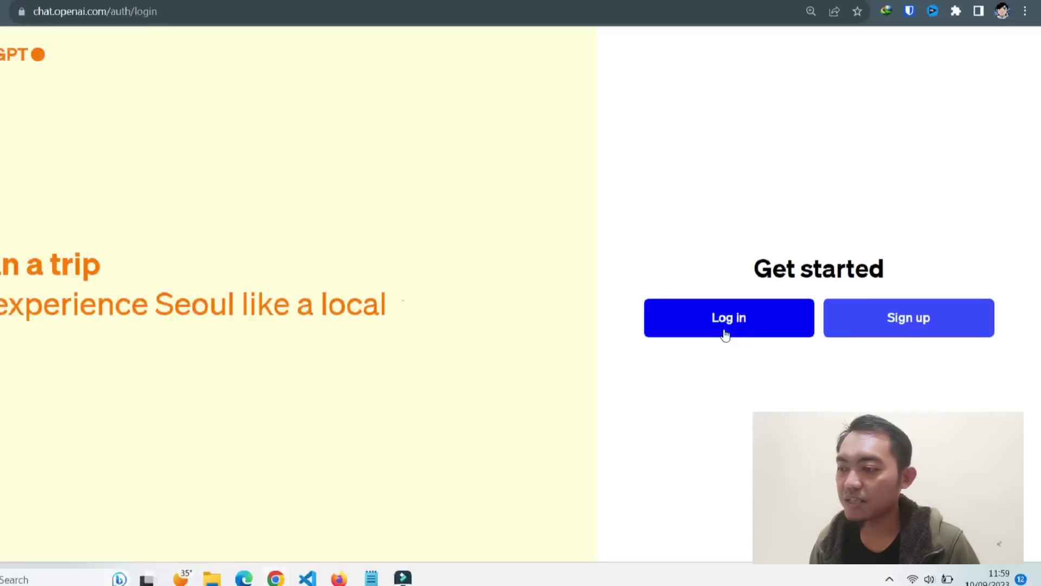
# - Sign in to ChatGPT with a Google account instead of an e-mail address
pyautogui.click(727, 333)
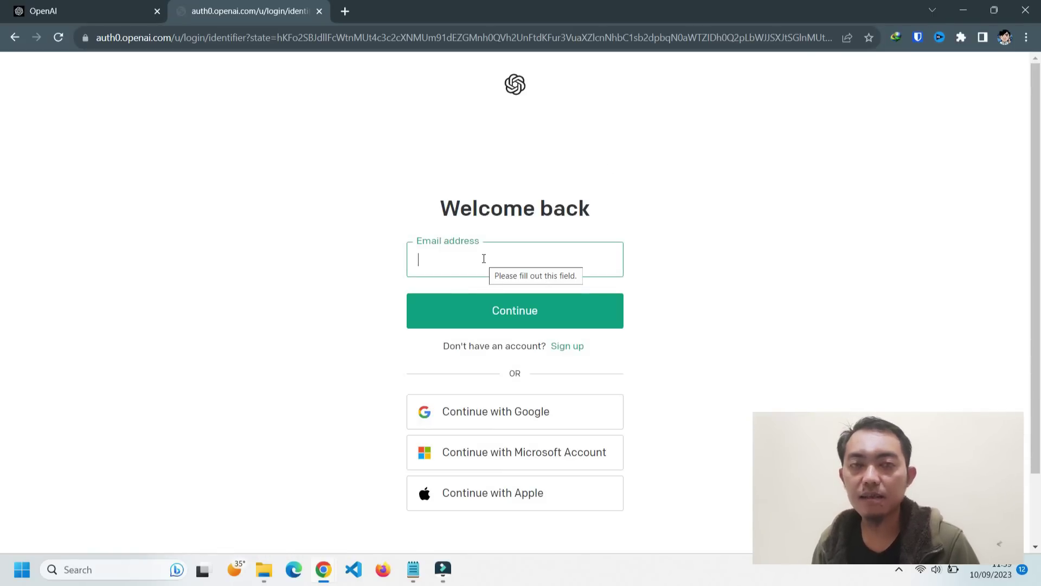
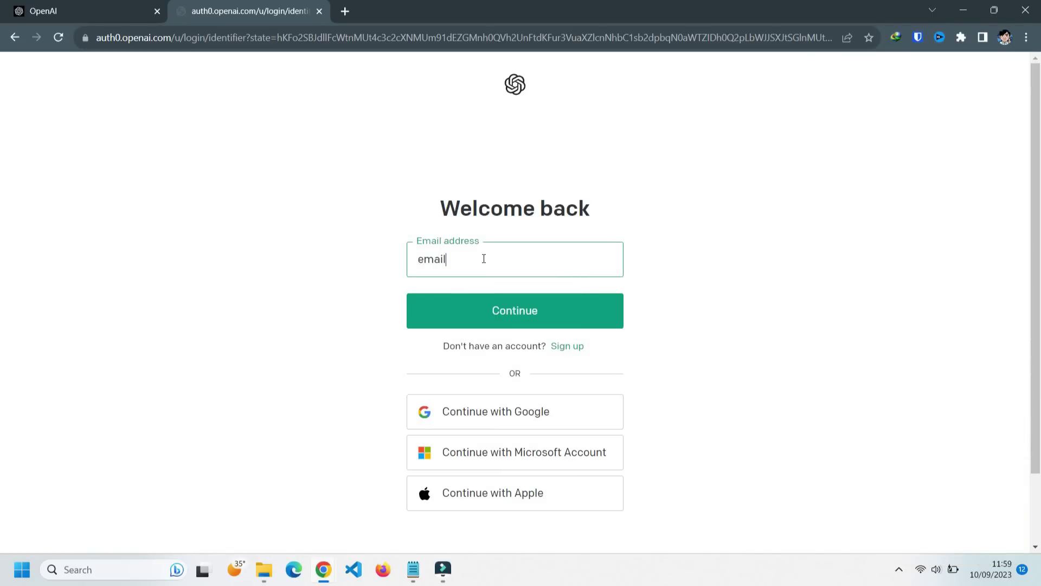
pyautogui.hotkey('ctrl', 'a')
pyautogui.press('BackSpace')
pyautogui.click(782, 365)
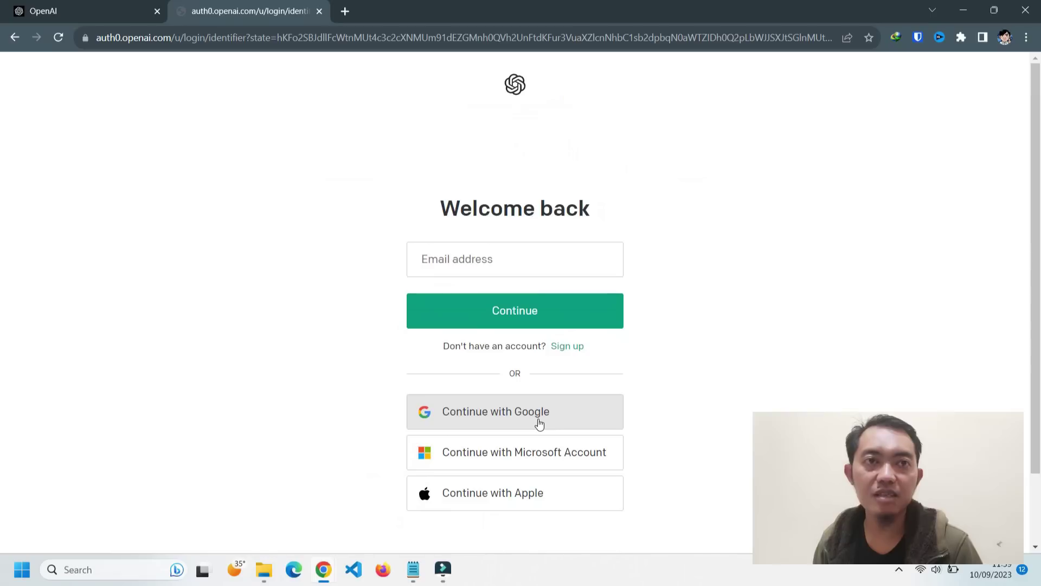
pyautogui.click(539, 423)
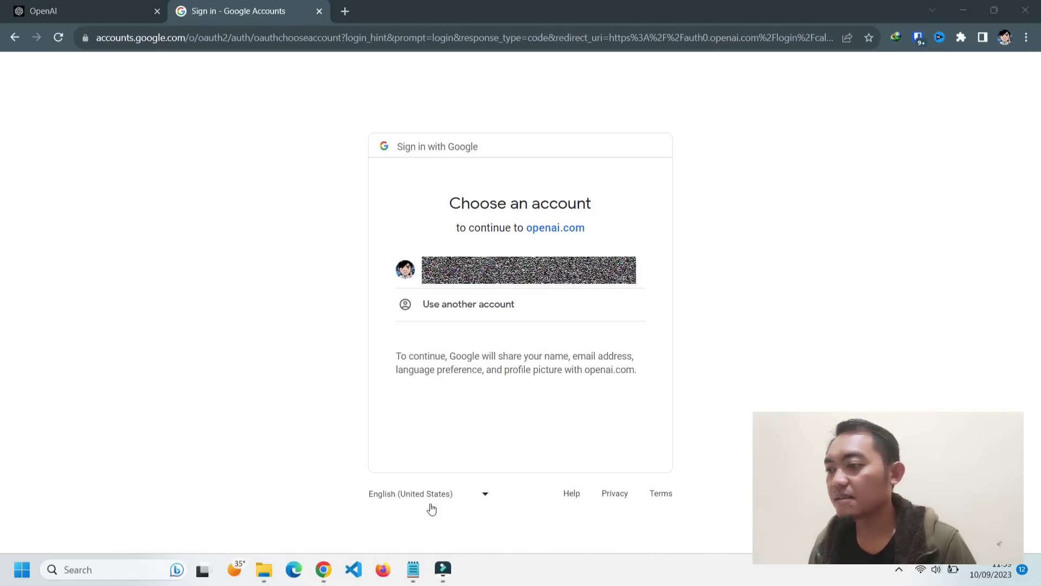
pyautogui.click(520, 284)
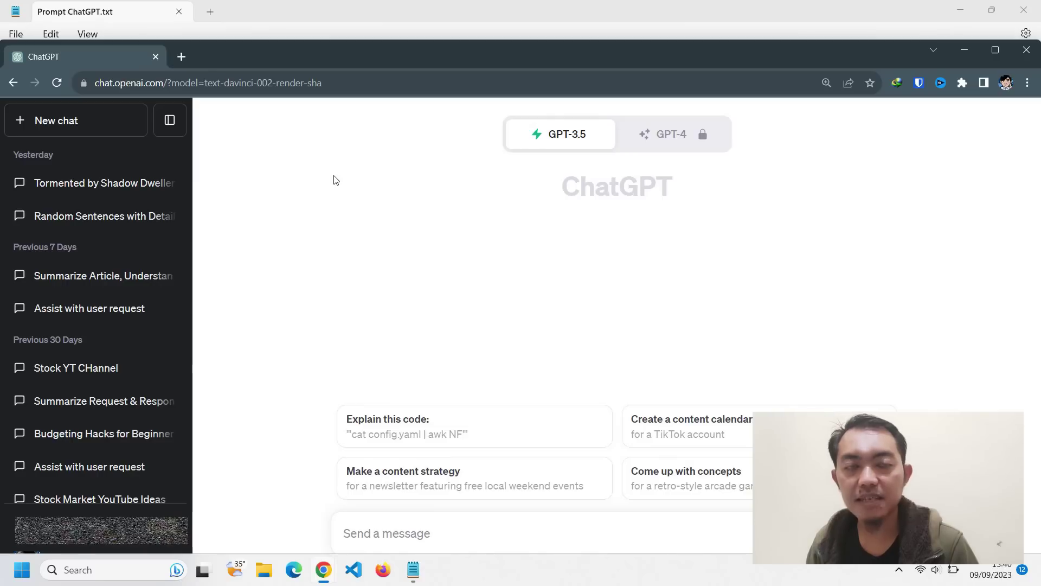
# - Send Prompt #1 from the prompts file to ChatGPT to get ten random past-tense sentences
pyautogui.click(367, 4)
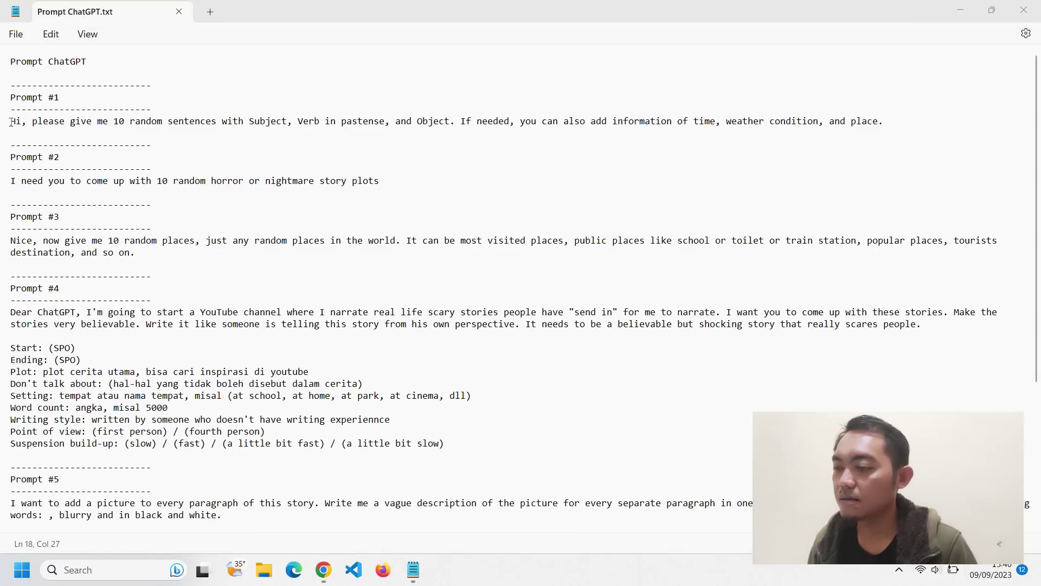
pyautogui.moveTo(7, 122); pyautogui.dragTo(890, 125)
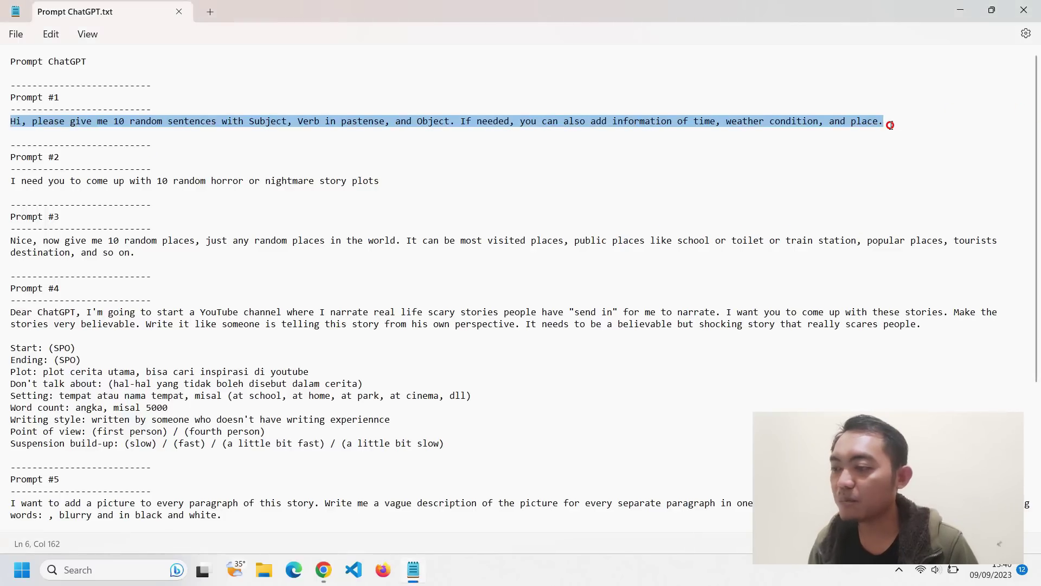
pyautogui.rightClick(826, 122)
pyautogui.click(870, 190)
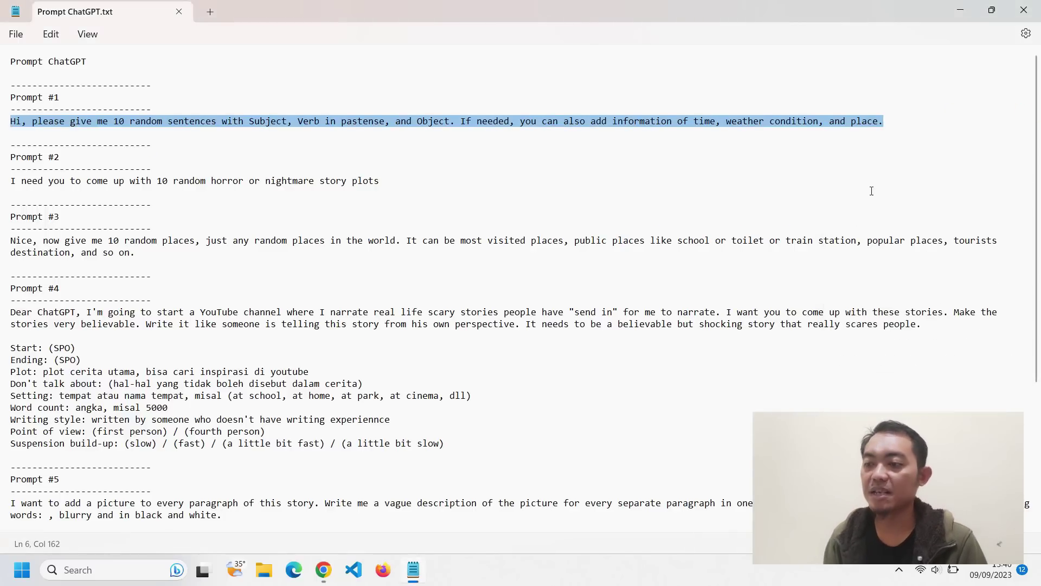
pyautogui.hotkey('alt', 'Tab')
pyautogui.click(454, 531)
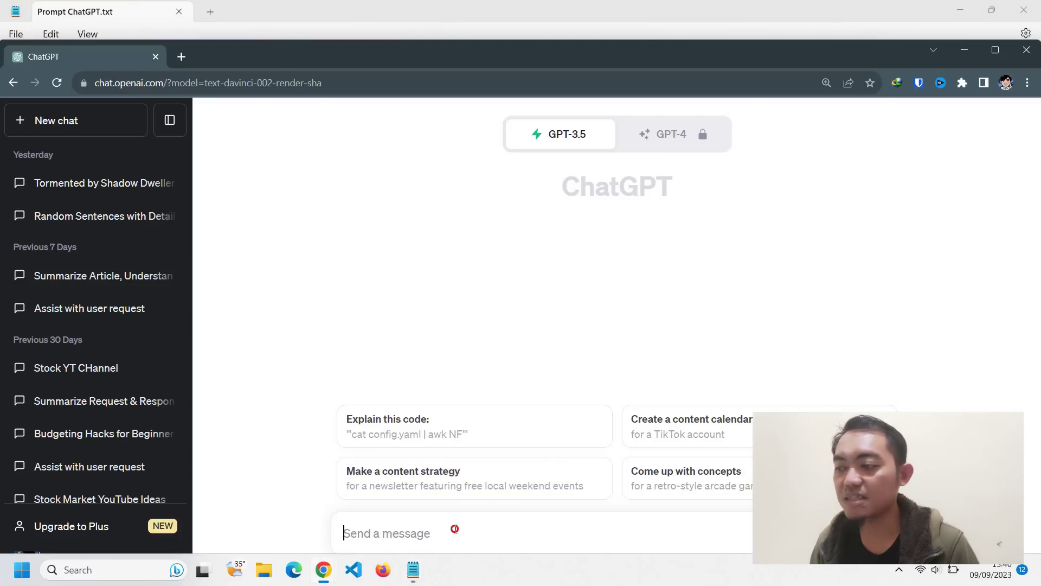
pyautogui.hotkey('ctrl', 'v')
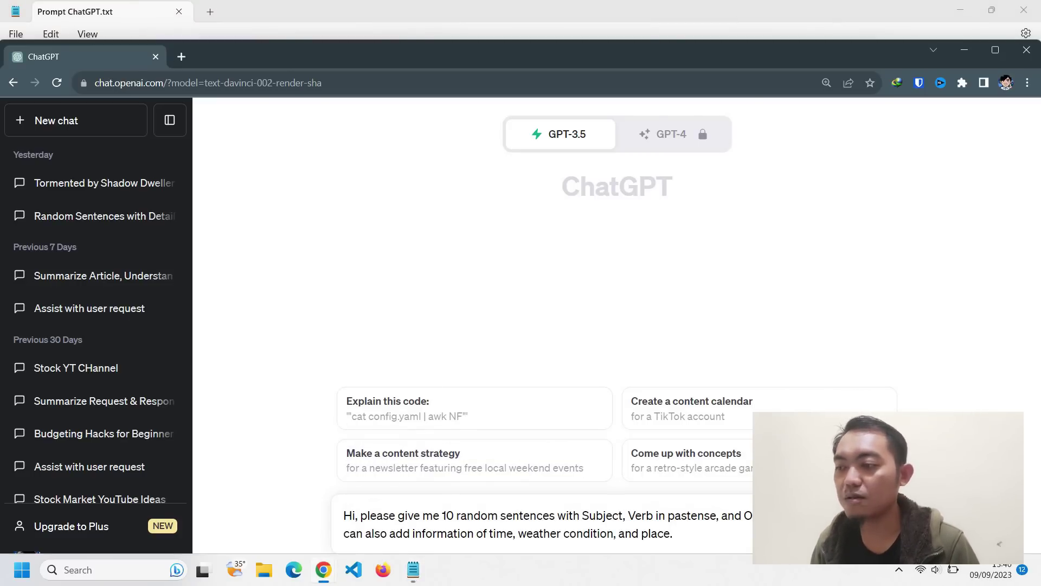
pyautogui.press('Return')
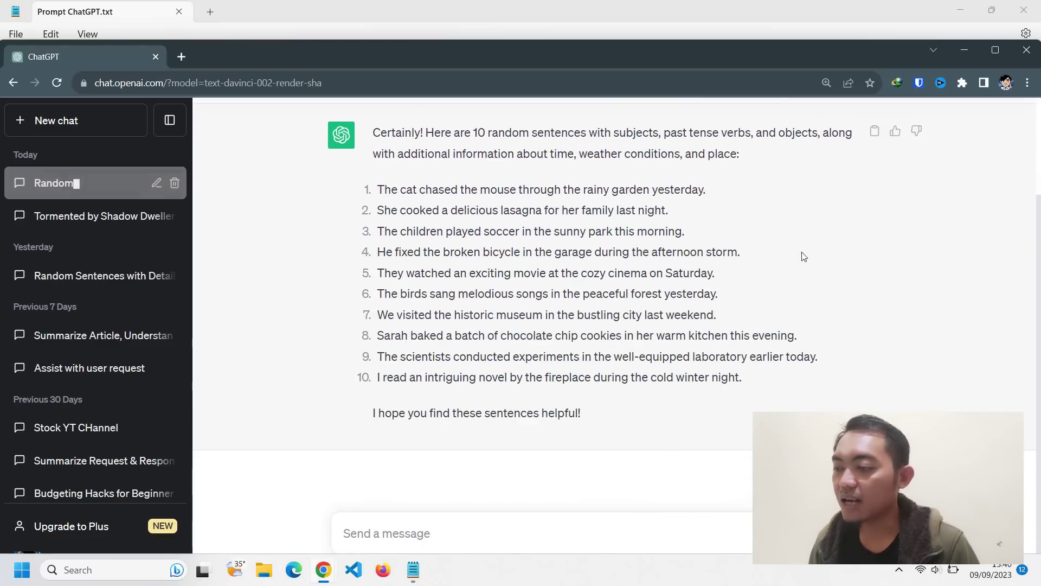
# - Send Prompt #2 to ChatGPT to get ten horror or nightmare story plots
pyautogui.click(54, 4)
pyautogui.moveTo(14, 177); pyautogui.dragTo(386, 185)
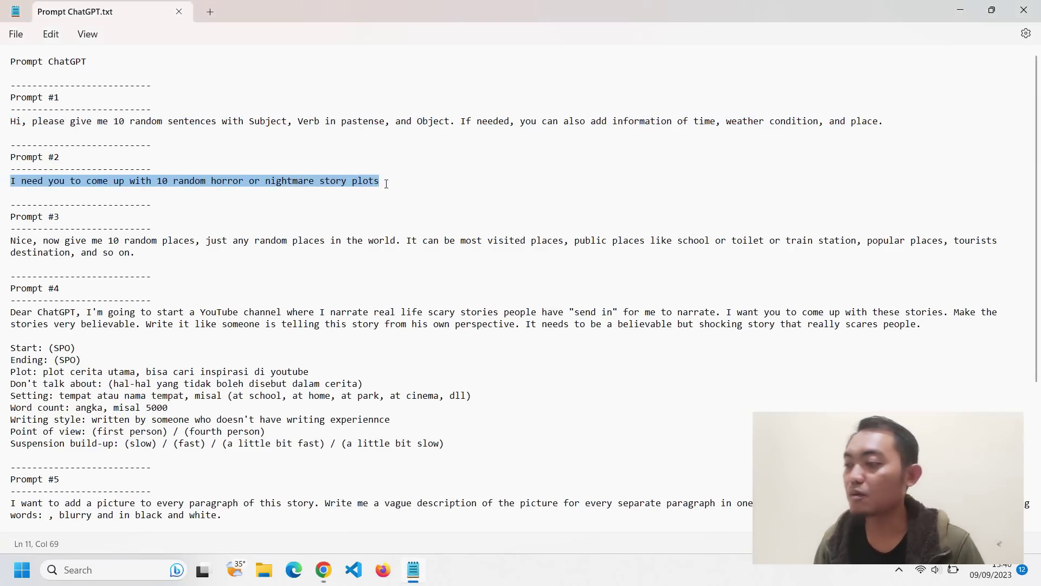
pyautogui.hotkey('ctrl', 'c')
pyautogui.hotkey('alt', 'Tab')
pyautogui.click(565, 534)
pyautogui.hotkey('ctrl', 'v')
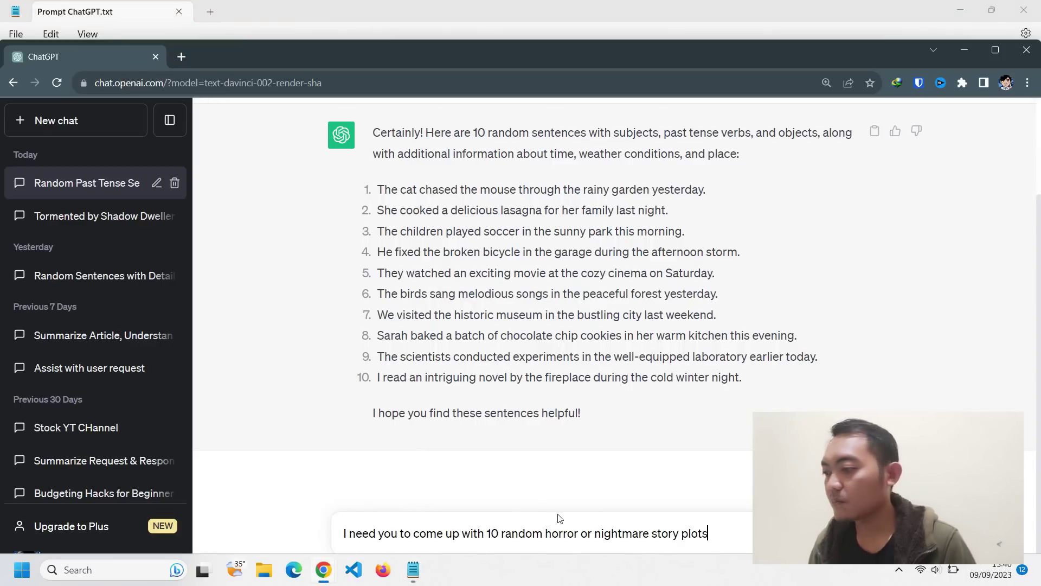
pyautogui.press('Return')
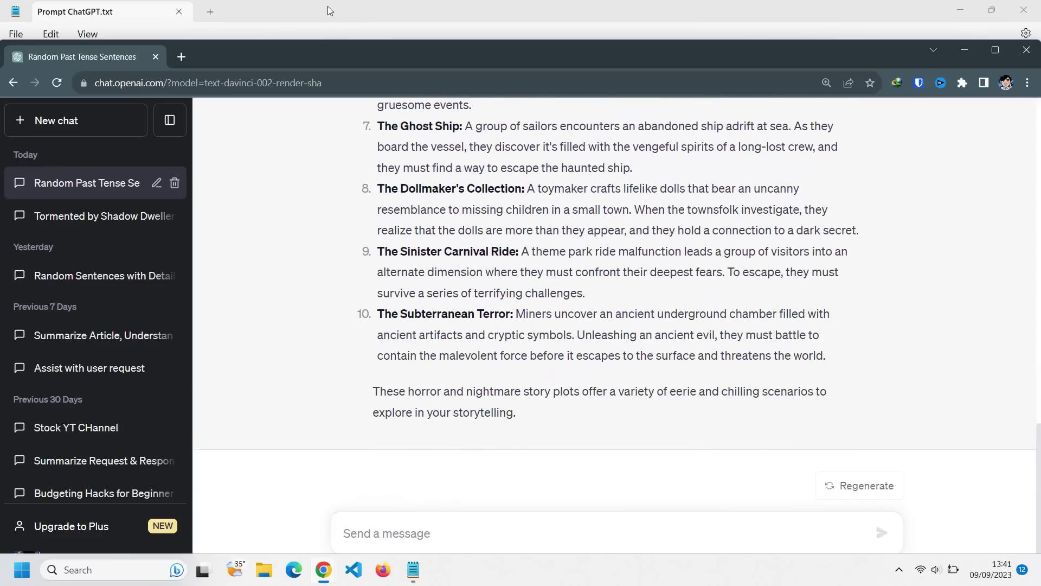
pyautogui.click(328, 5)
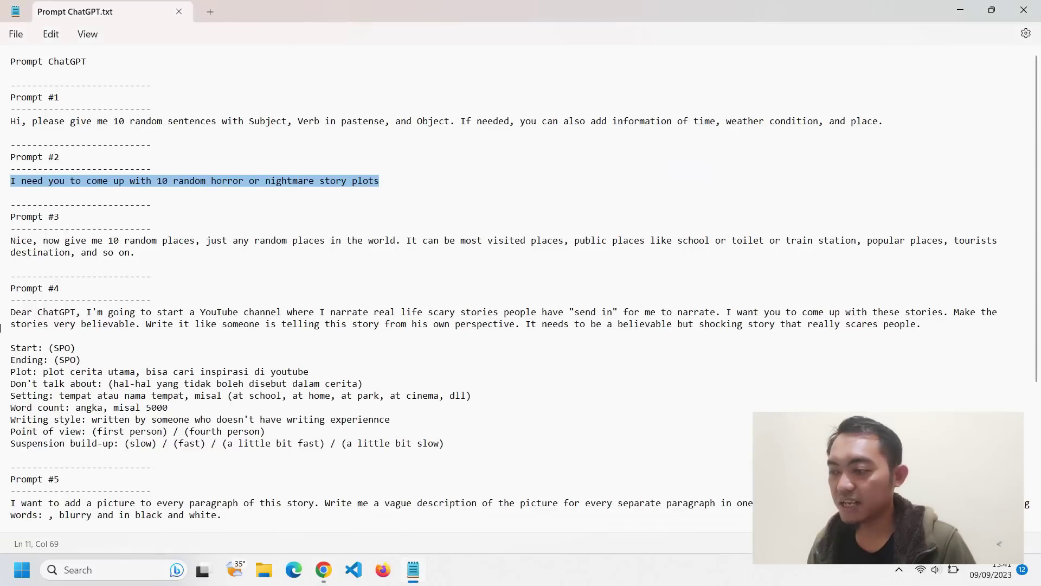
# - Send Prompt #3 to ChatGPT for a list of ten random world places
pyautogui.moveTo(9, 242); pyautogui.dragTo(144, 256)
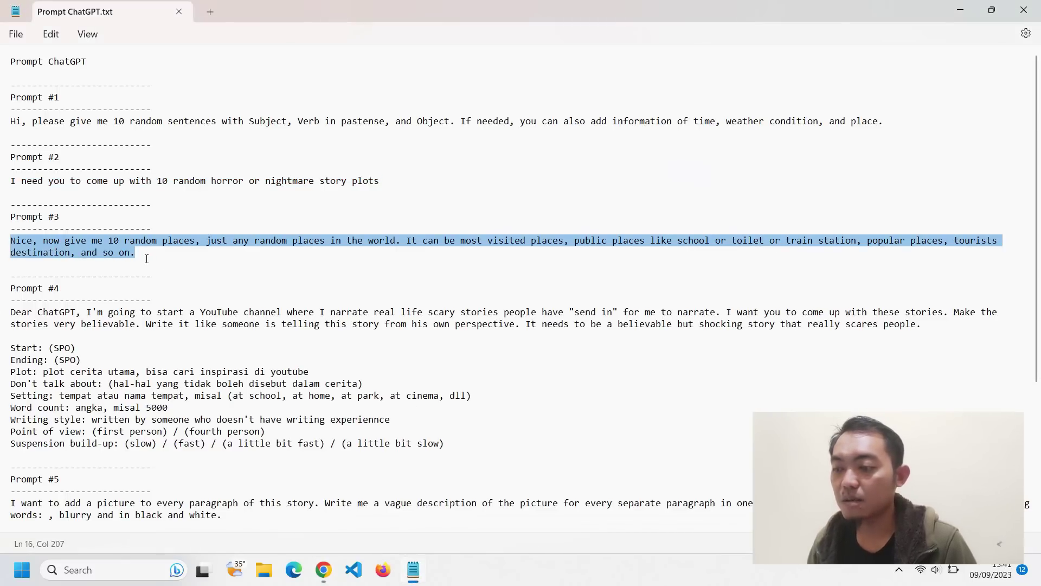
pyautogui.hotkey('alt', 'Tab')
pyautogui.hotkey('ctrl', 'v')
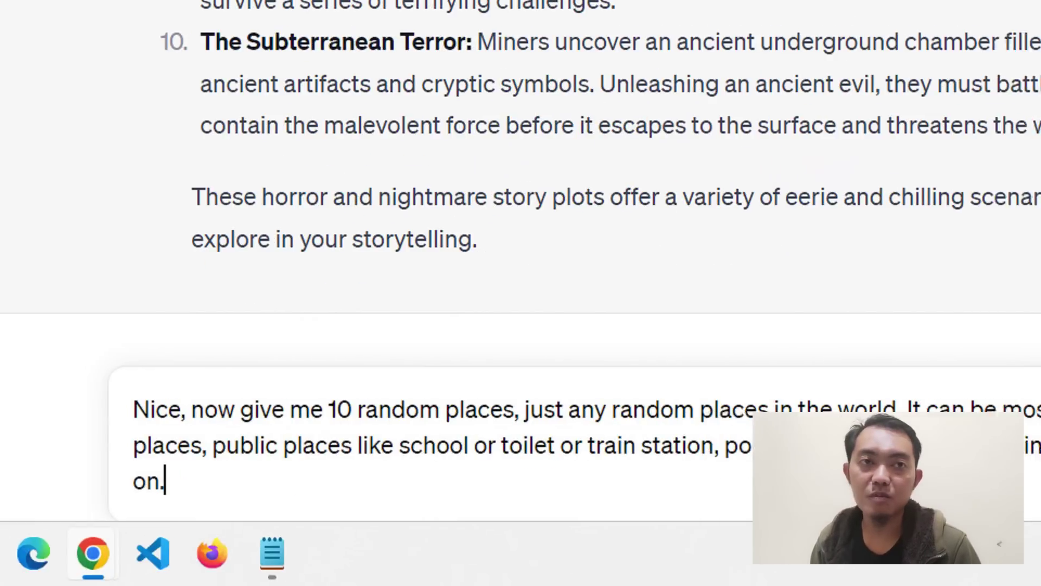
pyautogui.press('Return')
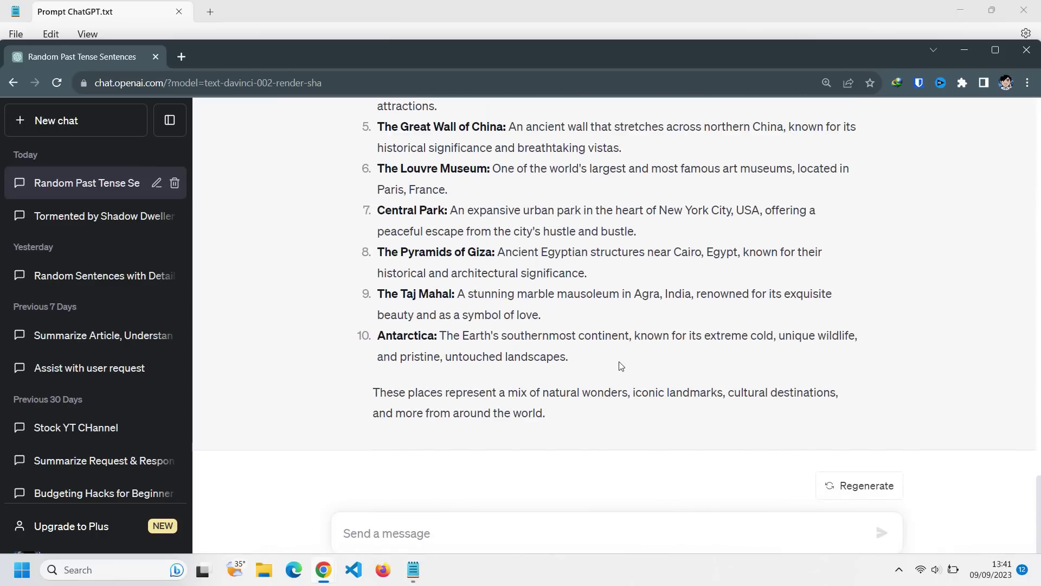
# - Select the full Prompt #4 story template in the prompts file
pyautogui.click(75, 6)
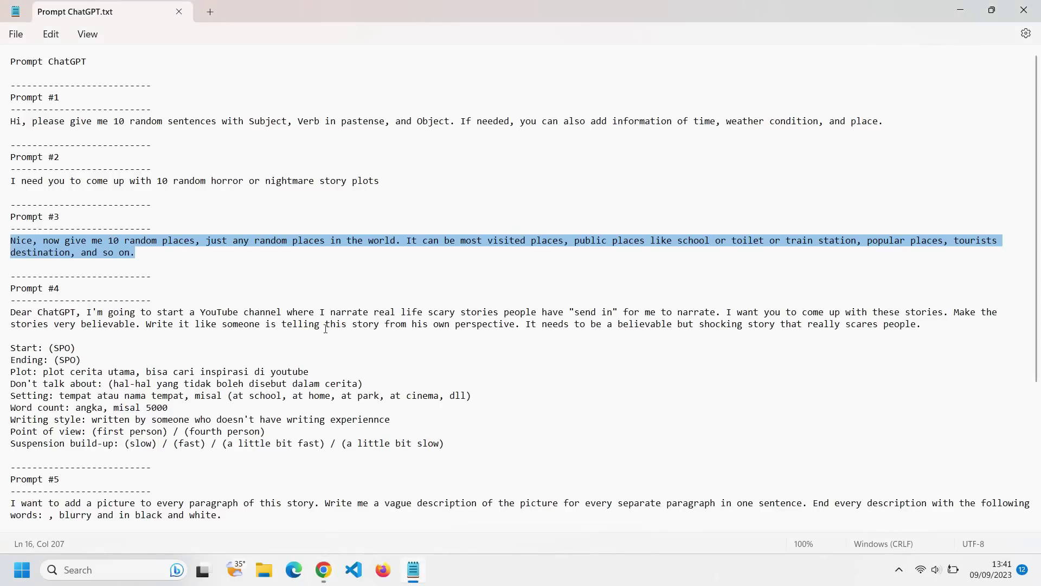
pyautogui.scroll(-3, 318, 308)
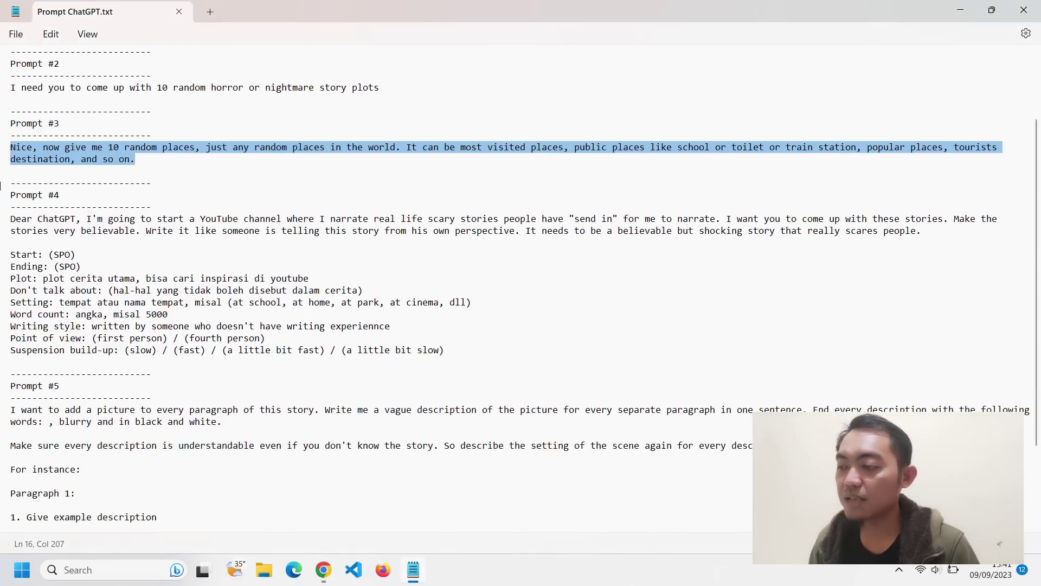
pyautogui.moveTo(11, 219); pyautogui.dragTo(491, 356)
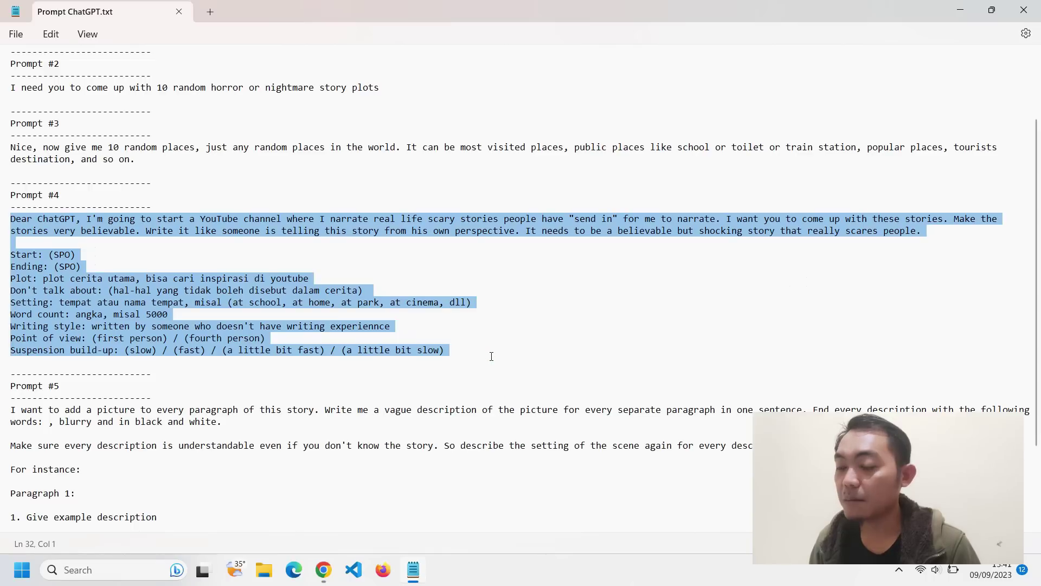
# - Paste Prompt #4 into a new Notepad tab and remove the Start line's (SPO) placeholder
pyautogui.click(211, 12)
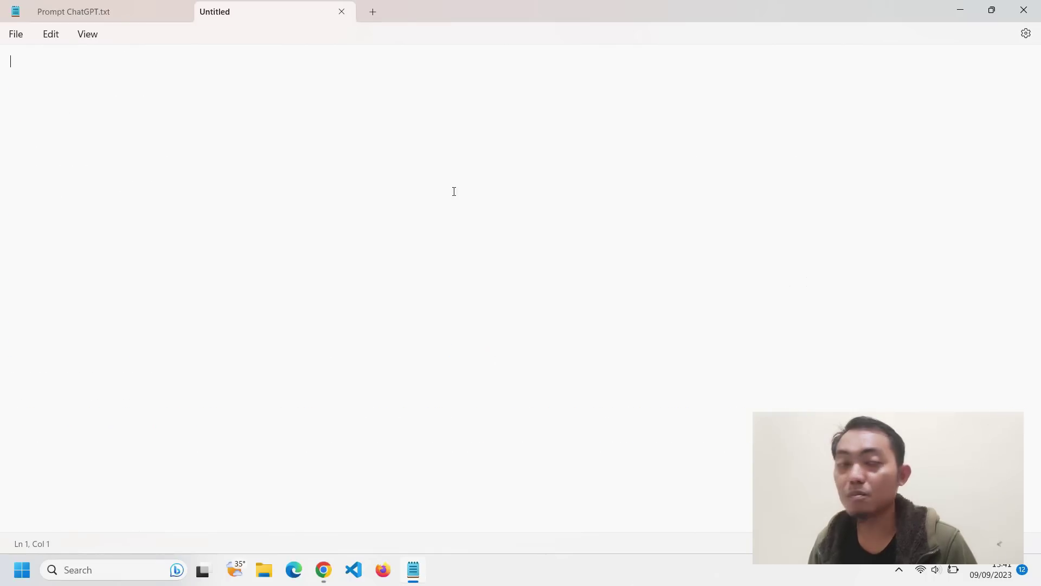
pyautogui.hotkey('ctrl', 'v')
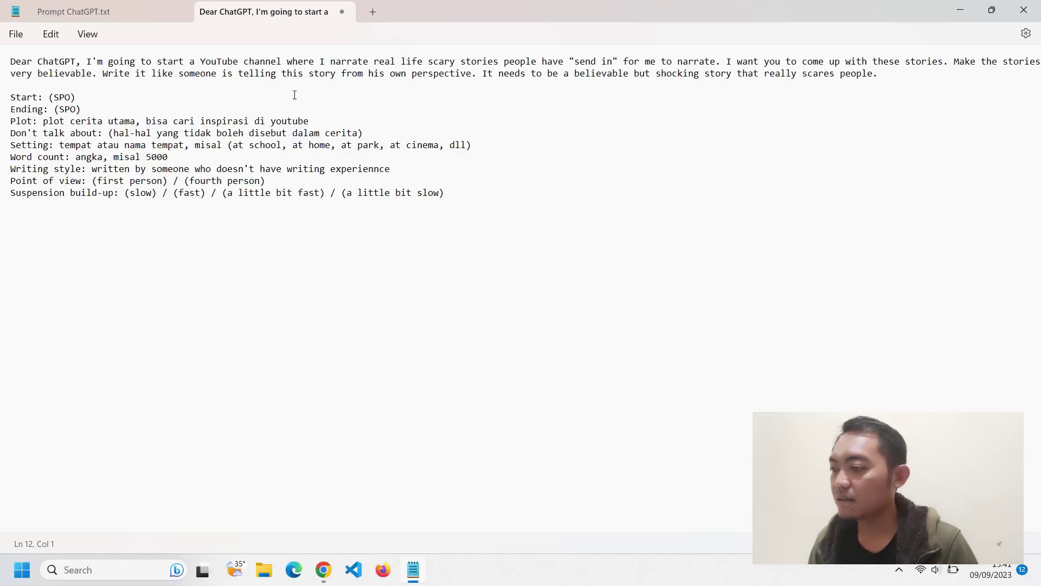
pyautogui.moveTo(77, 98); pyautogui.dragTo(51, 98)
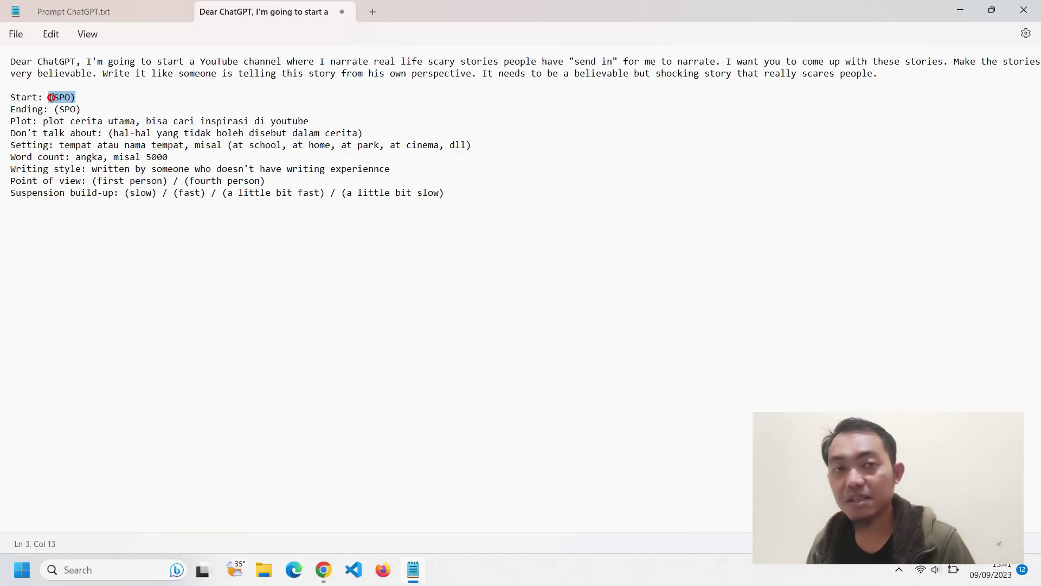
pyautogui.press('Delete')
# - Fill the Start line with ChatGPT's sentence 4 about the broken bicycle
pyautogui.hotkey('alt', 'Tab')
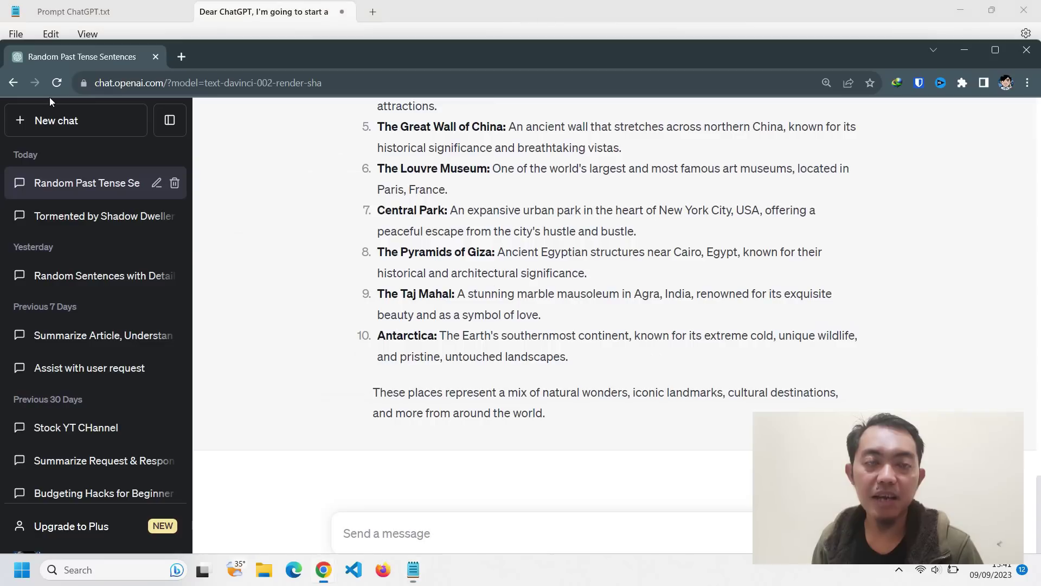
pyautogui.scroll(20, 570, 233)
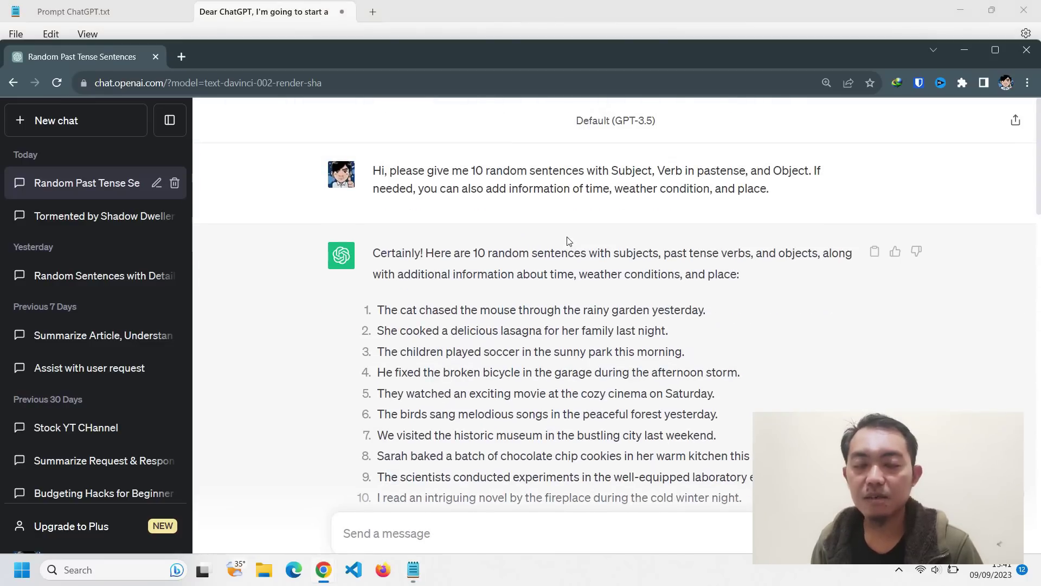
pyautogui.scroll(-1, 567, 240)
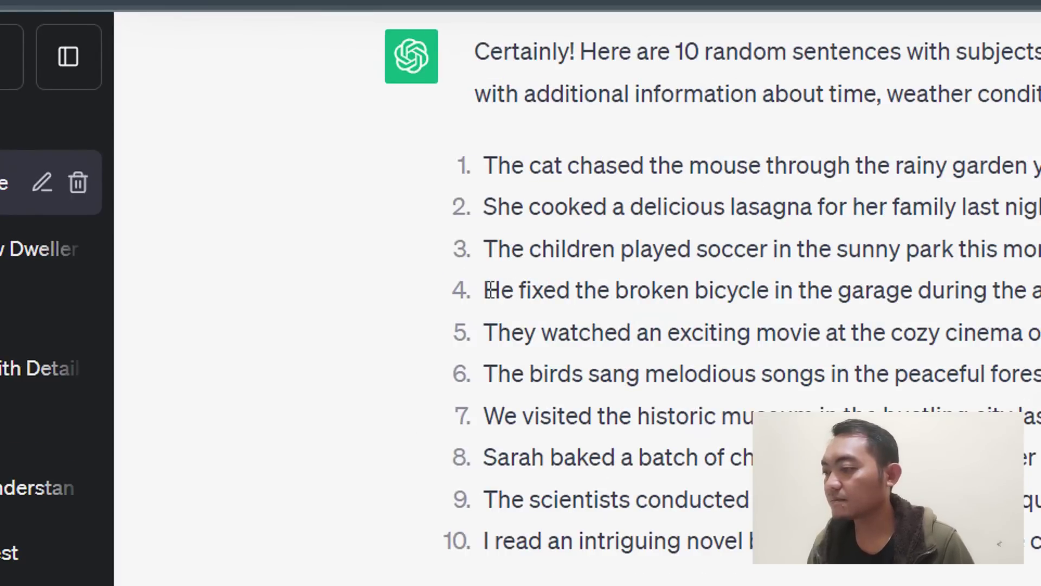
pyautogui.moveTo(489, 290); pyautogui.dragTo(824, 302)
pyautogui.rightClick(824, 302)
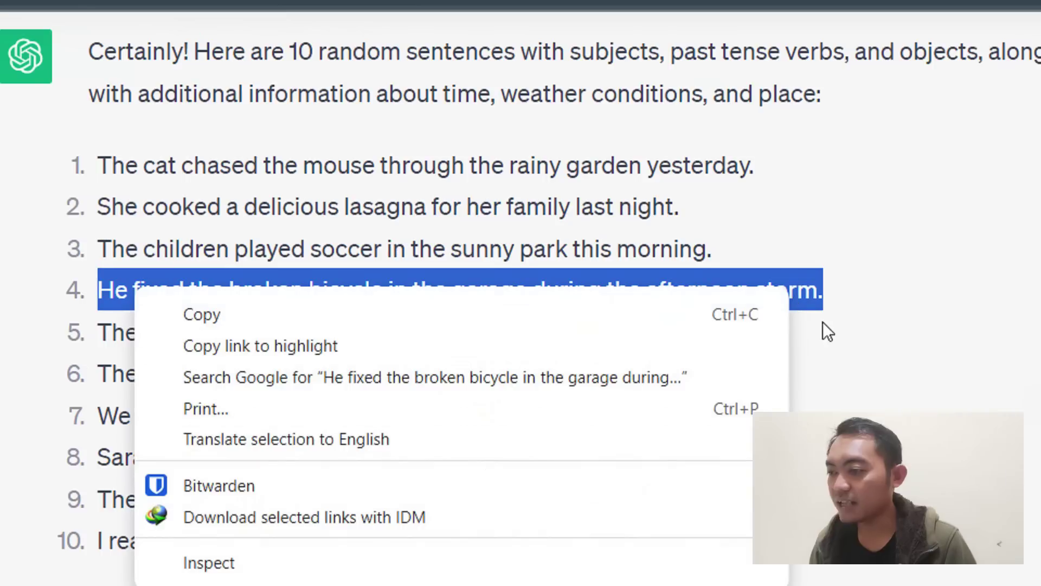
pyautogui.click(769, 317)
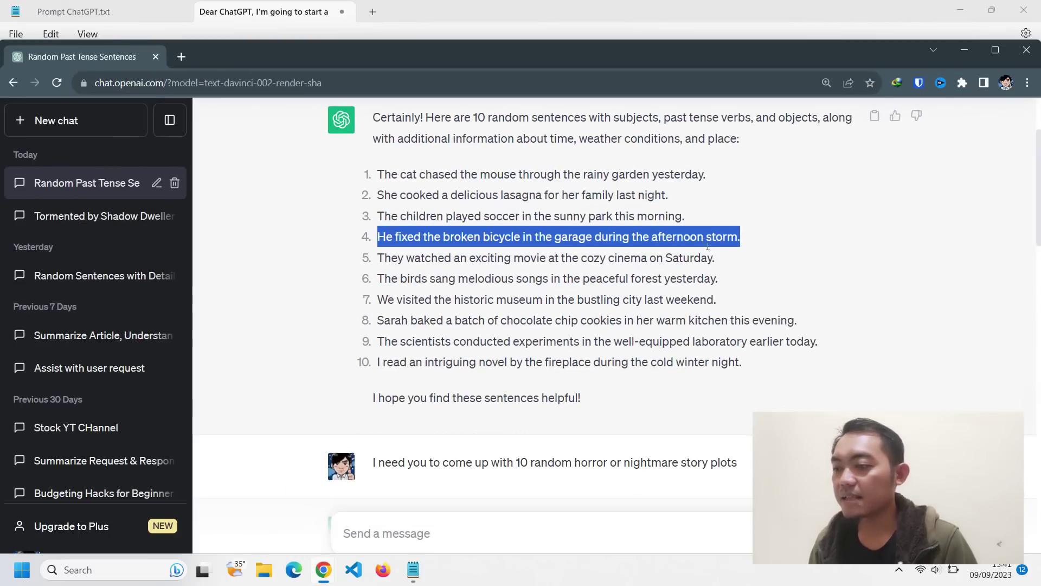
pyautogui.hotkey('alt', 'Tab')
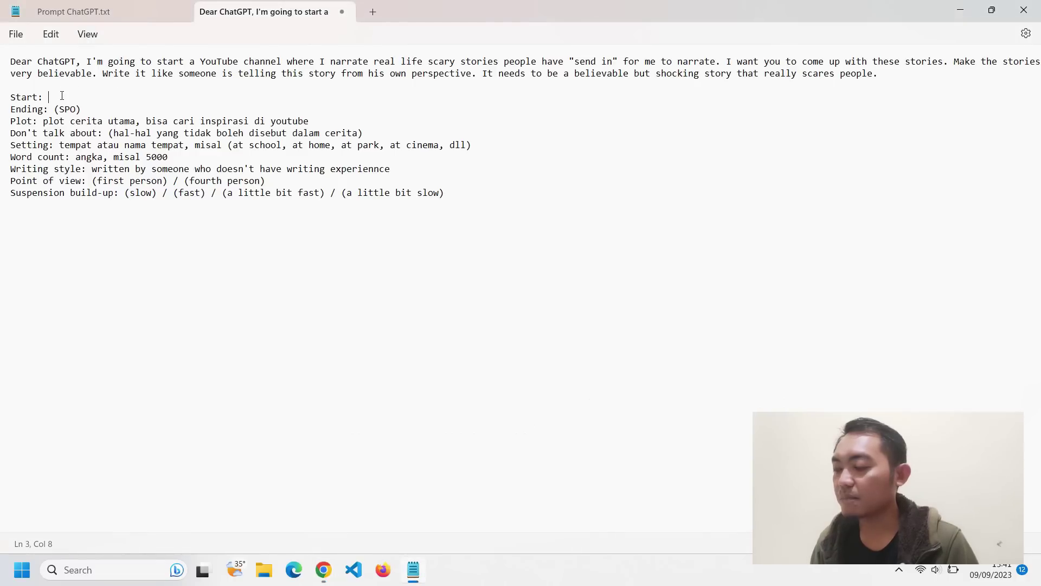
pyautogui.rightClick(55, 96)
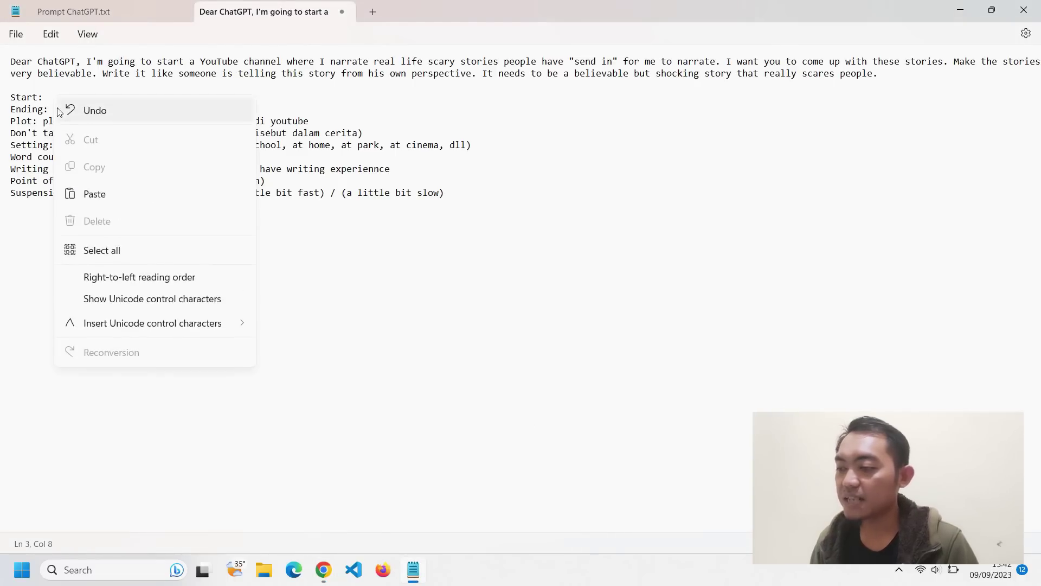
pyautogui.click(102, 195)
# - Replace the Ending line's (SPO) placeholder with ChatGPT's sentence about the scientists
pyautogui.moveTo(90, 109); pyautogui.dragTo(54, 110)
pyautogui.press('BackSpace')
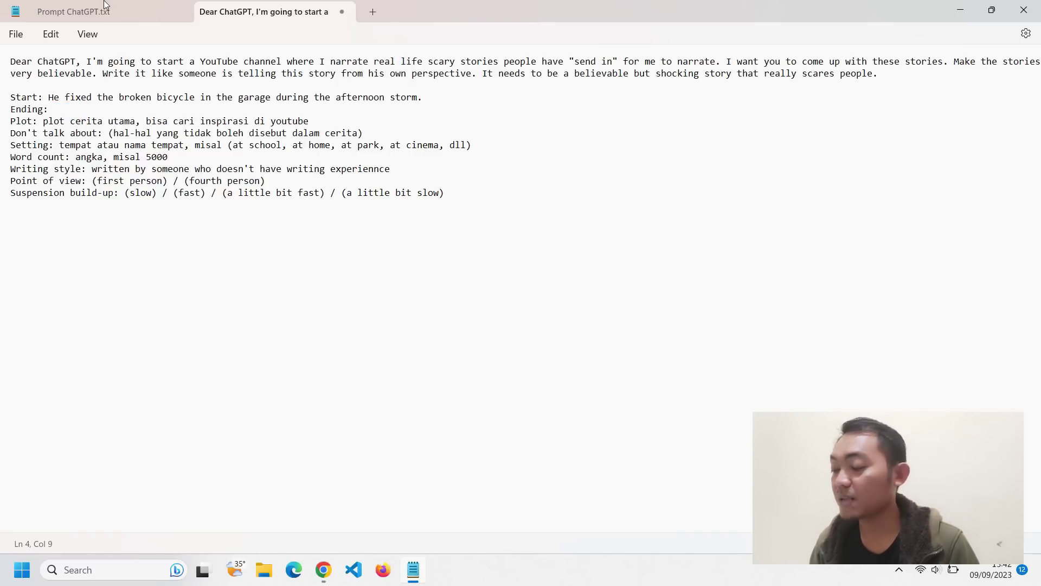
pyautogui.hotkey('alt', 'Tab')
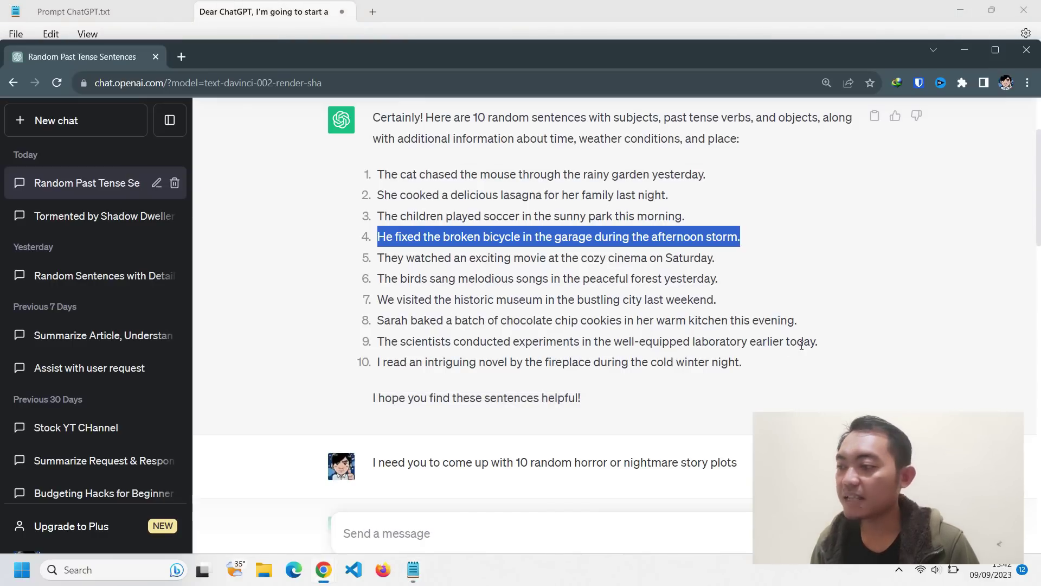
pyautogui.moveTo(819, 345); pyautogui.dragTo(382, 336)
pyautogui.rightClick(384, 339)
pyautogui.click(402, 353)
pyautogui.click(86, 5)
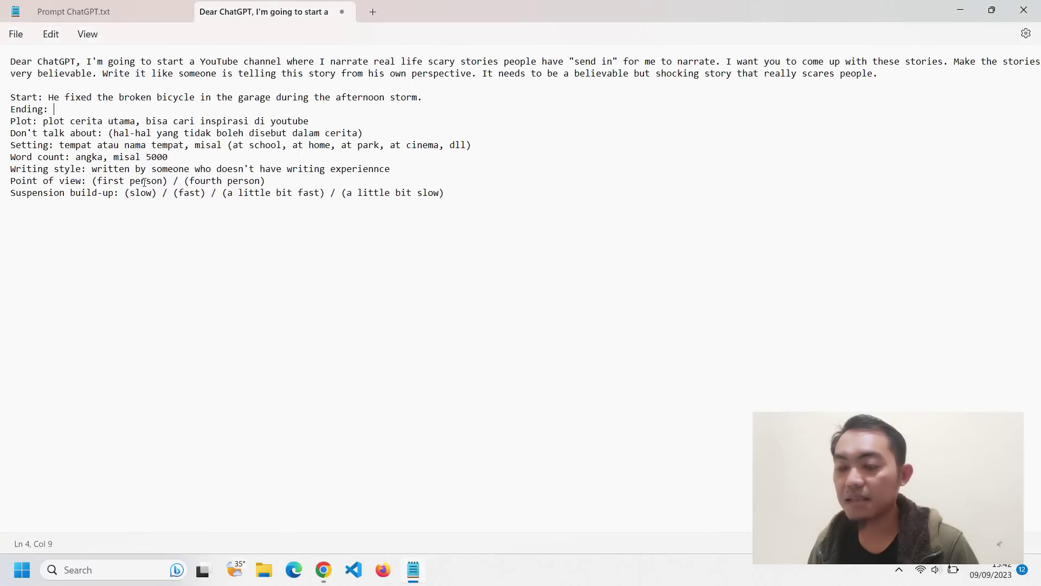
pyautogui.hotkey('ctrl', 'v')
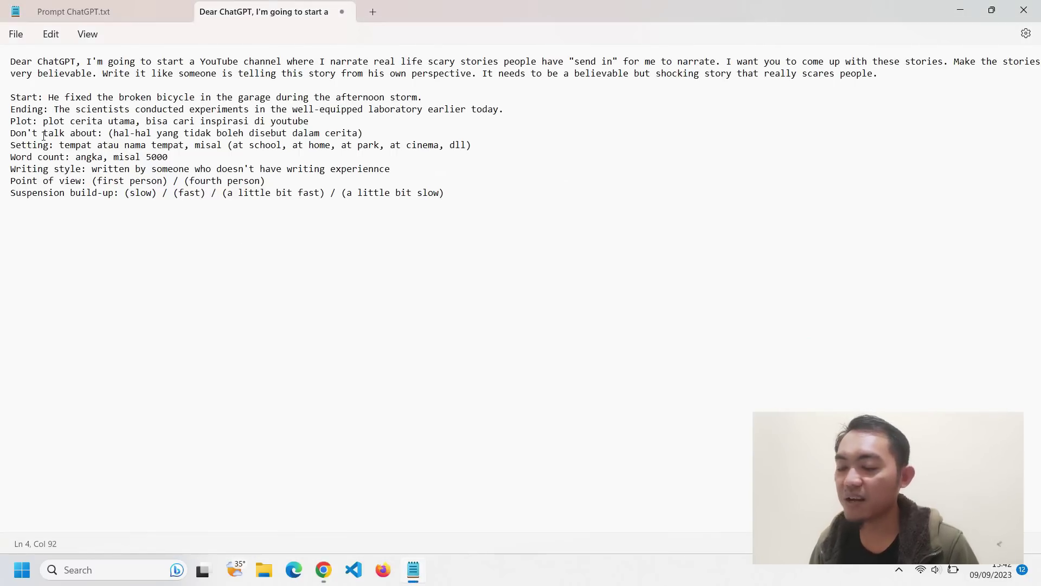
# - Clear the placeholder text after Plot
pyautogui.moveTo(309, 120); pyautogui.dragTo(44, 118)
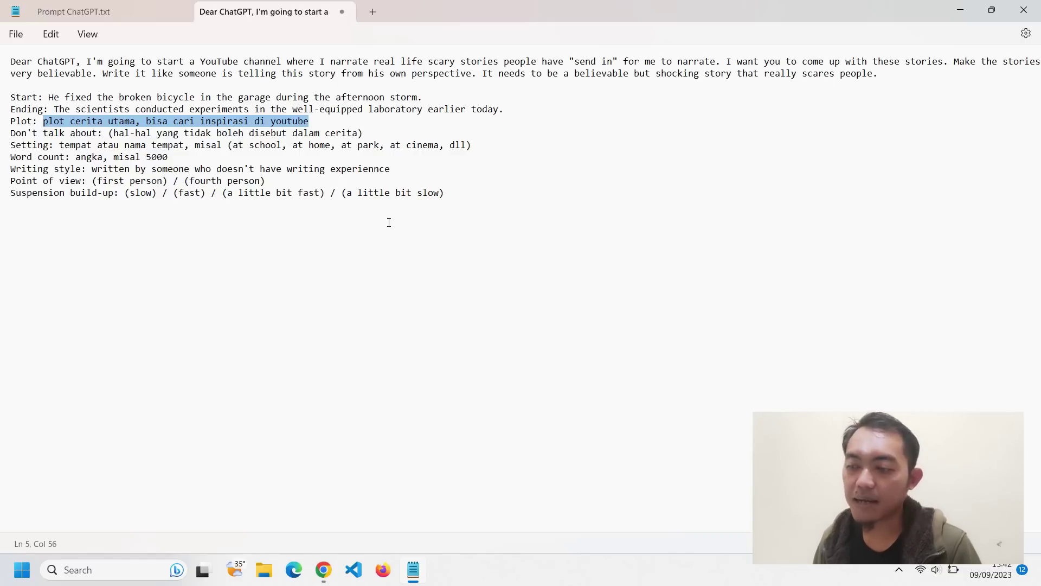
pyautogui.press('BackSpace')
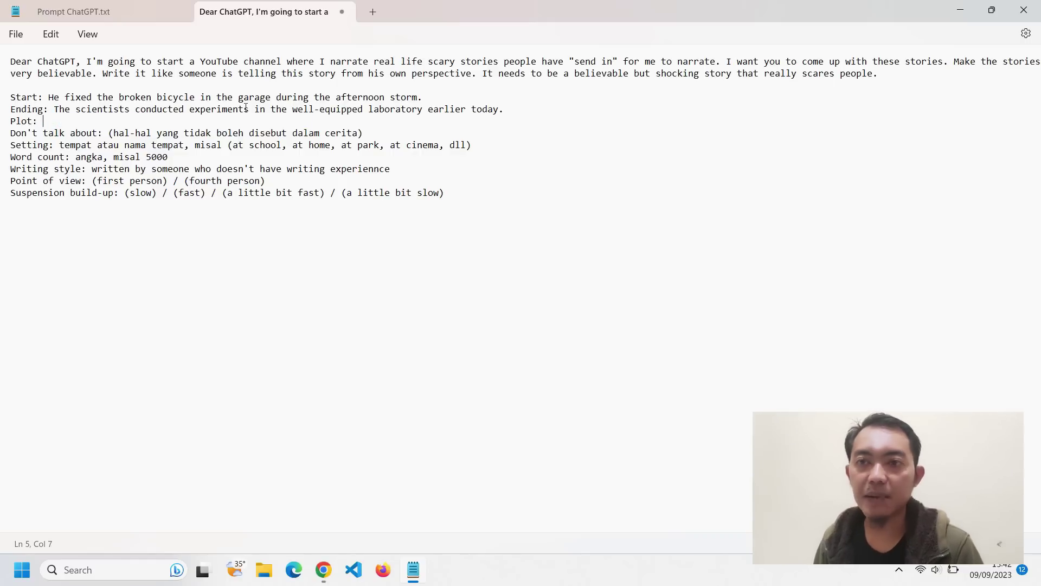
pyautogui.hotkey('alt', 'Tab')
pyautogui.click(574, 293)
# - Paste The Sinister Carnival Ride plot, a theme park ride malfunction, after Plot
pyautogui.scroll(-5, 574, 293)
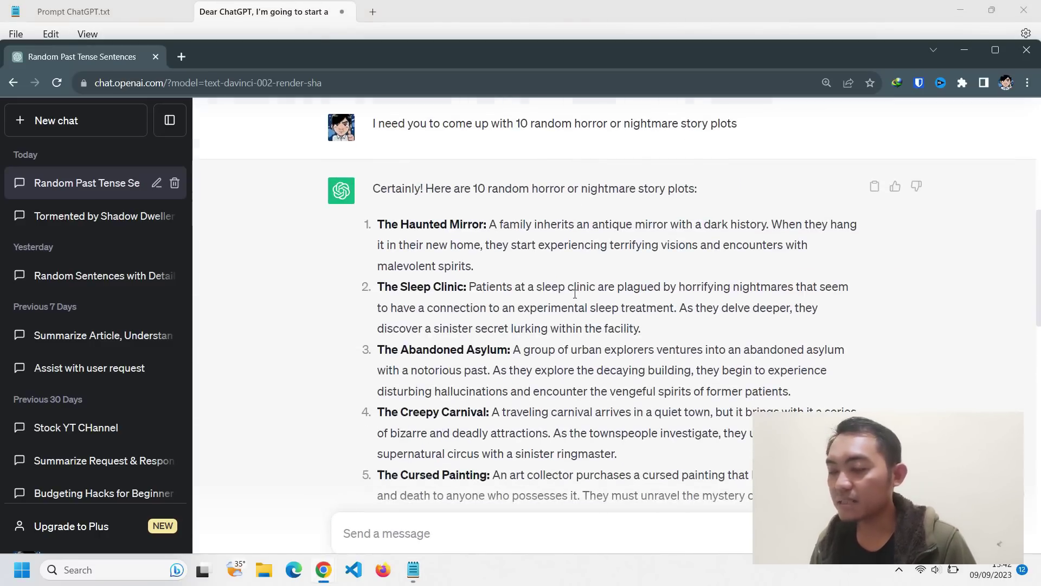
pyautogui.scroll(-3, 575, 294)
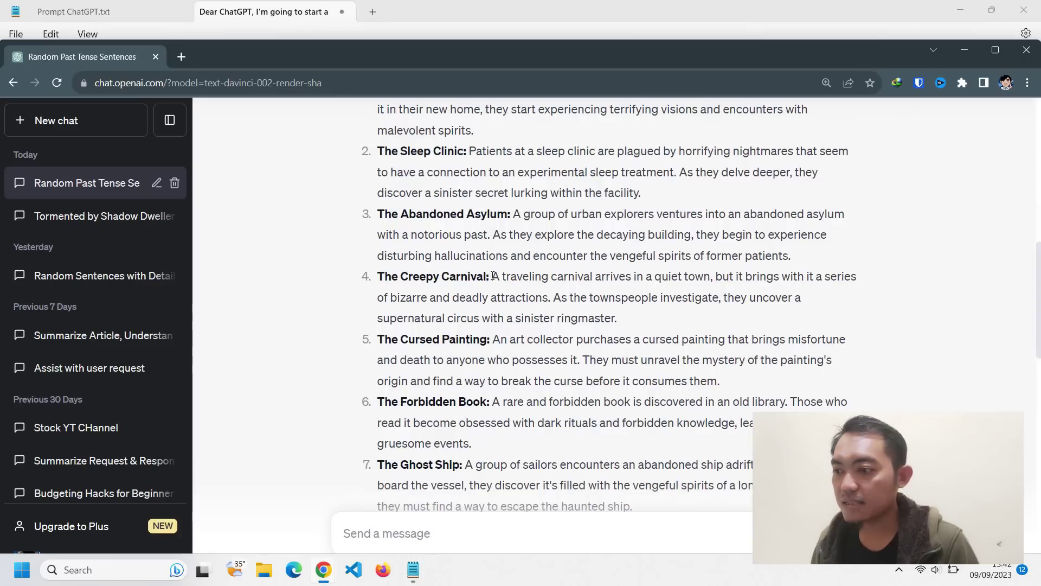
pyautogui.moveTo(495, 277); pyautogui.dragTo(646, 313)
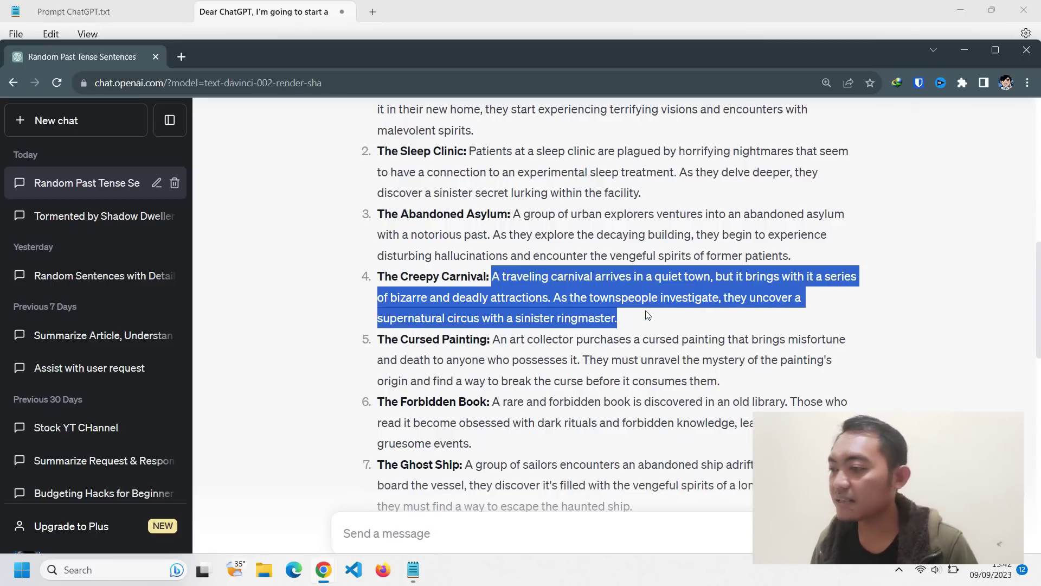
pyautogui.click(491, 346)
pyautogui.scroll(-2, 492, 345)
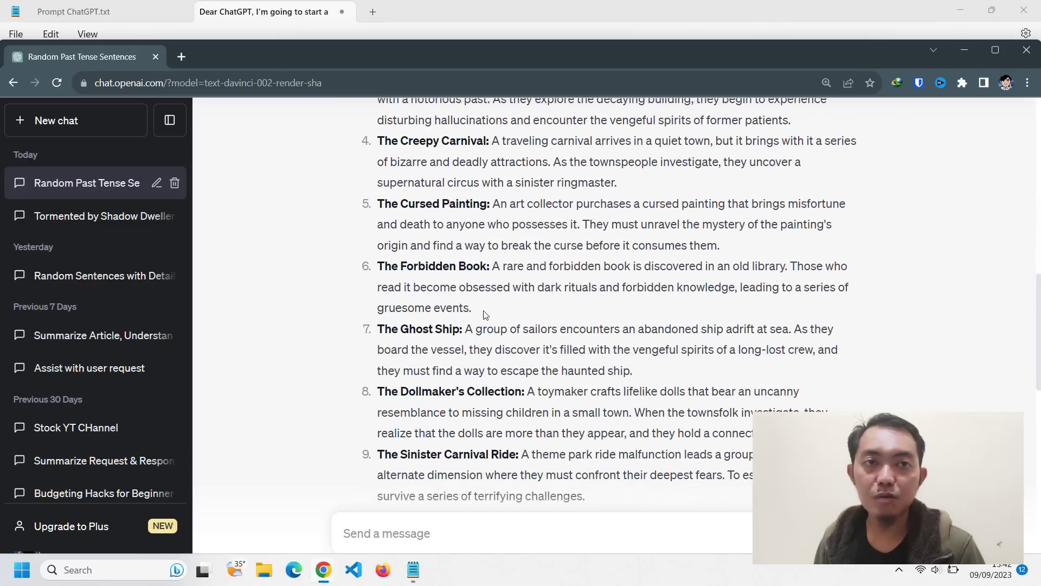
pyautogui.scroll(-1, 487, 313)
pyautogui.scroll(-1, 483, 342)
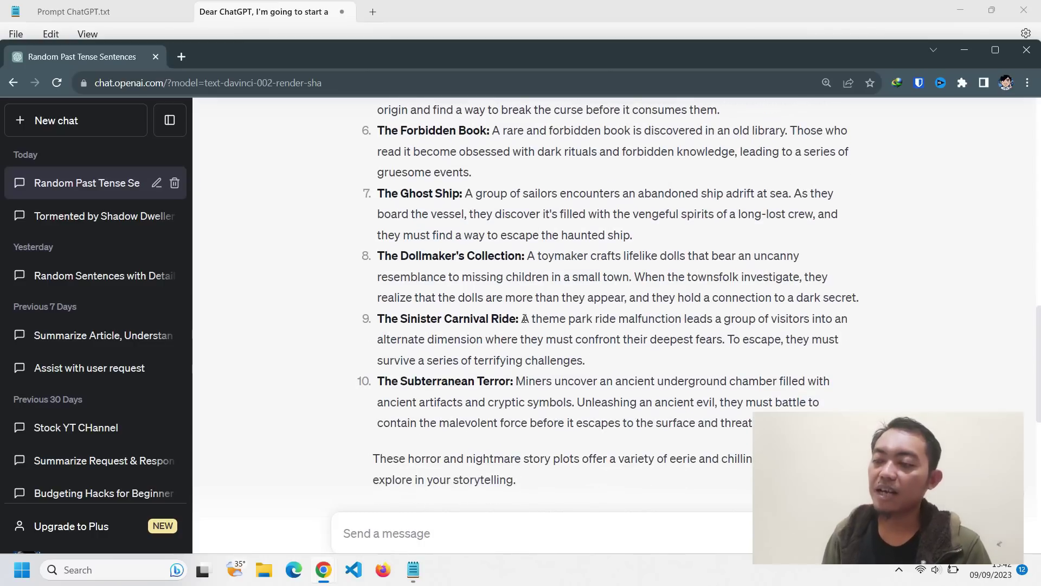
pyautogui.moveTo(524, 318); pyautogui.dragTo(599, 362)
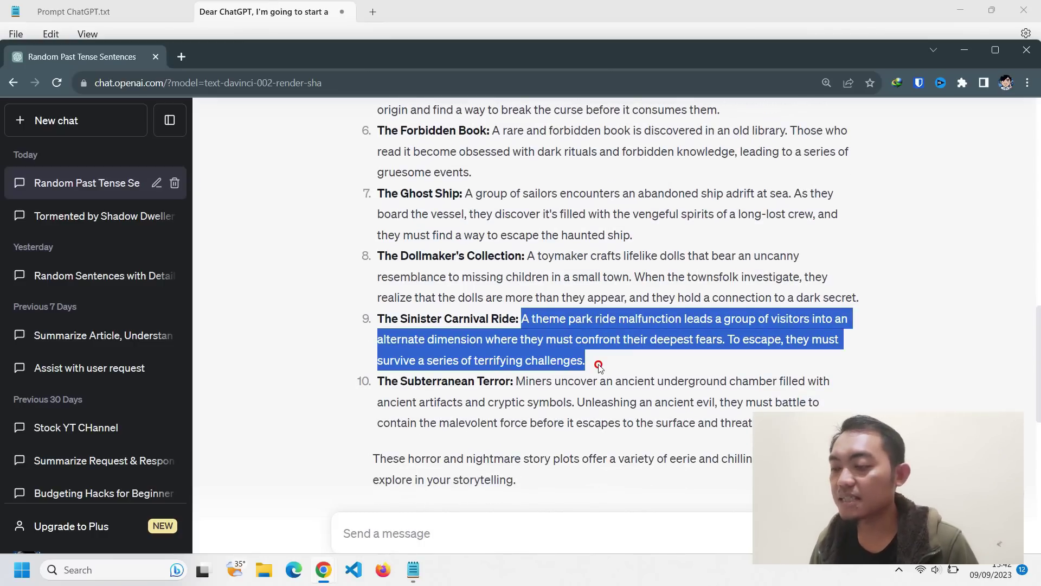
pyautogui.rightClick(551, 340)
pyautogui.click(568, 349)
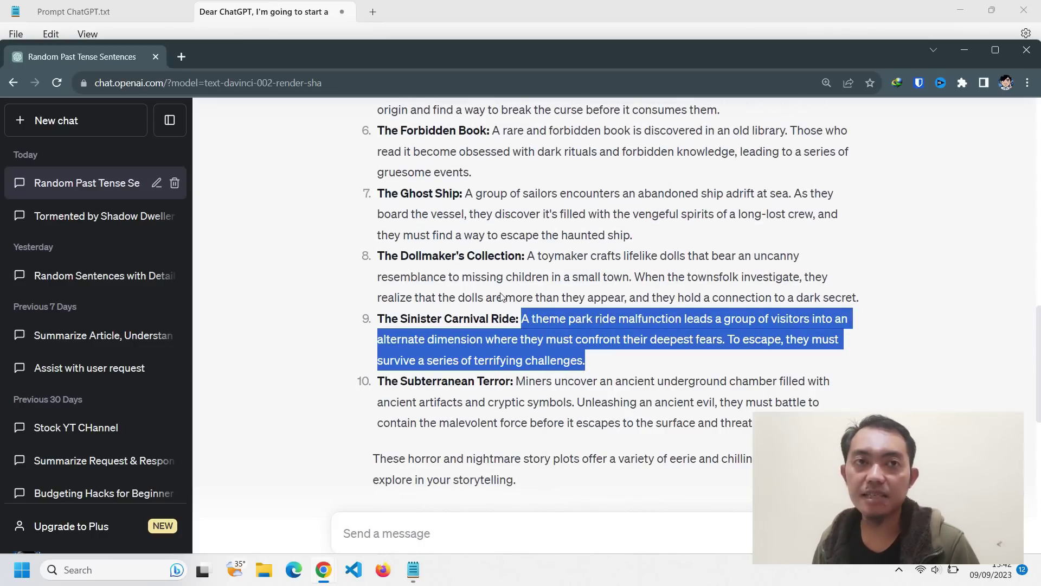
pyautogui.hotkey('alt', 'Tab')
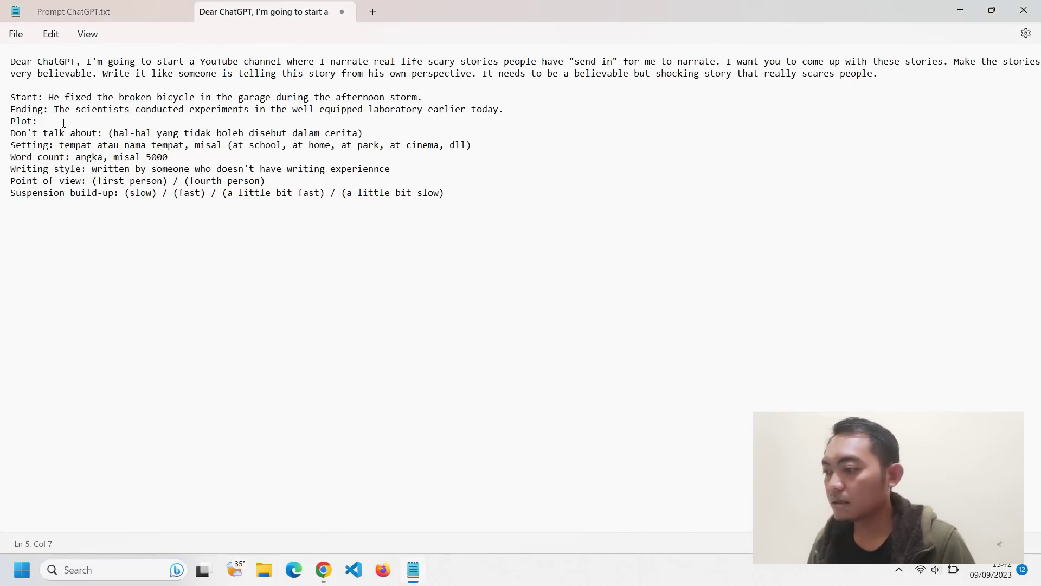
pyautogui.hotkey('ctrl', 'v')
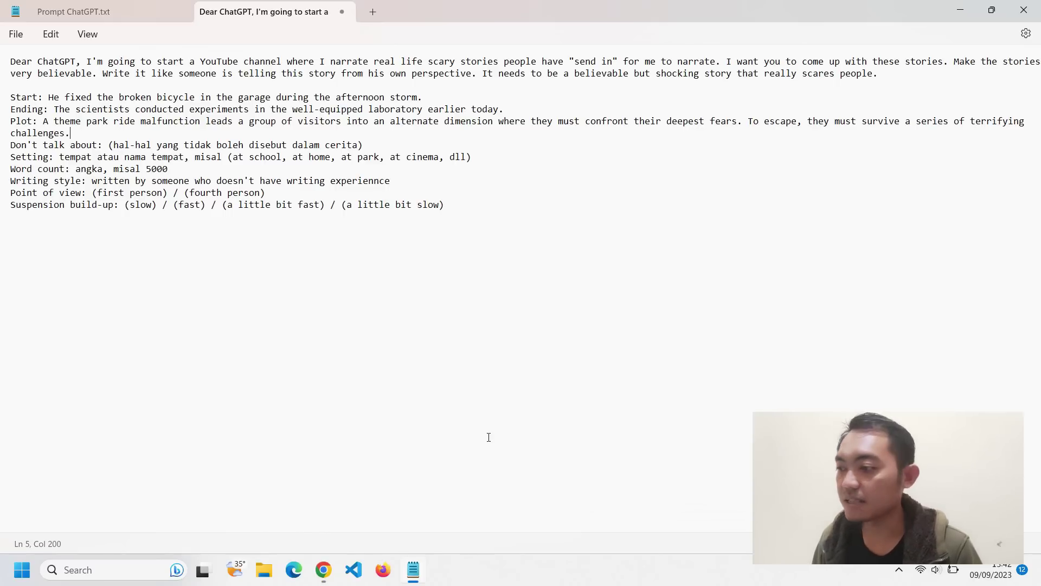
# - Select the Don't talk about placeholder text
pyautogui.click(179, 168)
pyautogui.moveTo(385, 146); pyautogui.dragTo(106, 145)
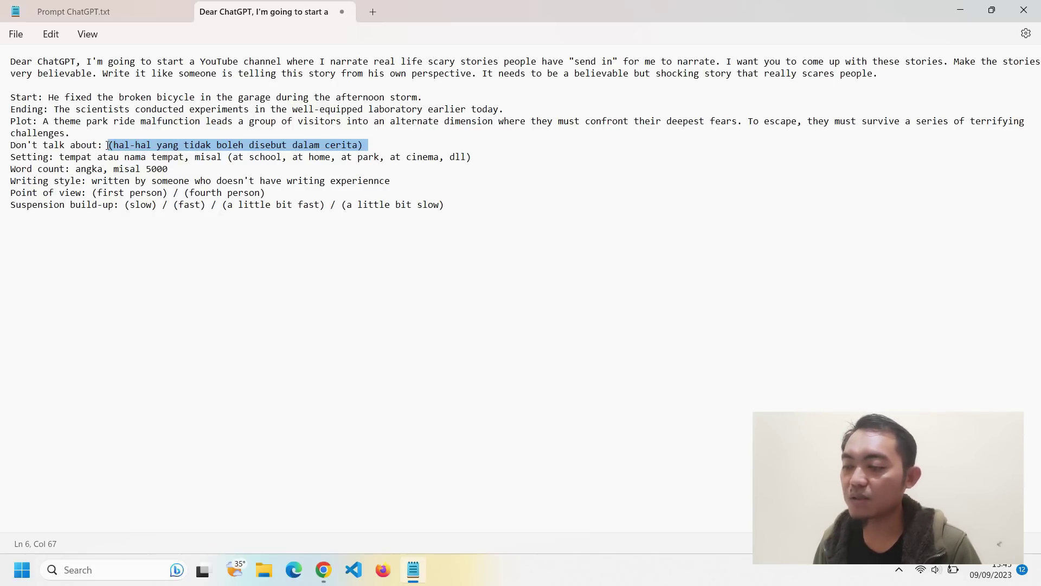
pyautogui.moveTo(363, 145); pyautogui.dragTo(108, 145)
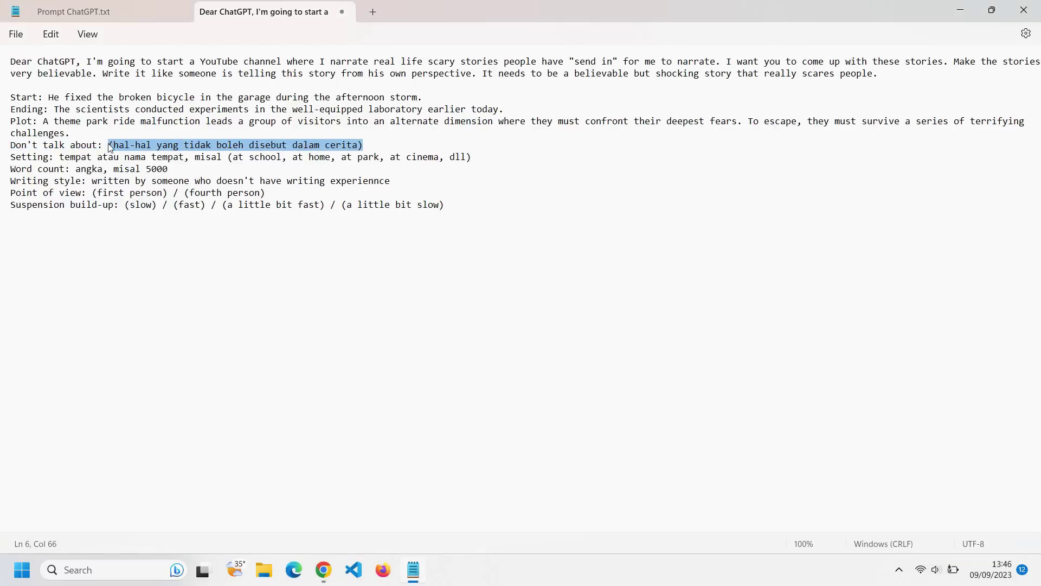
# - Paste 'haunted houses, haunting, ghosts, extraordinary things' over the Don't talk about placeholder
pyautogui.hotkey('ctrl', 'v')
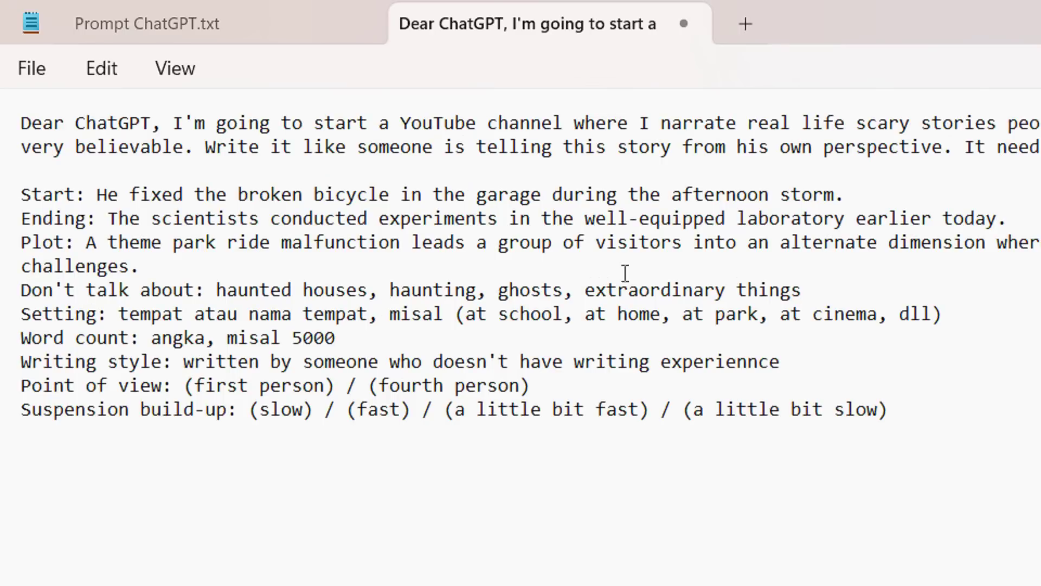
pyautogui.moveTo(818, 288); pyautogui.dragTo(214, 293)
pyautogui.click(410, 345)
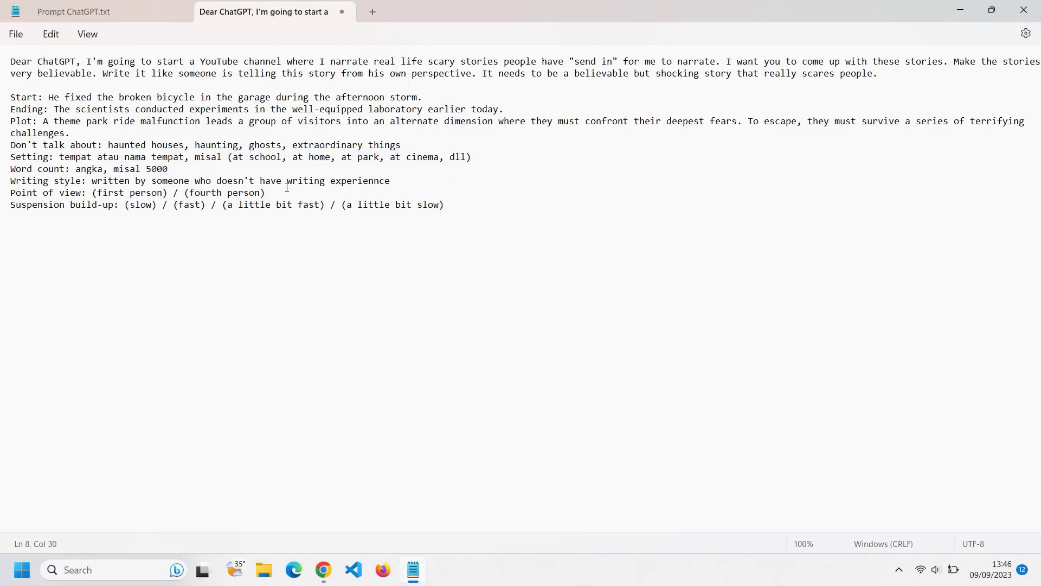
pyautogui.hotkey('alt', 'Tab')
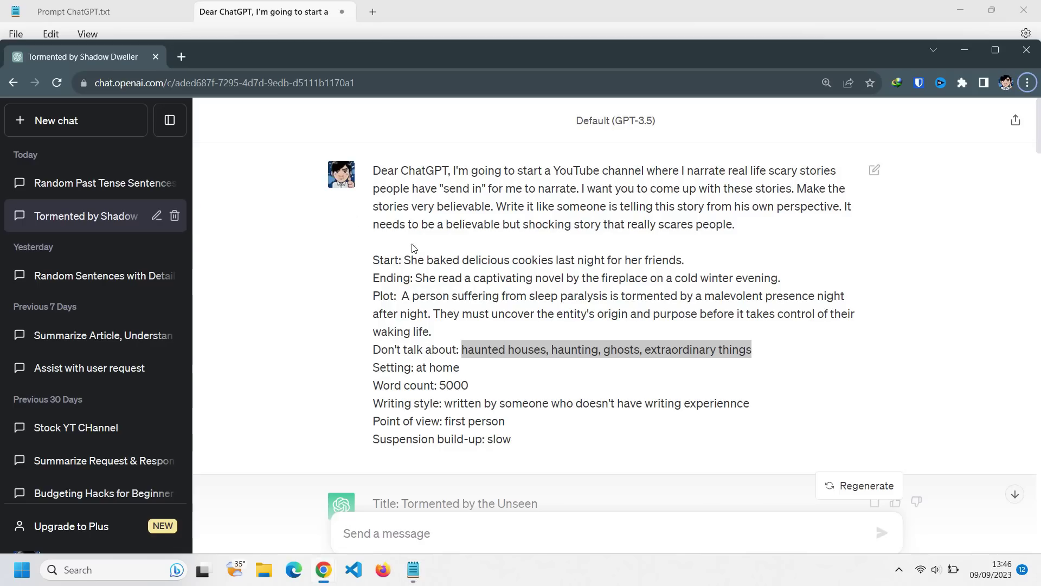
pyautogui.hotkey('alt', 'Tab')
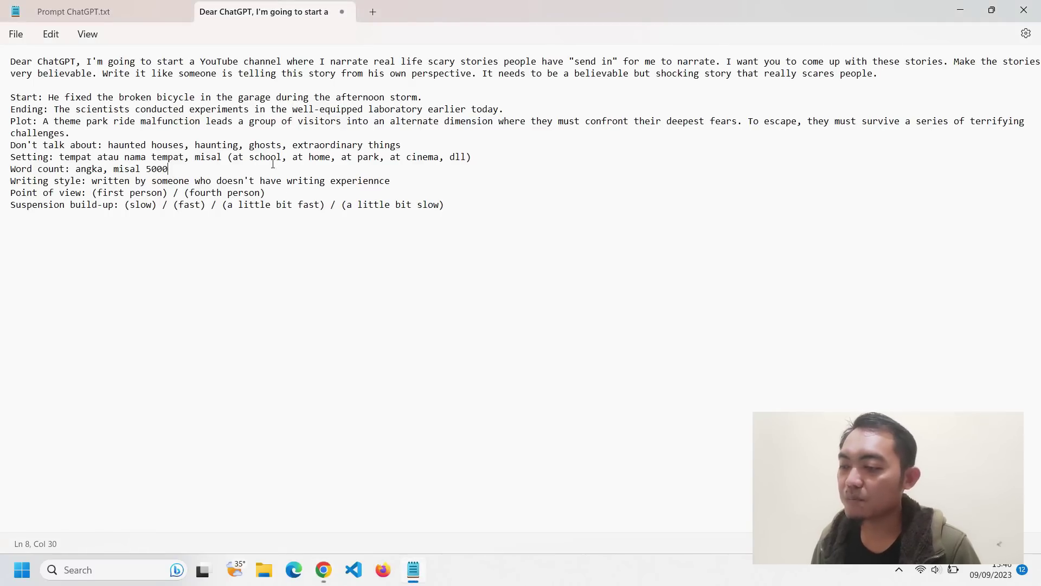
pyautogui.click(422, 142)
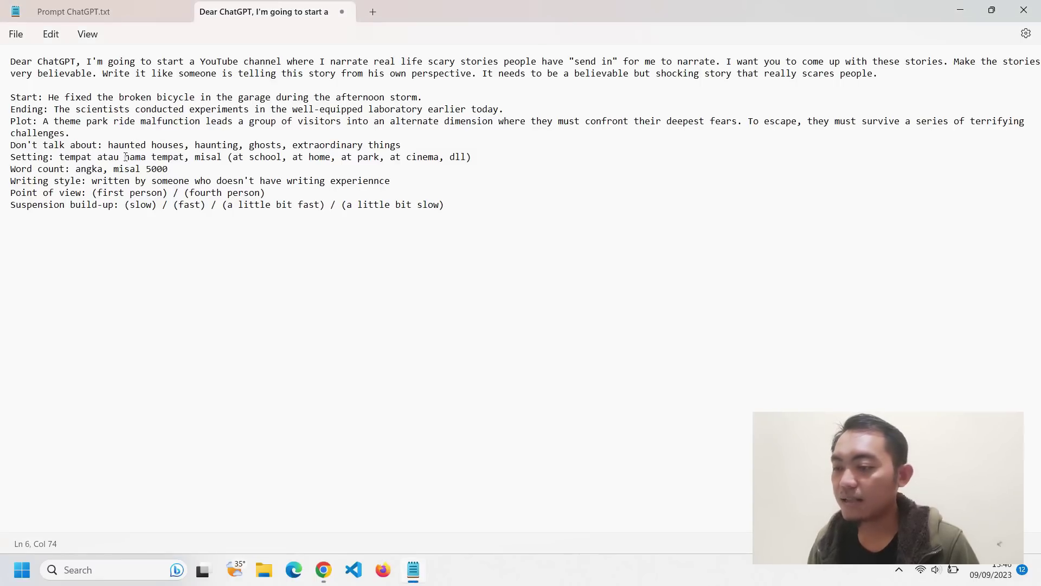
# - Set the Setting line to 'Central Park,' plus ChatGPT's New York City park description
pyautogui.moveTo(61, 158); pyautogui.dragTo(475, 154)
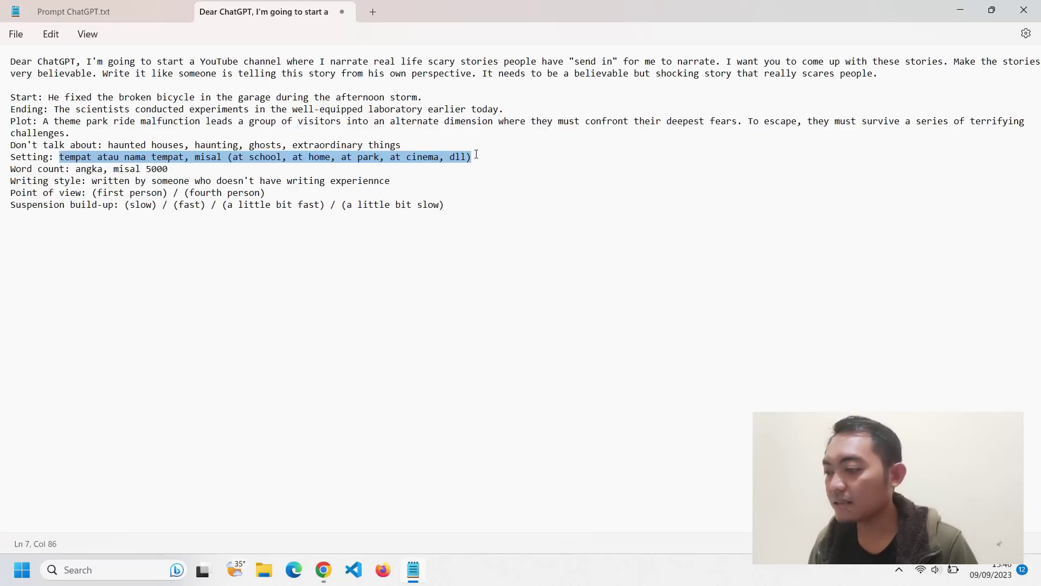
pyautogui.press('BackSpace')
pyautogui.hotkey('alt', 'Tab')
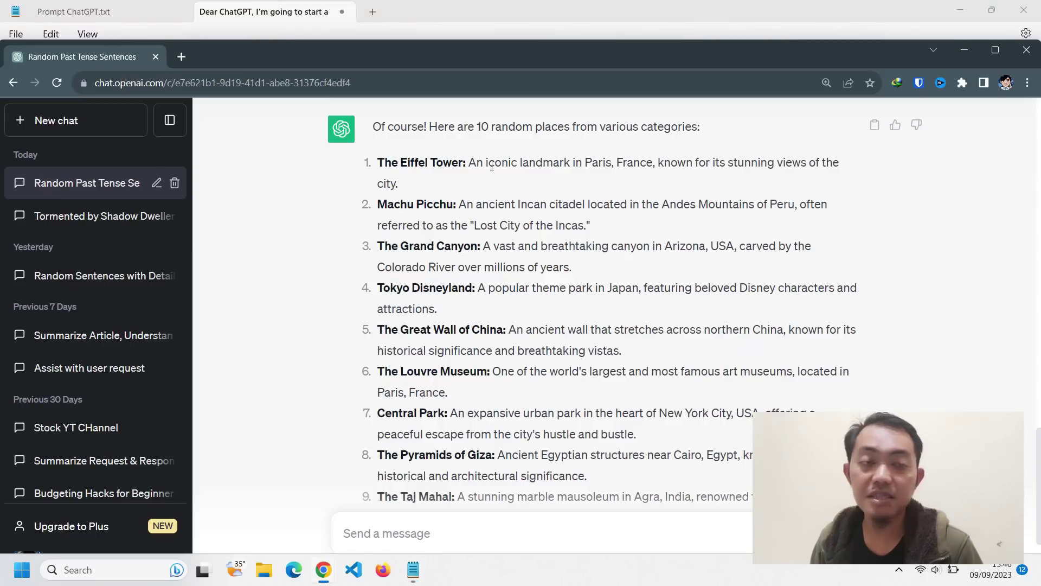
pyautogui.scroll(1, 492, 165)
pyautogui.moveTo(477, 194); pyautogui.dragTo(818, 200)
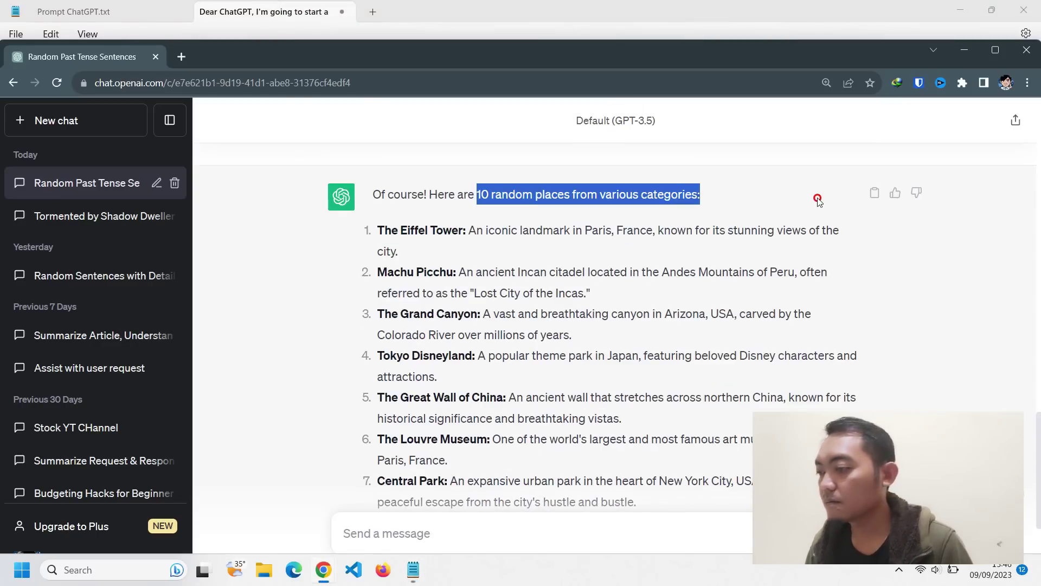
pyautogui.scroll(-4, 659, 218)
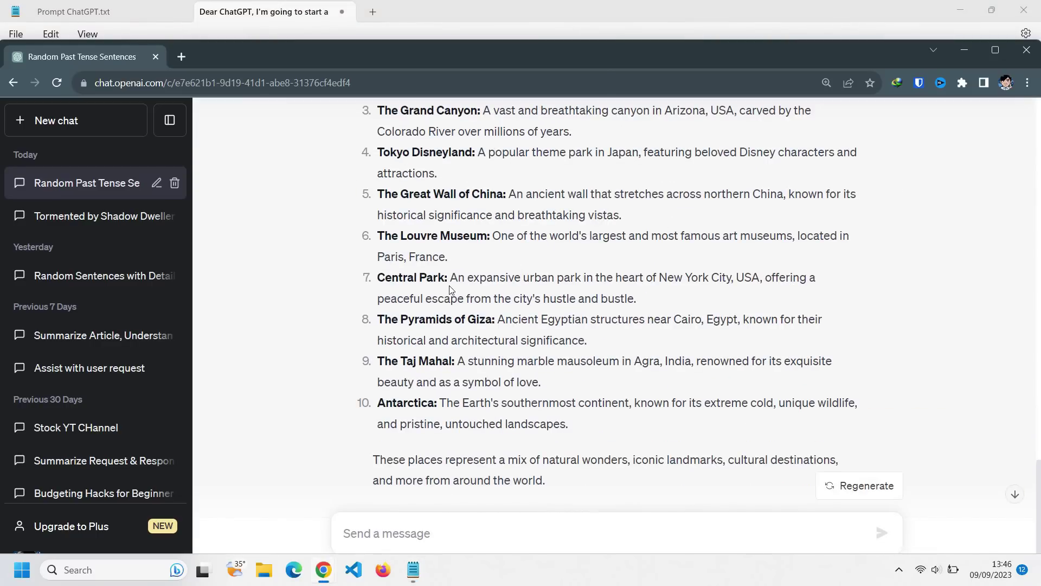
pyautogui.moveTo(450, 277); pyautogui.dragTo(666, 294)
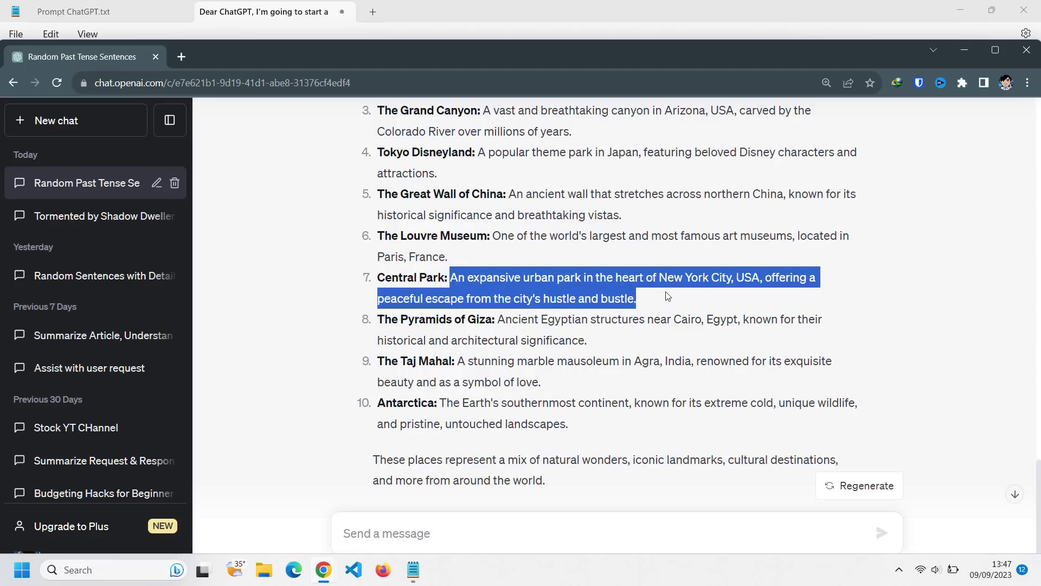
pyautogui.hotkey('alt', 'Tab')
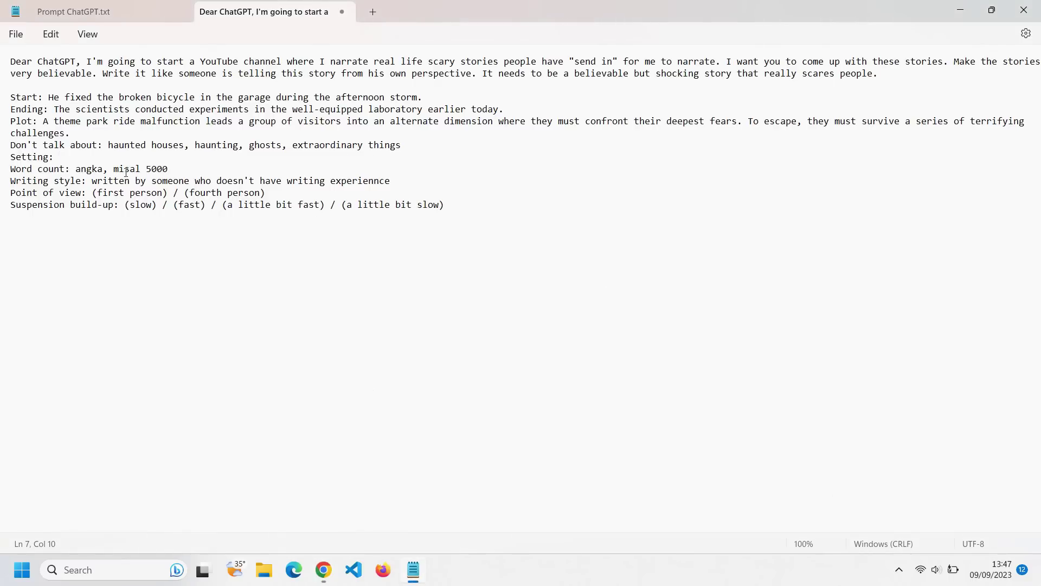
pyautogui.hotkey('ctrl', 'v')
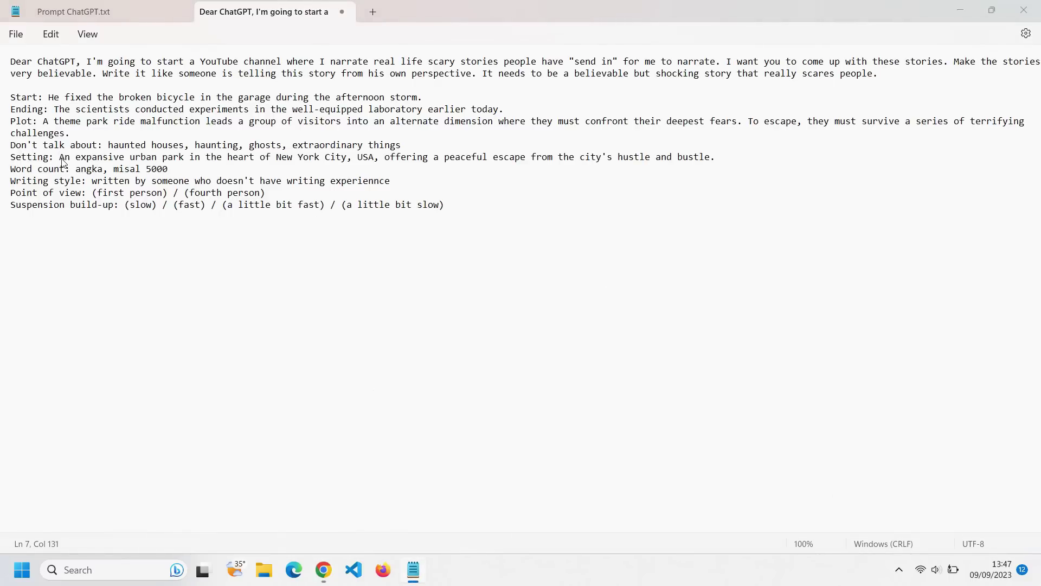
pyautogui.hotkey('alt', 'Tab')
pyautogui.hotkey('alt', 'Tab')
pyautogui.write('Central Pa')
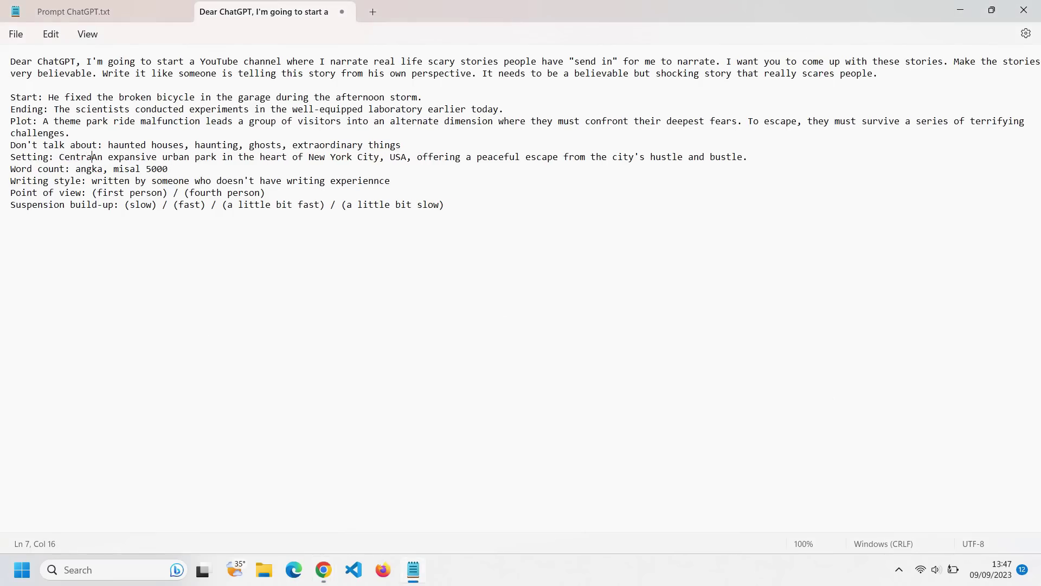
pyautogui.write('rk,')
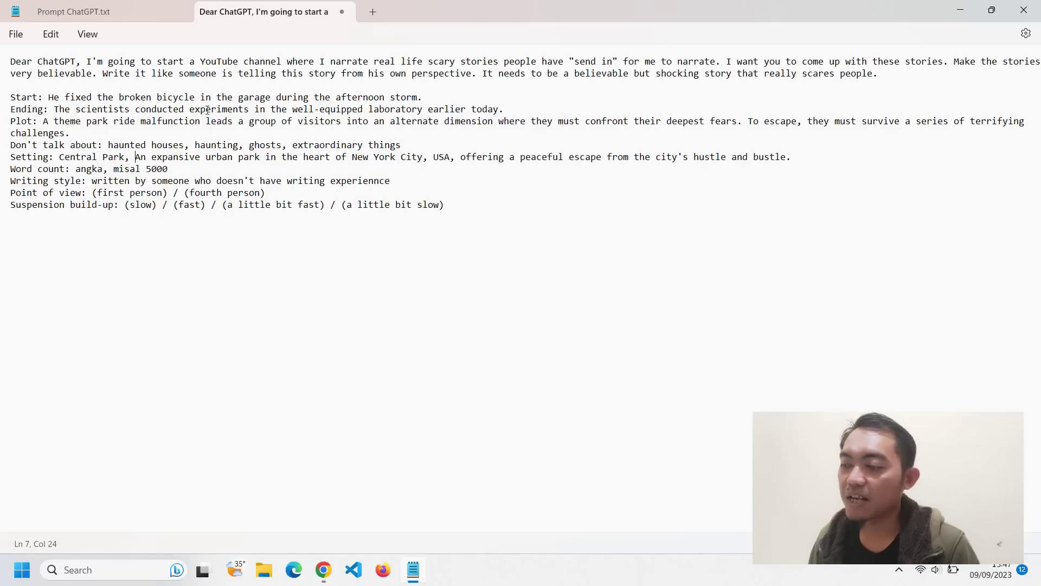
# - Clear the word count placeholder and reduce Point of view to first person only
pyautogui.moveTo(142, 169); pyautogui.dragTo(83, 169)
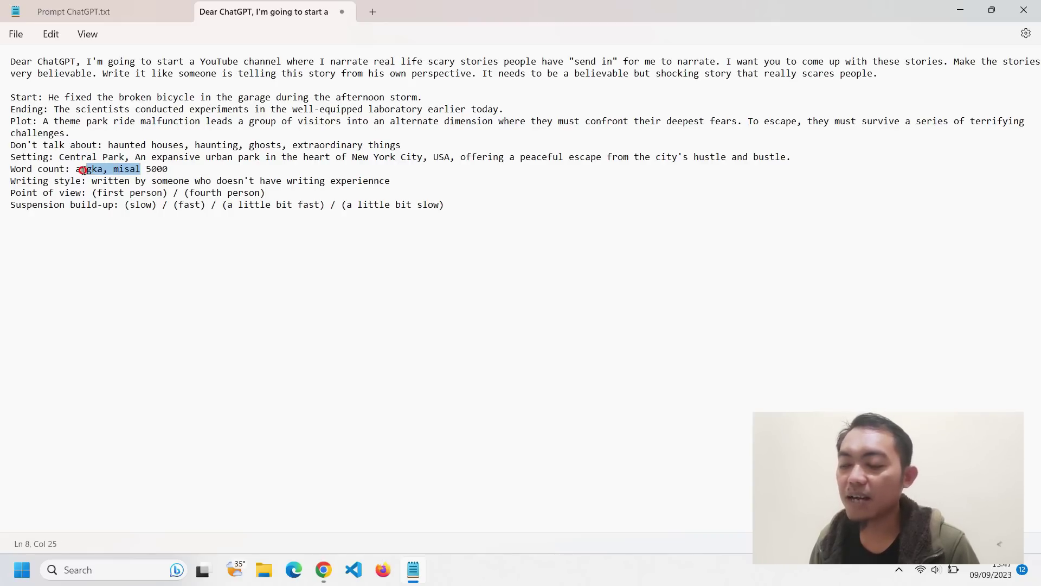
pyautogui.press('BackSpace')
pyautogui.press('BackSpace')
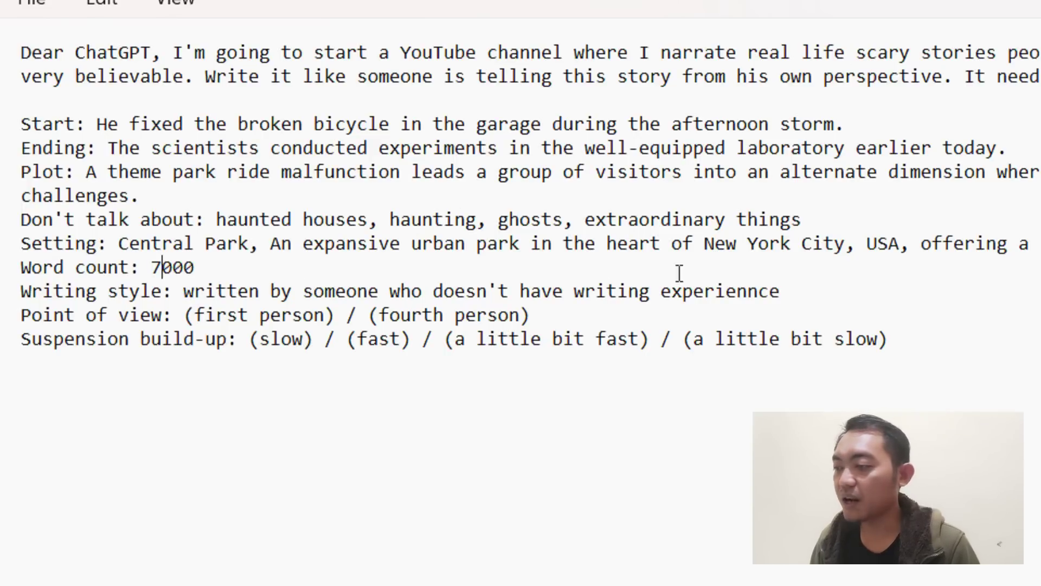
pyautogui.moveTo(188, 315); pyautogui.dragTo(461, 313)
pyautogui.click(383, 314)
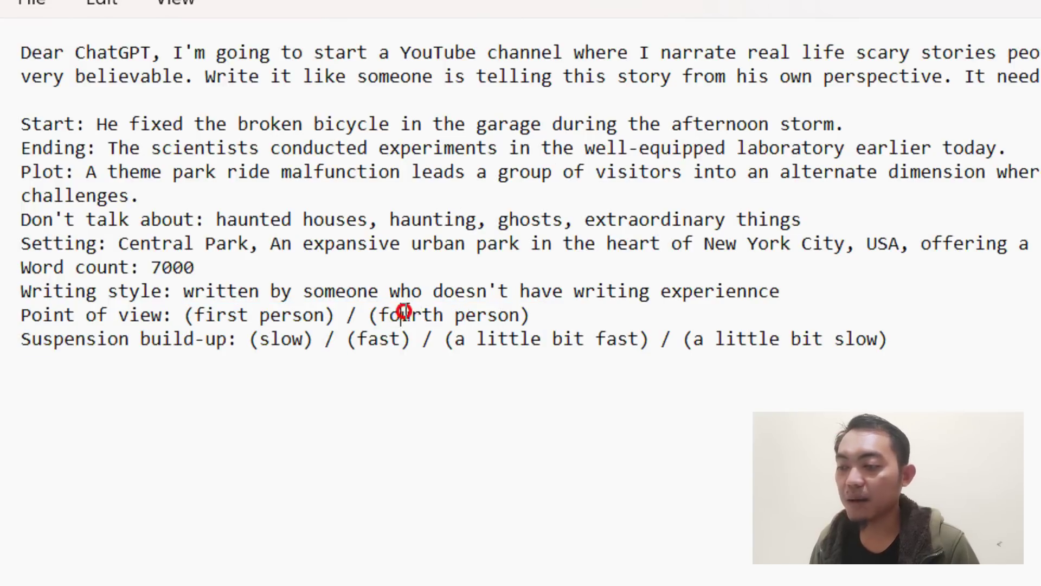
pyautogui.tripleClick(404, 314)
pyautogui.doubleClick(405, 314)
pyautogui.moveTo(529, 316); pyautogui.dragTo(351, 317)
pyautogui.press('BackSpace')
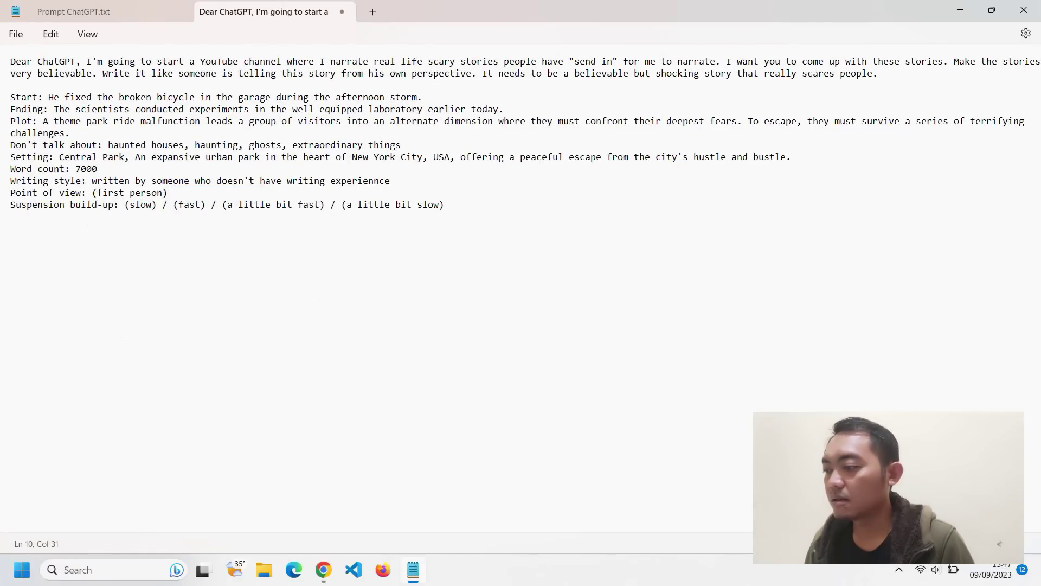
pyautogui.press('BackSpace')
pyautogui.click(201, 291)
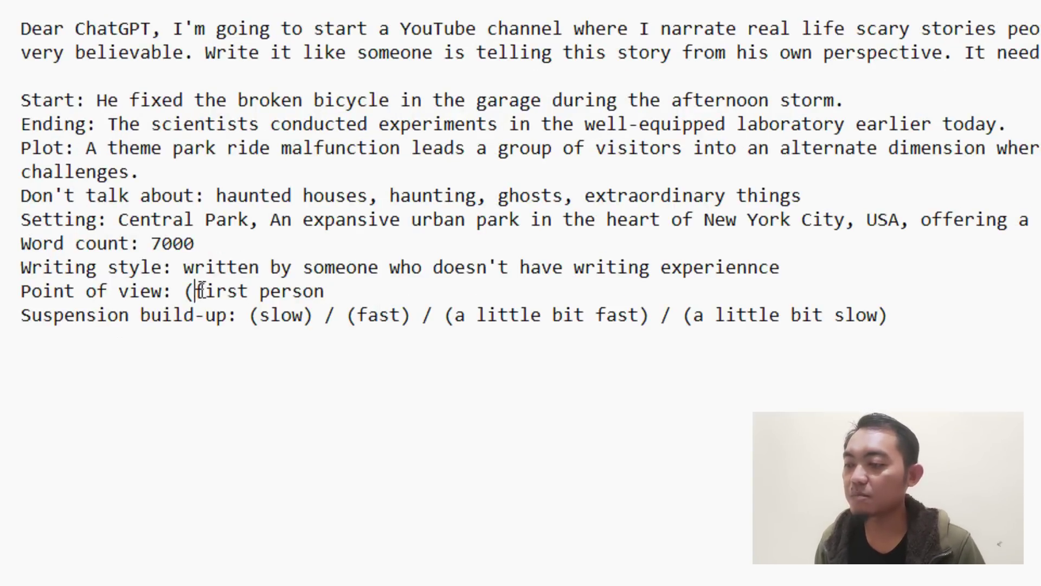
pyautogui.press('BackSpace')
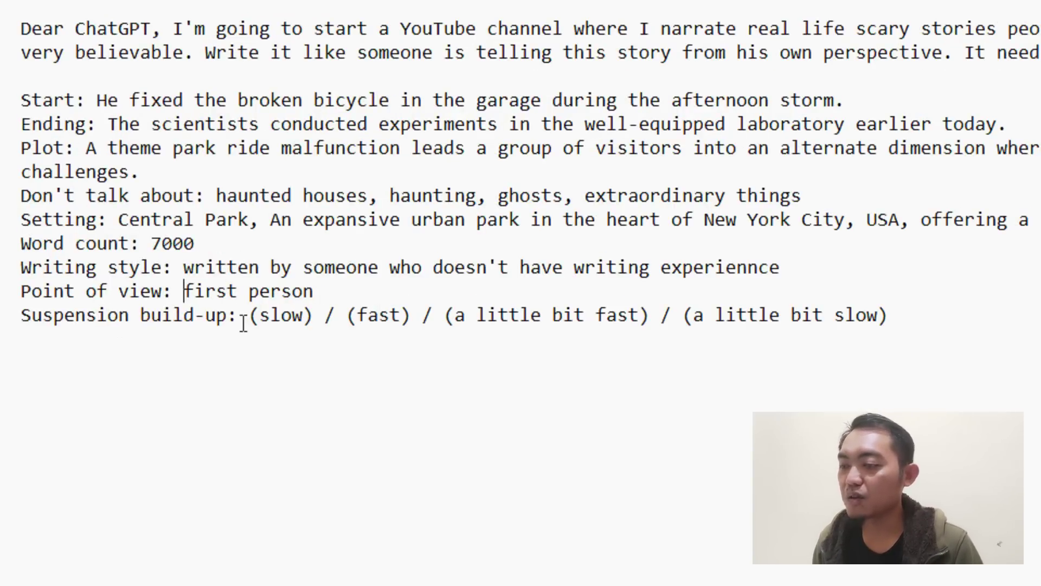
# - Keep only slow as the suspension build-up and select the whole finished prompt
pyautogui.moveTo(347, 314); pyautogui.dragTo(825, 337)
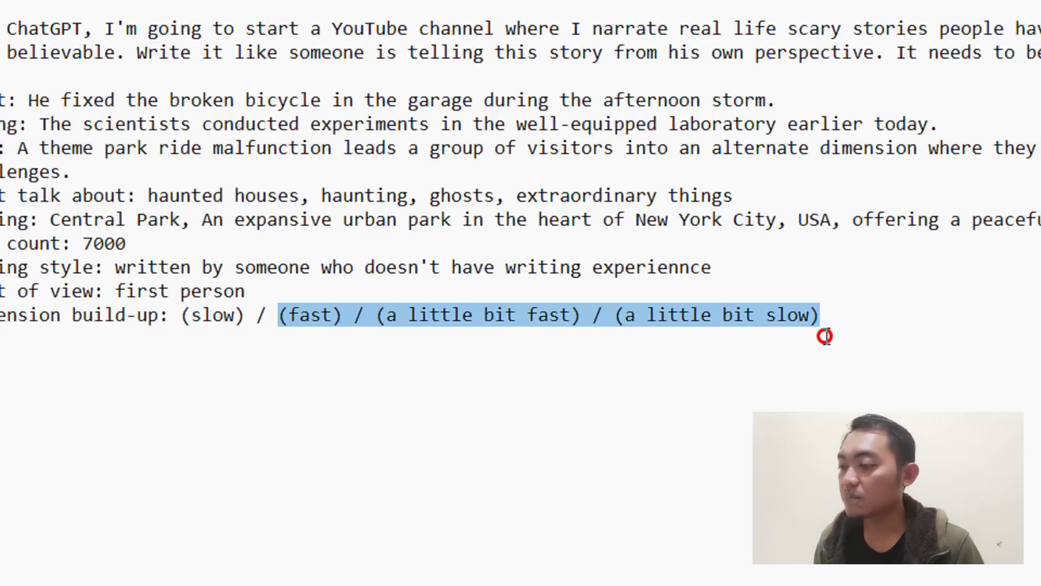
pyautogui.press('BackSpace')
pyautogui.press('BackSpace')
pyautogui.press('BackSpace')
pyautogui.press('BackSpace')
pyautogui.press('BackSpace')
pyautogui.press('Left')
pyautogui.press('Left')
pyautogui.press('Left')
pyautogui.press('Left')
pyautogui.press('BackSpace')
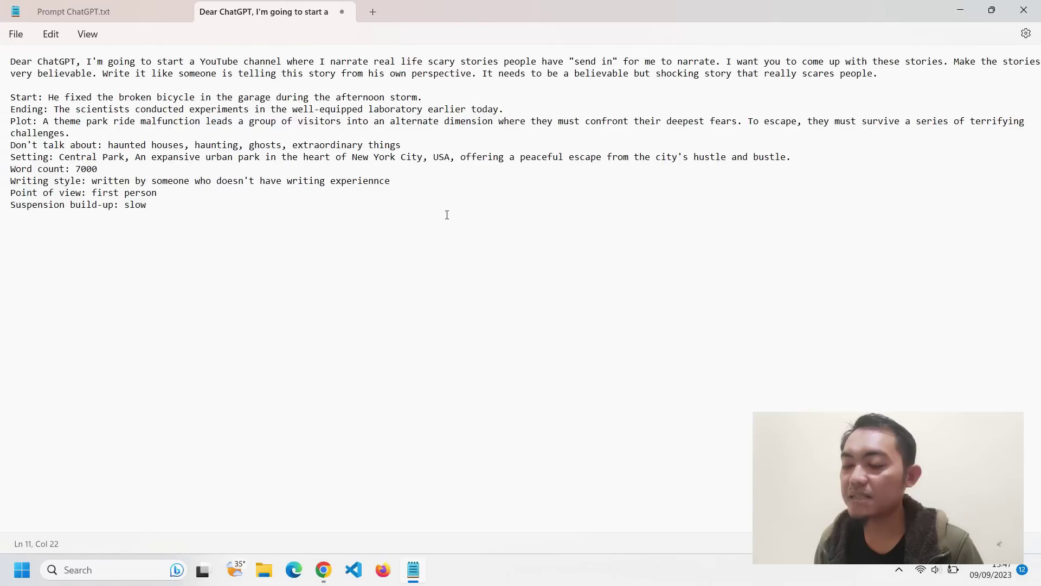
pyautogui.moveTo(154, 207); pyautogui.dragTo(2, 52)
# - Paste the completed scary-story prompt into ChatGPT and send it
pyautogui.rightClick(83, 111)
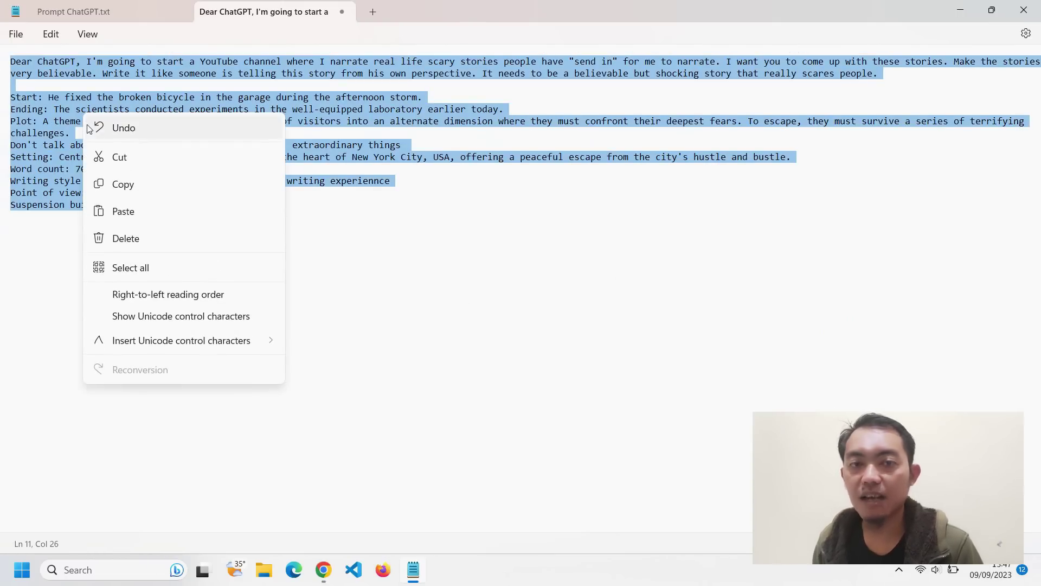
pyautogui.click(123, 185)
pyautogui.hotkey('alt', 'Tab')
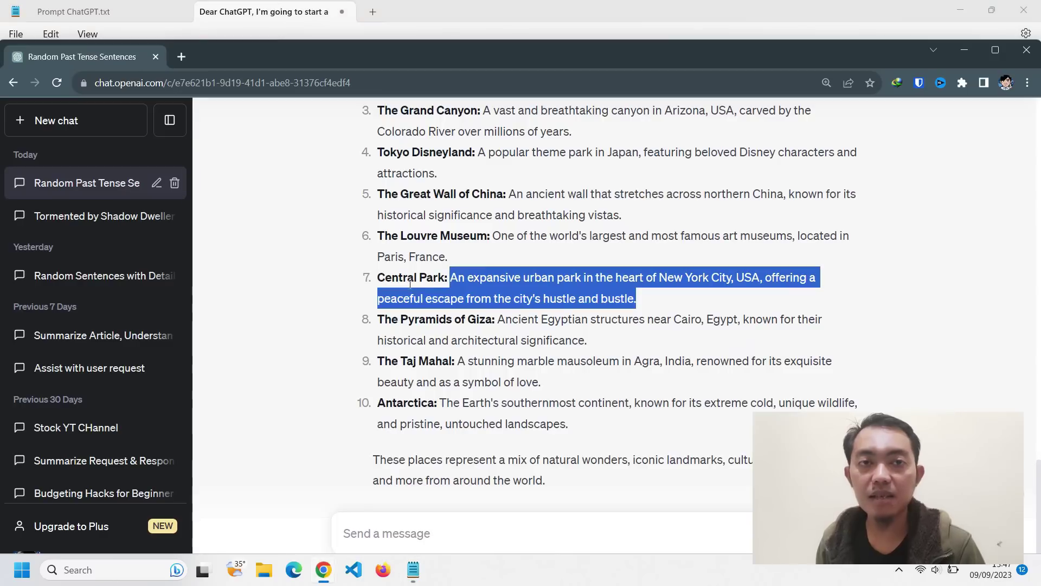
pyautogui.click(402, 263)
pyautogui.scroll(5, 521, 232)
pyautogui.scroll(-6, 522, 235)
pyautogui.click(448, 531)
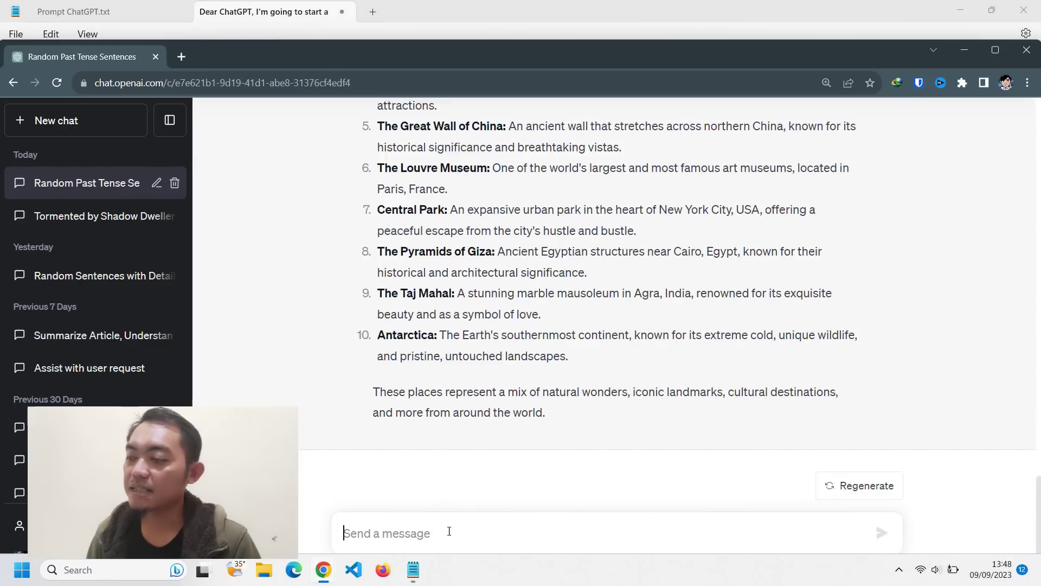
pyautogui.hotkey('ctrl', 'v')
pyautogui.scroll(5, 501, 473)
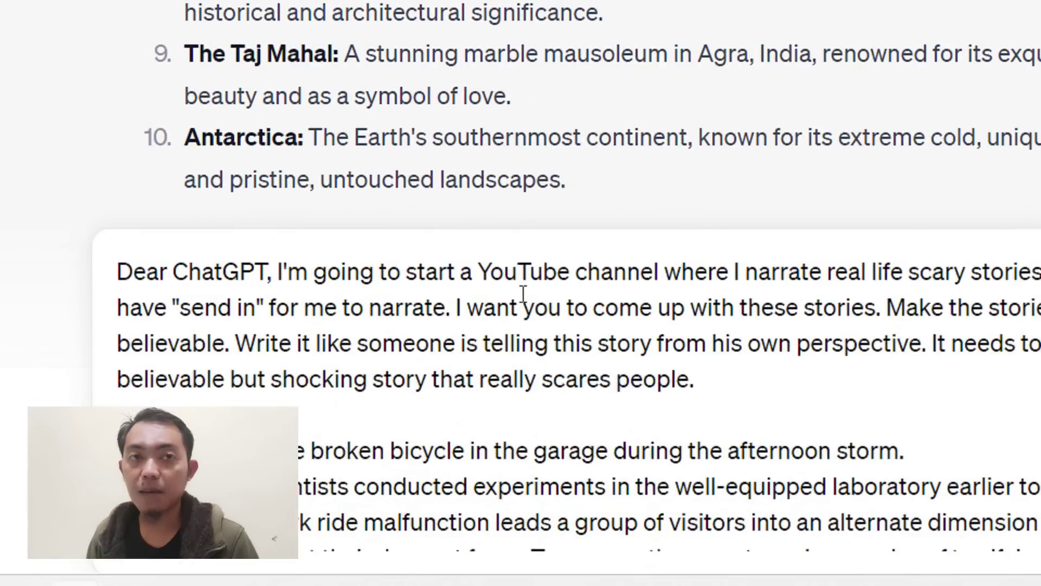
pyautogui.scroll(-3, 563, 421)
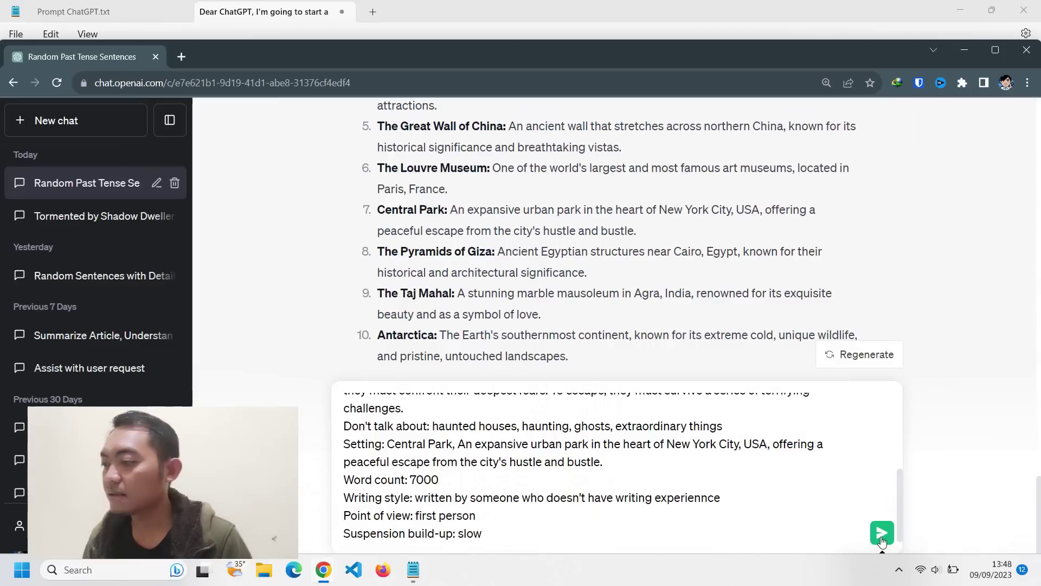
pyautogui.click(882, 533)
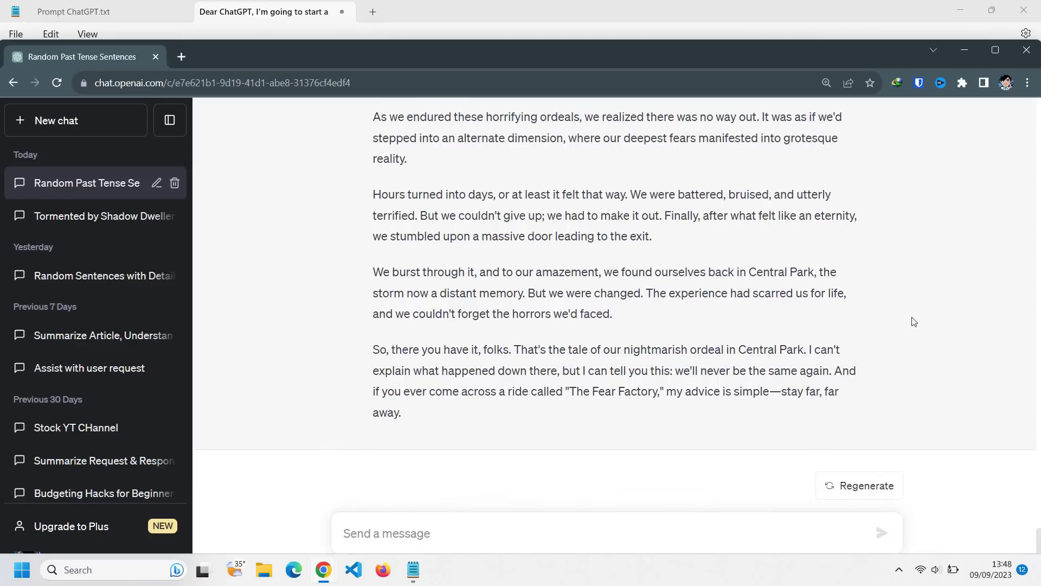
# - Scroll through the reply story, 'The Nightmarish Ordeal in Central Park'
pyautogui.scroll(20, 749, 272)
pyautogui.scroll(2, 756, 253)
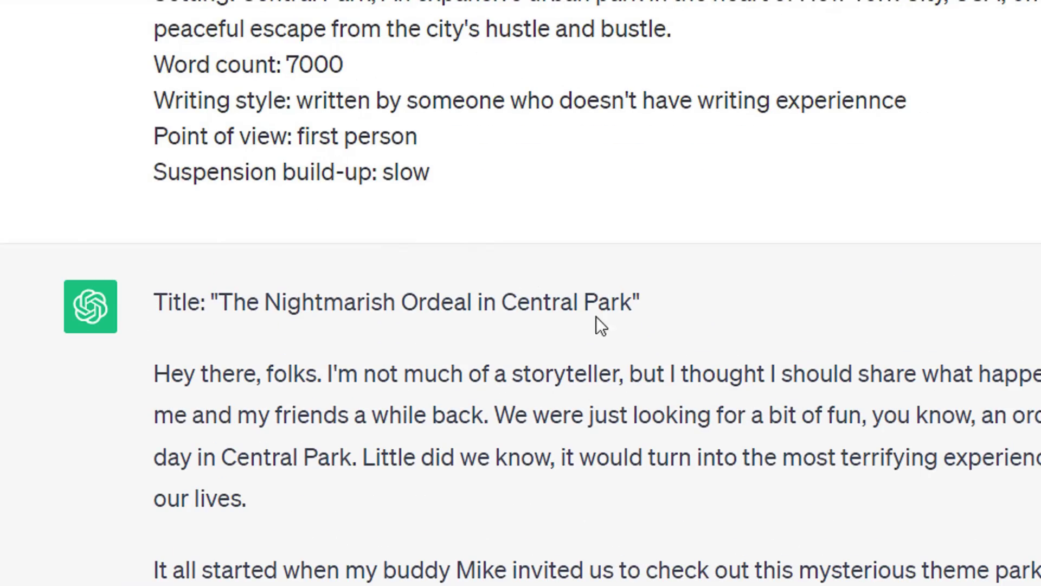
pyautogui.scroll(-3, 825, 440)
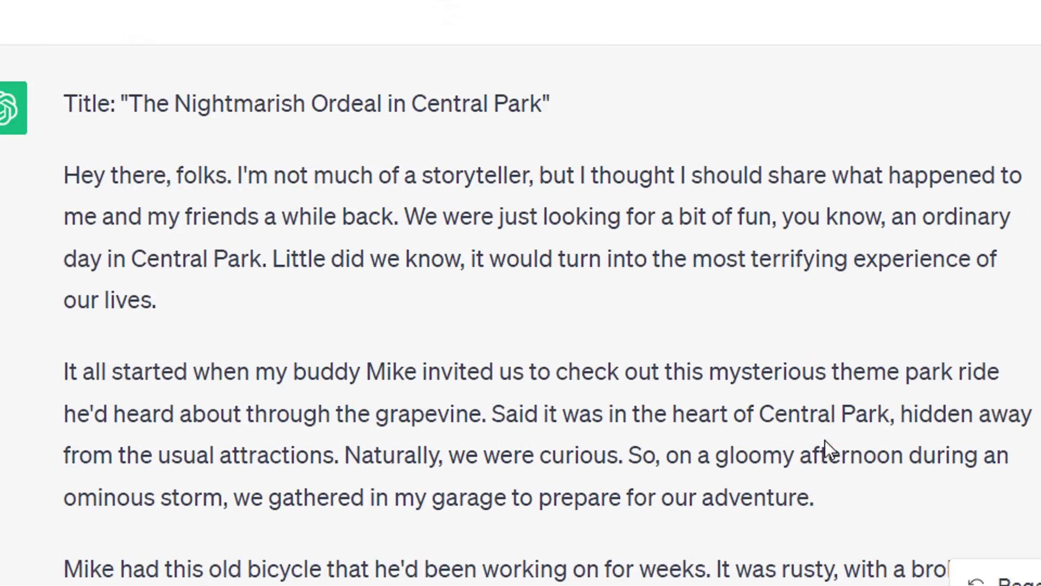
pyautogui.scroll(-3, 825, 440)
pyautogui.scroll(-6, 824, 440)
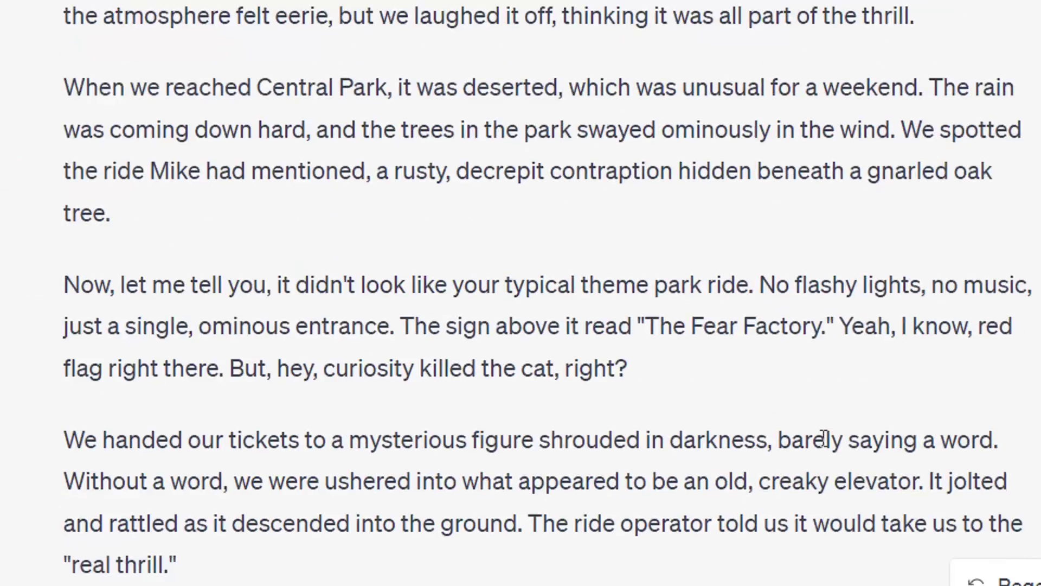
pyautogui.scroll(-10, 823, 440)
pyautogui.scroll(-10, 820, 434)
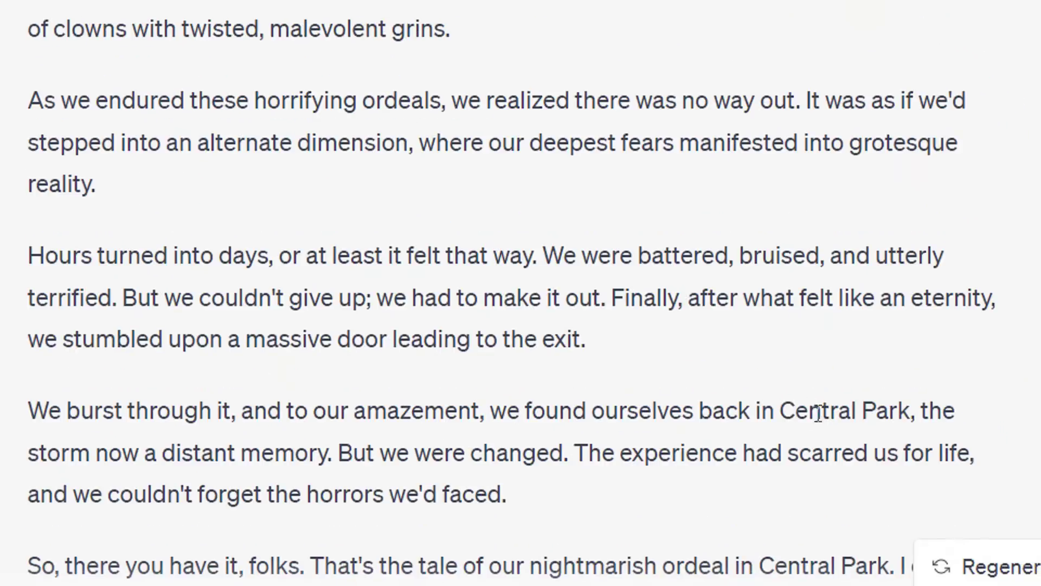
pyautogui.scroll(-5, 709, 410)
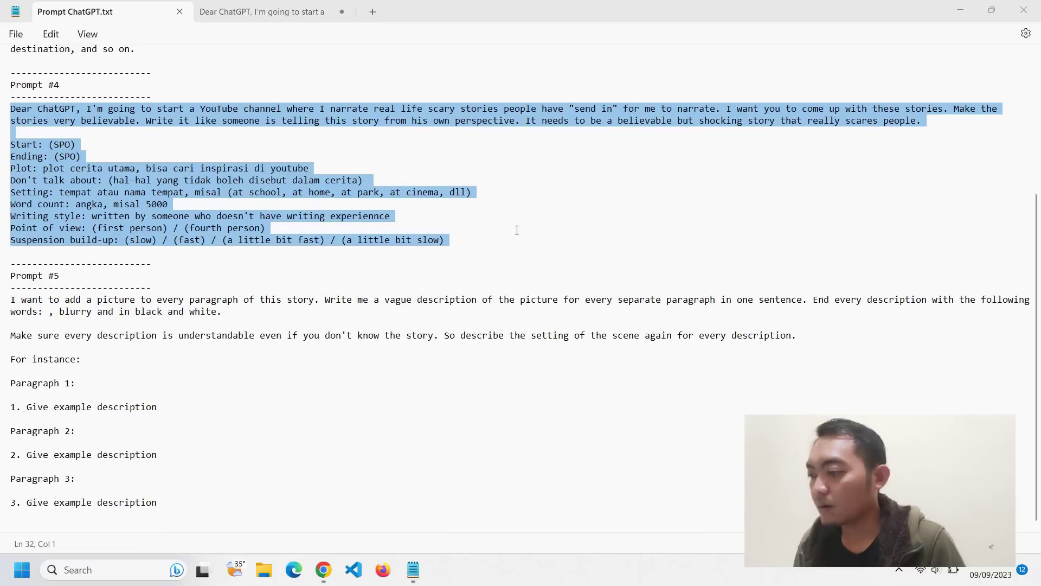
# - Copy Prompt #5's blurry black-and-white picture-description template into a new Notepad tab
pyautogui.click(456, 211)
pyautogui.moveTo(172, 505); pyautogui.dragTo(4, 300)
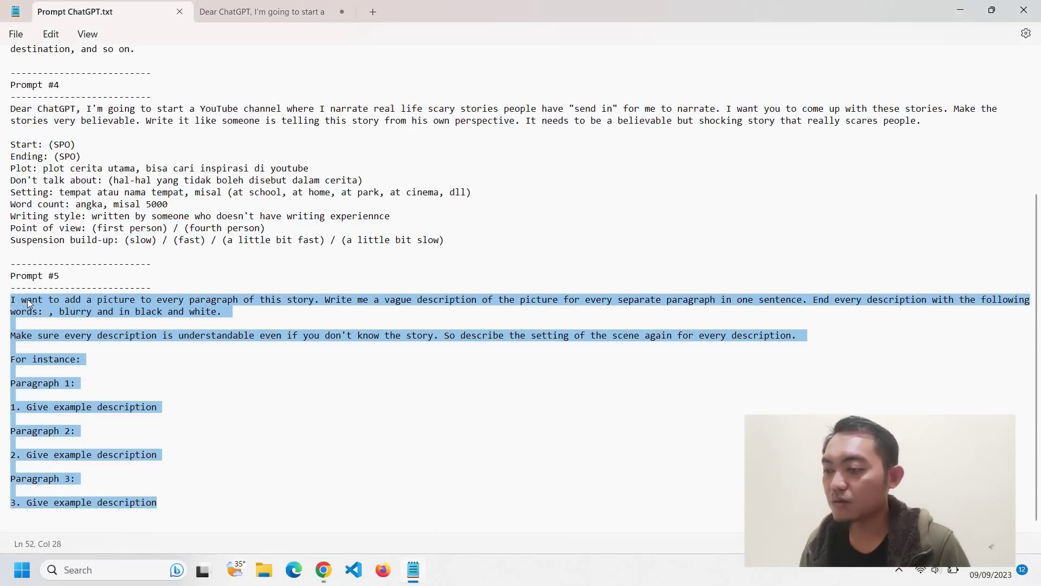
pyautogui.rightClick(27, 298)
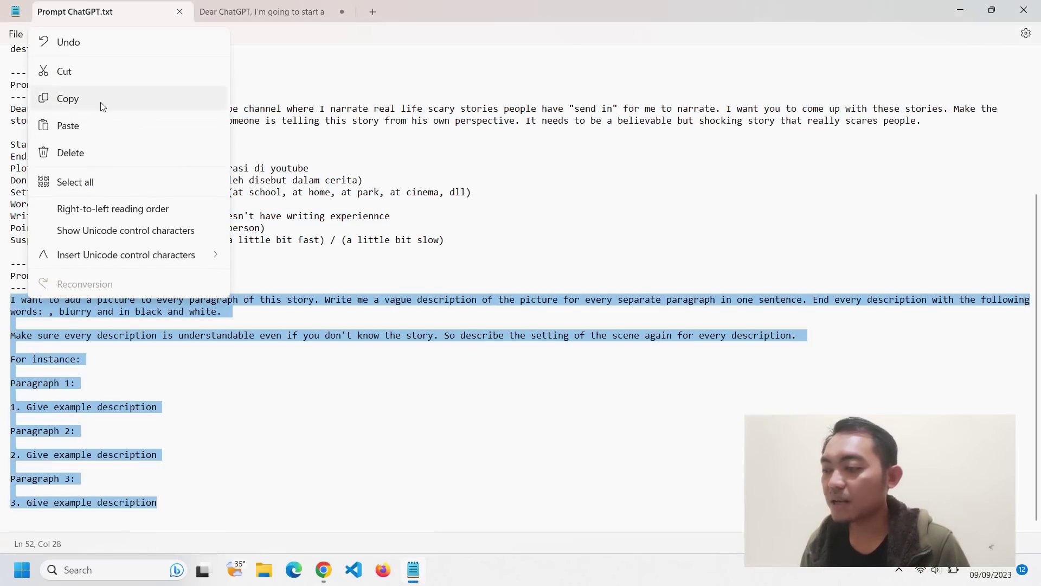
pyautogui.click(98, 99)
pyautogui.click(379, 10)
pyautogui.hotkey('ctrl', 'v')
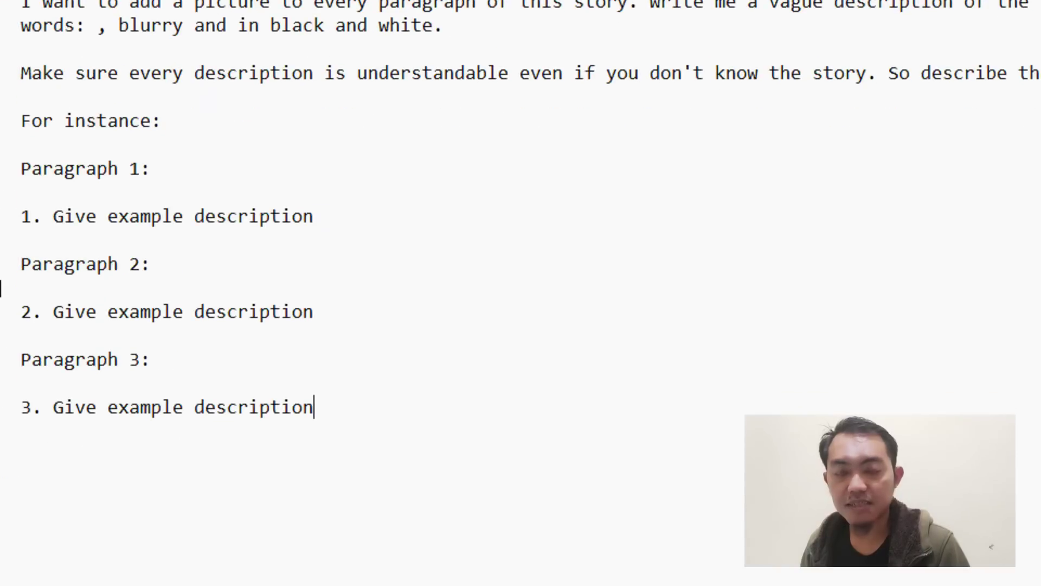
pyautogui.moveTo(32, 216); pyautogui.dragTo(308, 215)
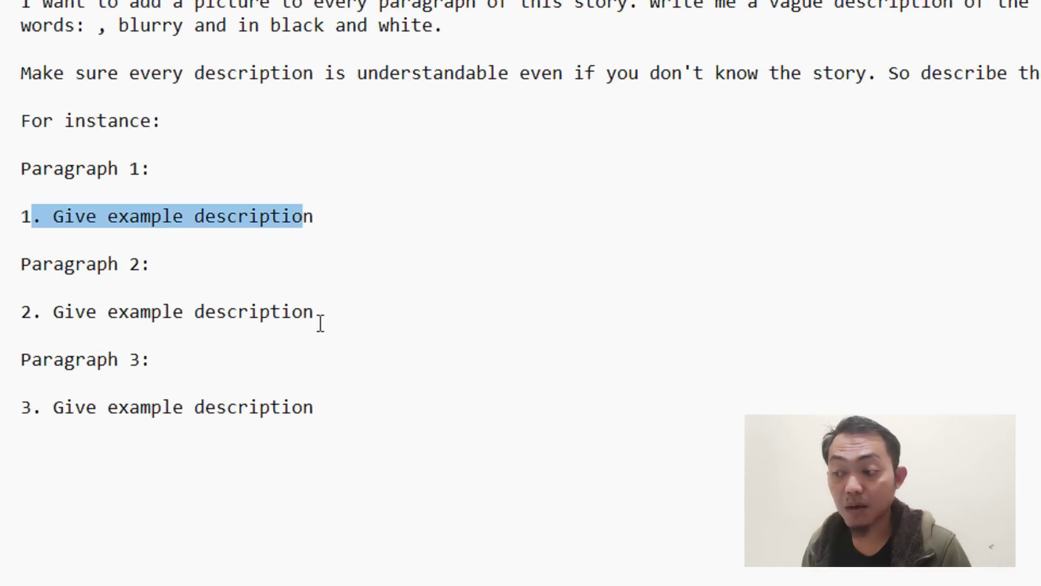
pyautogui.moveTo(326, 319); pyautogui.dragTo(23, 282)
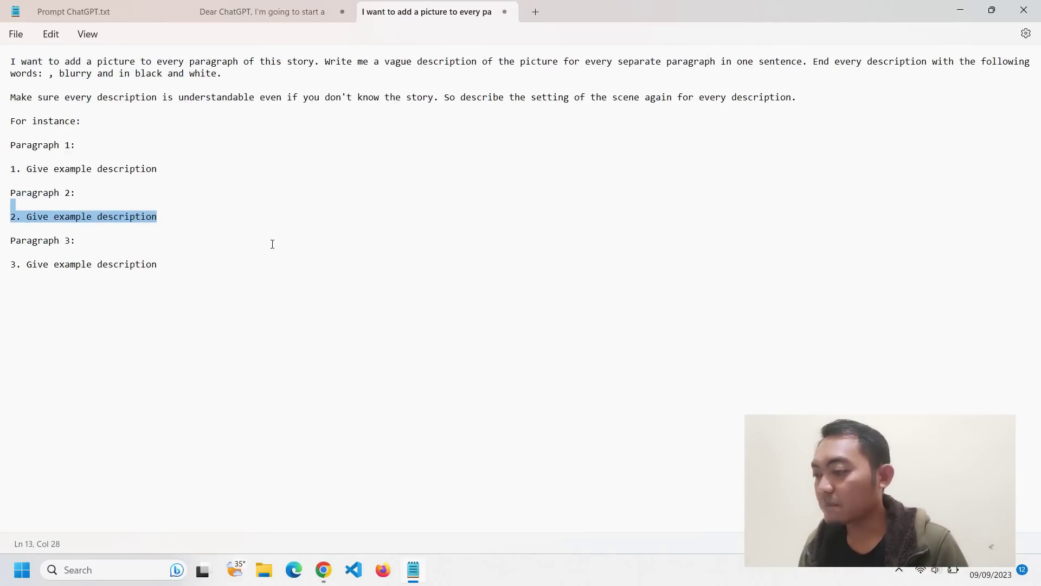
# - Paste the story's first paragraph from ChatGPT under 'Paragraph 1:' in Notepad
pyautogui.hotkey('alt', 'Tab')
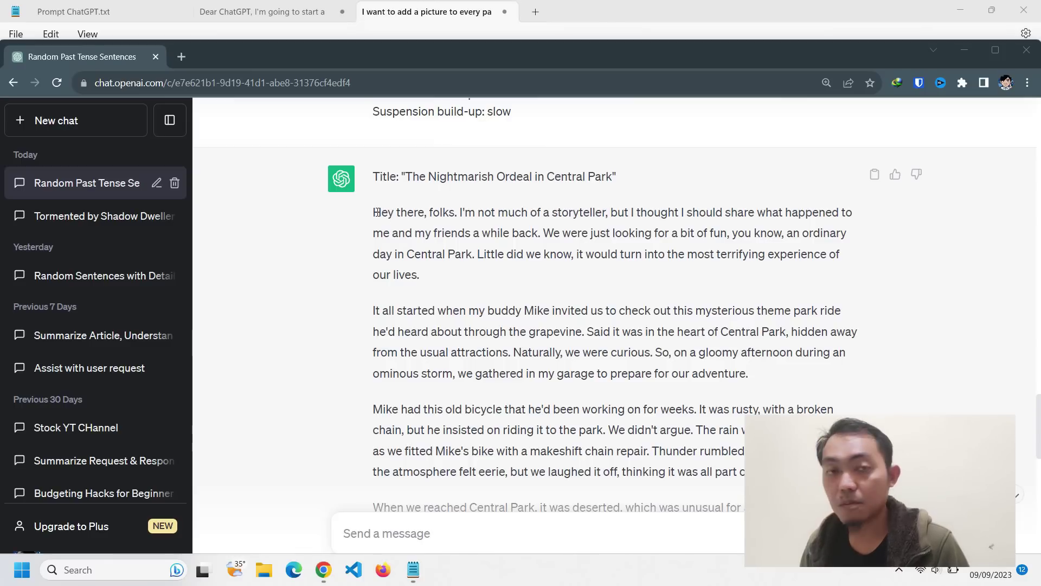
pyautogui.moveTo(373, 213); pyautogui.dragTo(434, 275)
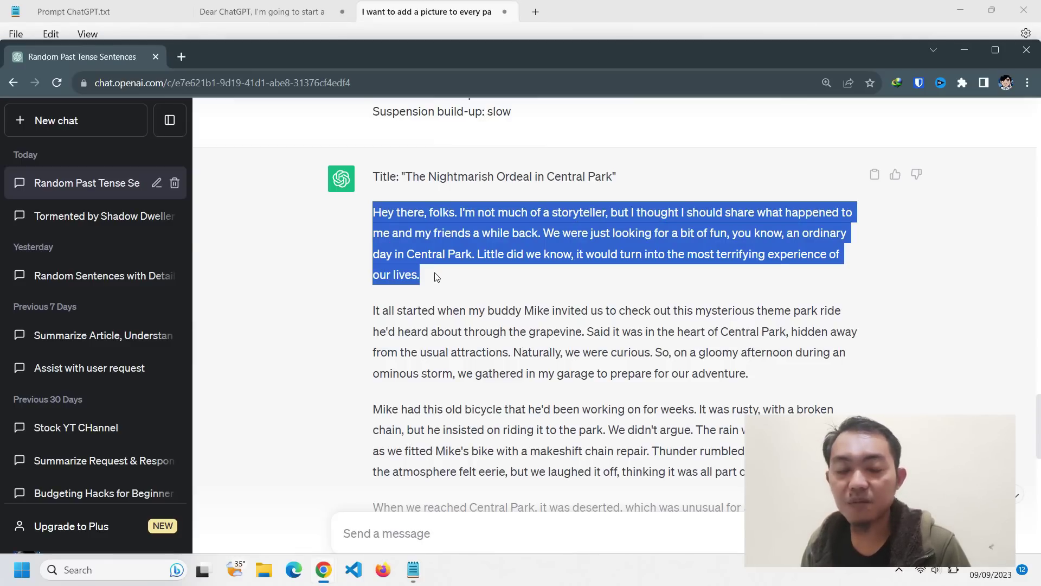
pyautogui.hotkey('alt', 'Tab')
pyautogui.click(213, 190)
pyautogui.click(120, 140)
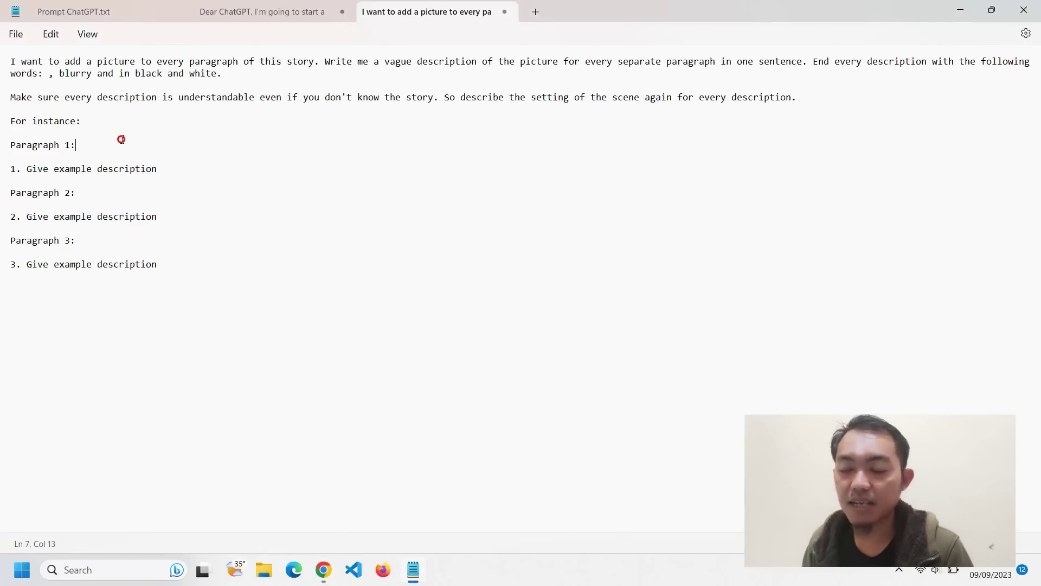
pyautogui.press('Return')
pyautogui.hotkey('ctrl', 'v')
# - Paste the story's second paragraph under 'Paragraph 2:'
pyautogui.hotkey('alt', 'Tab')
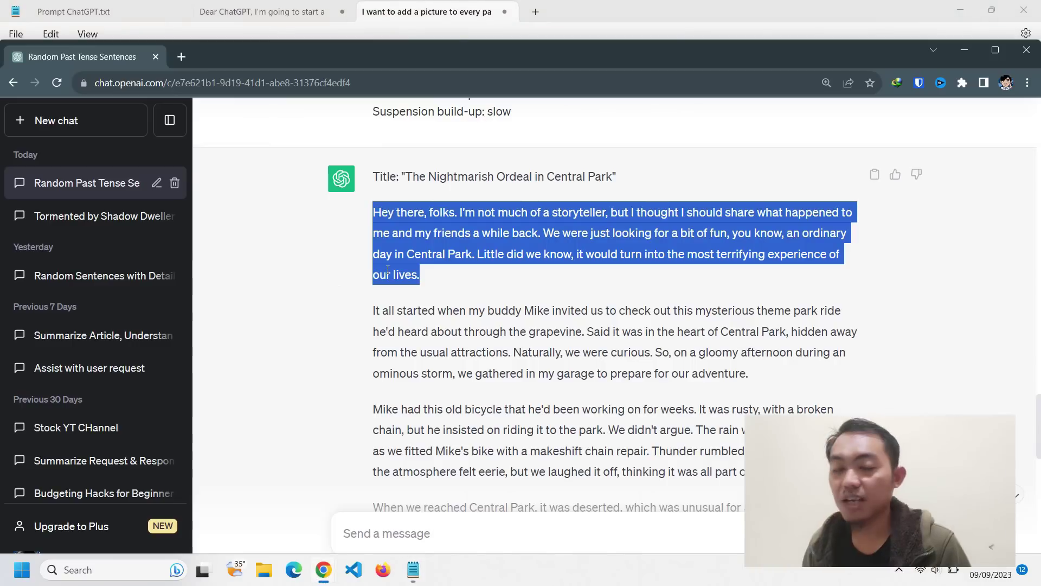
pyautogui.moveTo(767, 385); pyautogui.dragTo(372, 313)
pyautogui.hotkey('alt', 'Tab')
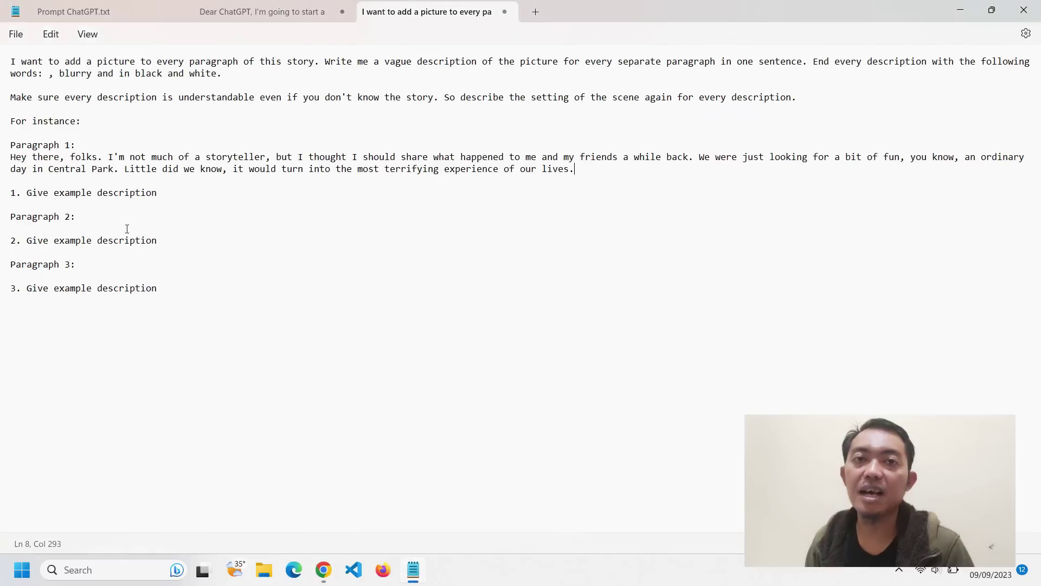
pyautogui.click(151, 229)
pyautogui.hotkey('ctrl', 'v')
pyautogui.press('Return')
# - Paste the story's third paragraph, about Mike's bicycle, under 'Paragraph 3:'
pyautogui.hotkey('alt', 'Tab')
pyautogui.scroll(-1, 807, 401)
pyautogui.click(809, 402)
pyautogui.moveTo(809, 403); pyautogui.dragTo(373, 341)
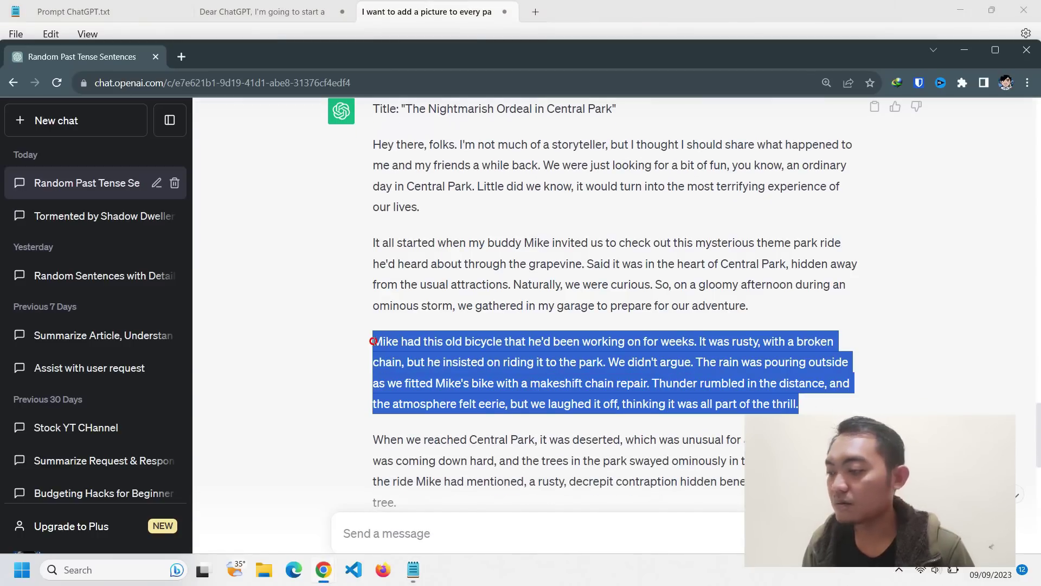
pyautogui.hotkey('alt', 'Tab')
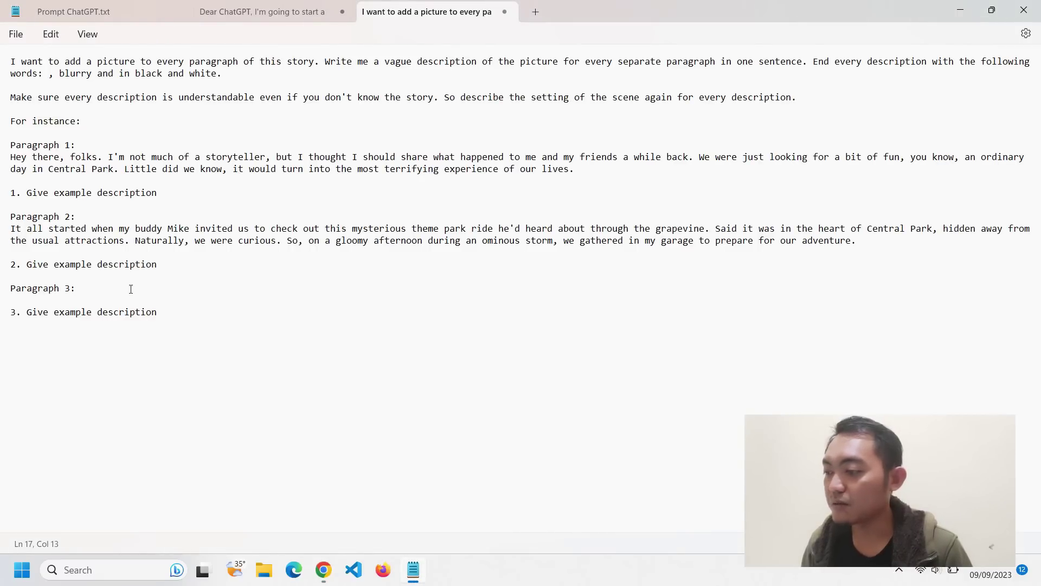
pyautogui.press('Return')
pyautogui.hotkey('ctrl', 'v')
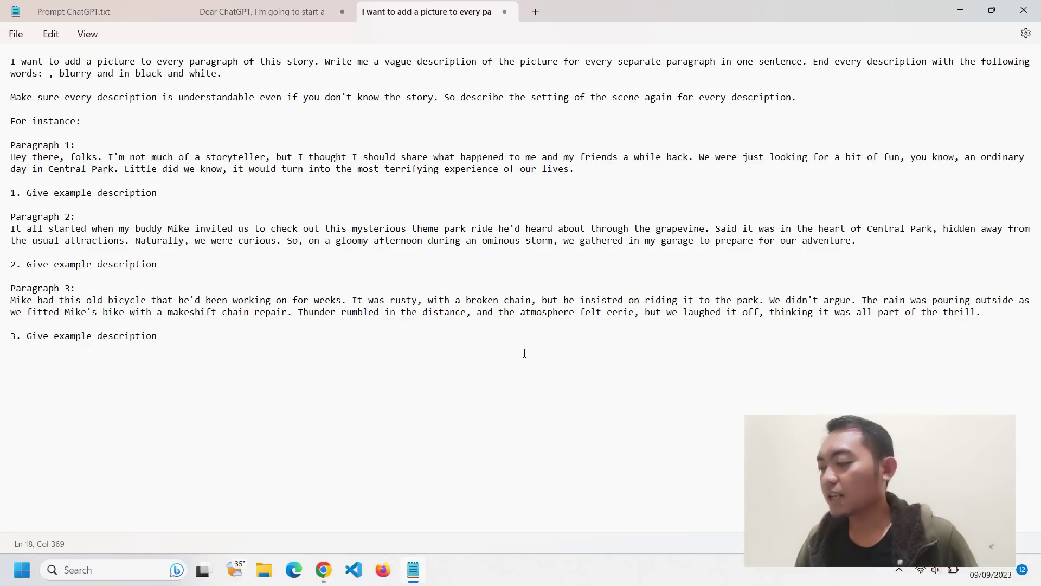
# - Replace the first placeholder with a numbered Central Park description ending blurry and black and white
pyautogui.moveTo(157, 193); pyautogui.dragTo(10, 192)
pyautogui.write('A group of')
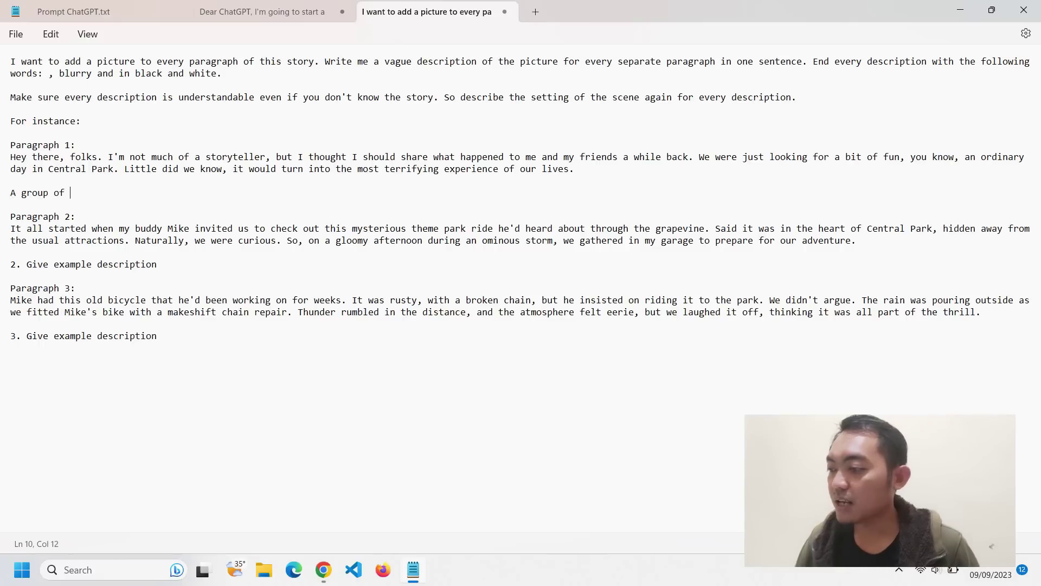
pyautogui.write('ds in C')
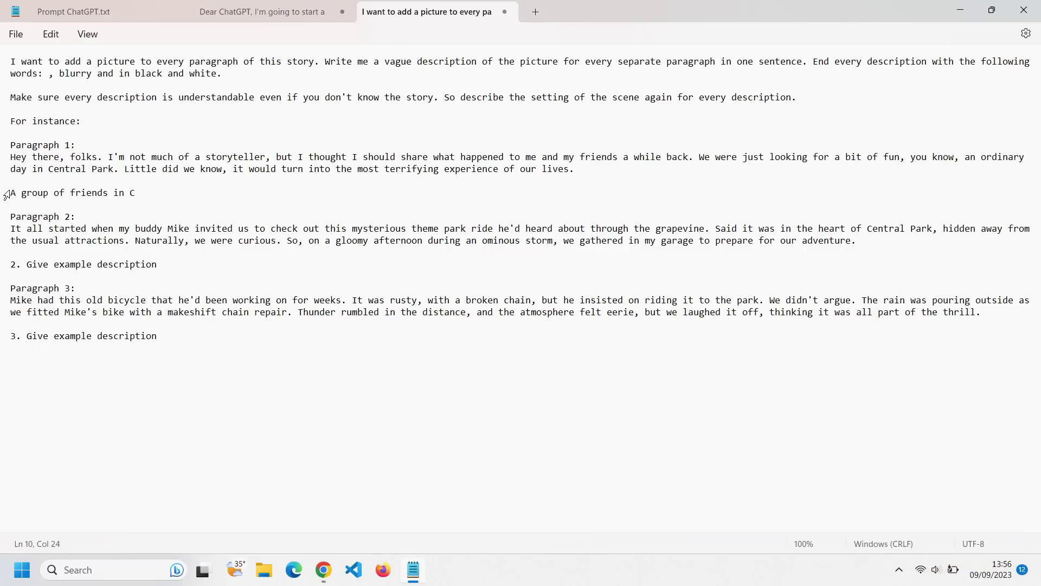
pyautogui.press('BackSpace')
pyautogui.press('BackSpace')
pyautogui.press('BackSpace')
pyautogui.press('BackSpace')
pyautogui.write('hanging around in Central')
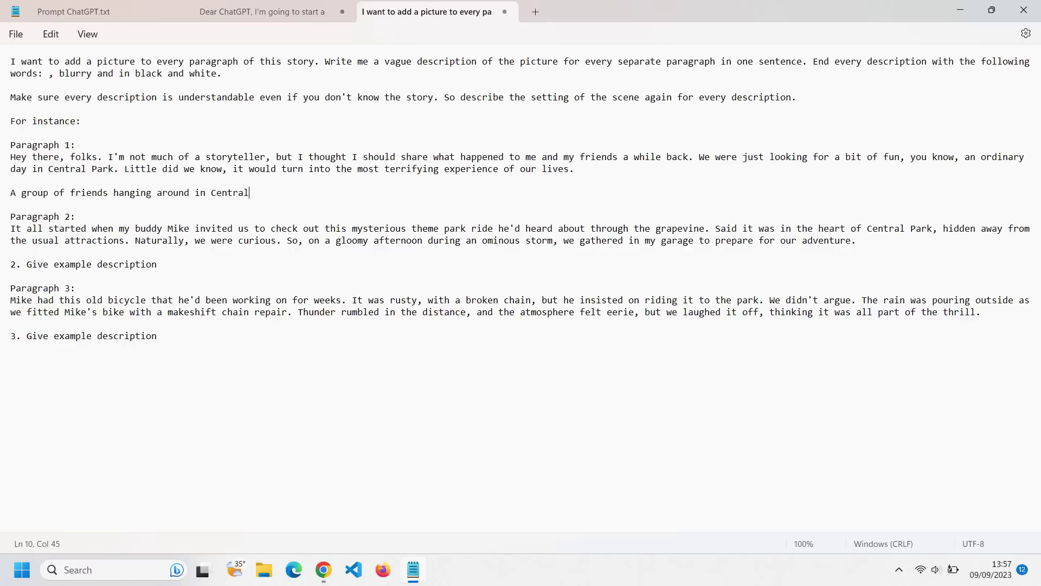
pyautogui.write(' Park.')
pyautogui.moveTo(48, 74); pyautogui.dragTo(222, 73)
pyautogui.click(312, 188)
pyautogui.hotkey('ctrl', 'v')
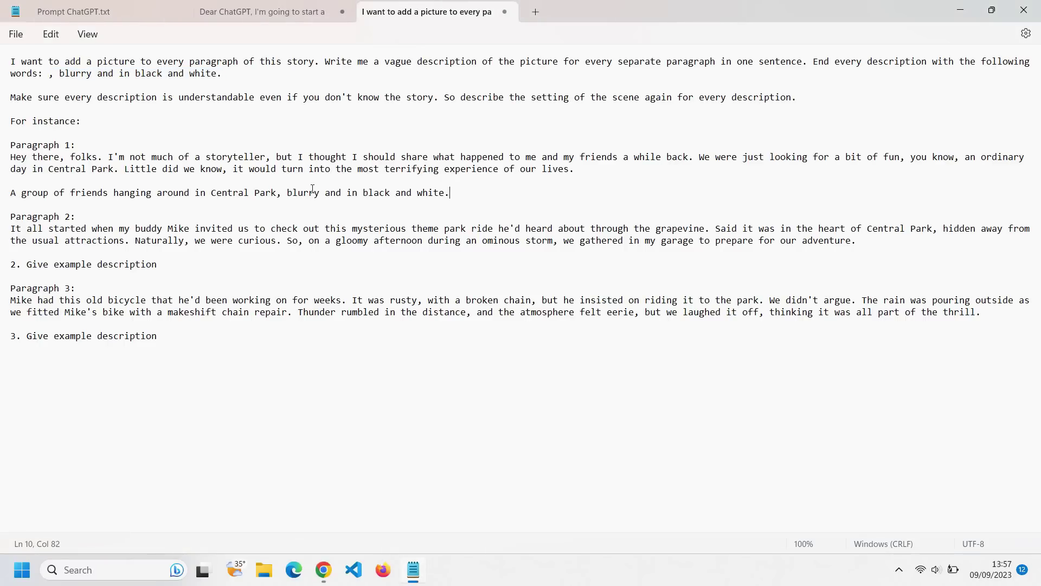
pyautogui.press('Home')
pyautogui.write('1.')
# - Replace the second placeholder with 'mysterious theme park ride in Central' plus the blurry black-and-white ending
pyautogui.moveTo(157, 265); pyautogui.dragTo(27, 264)
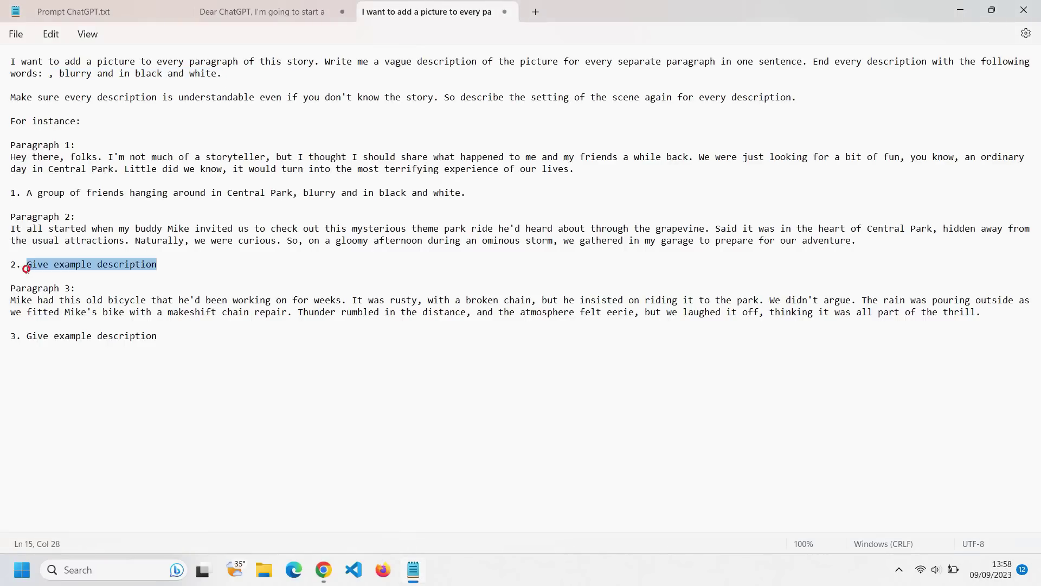
pyautogui.write('mysterious theme park ride in Central Park')
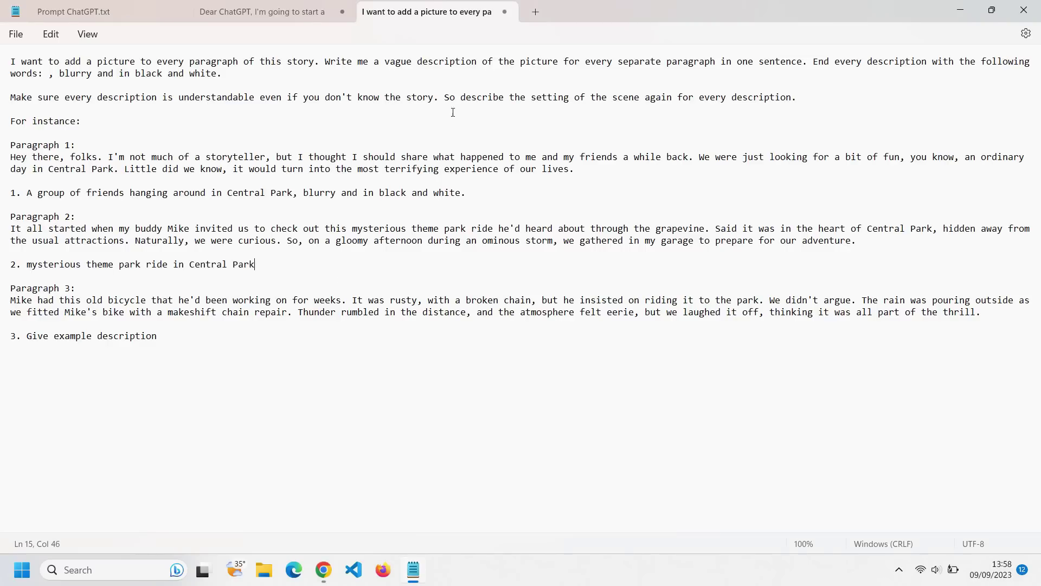
pyautogui.moveTo(228, 75); pyautogui.dragTo(48, 72)
pyautogui.hotkey('ctrl', 'c')
pyautogui.click(285, 260)
pyautogui.hotkey('ctrl', 'v')
# - Start the third description: 'A group of friends riding bycicle' with the eerie-atmosphere phrase
pyautogui.click(180, 337)
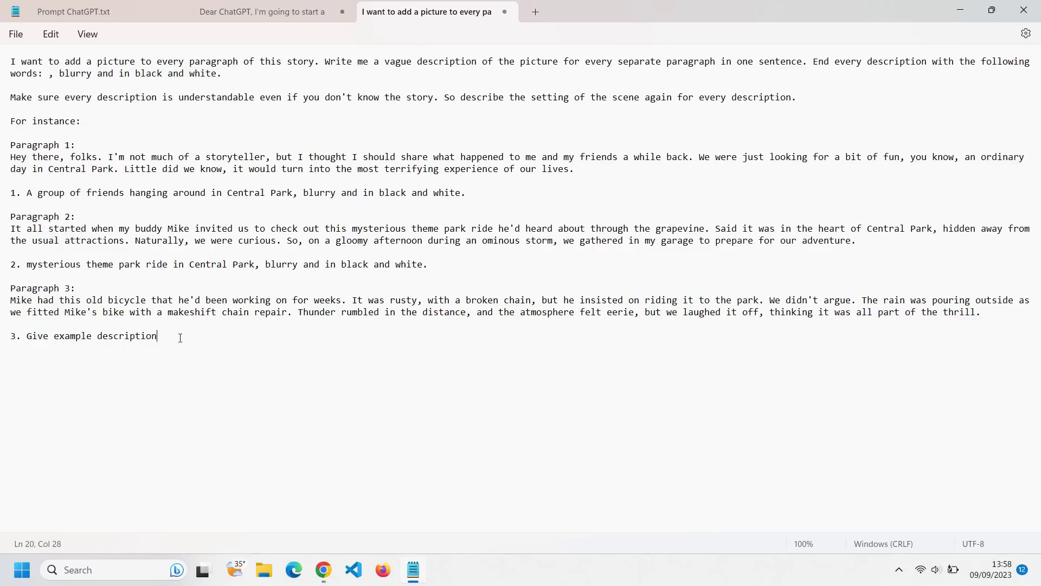
pyautogui.moveTo(158, 336); pyautogui.dragTo(27, 337)
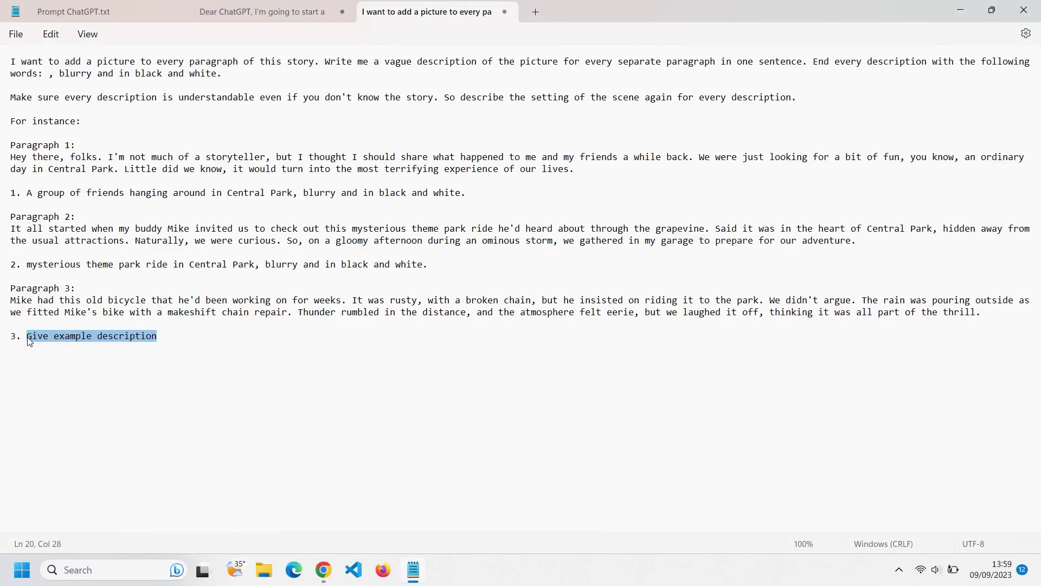
pyautogui.write('A group of friends riding')
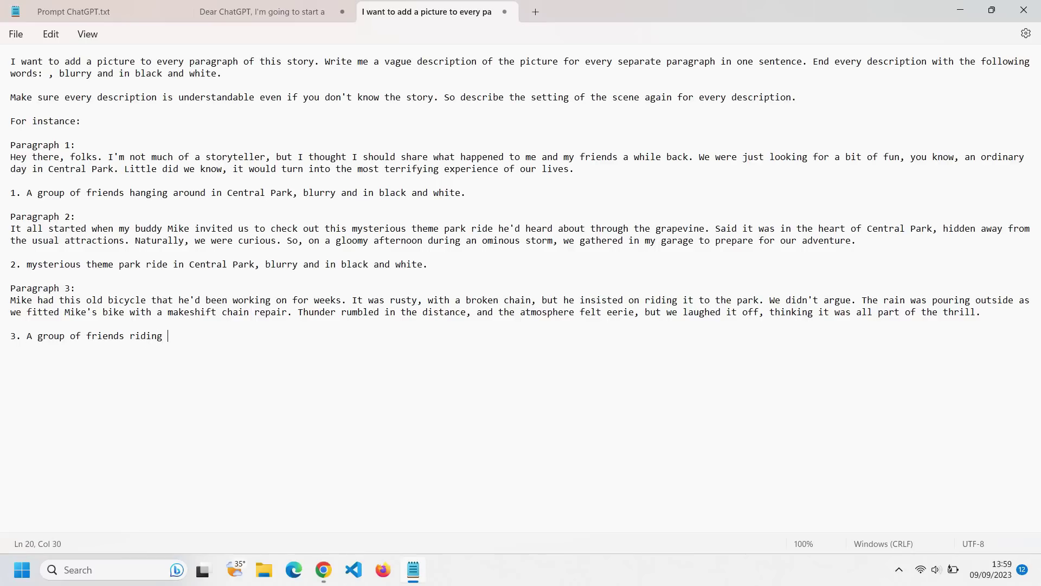
pyautogui.write(' bycicle')
pyautogui.hotkey('ctrl', 'v')
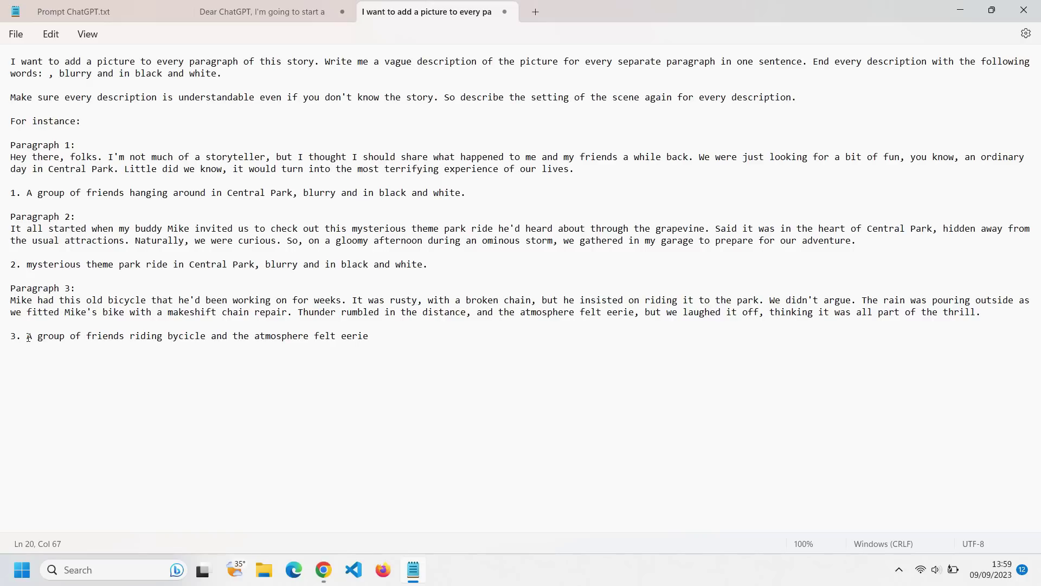
pyautogui.write(',')
pyautogui.moveTo(222, 74); pyautogui.dragTo(59, 74)
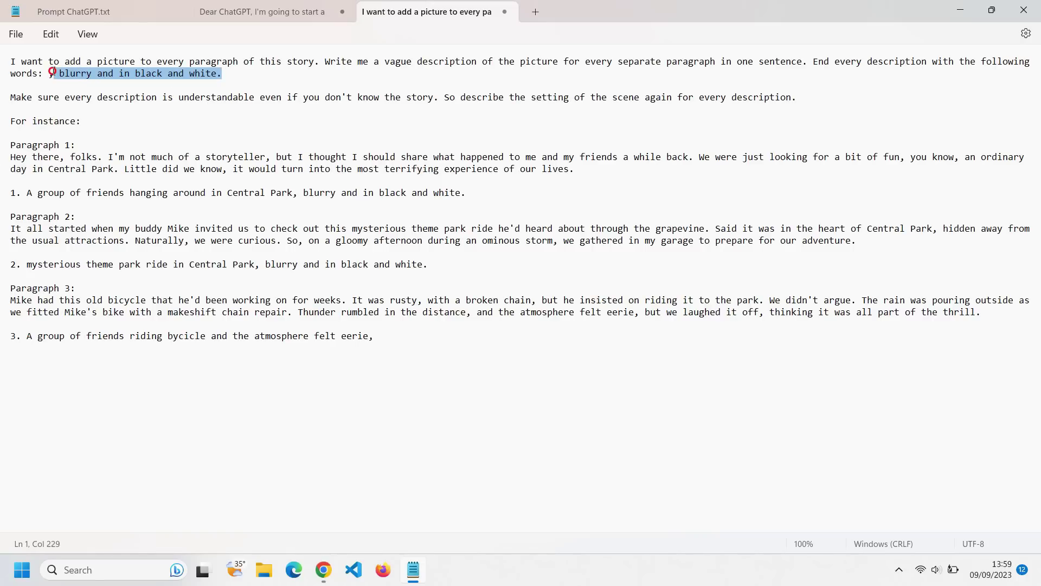
# - Append the blurry black-and-white ending to the third description and copy the full prompt
pyautogui.hotkey('ctrl', 'c')
pyautogui.click(371, 349)
pyautogui.hotkey('ctrl', 'v')
pyautogui.hotkey('ctrl', 'a')
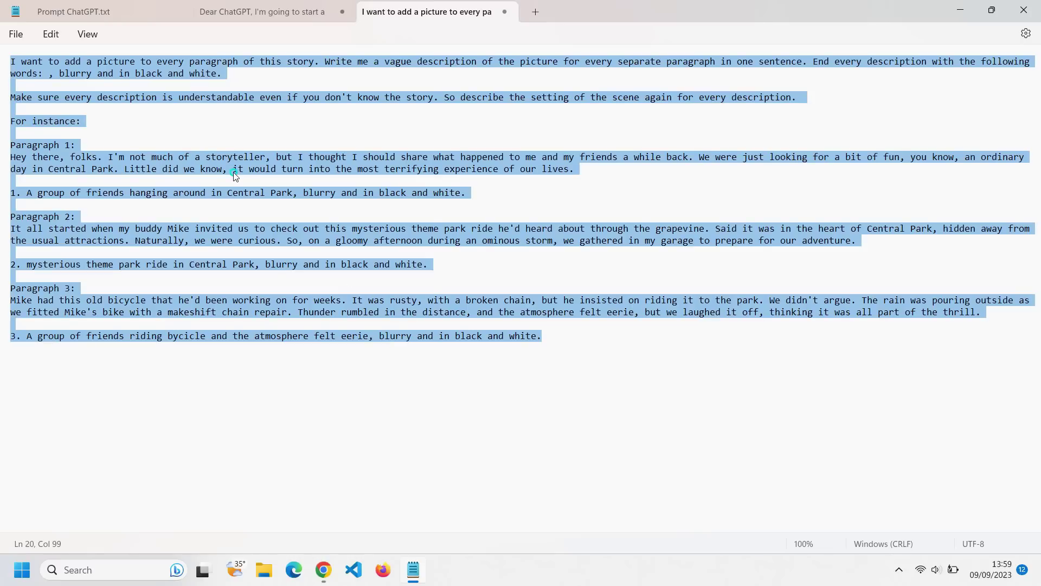
pyautogui.rightClick(234, 174)
pyautogui.click(272, 242)
pyautogui.click(282, 266)
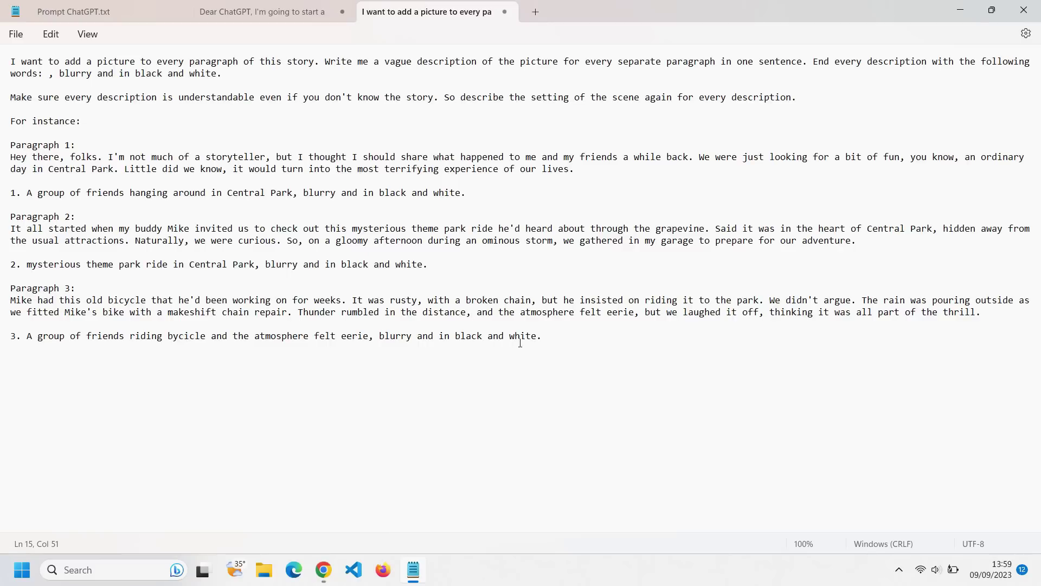
# - Delete everything from 'For instance:' onward and copy the two remaining instruction paragraphs
pyautogui.moveTo(546, 337); pyautogui.dragTo(2, 121)
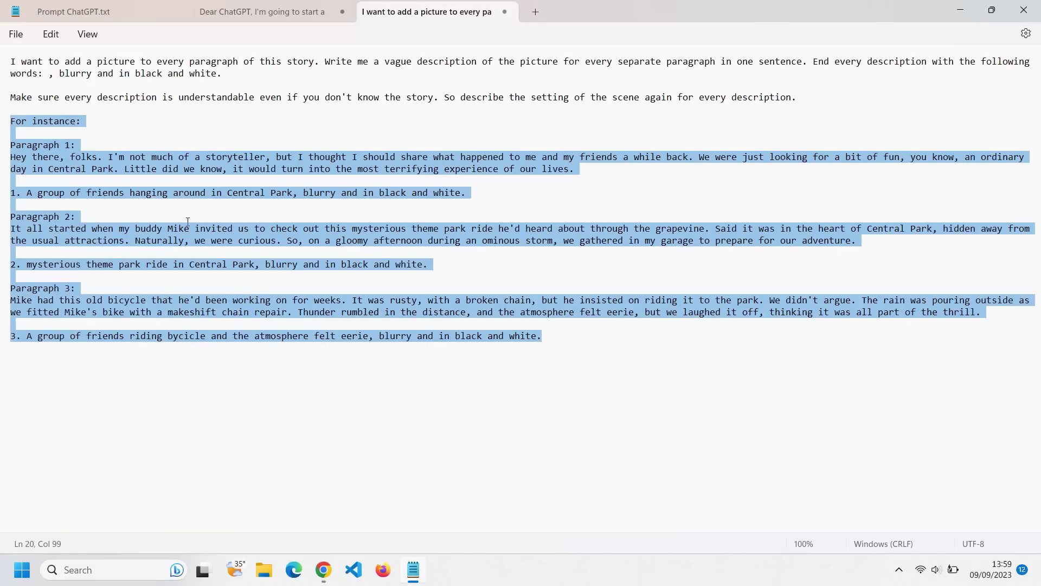
pyautogui.press('BackSpace')
pyautogui.hotkey('ctrl', 'a')
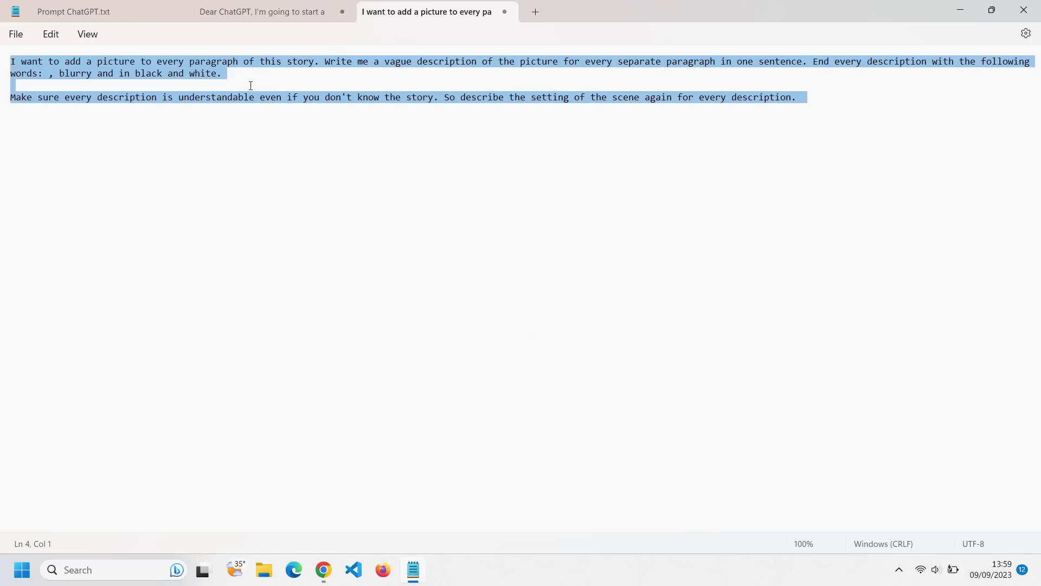
pyautogui.rightClick(199, 76)
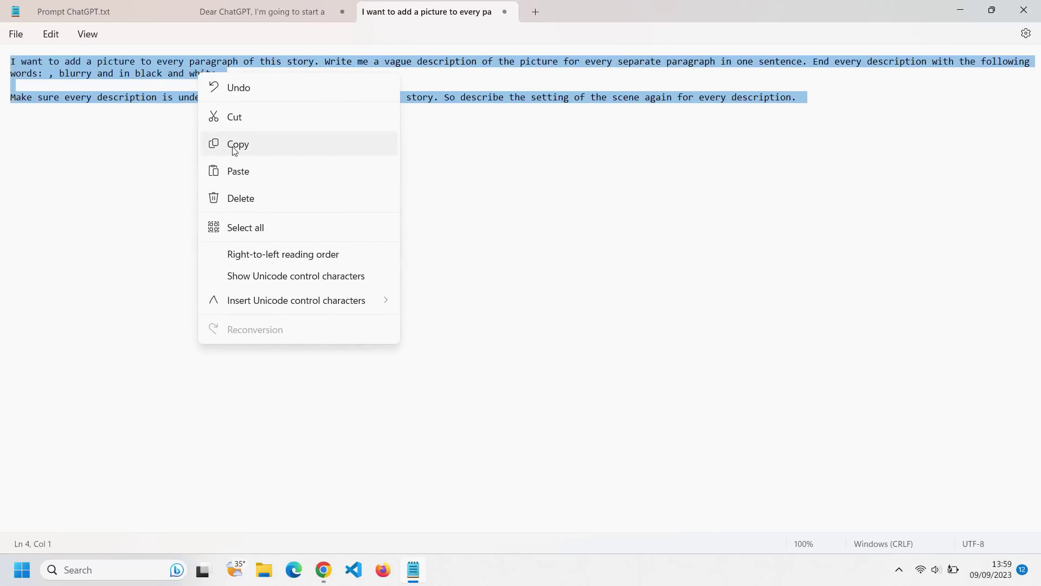
pyautogui.click(237, 144)
pyautogui.hotkey('alt', 'Tab')
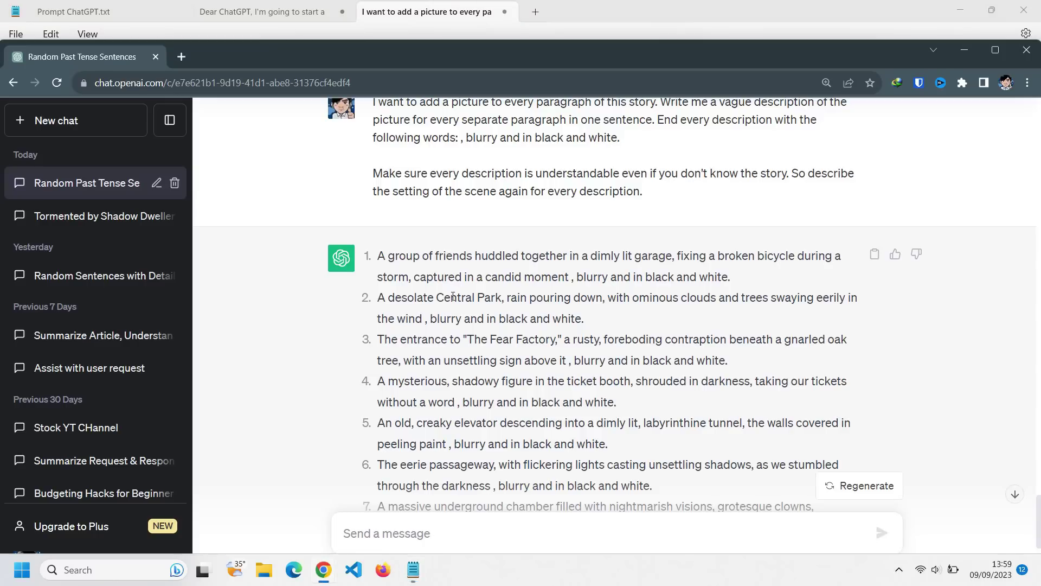
# - Scroll ChatGPT's reply from the sent prompt down to the fourteenth scene description
pyautogui.scroll(5, 453, 297)
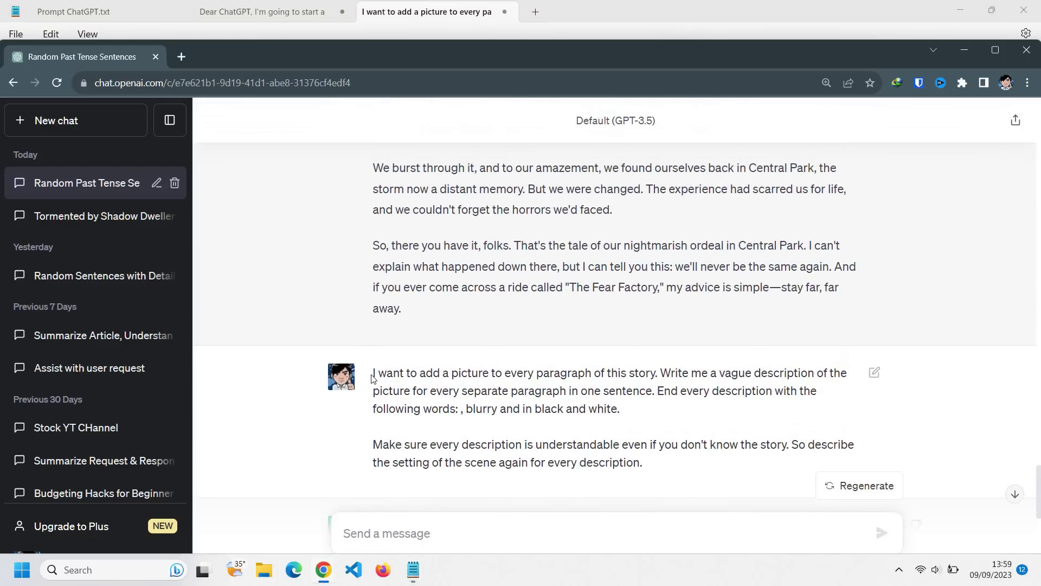
pyautogui.moveTo(373, 376); pyautogui.dragTo(686, 467)
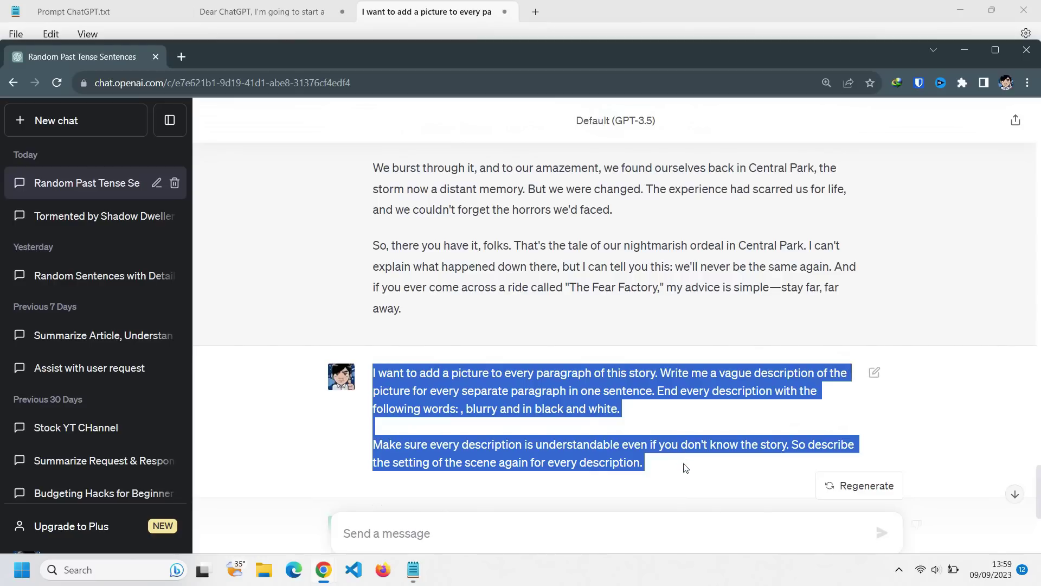
pyautogui.scroll(-3, 559, 327)
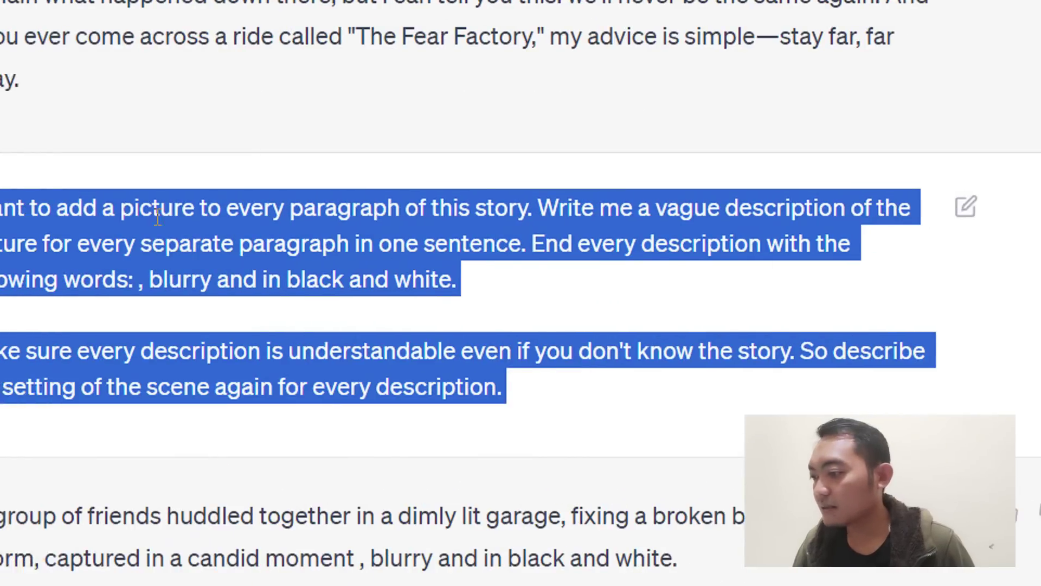
pyautogui.scroll(-2, 339, 260)
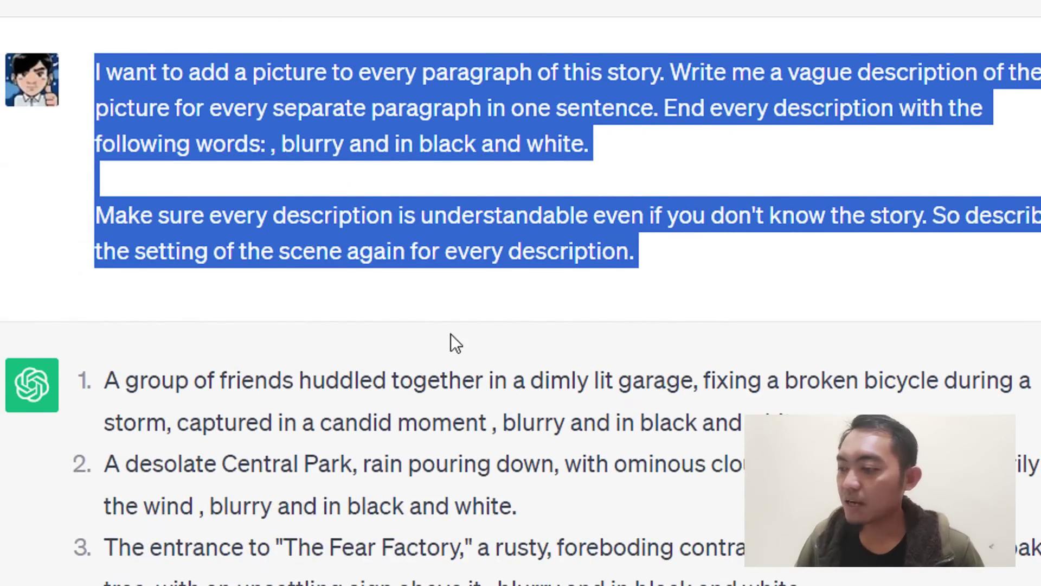
pyautogui.scroll(-2, 450, 333)
pyautogui.scroll(-6, 450, 334)
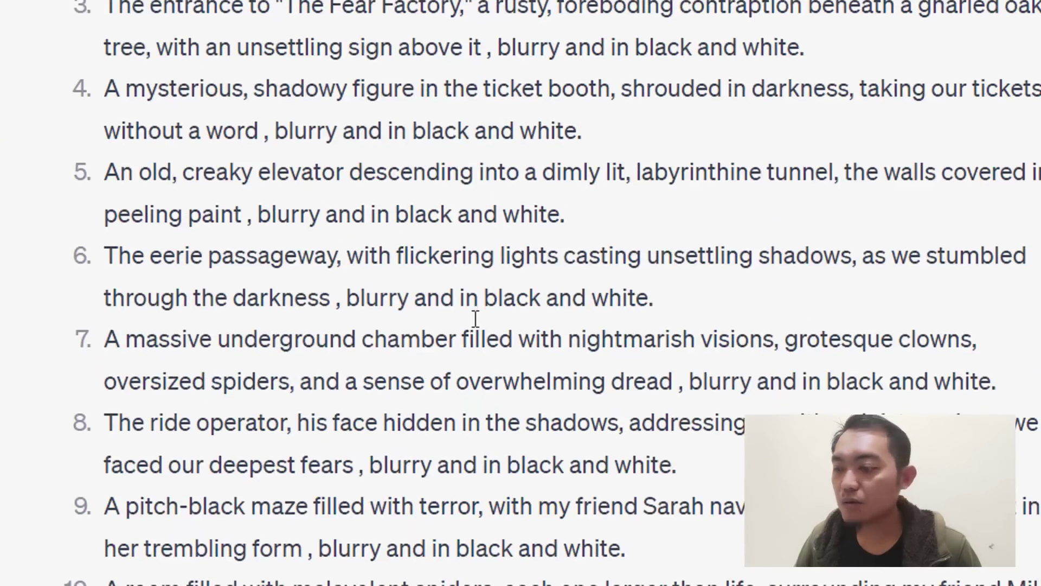
pyautogui.scroll(-6, 473, 318)
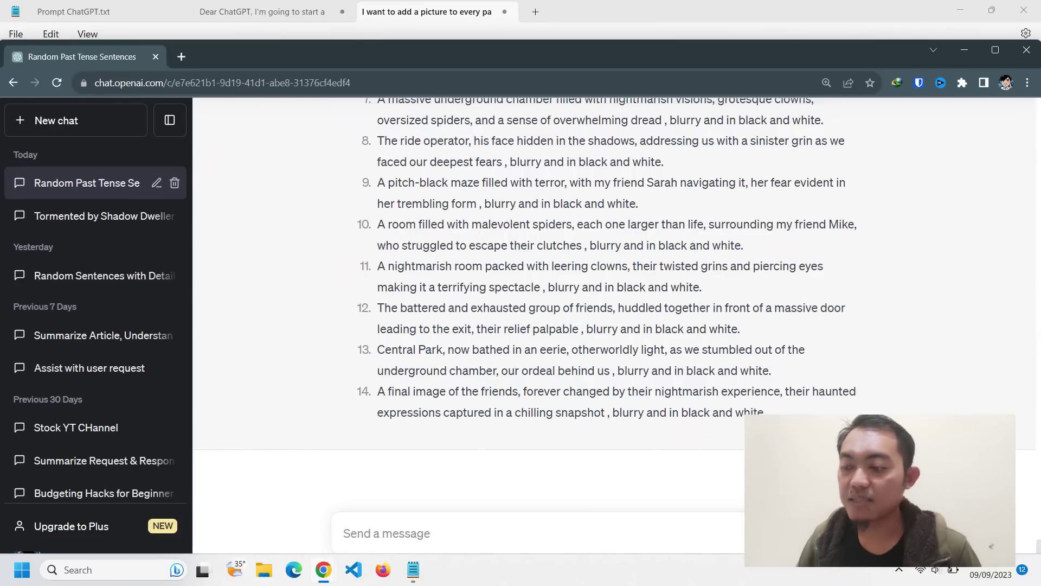
pyautogui.moveTo(753, 584); pyautogui.dragTo(290, 515)
pyautogui.moveTo(471, 390); pyautogui.dragTo(381, 391)
pyautogui.click(515, 412)
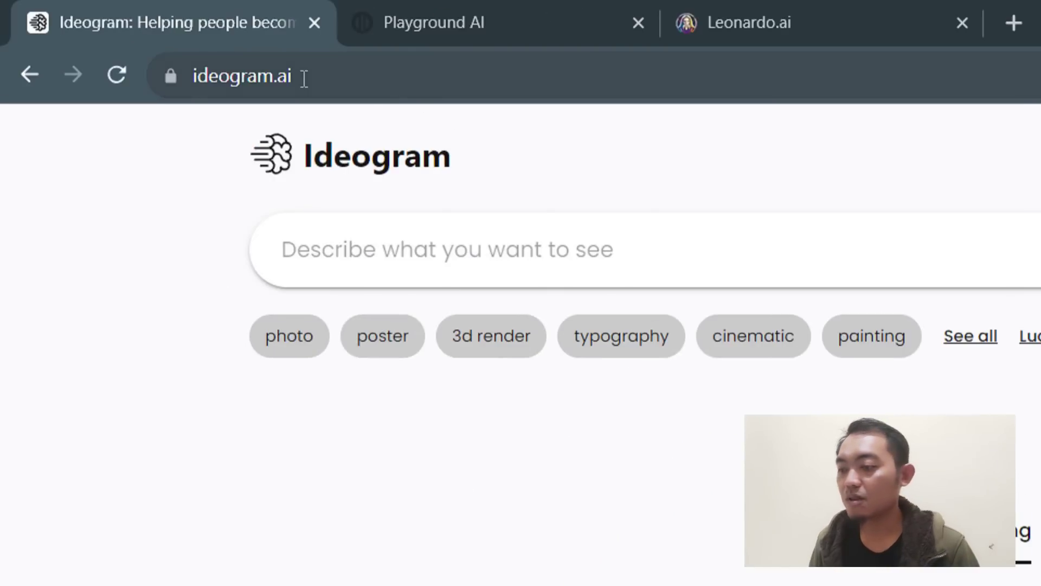
# - Look over the Ideogram web address, then browse the Playground AI site
pyautogui.moveTo(305, 77); pyautogui.dragTo(84, 83)
pyautogui.click(170, 220)
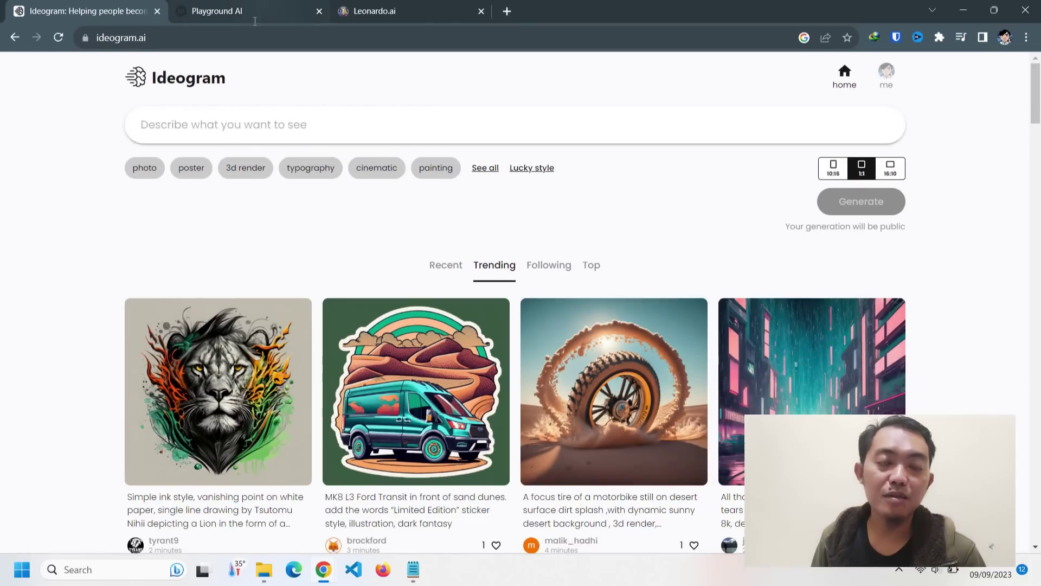
pyautogui.click(239, 14)
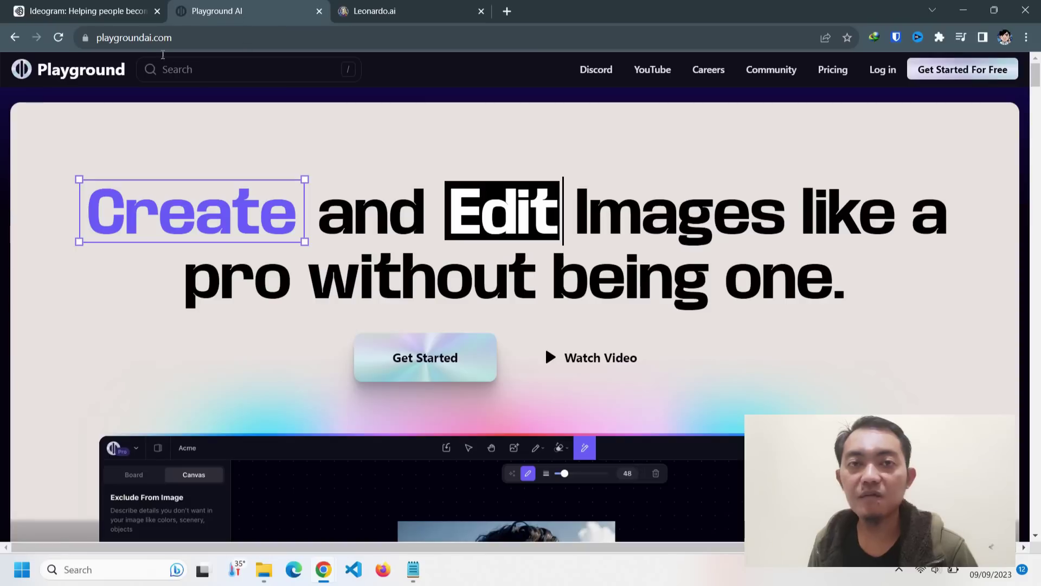
pyautogui.click(176, 38)
pyautogui.moveTo(352, 77); pyautogui.dragTo(172, 76)
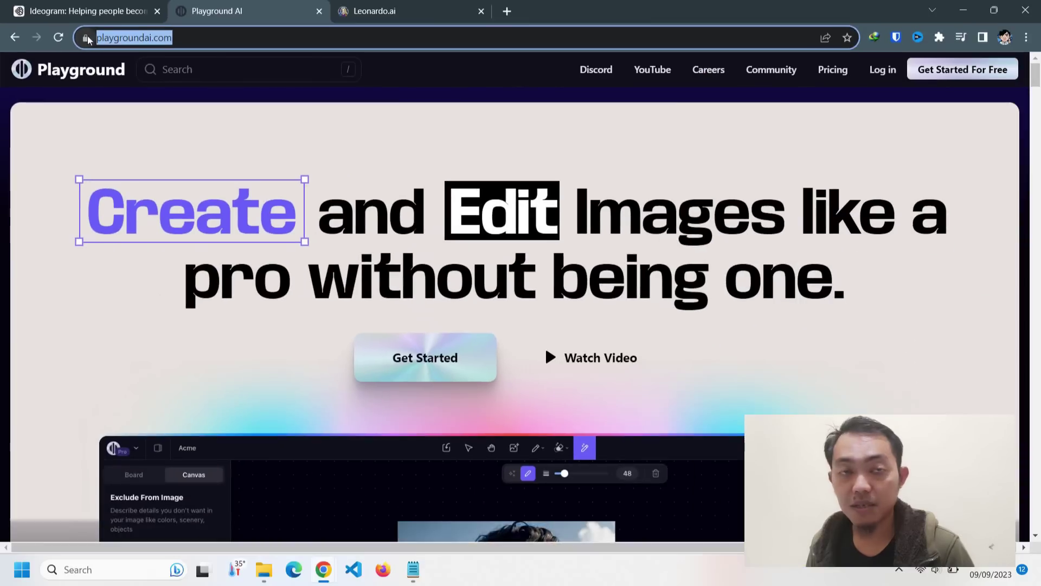
pyautogui.scroll(-6, 368, 131)
pyautogui.scroll(-10, 369, 132)
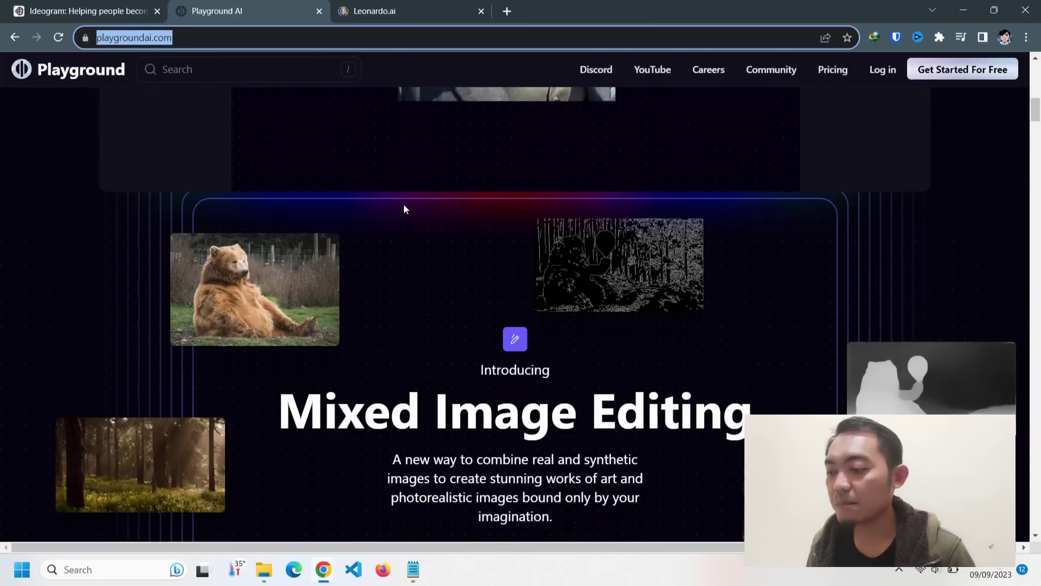
# - Check Leonardo.ai, then view the Ideogram profile and return to Ideogram's home feed
pyautogui.click(401, 5)
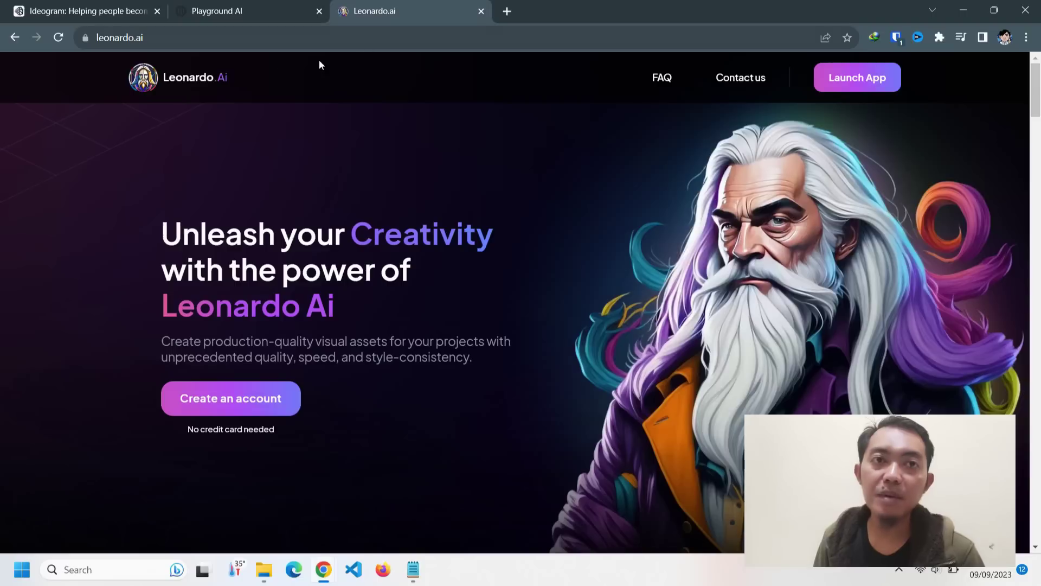
pyautogui.click(72, 48)
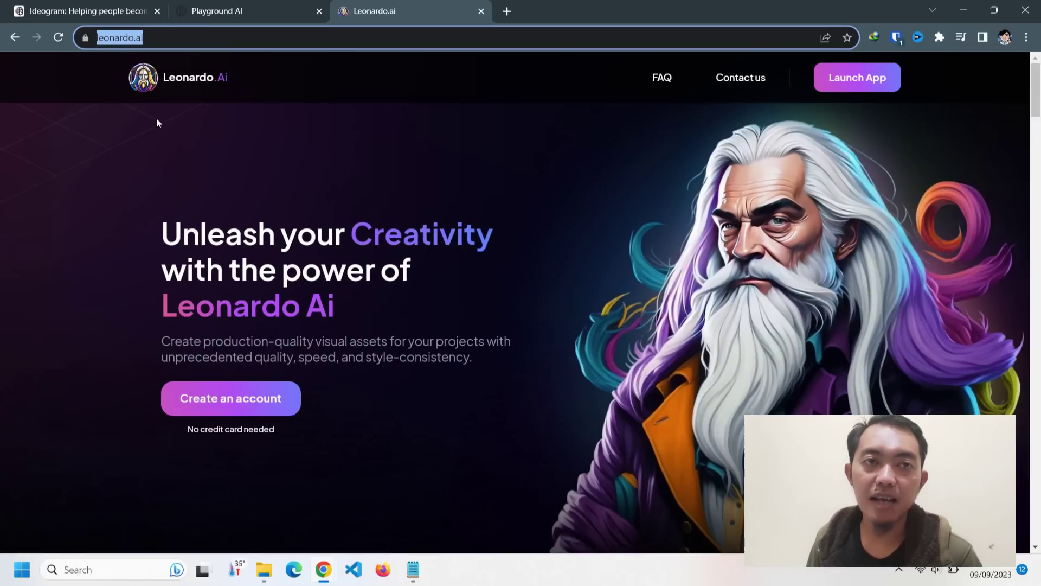
pyautogui.click(110, 4)
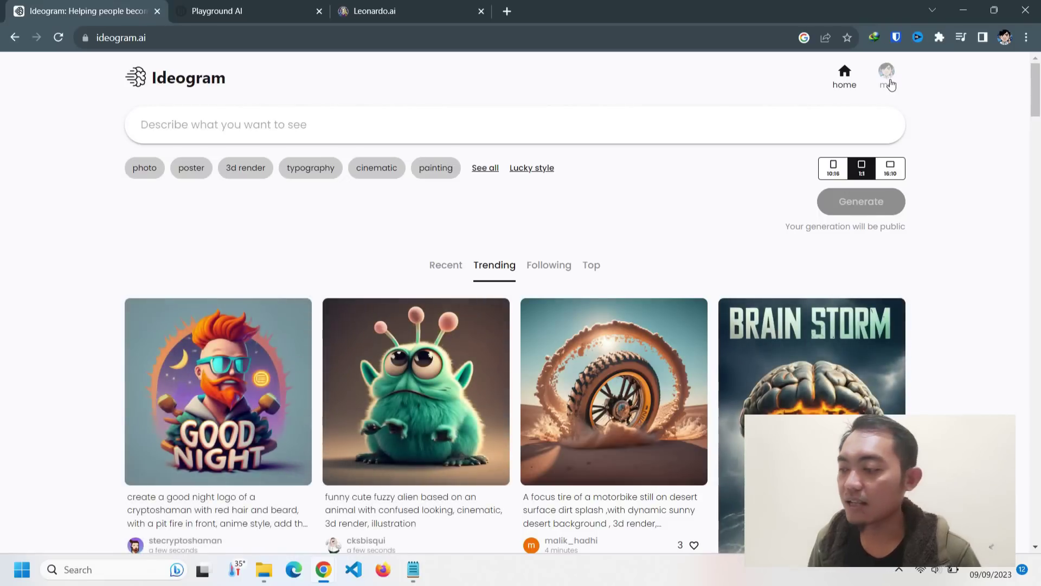
pyautogui.click(889, 80)
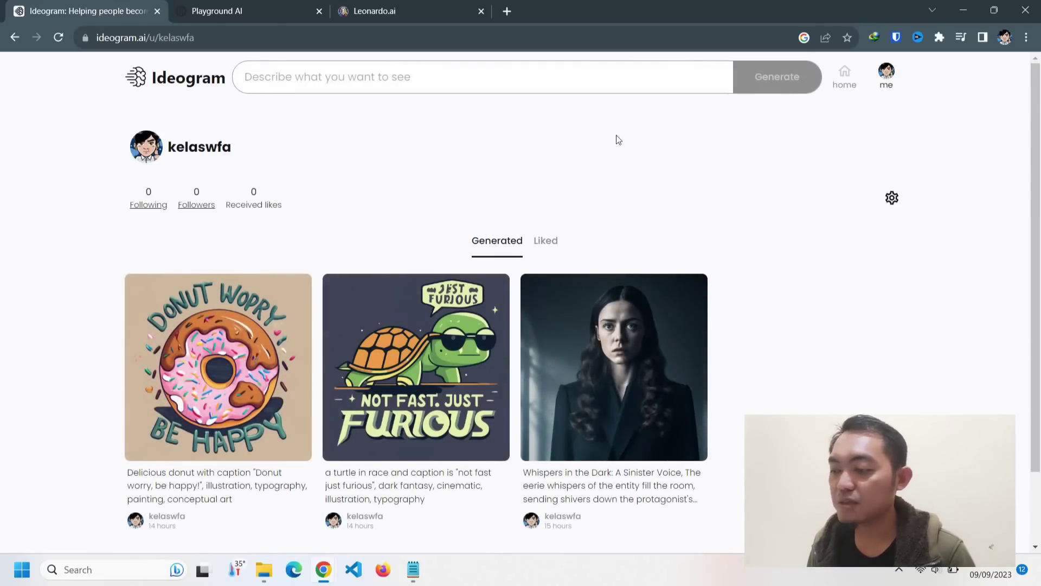
pyautogui.click(192, 80)
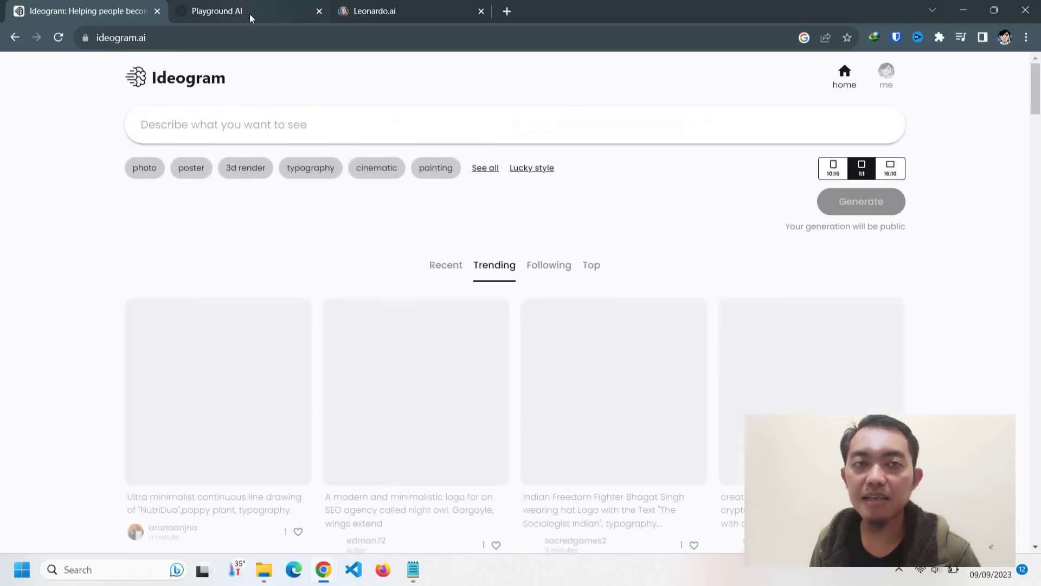
pyautogui.click(249, 14)
# - Log in to Playground AI and open the Board view for creating images
pyautogui.click(883, 73)
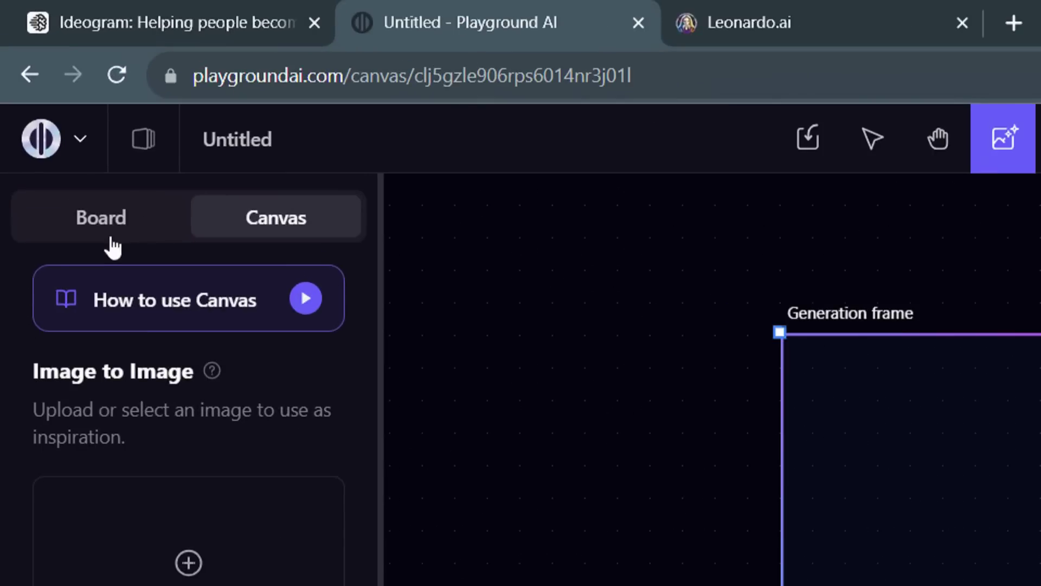
pyautogui.click(106, 226)
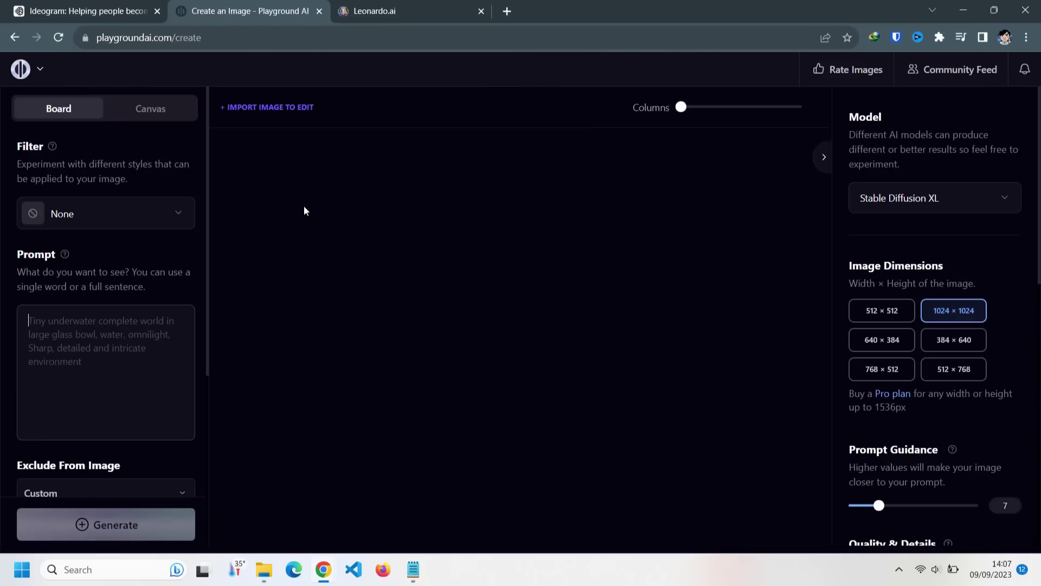
pyautogui.scroll(-4, 96, 422)
pyautogui.scroll(4, 96, 422)
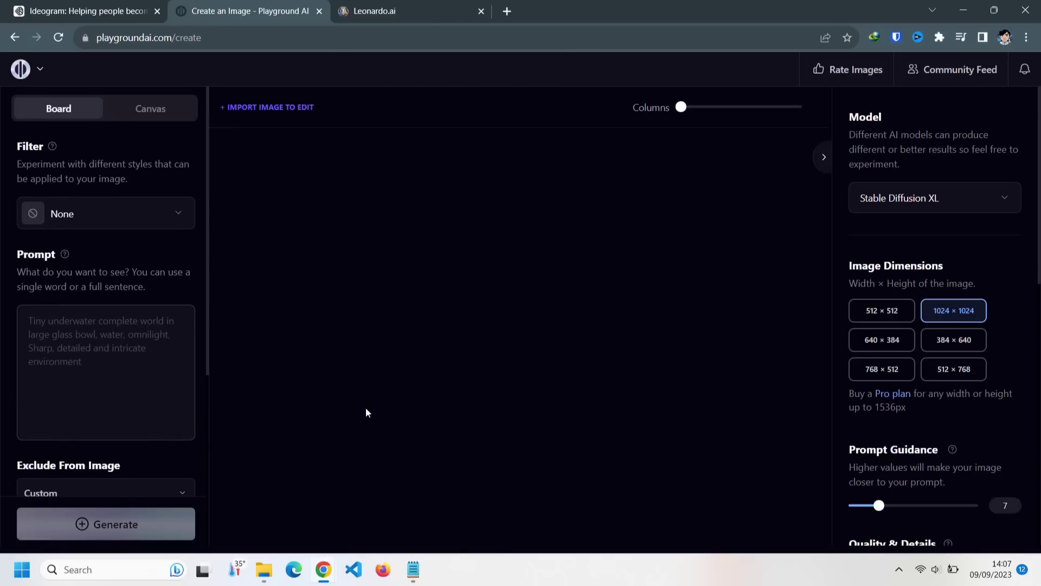
pyautogui.hotkey('alt', 'Tab')
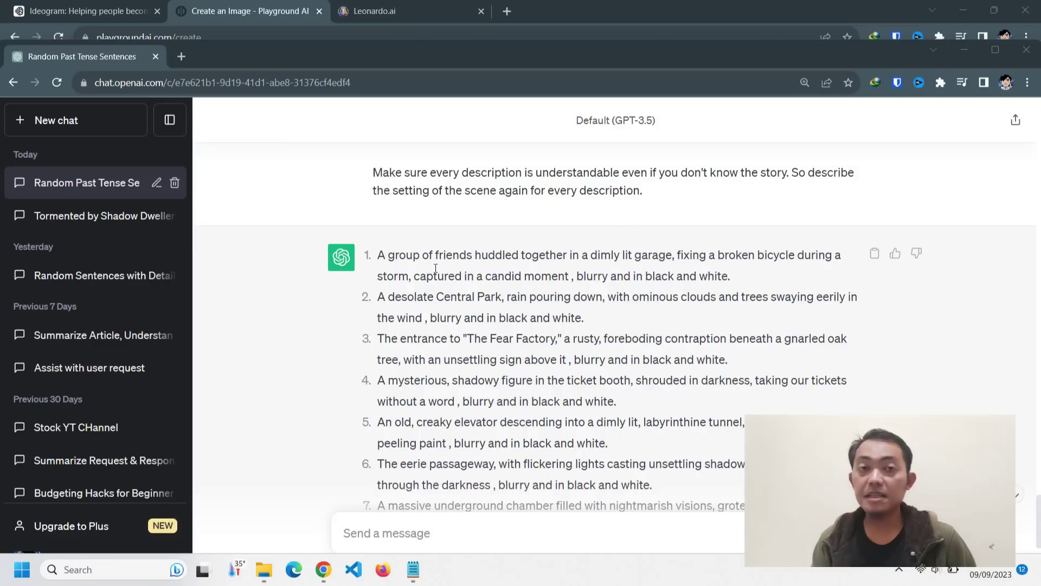
# - Copy ChatGPT's first scene, choose the Copax Timeless V5 filter, and paste the garage scene as prompt
pyautogui.moveTo(378, 254); pyautogui.dragTo(734, 277)
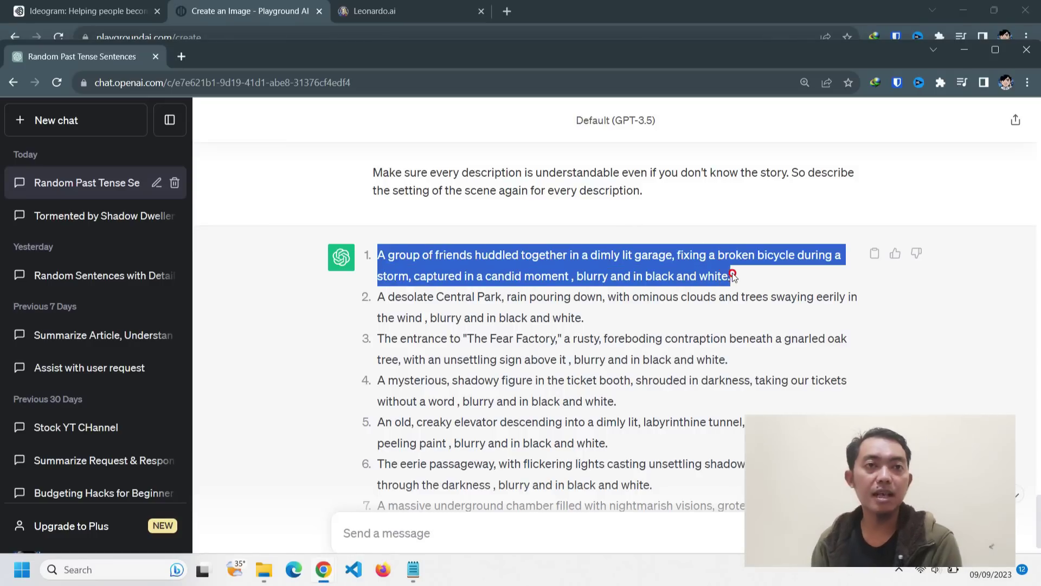
pyautogui.rightClick(694, 267)
pyautogui.click(711, 278)
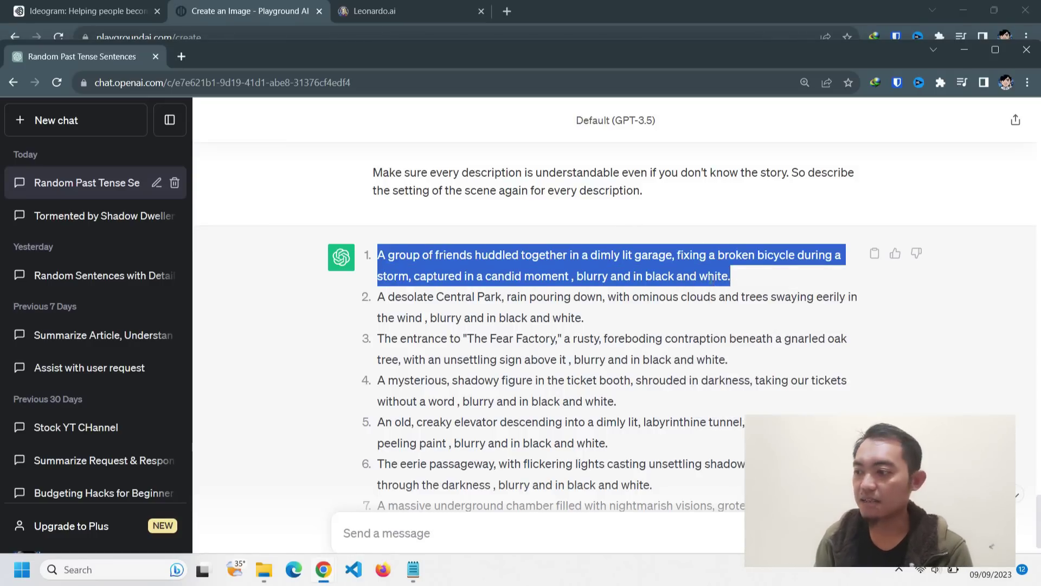
pyautogui.hotkey('alt', 'Tab')
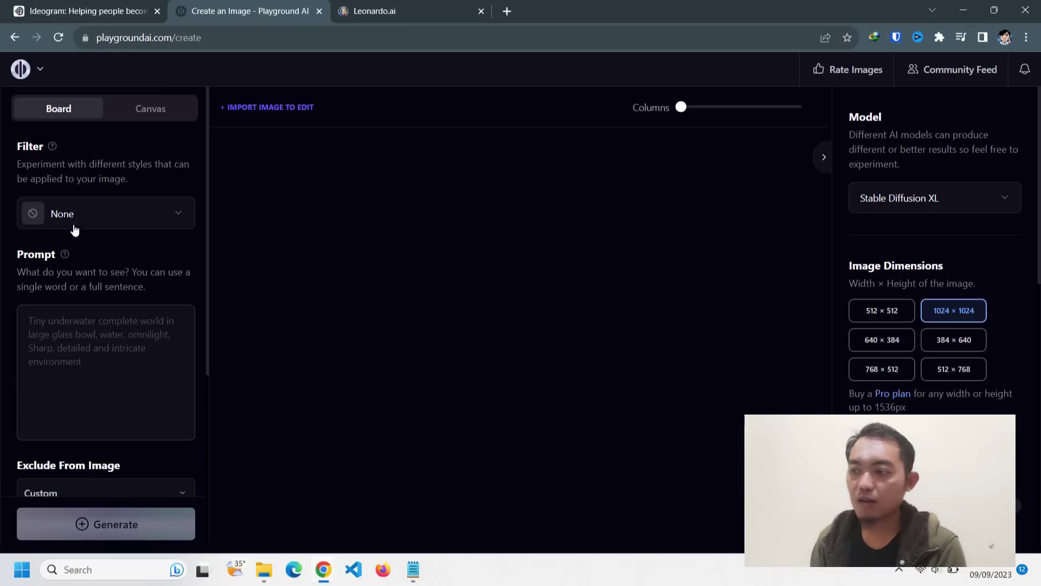
pyautogui.click(71, 215)
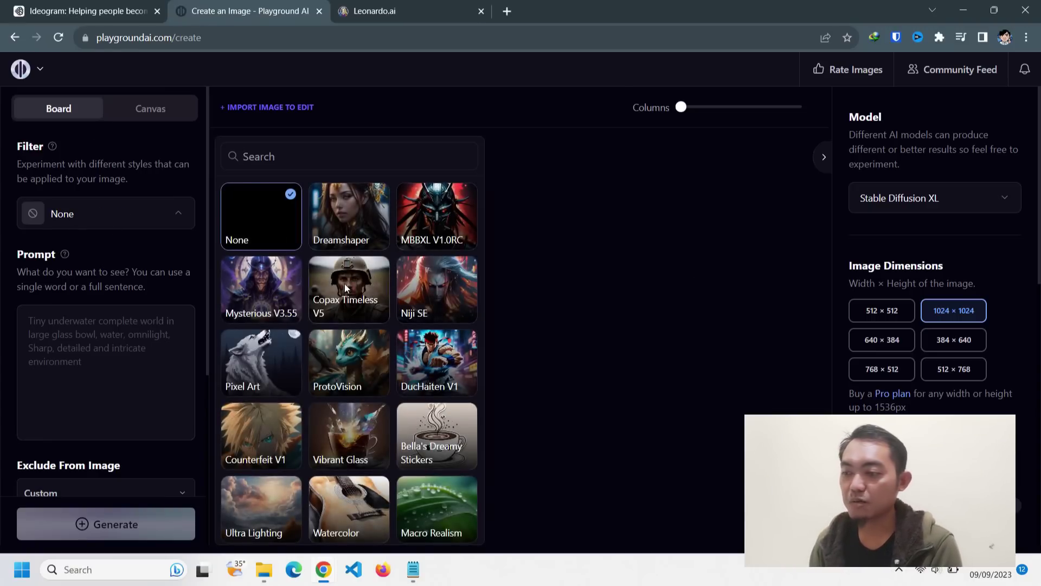
pyautogui.click(344, 283)
pyautogui.click(83, 334)
pyautogui.hotkey('ctrl', 'v')
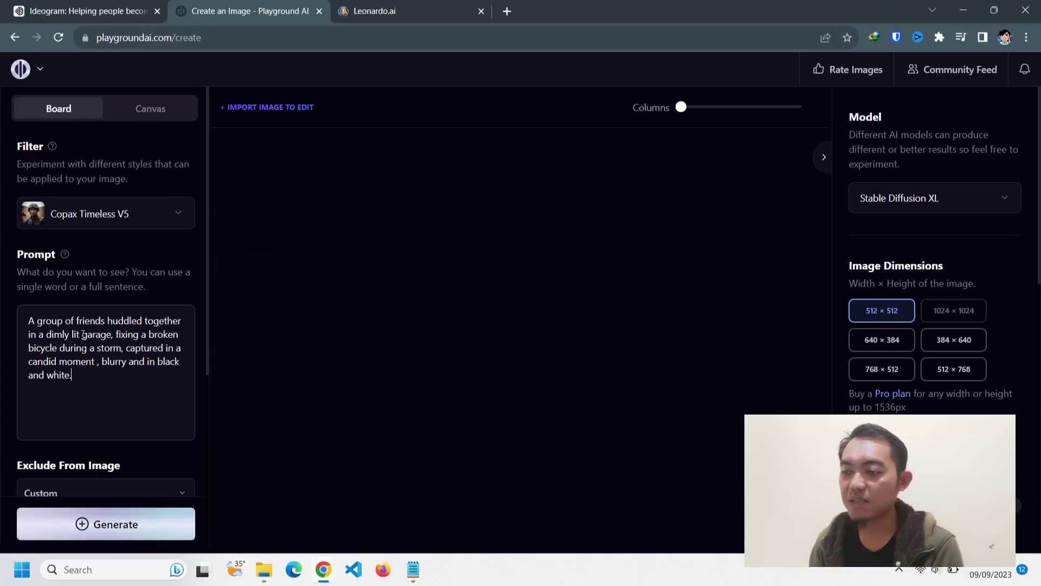
pyautogui.scroll(-5, 84, 331)
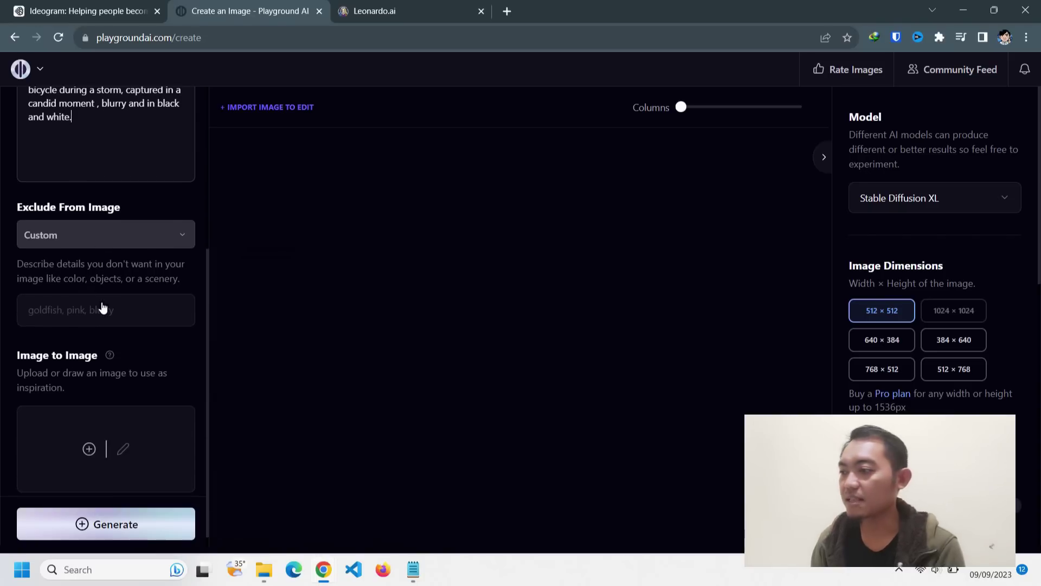
pyautogui.scroll(-1, 103, 307)
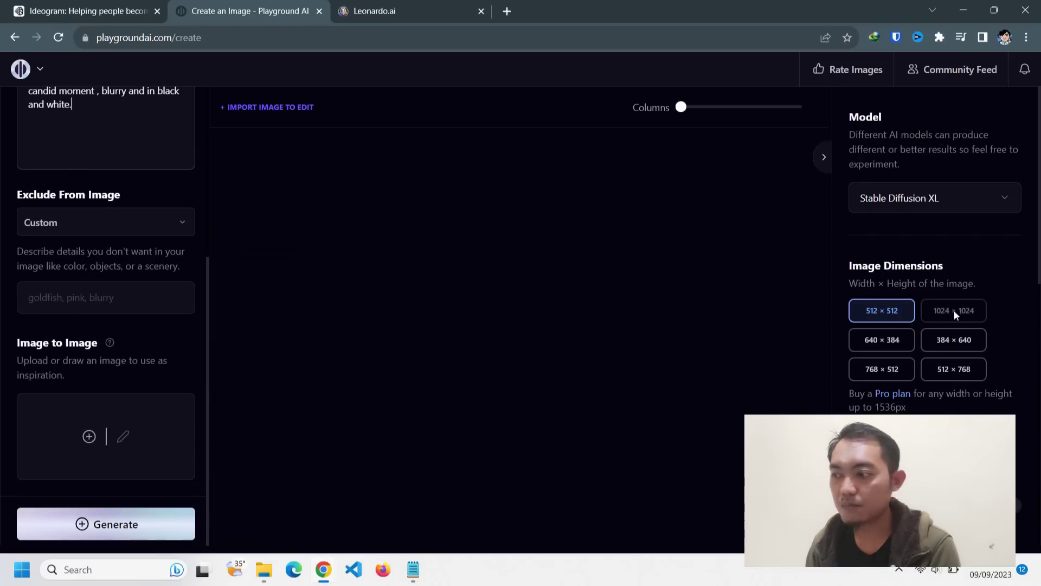
pyautogui.scroll(5, 59, 297)
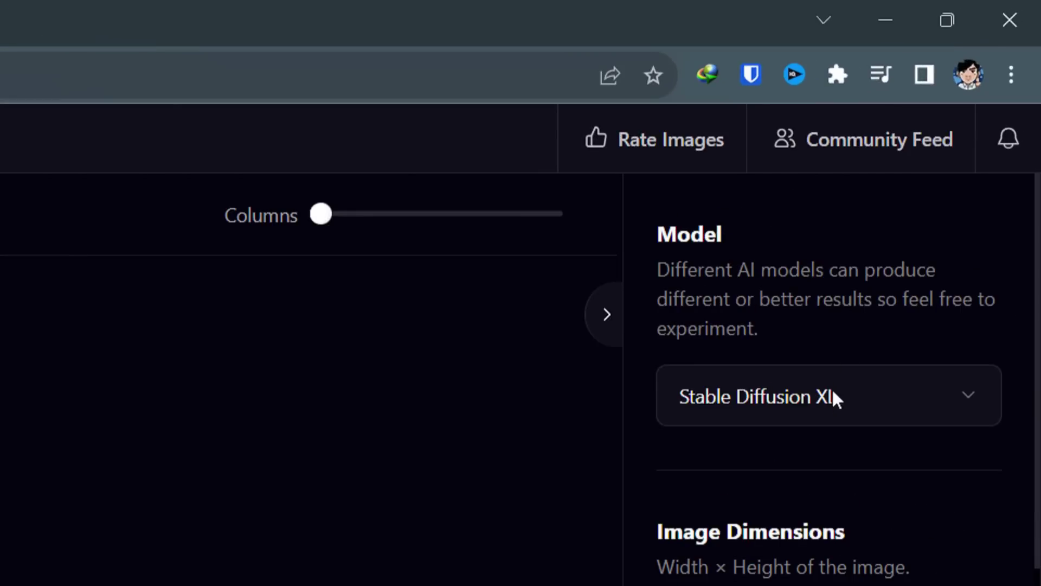
# - Keep Stable Diffusion XL as the model and set image dimensions to 768 × 512
pyautogui.click(833, 397)
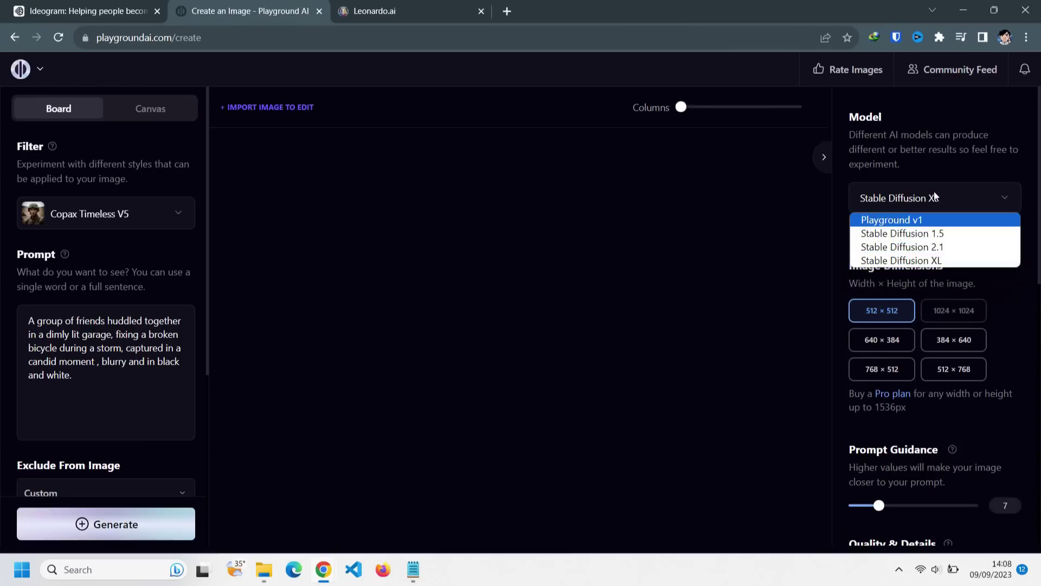
pyautogui.click(934, 196)
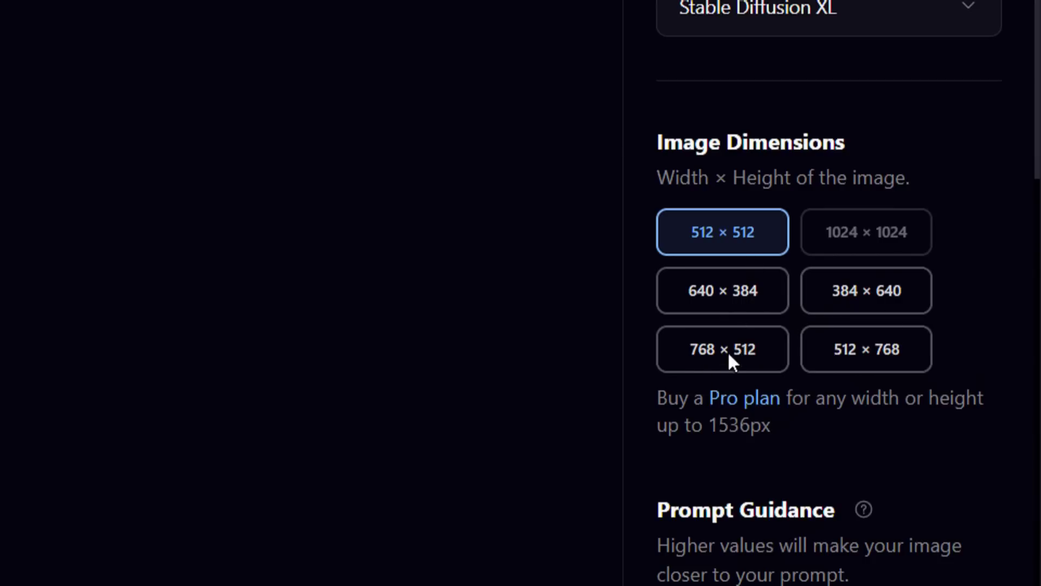
pyautogui.click(724, 301)
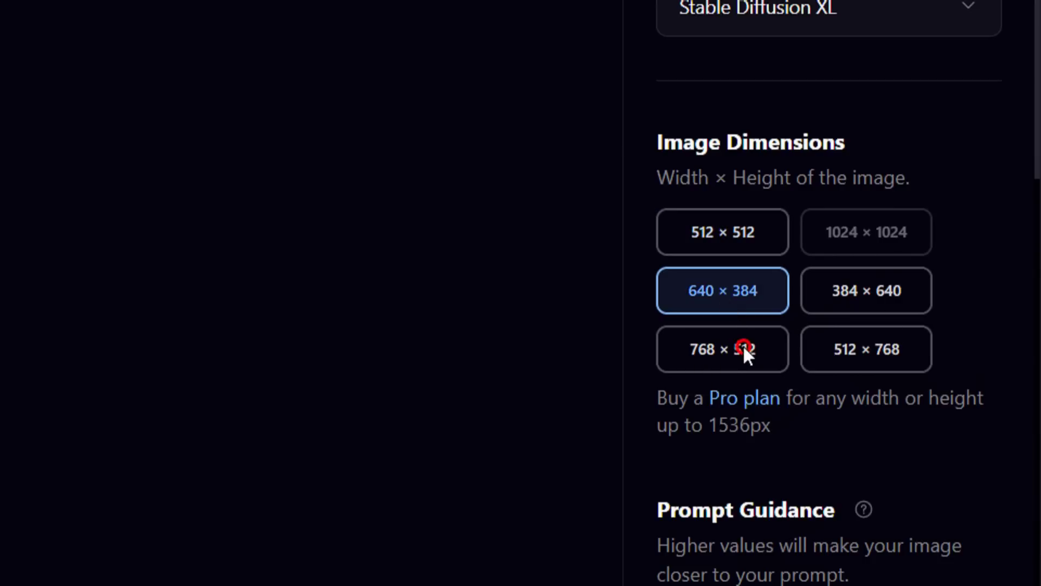
pyautogui.click(744, 349)
pyautogui.scroll(-3, 819, 348)
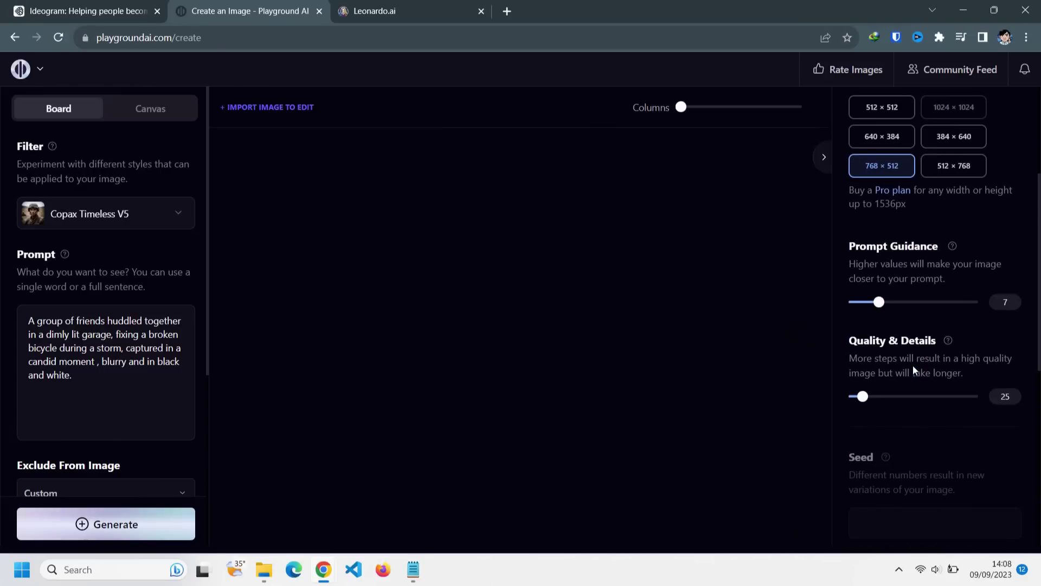
pyautogui.scroll(-3, 919, 378)
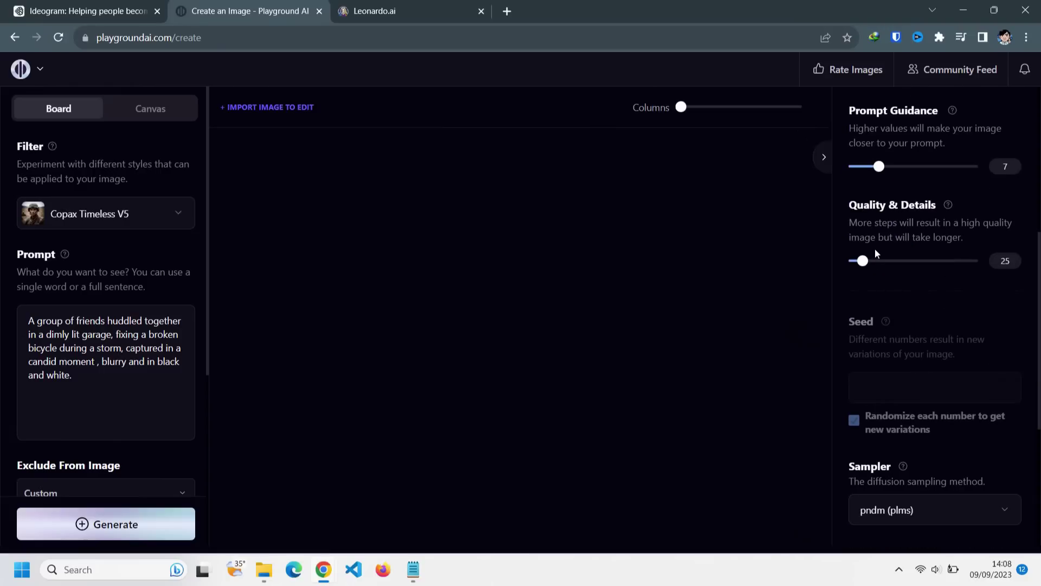
pyautogui.scroll(-3, 874, 290)
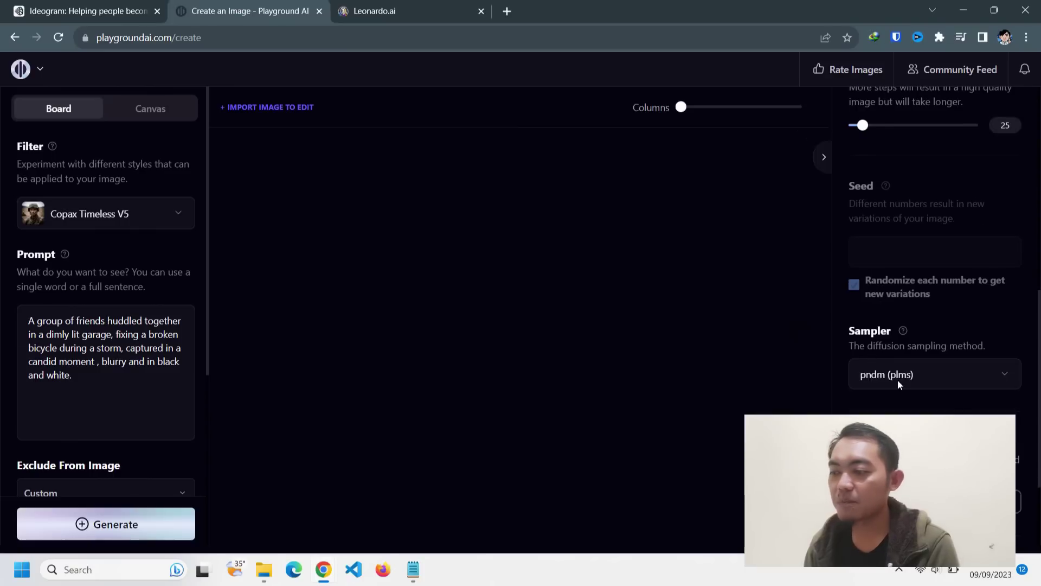
pyautogui.scroll(-3, 898, 383)
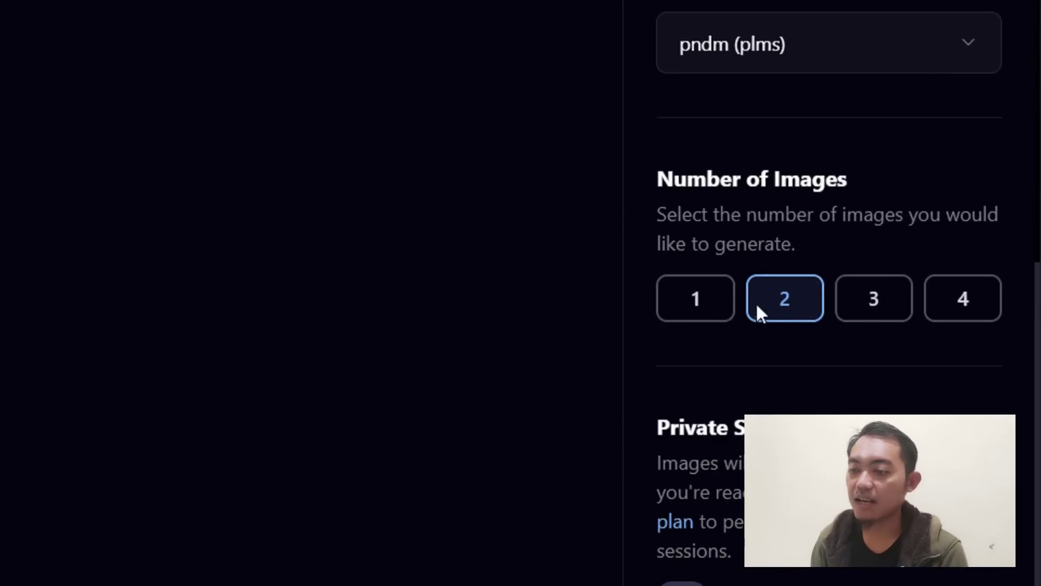
# - Try image counts of one, three and four, settling back on two images
pyautogui.click(705, 301)
pyautogui.click(788, 303)
pyautogui.click(874, 299)
pyautogui.click(935, 315)
pyautogui.click(791, 303)
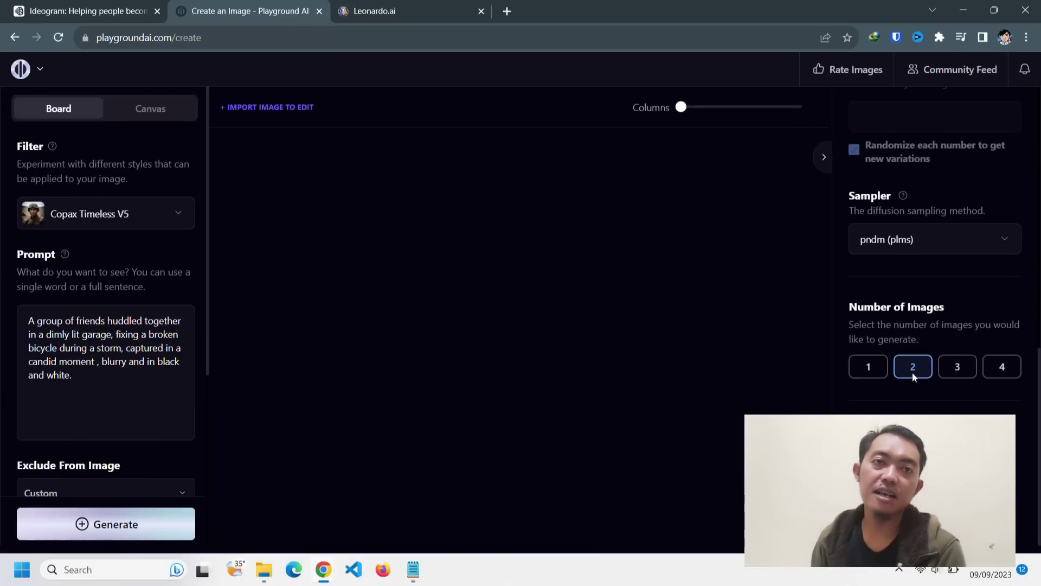
pyautogui.scroll(5, 911, 372)
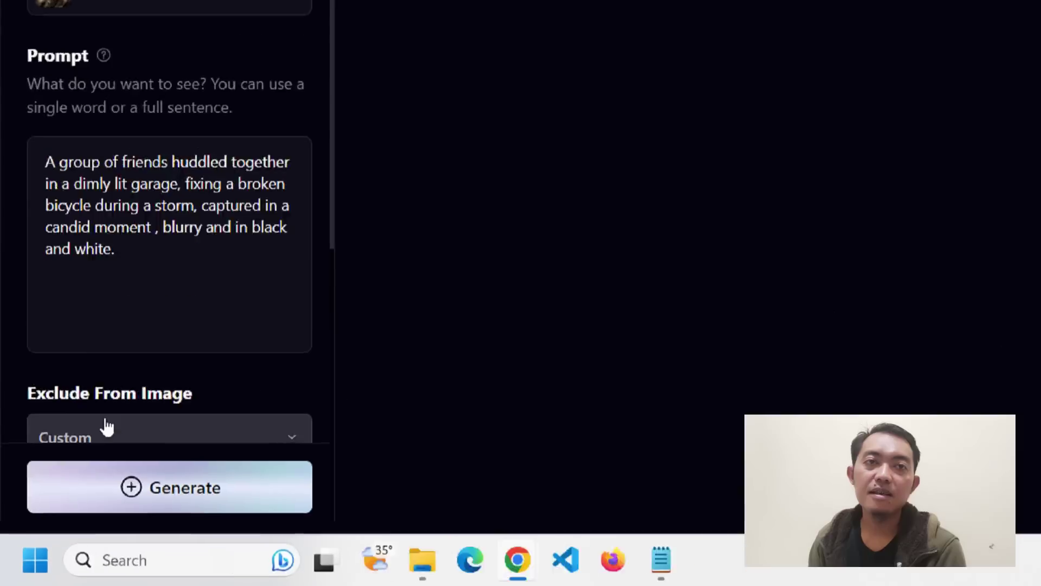
pyautogui.scroll(-4, 126, 378)
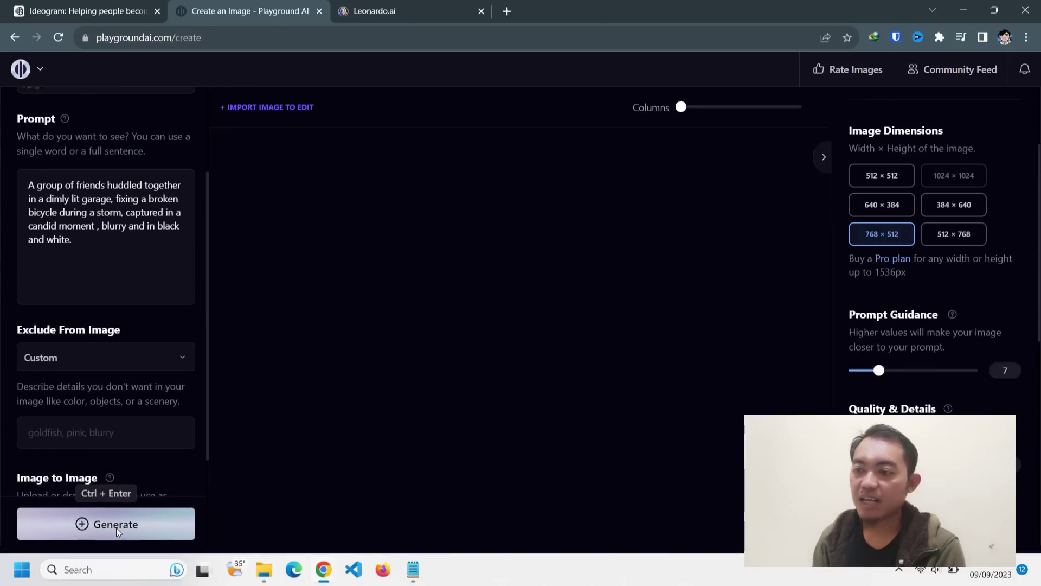
# - Generate the garage bicycle-repair scene and inspect both resulting black-and-white images
pyautogui.click(116, 528)
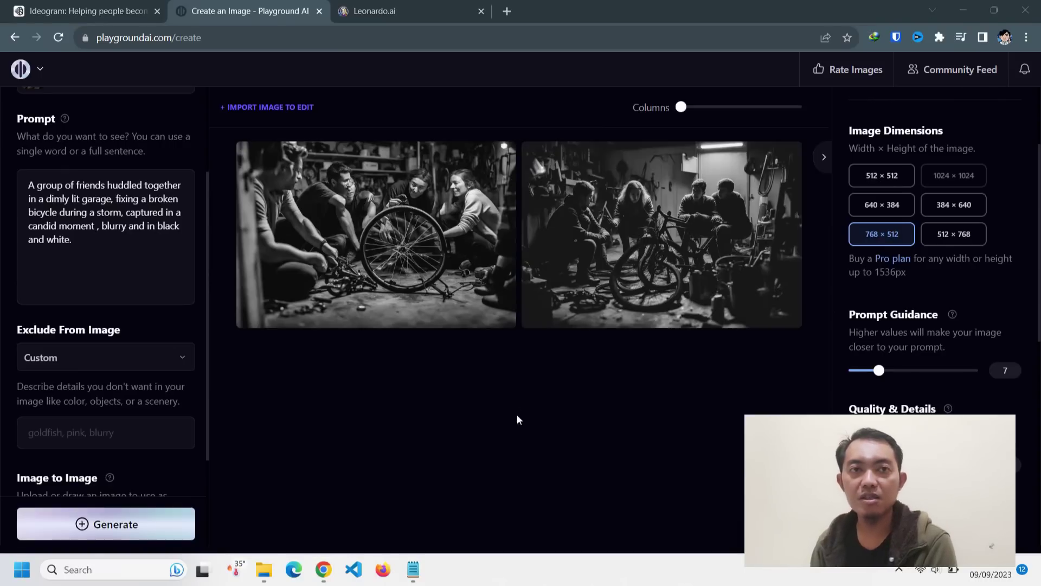
pyautogui.moveTo(388, 263)
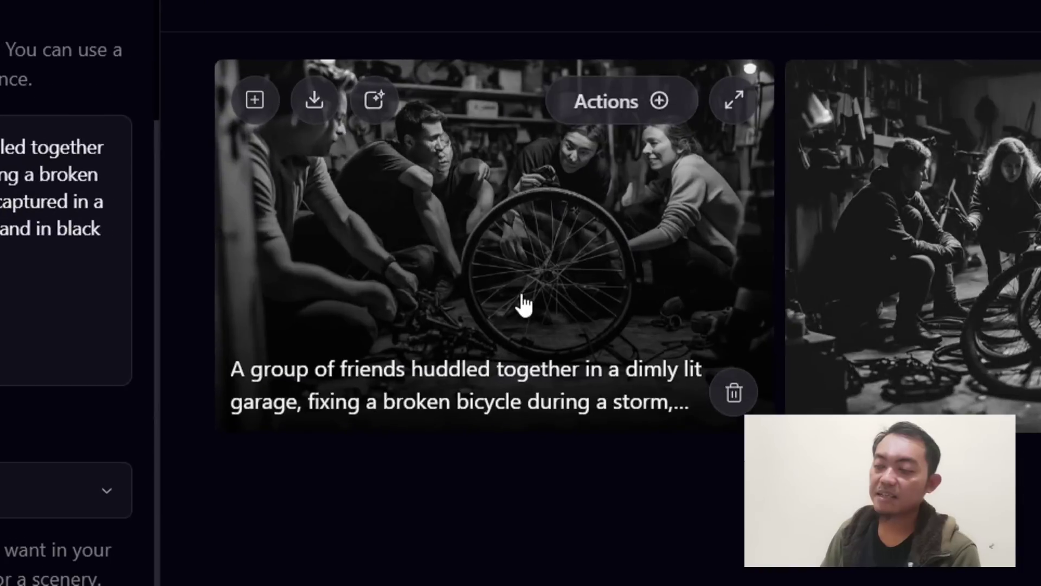
pyautogui.moveTo(603, 245)
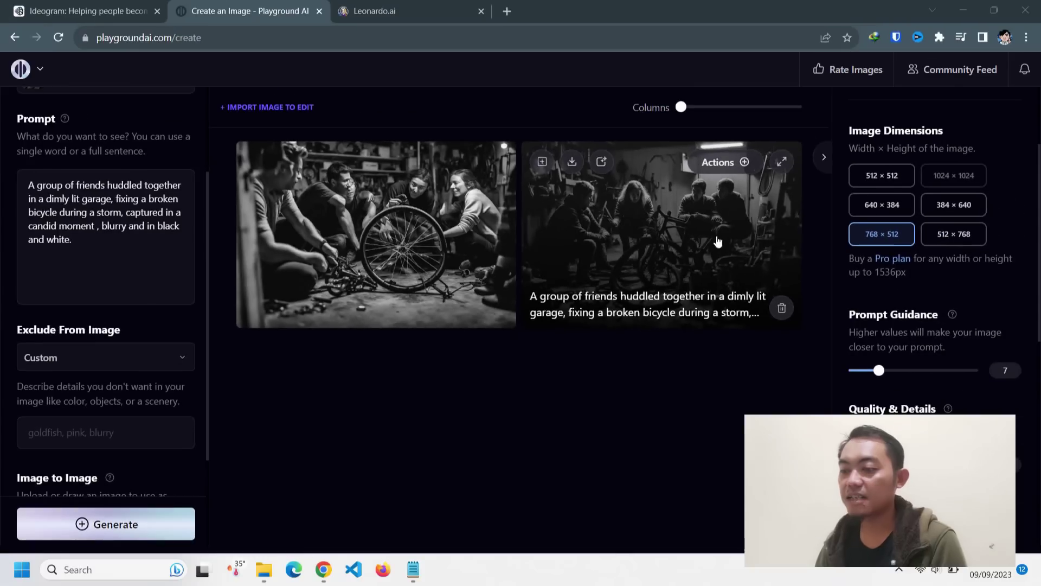
pyautogui.moveTo(200, 269)
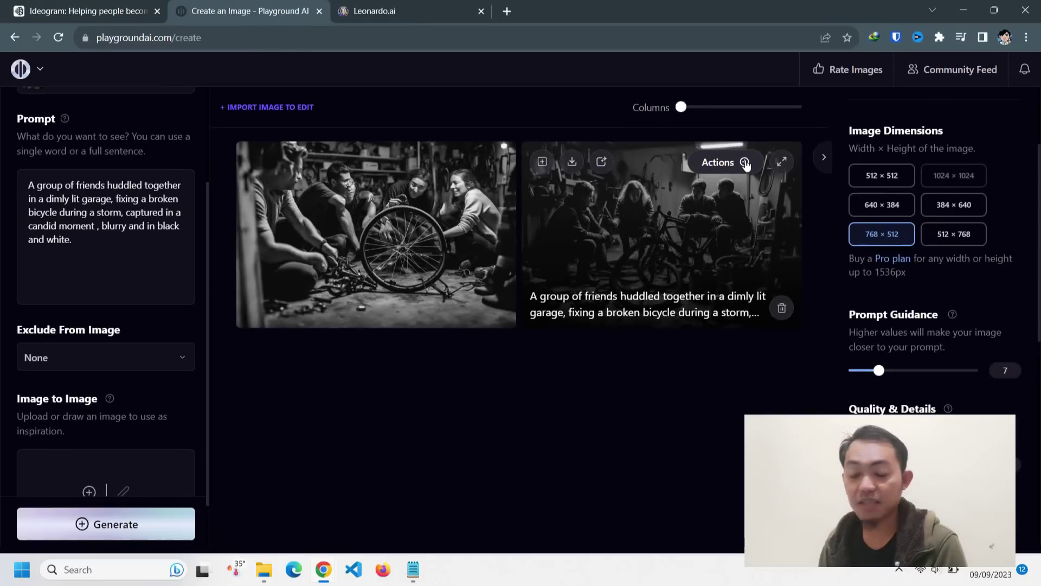
# - Upscale the second garage image by 4x and download it as a PNG
pyautogui.click(746, 162)
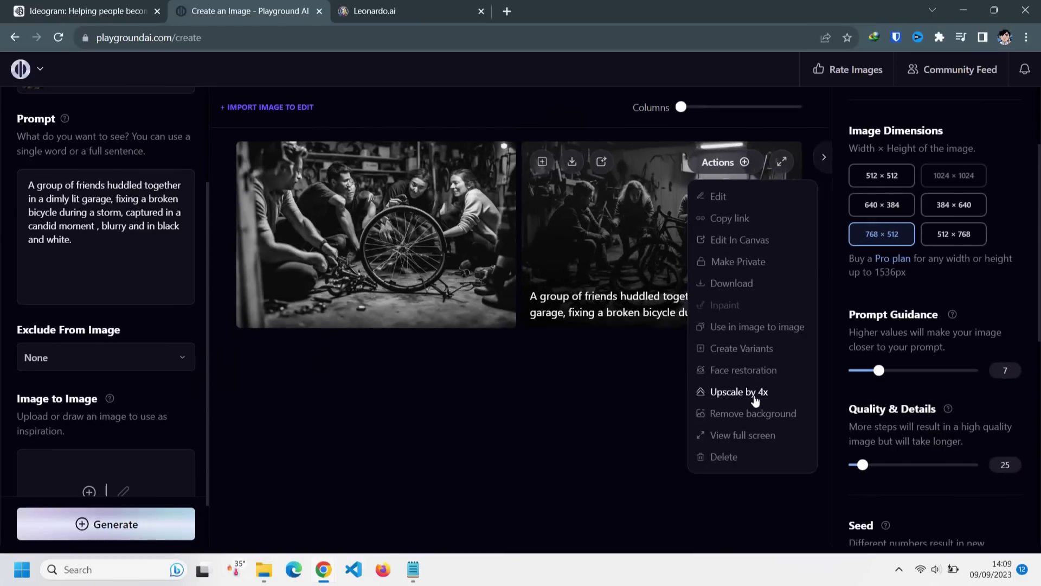
pyautogui.click(144, 342)
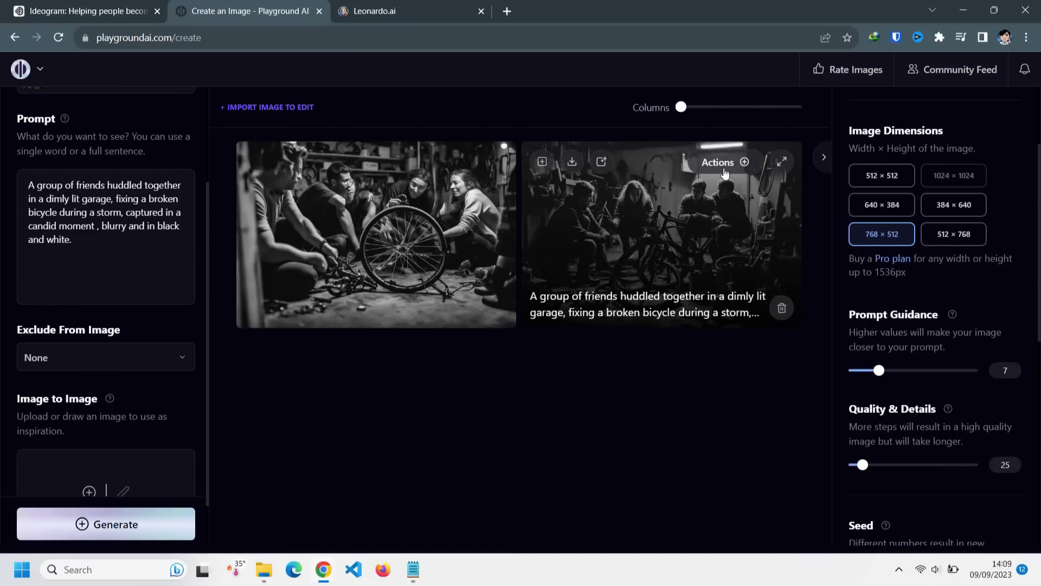
pyautogui.click(744, 163)
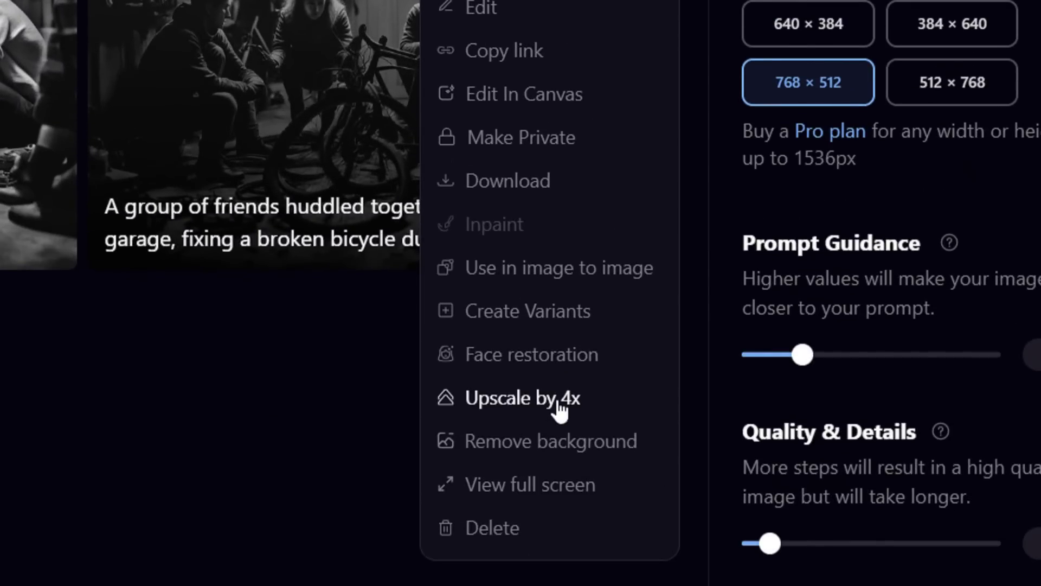
pyautogui.click(559, 567)
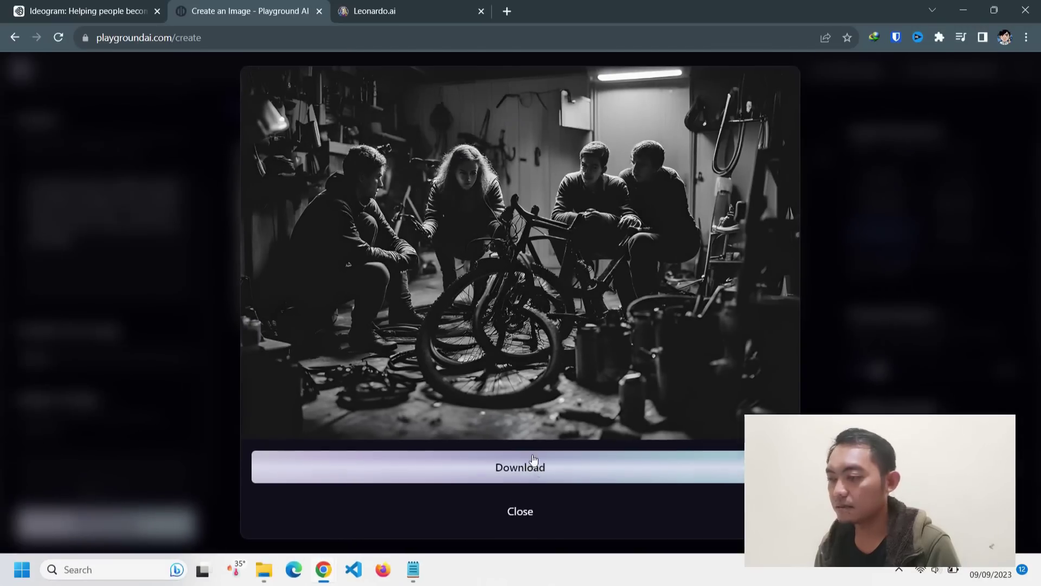
pyautogui.click(530, 467)
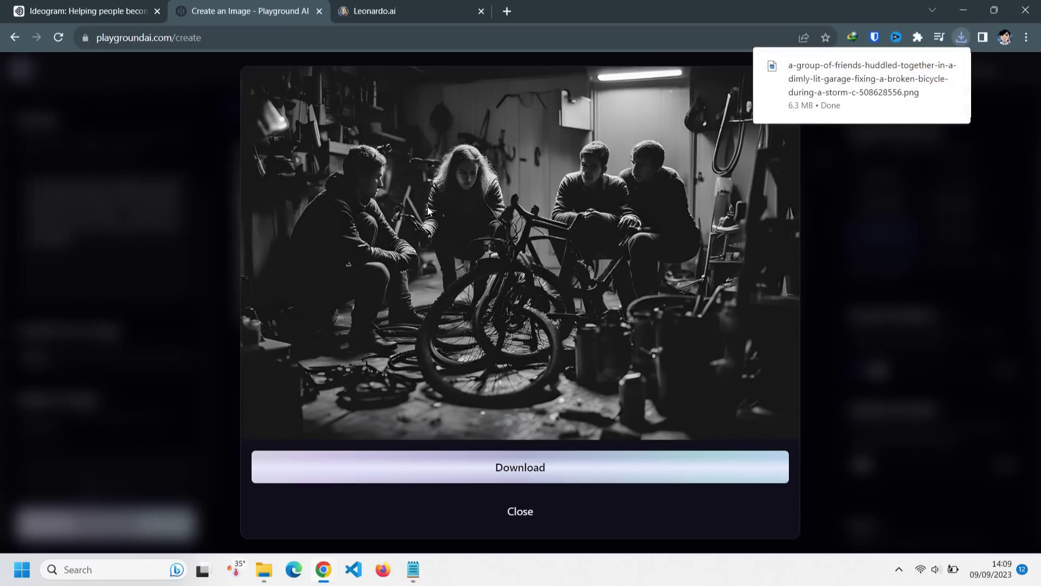
pyautogui.click(81, 8)
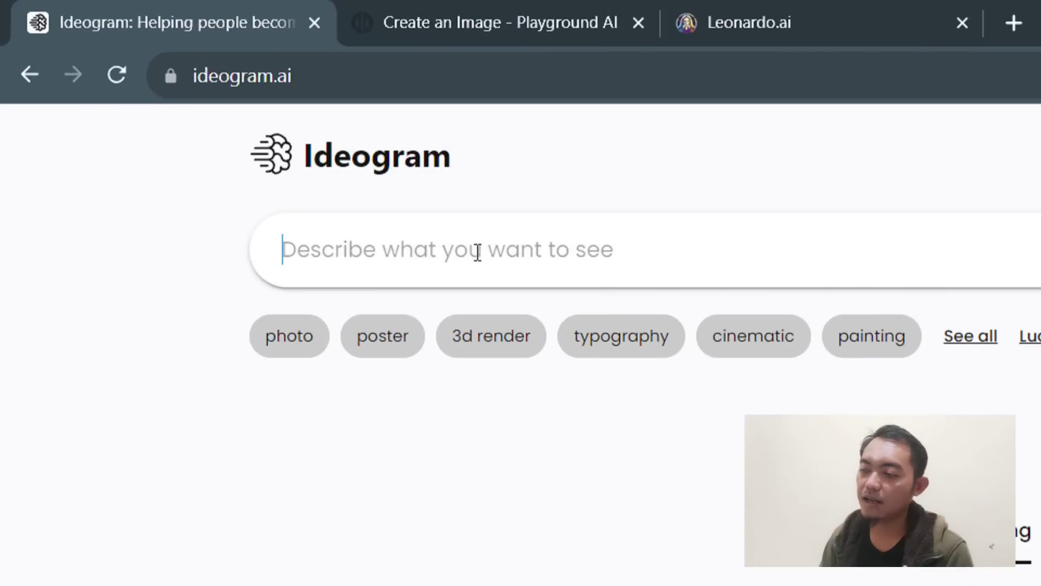
# - Paste the garage bicycle prompt into Ideogram and generate at 16:10 with photo and cinematic styles
pyautogui.rightClick(477, 253)
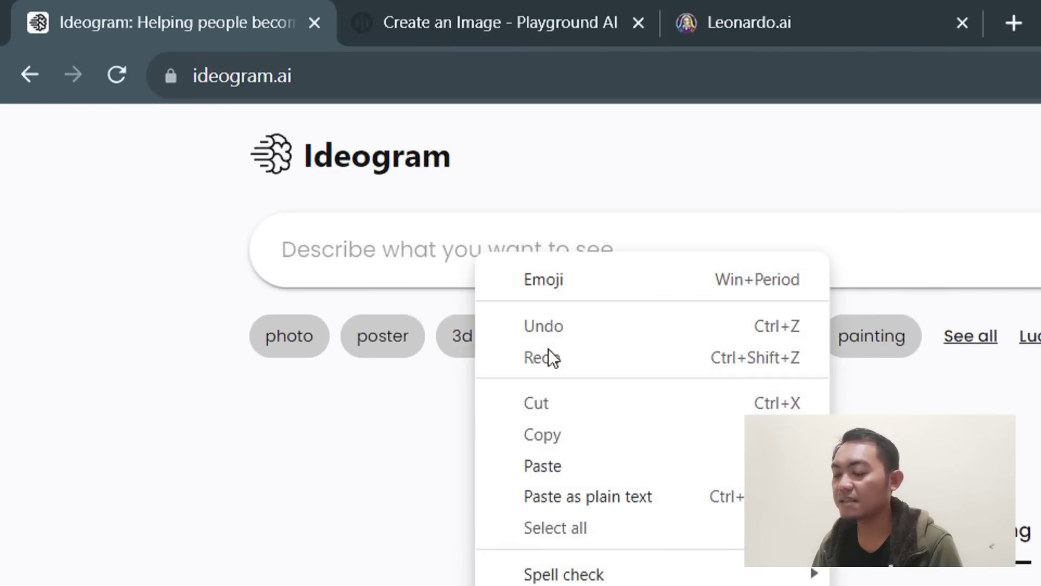
pyautogui.click(610, 462)
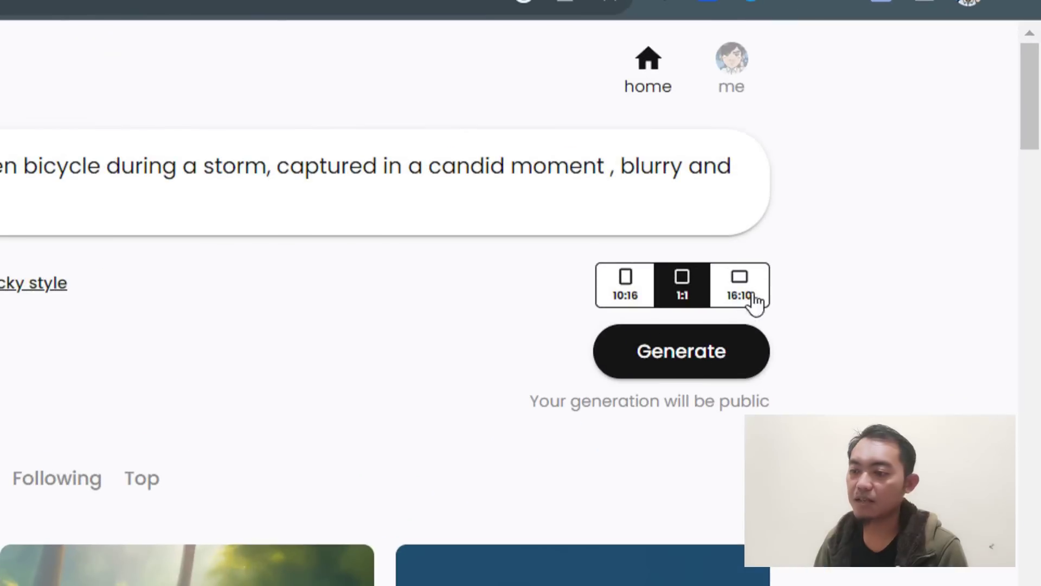
pyautogui.click(750, 305)
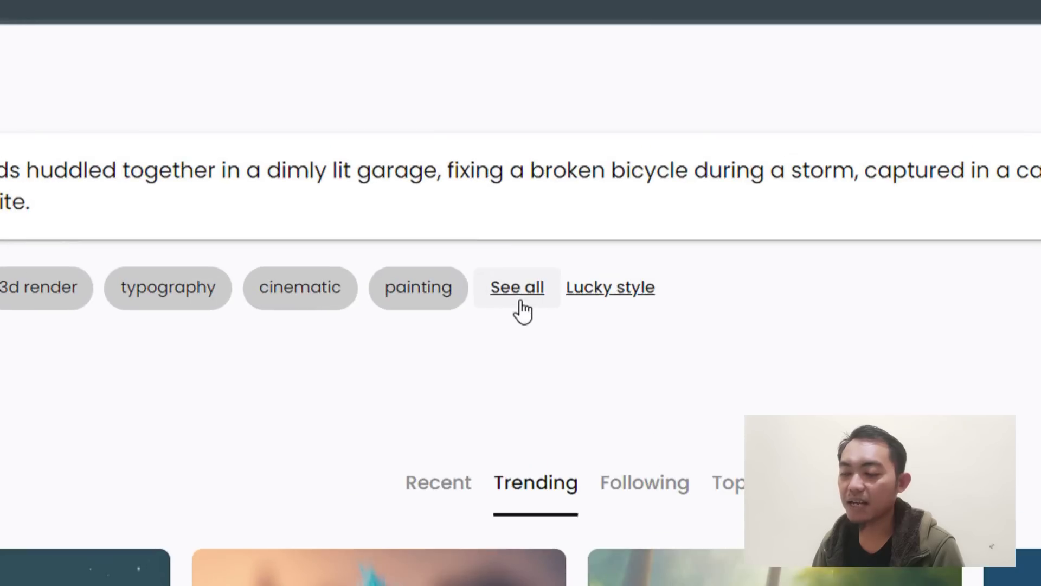
pyautogui.click(485, 184)
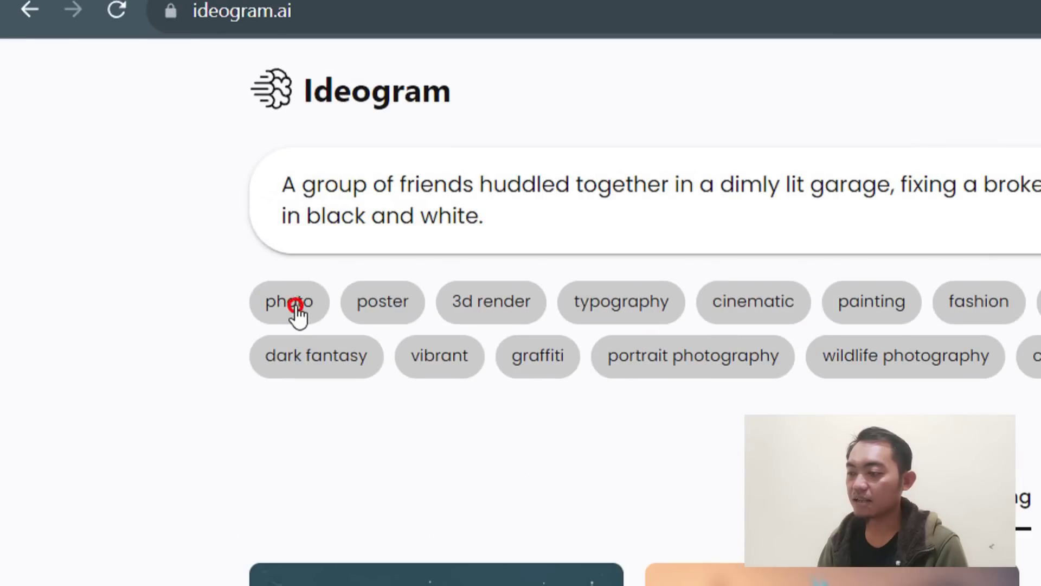
pyautogui.click(147, 185)
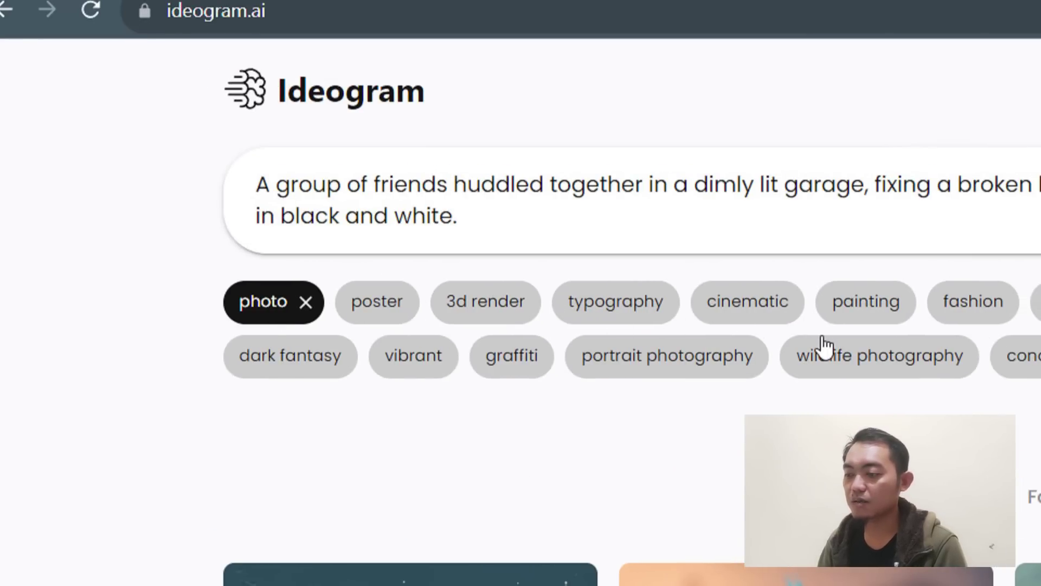
pyautogui.click(805, 313)
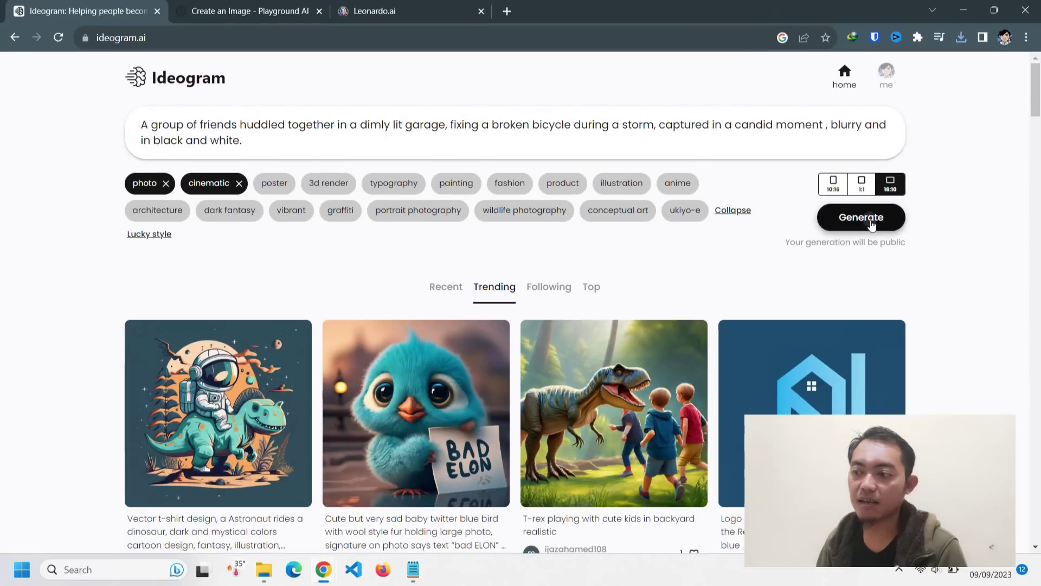
pyautogui.click(872, 226)
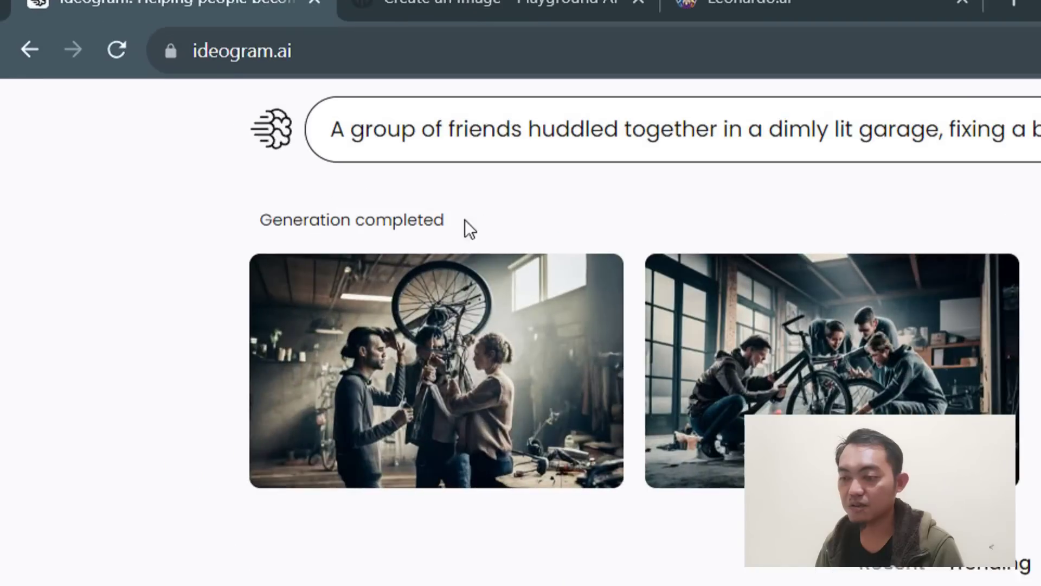
# - Compare the four garage bicycle-repair images and download the fourth black-and-white one as ideogram.jpeg
pyautogui.moveTo(266, 211); pyautogui.dragTo(483, 213)
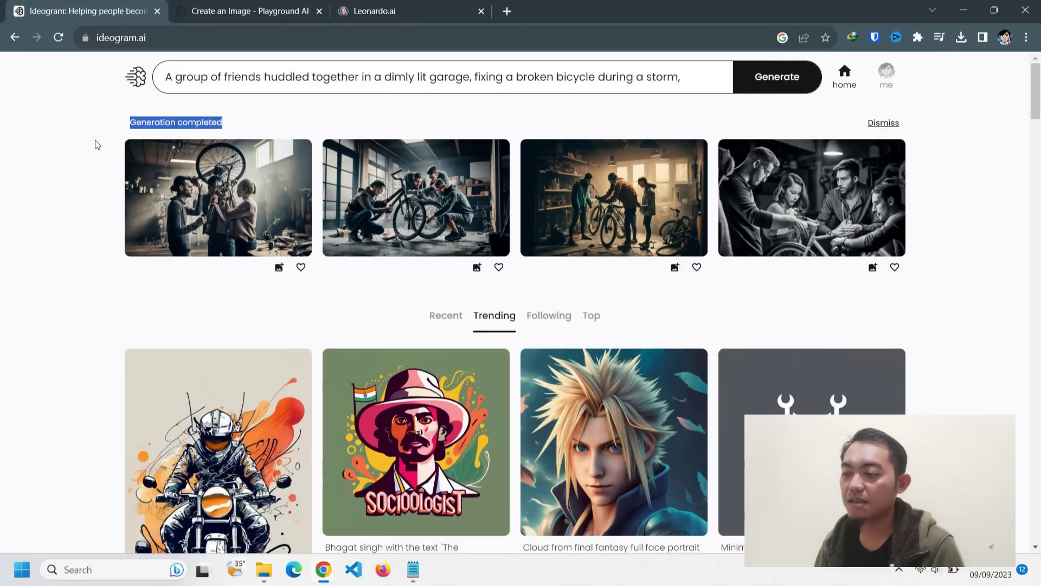
pyautogui.click(96, 140)
pyautogui.click(250, 186)
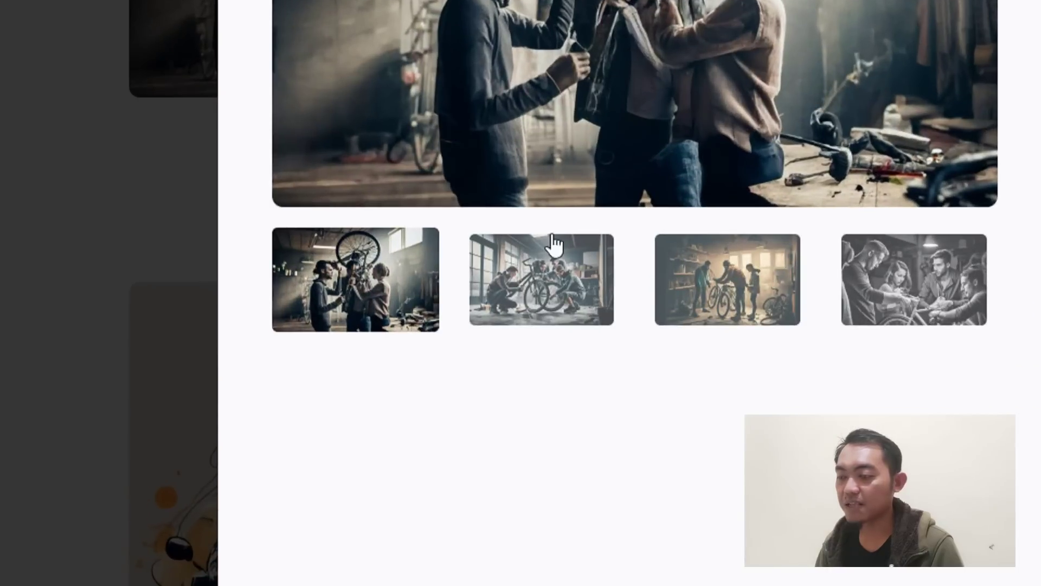
pyautogui.click(340, 343)
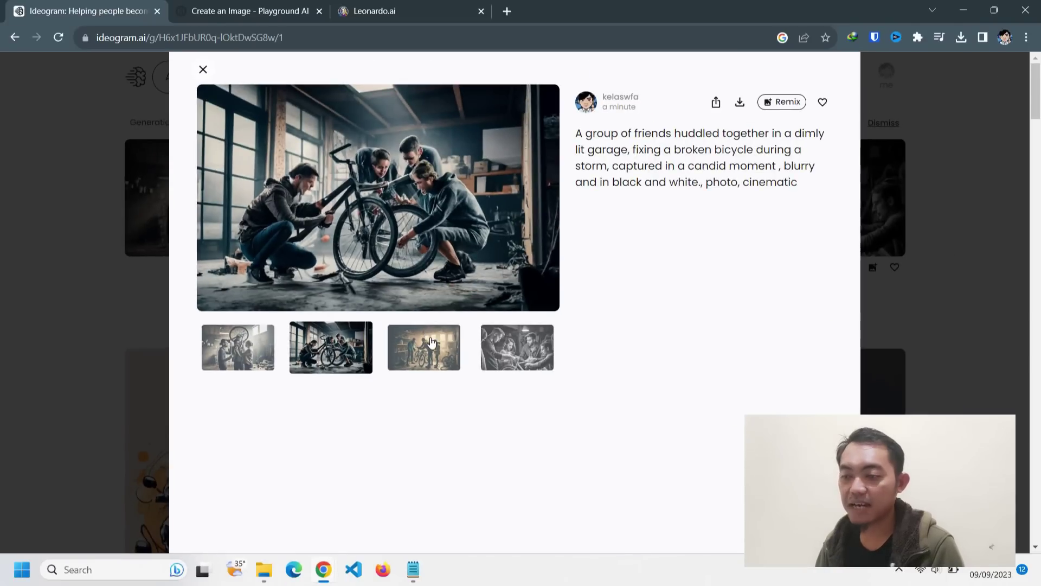
pyautogui.click(432, 342)
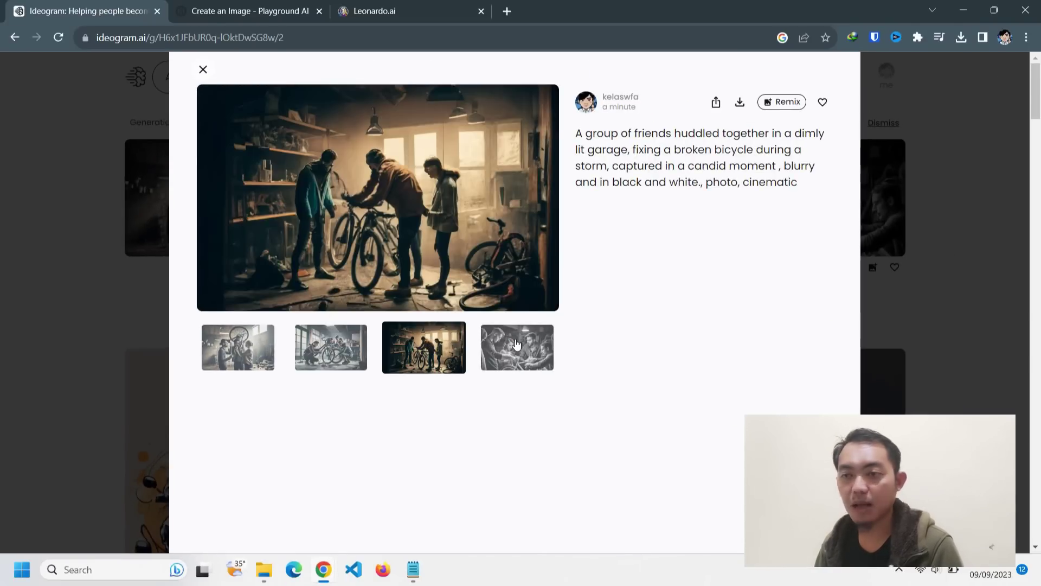
pyautogui.click(516, 344)
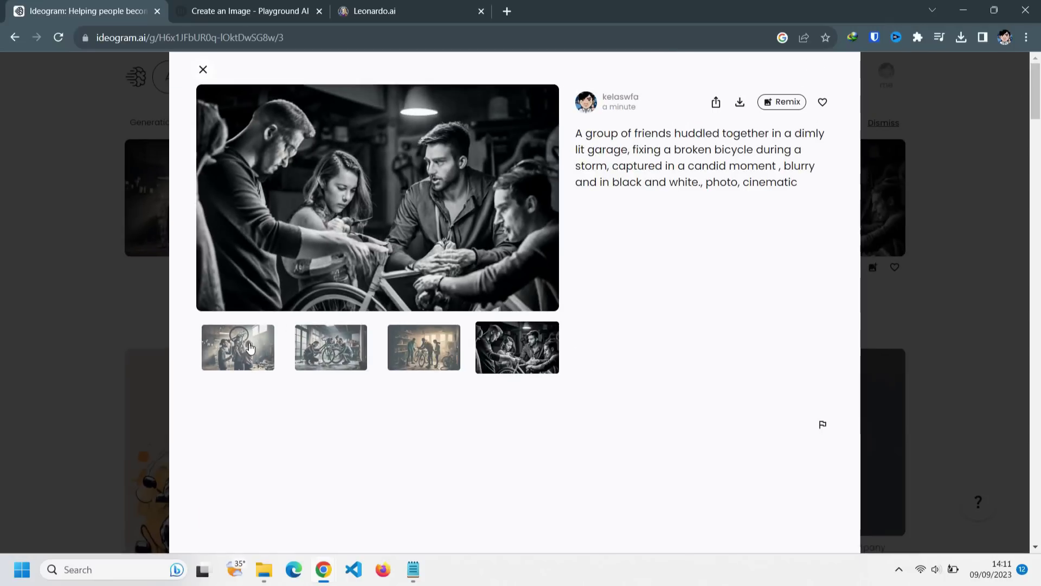
pyautogui.click(251, 348)
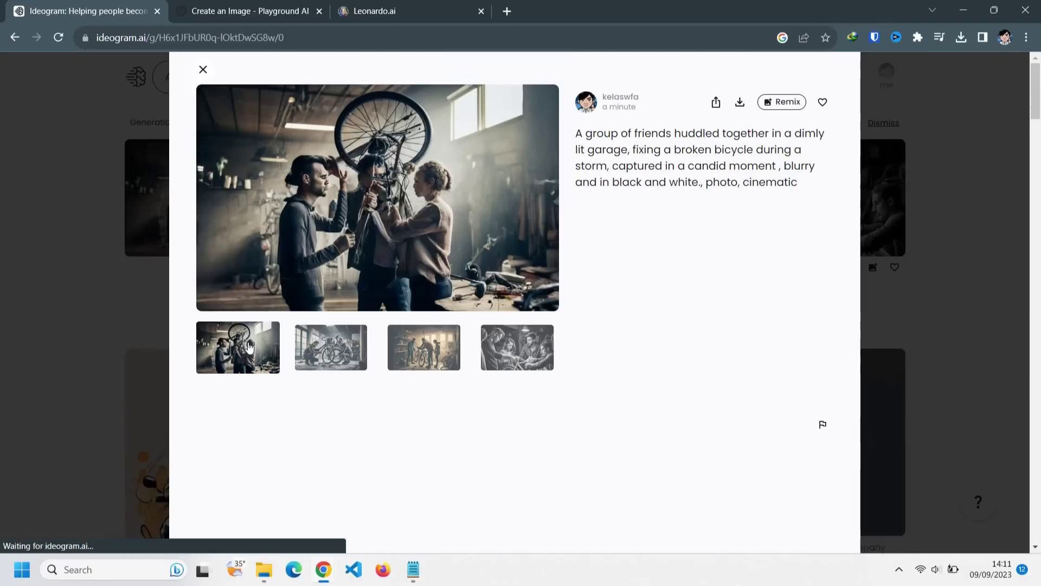
pyautogui.click(367, 362)
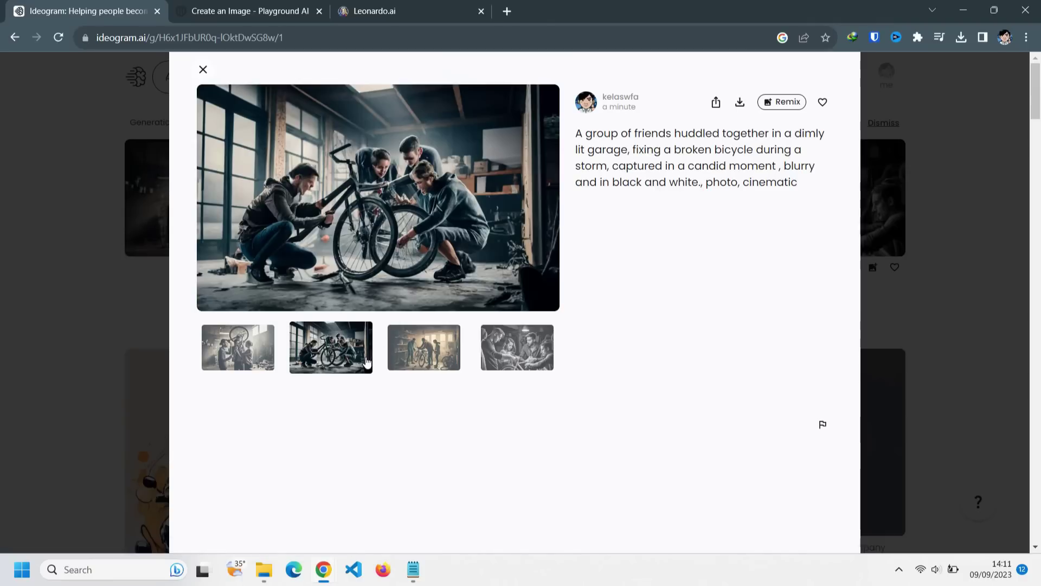
pyautogui.click(447, 342)
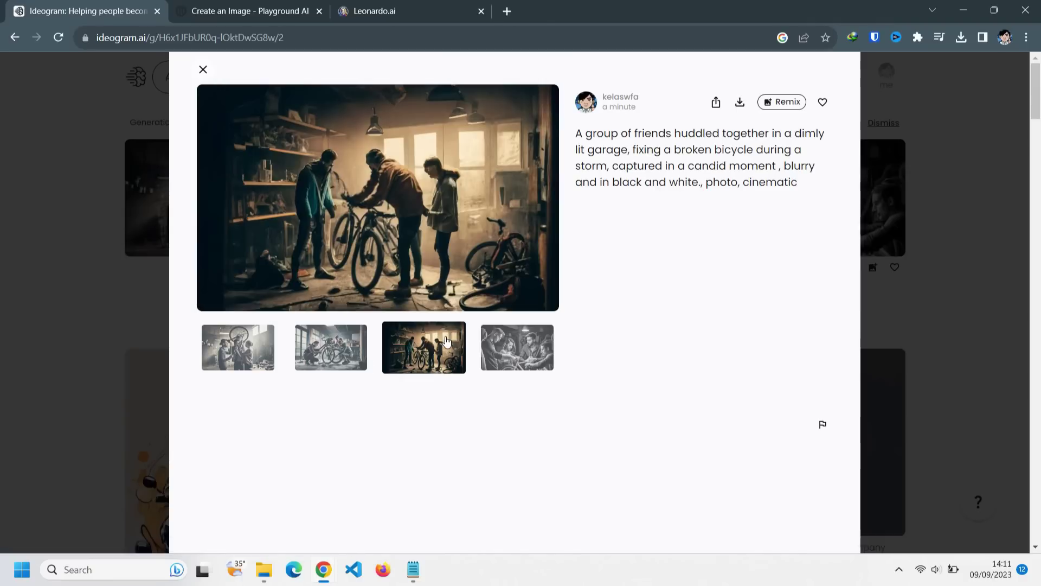
pyautogui.click(506, 337)
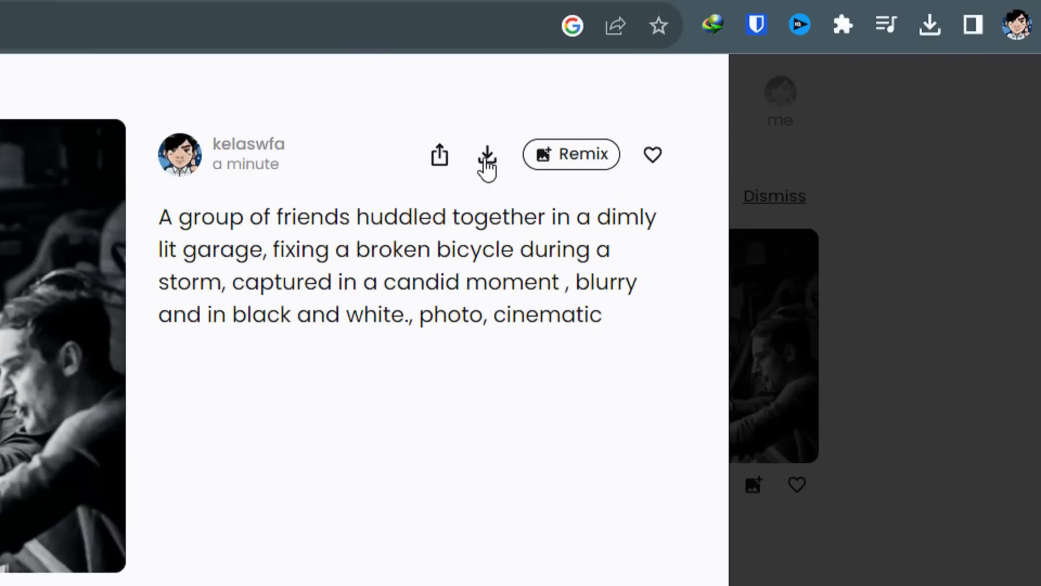
pyautogui.click(739, 108)
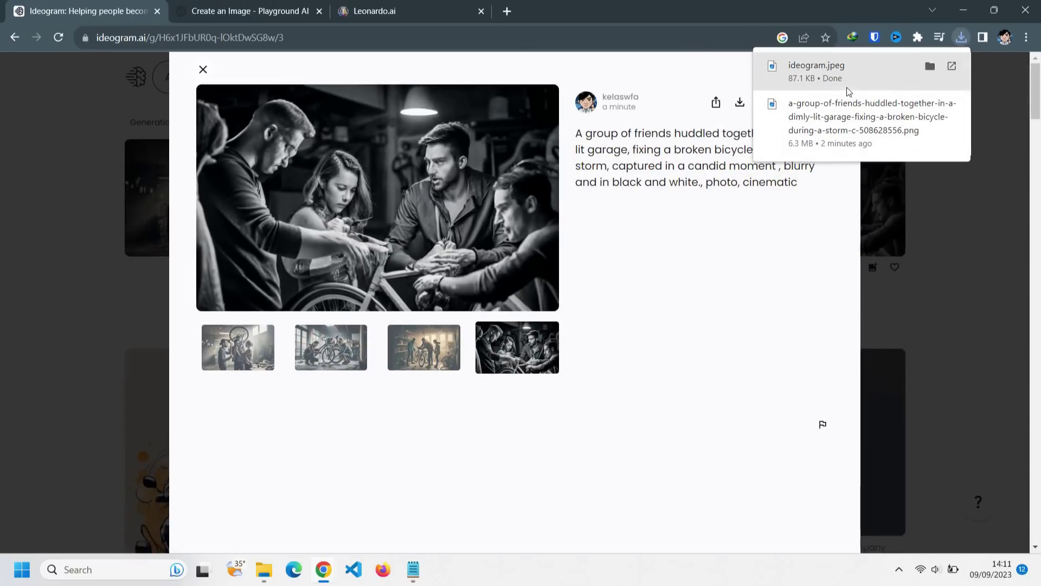
# - Open ideogram.jpeg in Photos, verify its 1024 × 640 size, then return to the upscaler search results
pyautogui.click(847, 75)
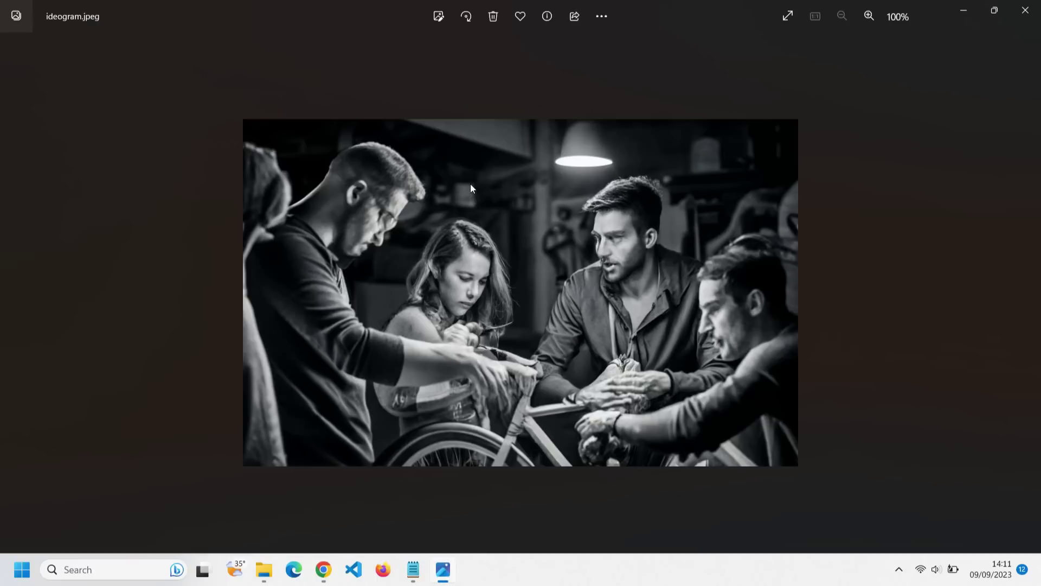
pyautogui.click(601, 16)
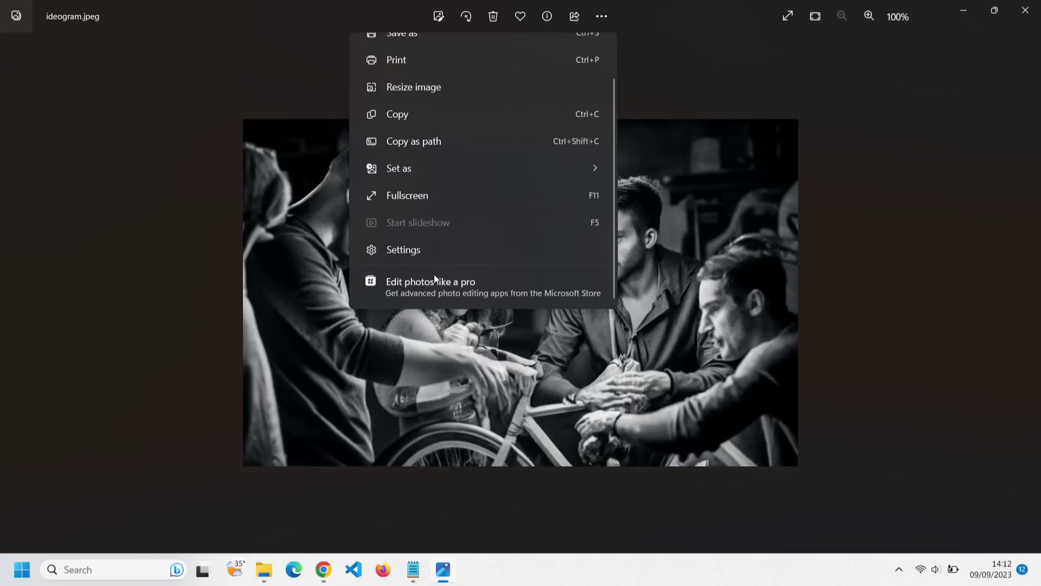
pyautogui.scroll(2, 431, 249)
pyautogui.scroll(-2, 428, 255)
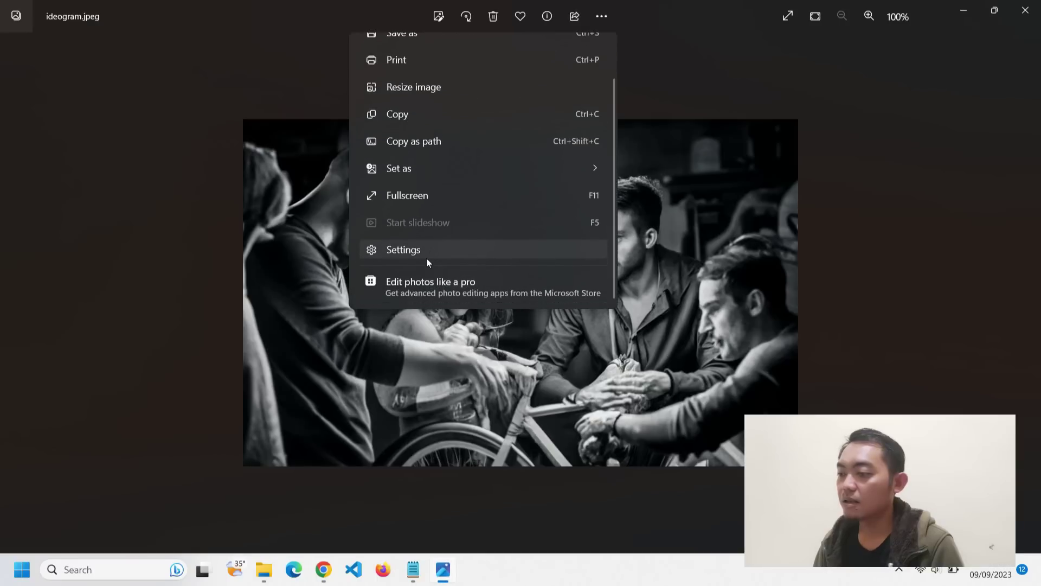
pyautogui.press('Escape')
pyautogui.rightClick(492, 183)
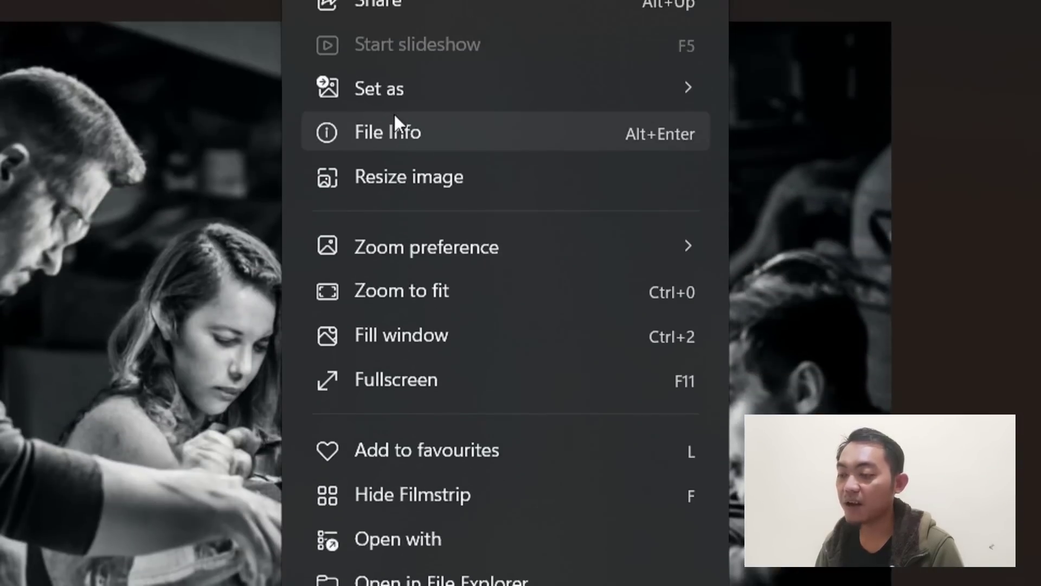
pyautogui.click(415, 142)
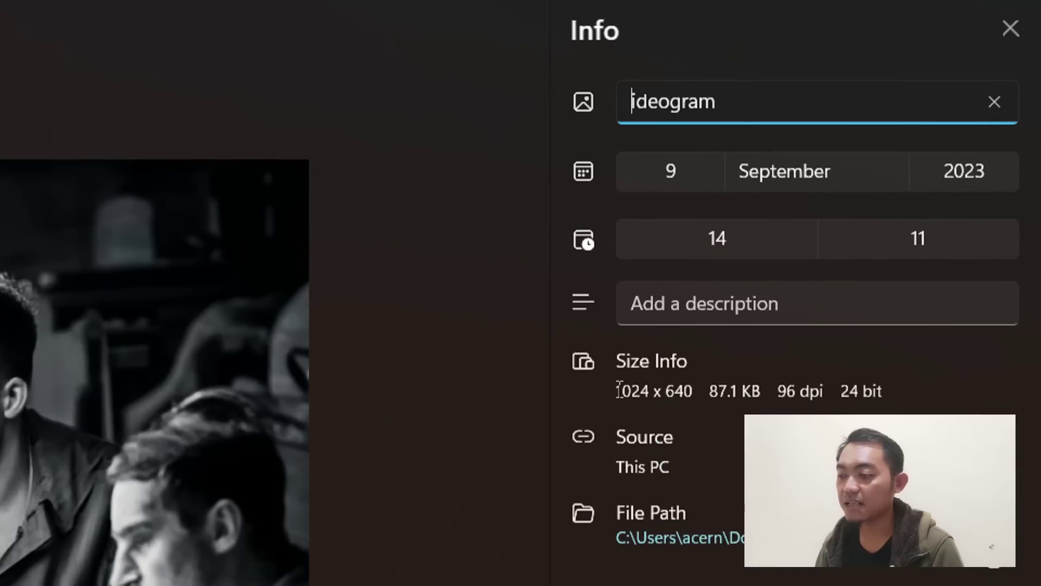
pyautogui.moveTo(619, 389); pyautogui.dragTo(695, 390)
pyautogui.click(645, 379)
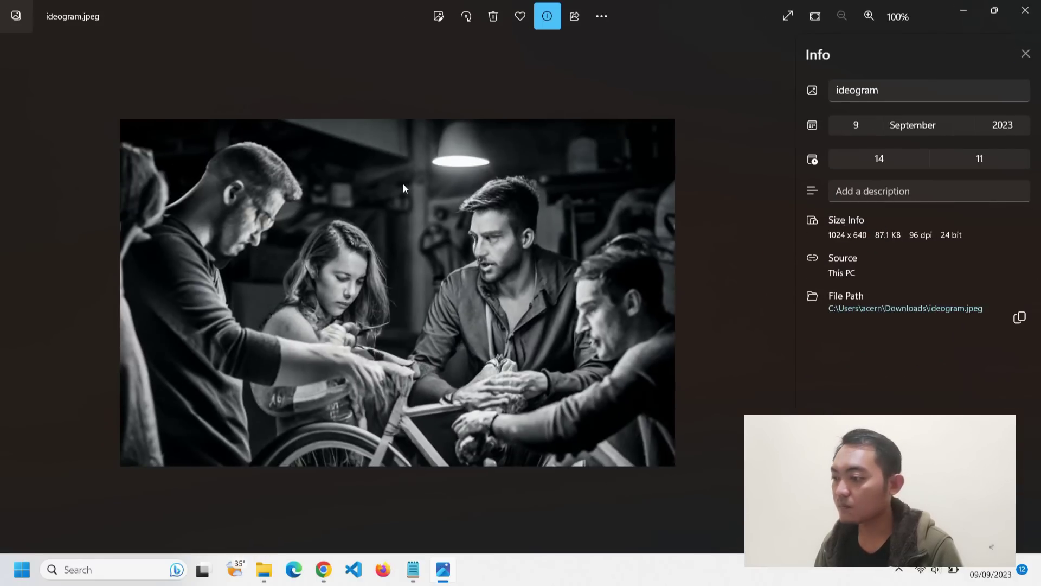
pyautogui.hotkey('alt', 'Tab')
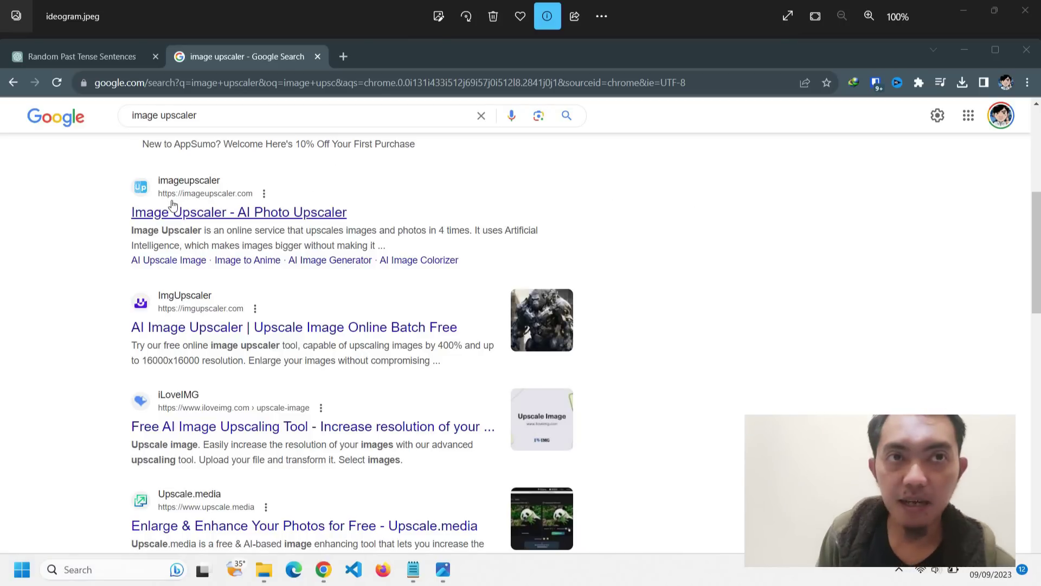
# - Browse Google's 'image upscaler' results and open the imageupscaler.com 'Image Upscaler - AI Photo Upscaler' site
pyautogui.scroll(5, 177, 214)
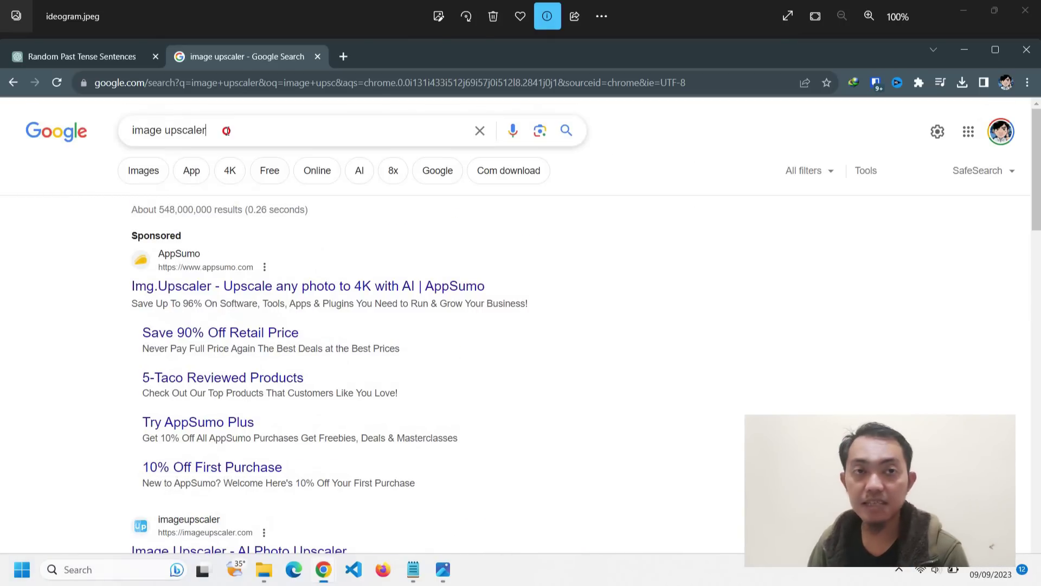
pyautogui.moveTo(226, 132); pyautogui.dragTo(107, 132)
pyautogui.click(383, 271)
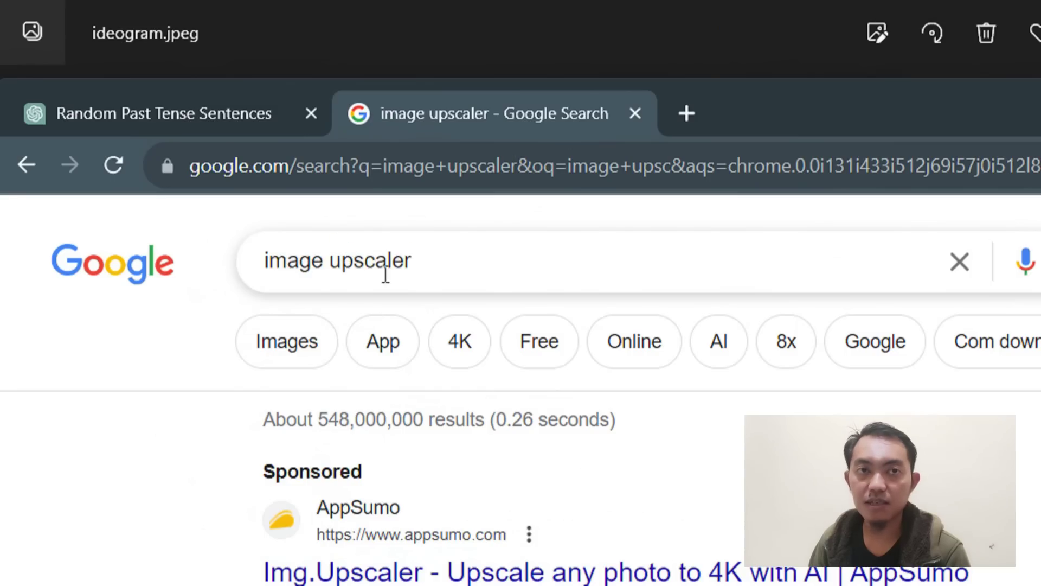
pyautogui.scroll(-5, 518, 406)
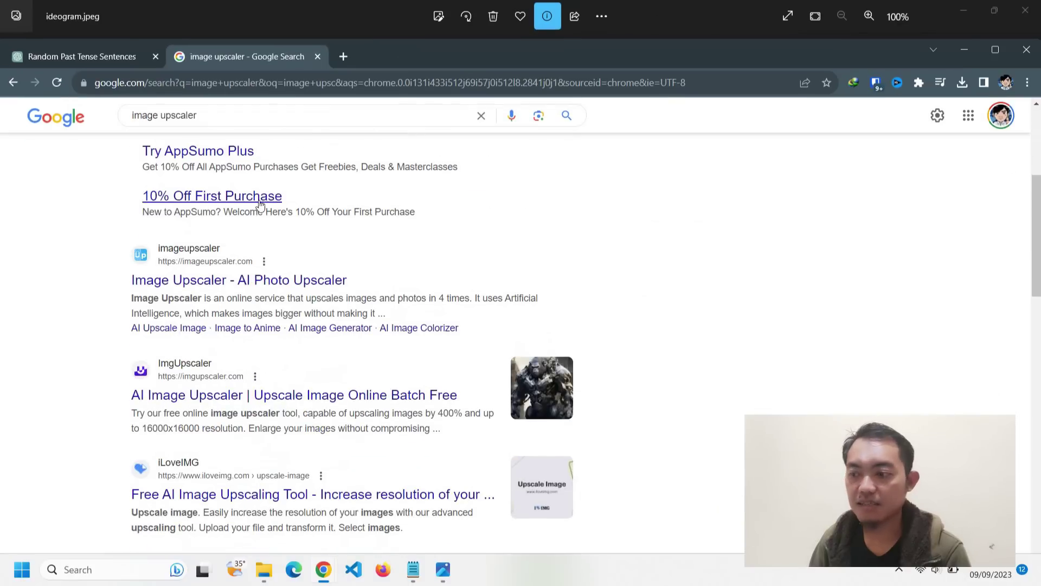
pyautogui.scroll(-2, 260, 205)
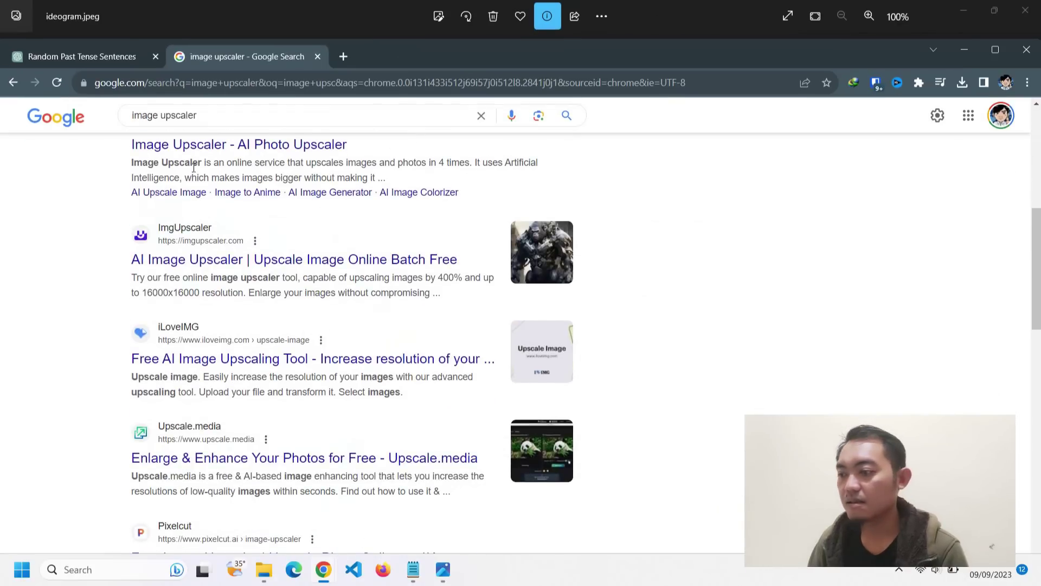
pyautogui.scroll(-2, 176, 349)
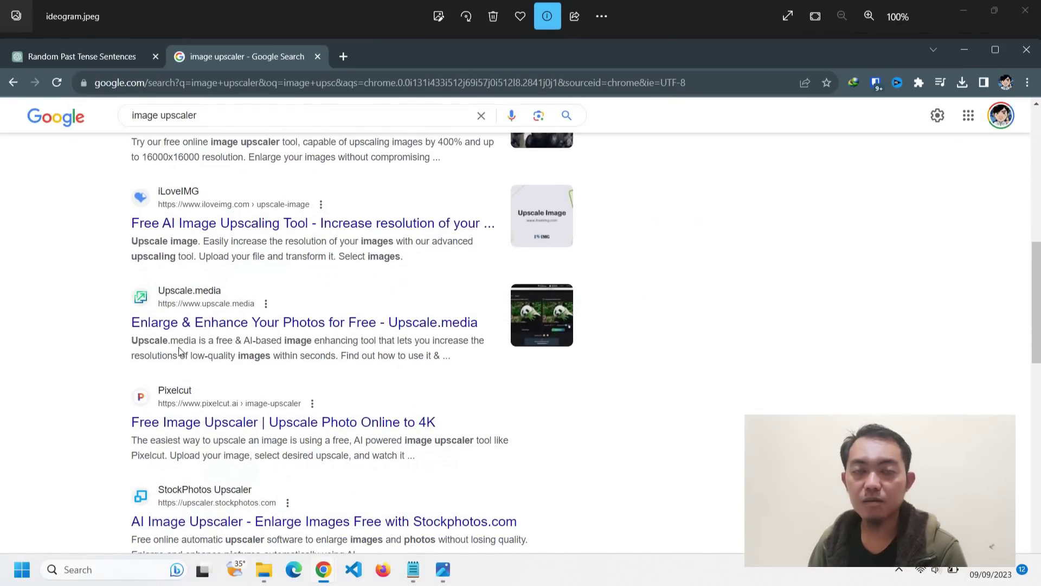
pyautogui.scroll(-2, 189, 419)
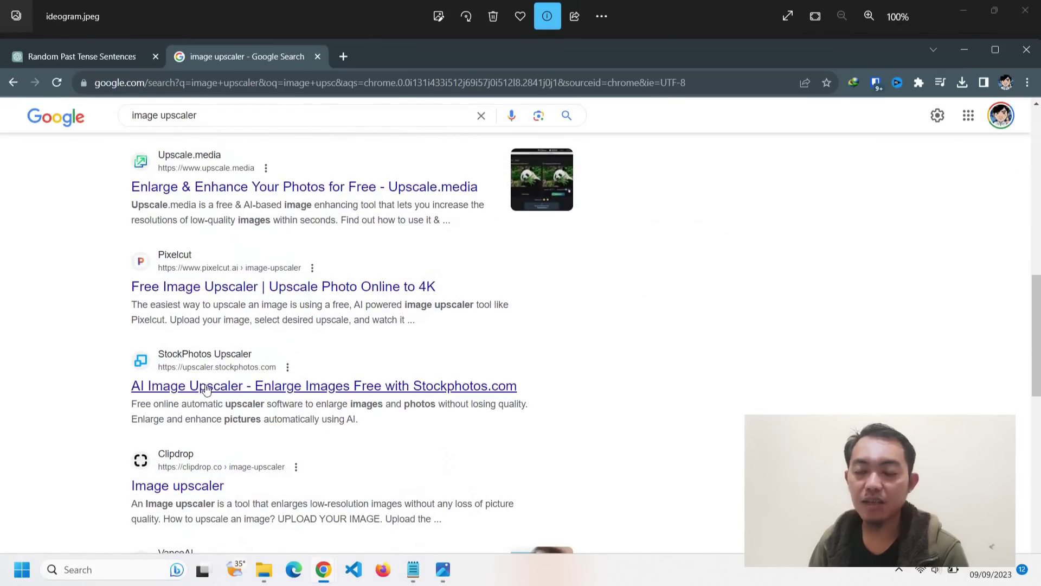
pyautogui.scroll(-1, 191, 480)
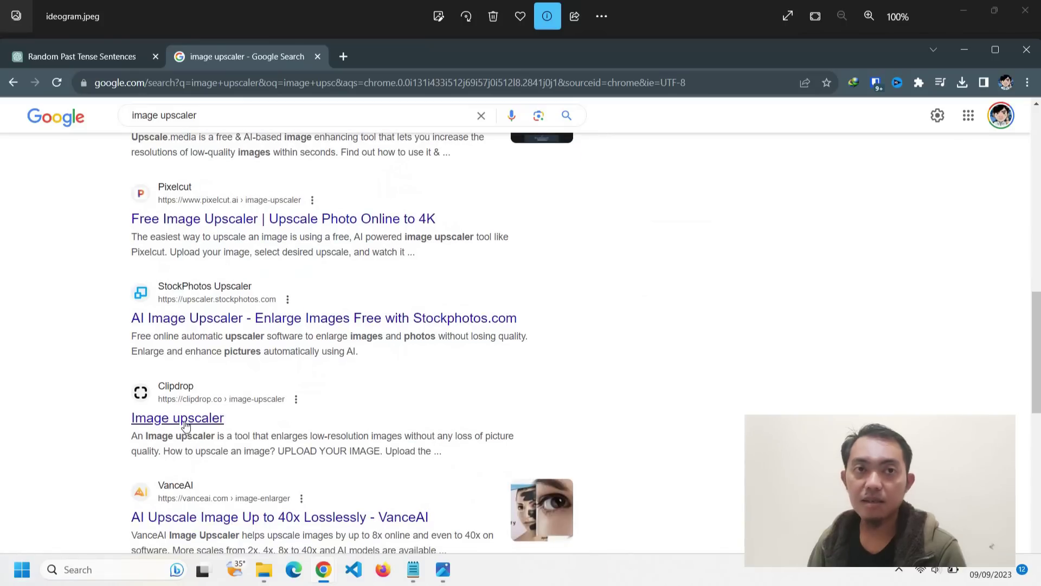
pyautogui.scroll(8, 187, 417)
pyautogui.scroll(-3, 213, 387)
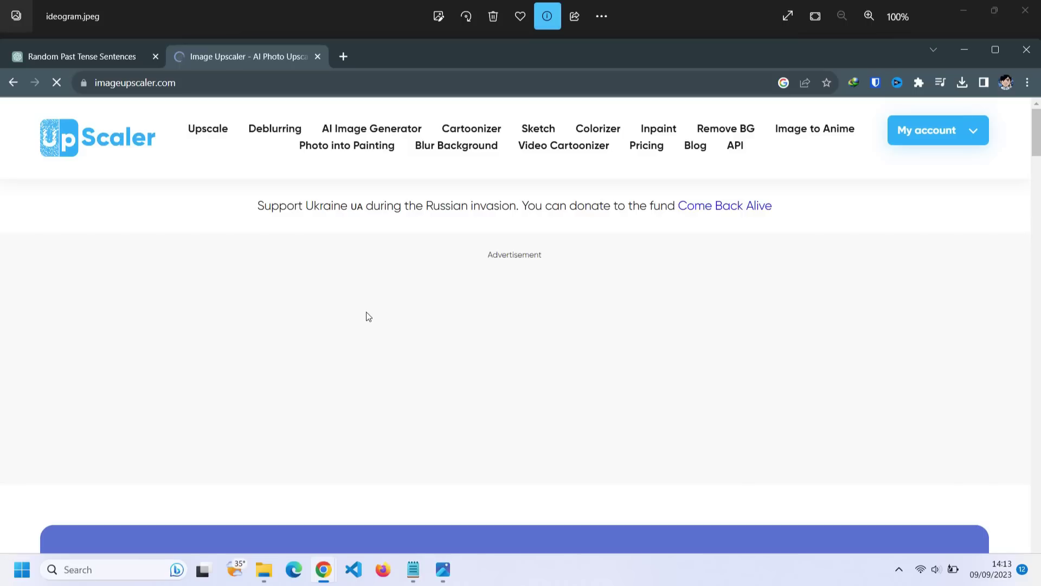
# - Open ImageUpscaler's 4x upscaling page, noting 0 downloads used and 10 available
pyautogui.scroll(-6, 530, 277)
pyautogui.click(532, 276)
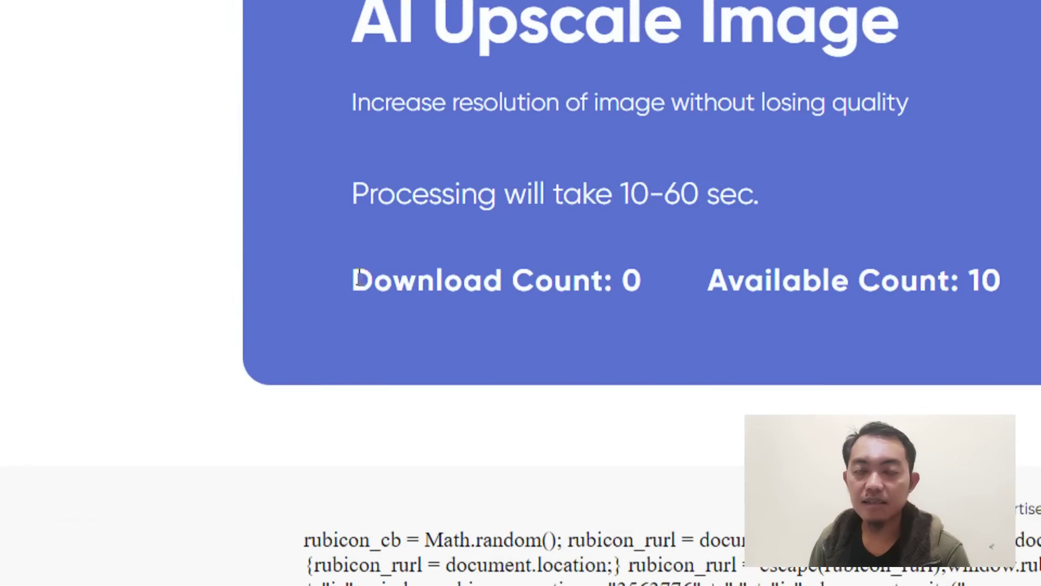
pyautogui.moveTo(355, 279); pyautogui.dragTo(681, 298)
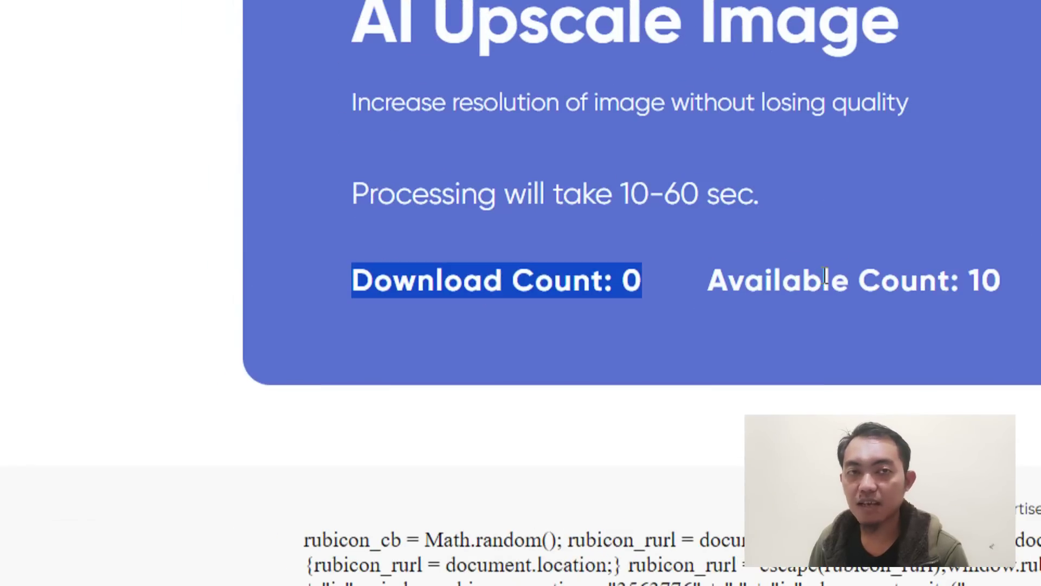
pyautogui.click(826, 277)
pyautogui.moveTo(1031, 282); pyautogui.dragTo(716, 291)
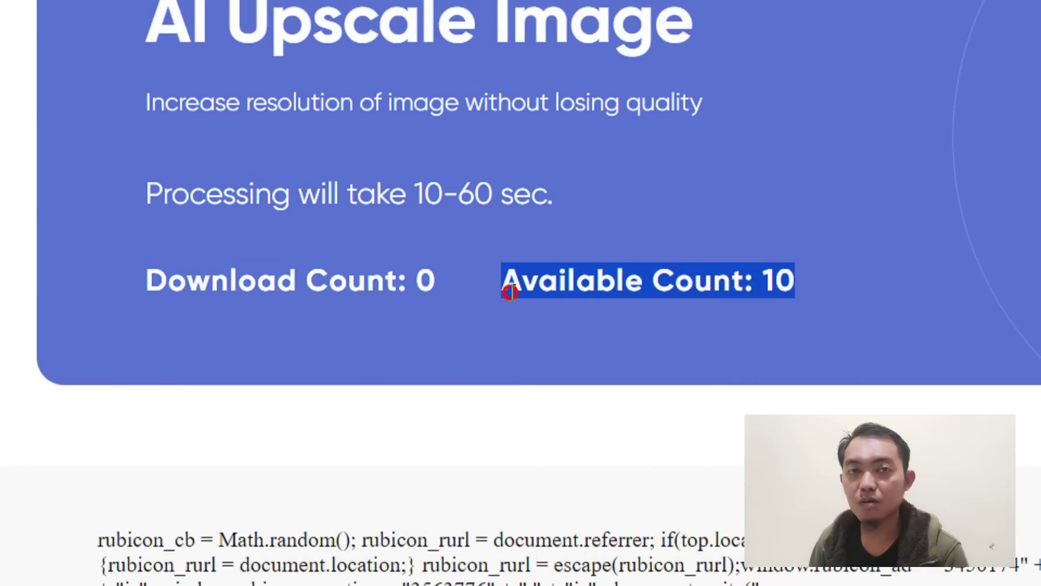
pyautogui.click(618, 288)
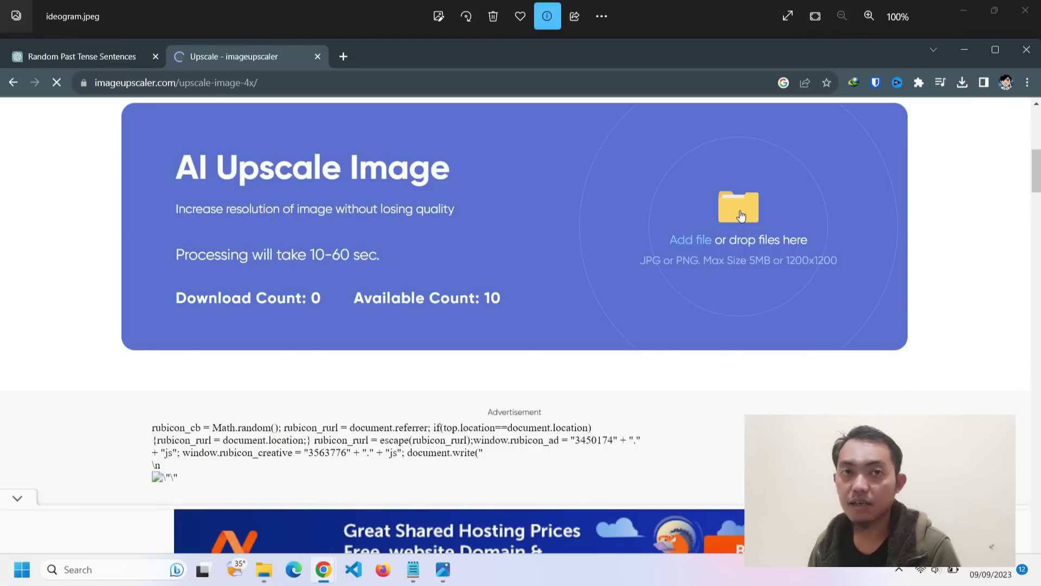
# - Upload ideogram.jpeg from Downloads and save the 4x result as ideogram_upscaled.jpeg, then return to ChatGPT
pyautogui.click(963, 82)
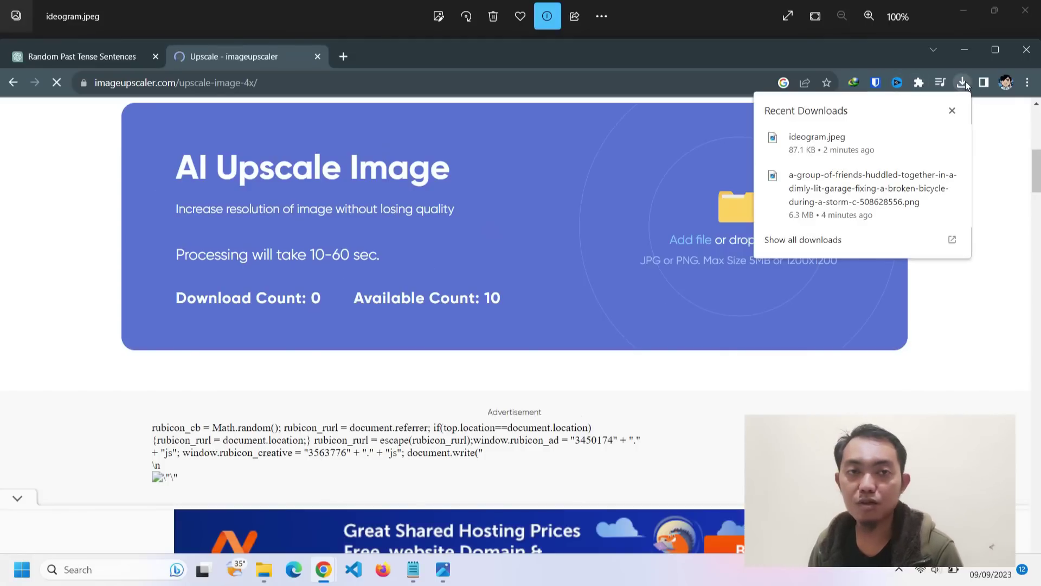
pyautogui.click(929, 143)
pyautogui.moveTo(711, 201); pyautogui.dragTo(755, 368)
pyautogui.moveTo(534, 495); pyautogui.dragTo(728, 240)
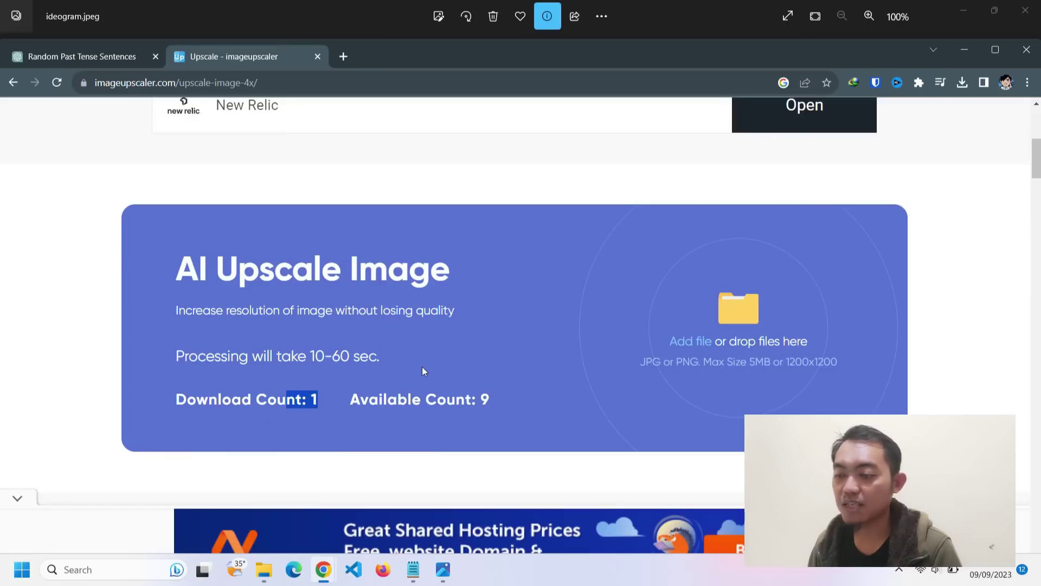
pyautogui.scroll(-10, 421, 370)
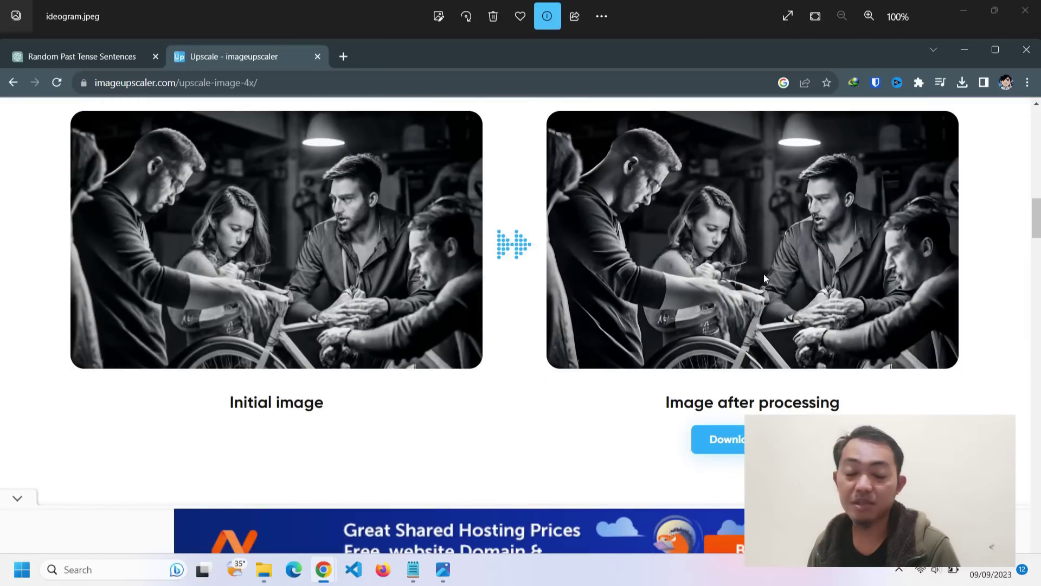
pyautogui.scroll(-2, 759, 277)
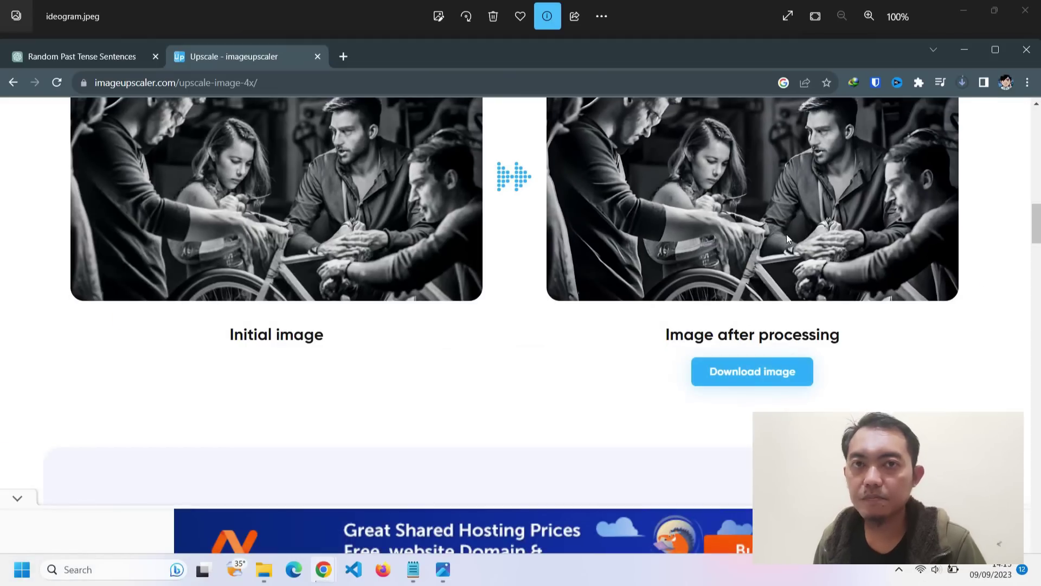
pyautogui.click(961, 86)
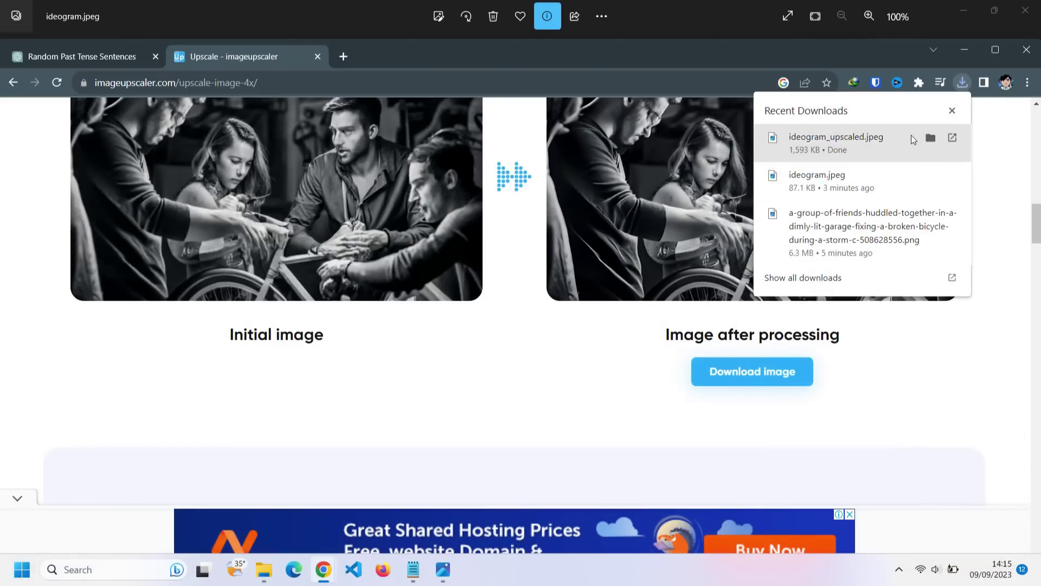
pyautogui.hotkey('ctrl', 'Tab')
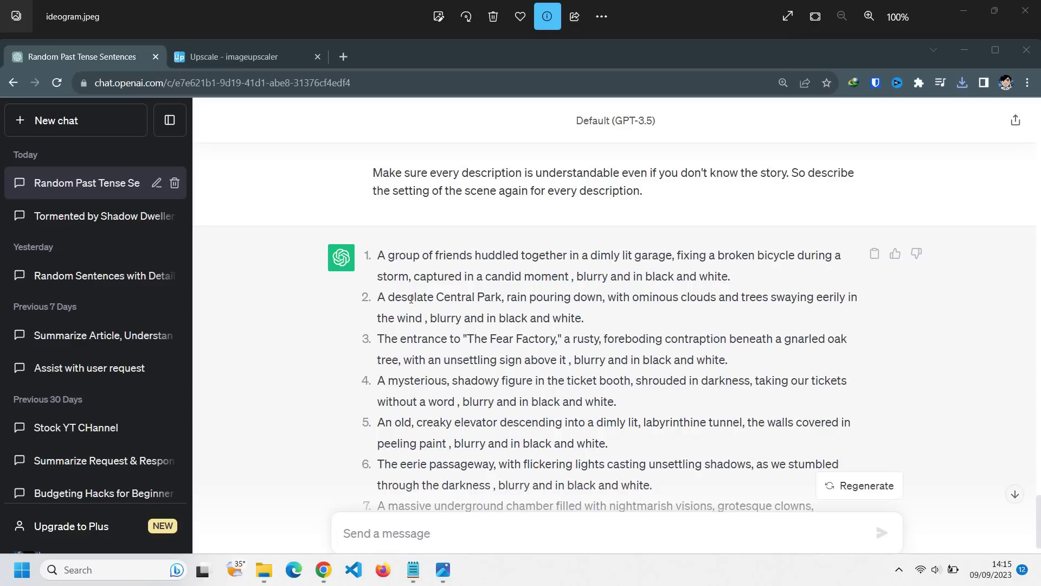
# - Generate the Central Park scene from its ChatGPT description, then upscale and download one image
pyautogui.moveTo(479, 297); pyautogui.dragTo(900, 350)
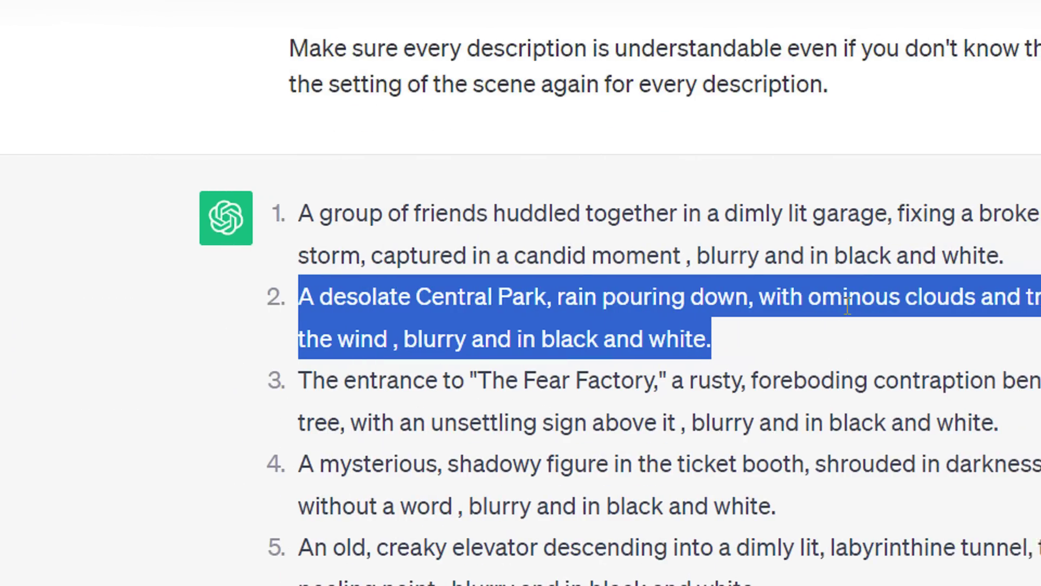
pyautogui.rightClick(939, 293)
pyautogui.click(825, 317)
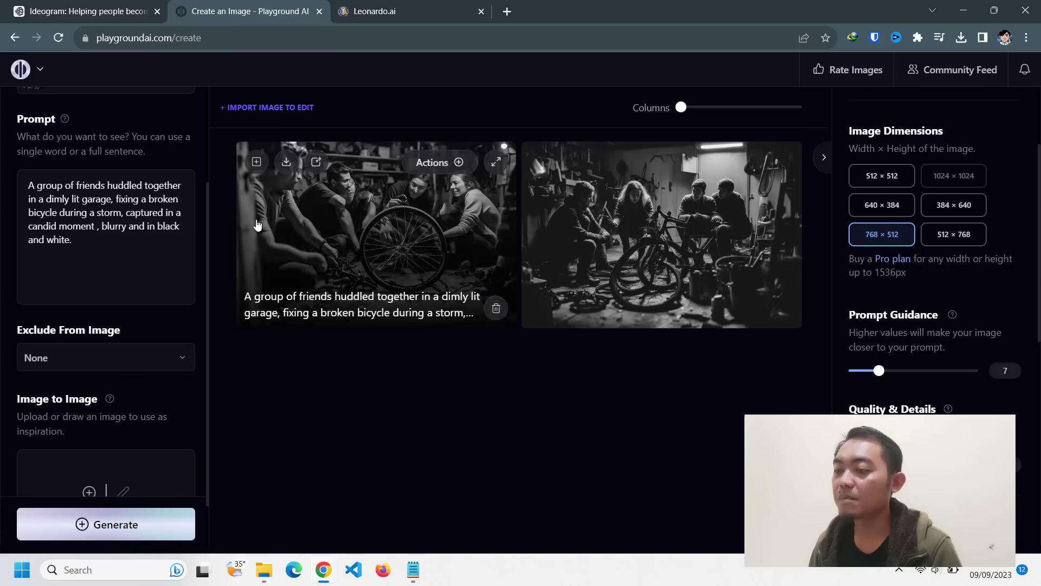
pyautogui.scroll(3, 137, 238)
pyautogui.hotkey('ctrl', 'a')
pyautogui.hotkey('ctrl', 'v')
pyautogui.scroll(-3, 126, 259)
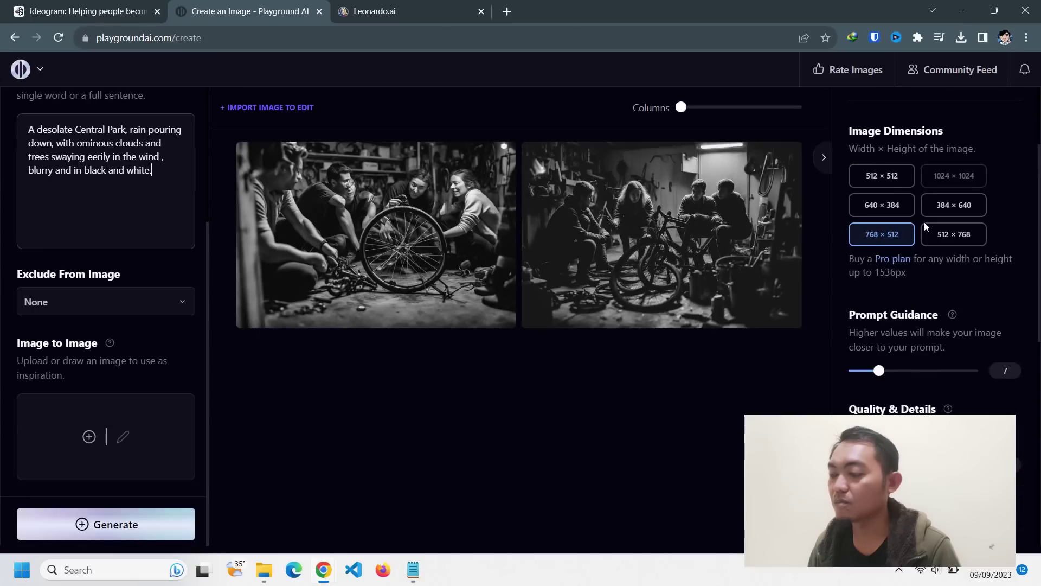
pyautogui.scroll(-10, 924, 222)
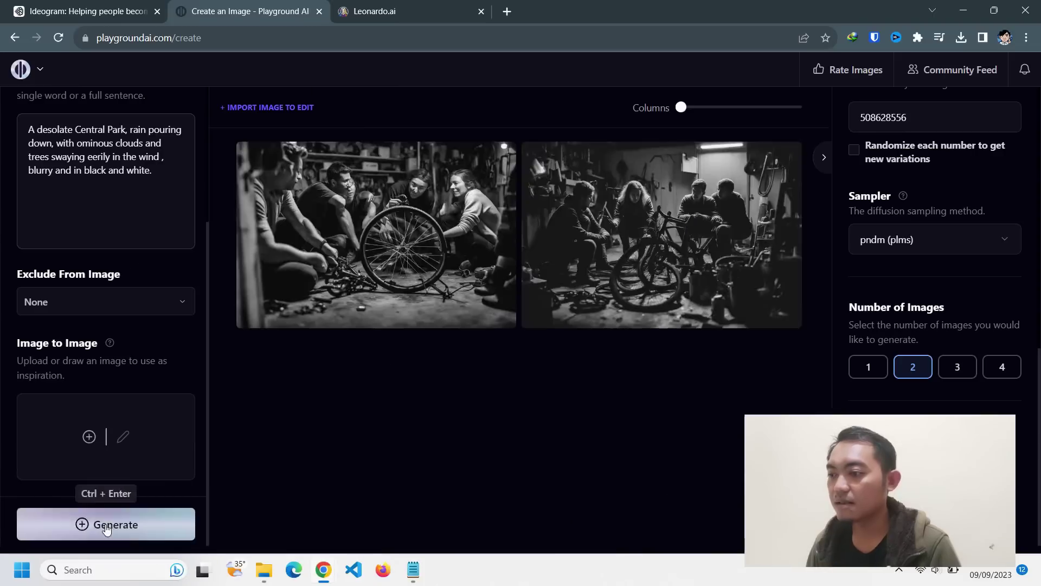
pyautogui.click(107, 526)
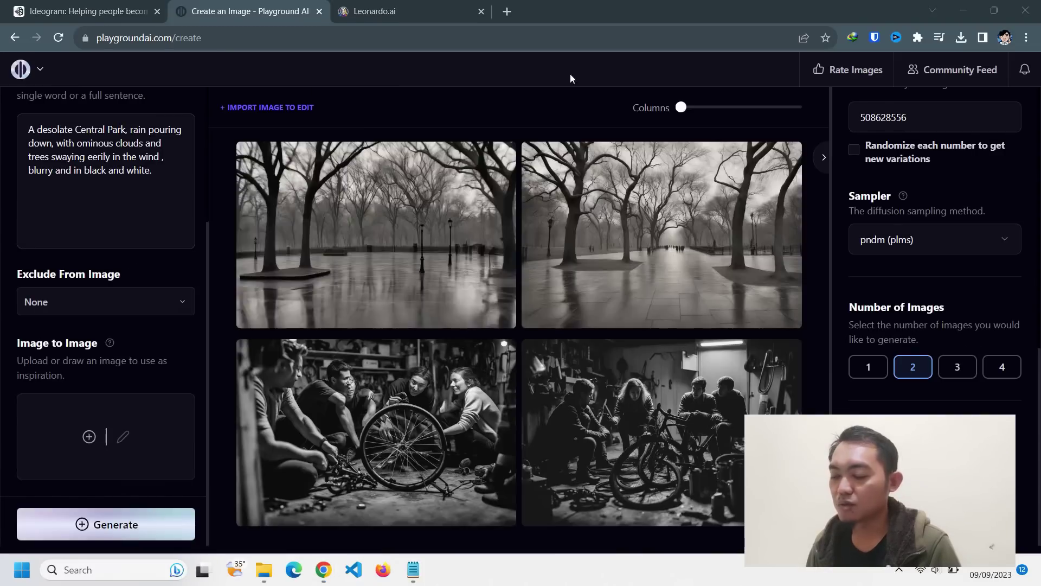
pyautogui.click(732, 163)
pyautogui.click(758, 393)
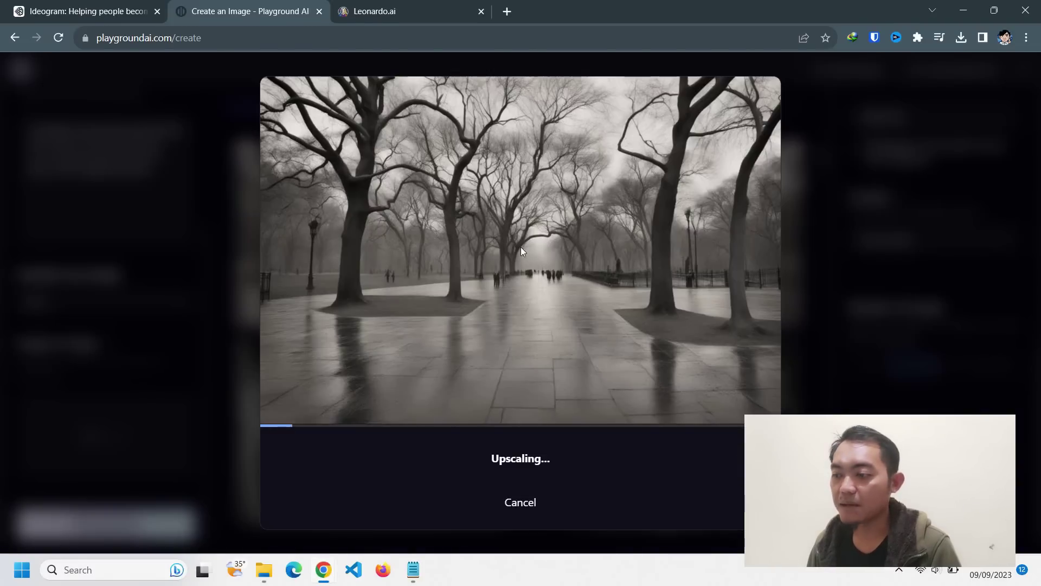
pyautogui.click(555, 475)
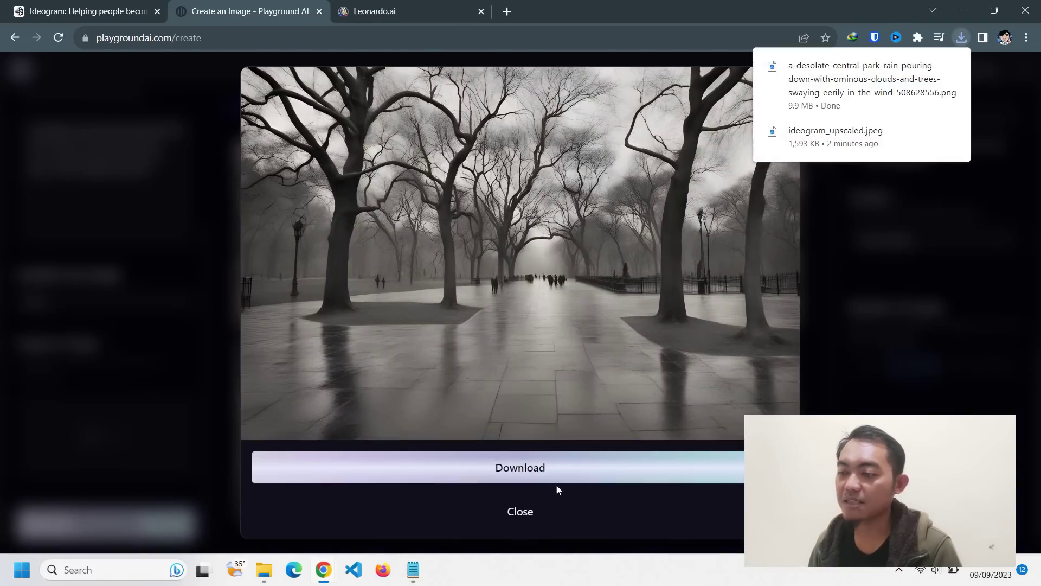
# - Generate images for the Fear Factory entrance scene using its ChatGPT description
pyautogui.hotkey('alt', 'Tab')
pyautogui.moveTo(383, 276); pyautogui.dragTo(774, 293)
pyautogui.hotkey('ctrl', 'c')
pyautogui.hotkey('alt', 'Tab')
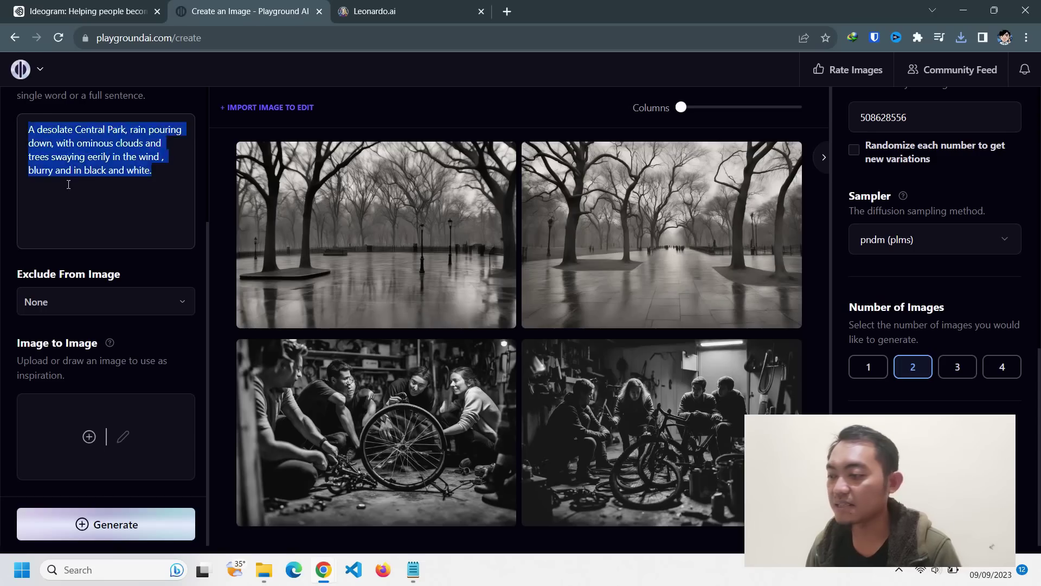
pyautogui.hotkey('ctrl', 'v')
pyautogui.click(107, 524)
# - Generate images for the ticket booth scene using its ChatGPT description
pyautogui.hotkey('alt', 'Tab')
pyautogui.moveTo(379, 309); pyautogui.dragTo(624, 334)
pyautogui.hotkey('ctrl', 'c')
pyautogui.hotkey('alt', 'Tab')
pyautogui.hotkey('ctrl', 'a')
pyautogui.hotkey('ctrl', 'v')
pyautogui.click(125, 524)
# - Generate Playground AI images from the elevator and eerie passageway scene descriptions copied from ChatGPT
pyautogui.hotkey('alt', 'Tab')
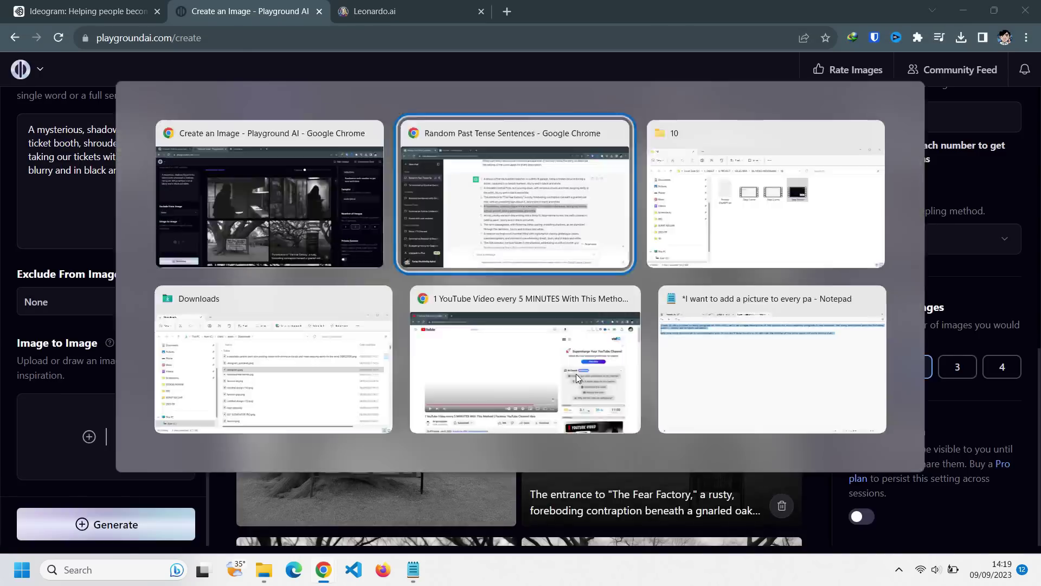
pyautogui.hotkey('ctrl', 'a')
pyautogui.hotkey('ctrl', 'v')
pyautogui.hotkey('ctrl', 'Return')
pyautogui.hotkey('alt', 'Tab')
pyautogui.moveTo(377, 387); pyautogui.dragTo(653, 404)
pyautogui.hotkey('ctrl', 'c')
pyautogui.hotkey('alt', 'Tab')
pyautogui.hotkey('ctrl', 'a')
pyautogui.hotkey('ctrl', 'v')
pyautogui.hotkey('alt', 'Tab')
# - Generate images from the underground chamber and eighth scene descriptions
pyautogui.scroll(-3, 382, 233)
pyautogui.moveTo(381, 233); pyautogui.dragTo(823, 255)
pyautogui.hotkey('ctrl', 'c')
pyautogui.hotkey('alt', 'Tab')
pyautogui.hotkey('ctrl', 'a')
pyautogui.hotkey('ctrl', 'v')
pyautogui.hotkey('ctrl', 'Return')
pyautogui.hotkey('alt', 'Tab')
pyautogui.moveTo(379, 276); pyautogui.dragTo(663, 297)
pyautogui.hotkey('ctrl', 'c')
# - Generate images from the maze and spiders scene descriptions
pyautogui.hotkey('alt', 'Tab')
pyautogui.hotkey('ctrl', 'a')
pyautogui.hotkey('ctrl', 'v')
pyautogui.hotkey('ctrl', 'Return')
pyautogui.hotkey('alt', 'Tab')
pyautogui.moveTo(354, 313); pyautogui.dragTo(644, 332)
pyautogui.hotkey('ctrl', 'c')
pyautogui.hotkey('alt', 'Tab')
pyautogui.hotkey('ctrl', 'a')
pyautogui.hotkey('ctrl', 'v')
pyautogui.hotkey('ctrl', 'Return')
# - Generate images from the clowns scene and scene 15 descriptions
pyautogui.hotkey('alt', 'Tab')
pyautogui.hotkey('alt', 'Tab')
pyautogui.hotkey('ctrl', 'a')
pyautogui.hotkey('ctrl', 'v')
pyautogui.hotkey('ctrl', 'Return')
pyautogui.hotkey('alt', 'Tab')
pyautogui.moveTo(381, 267); pyautogui.dragTo(653, 286)
pyautogui.hotkey('ctrl', 'c')
pyautogui.hotkey('alt', 'Tab')
pyautogui.hotkey('ctrl', 'a')
pyautogui.hotkey('ctrl', 'v')
pyautogui.hotkey('ctrl', 'Return')
# - Generate images from scene 16 and the final friends scene 17 descriptions
pyautogui.hotkey('alt', 'Tab')
pyautogui.moveTo(379, 252); pyautogui.dragTo(740, 270)
pyautogui.hotkey('ctrl', 'c')
pyautogui.hotkey('alt', 'Tab')
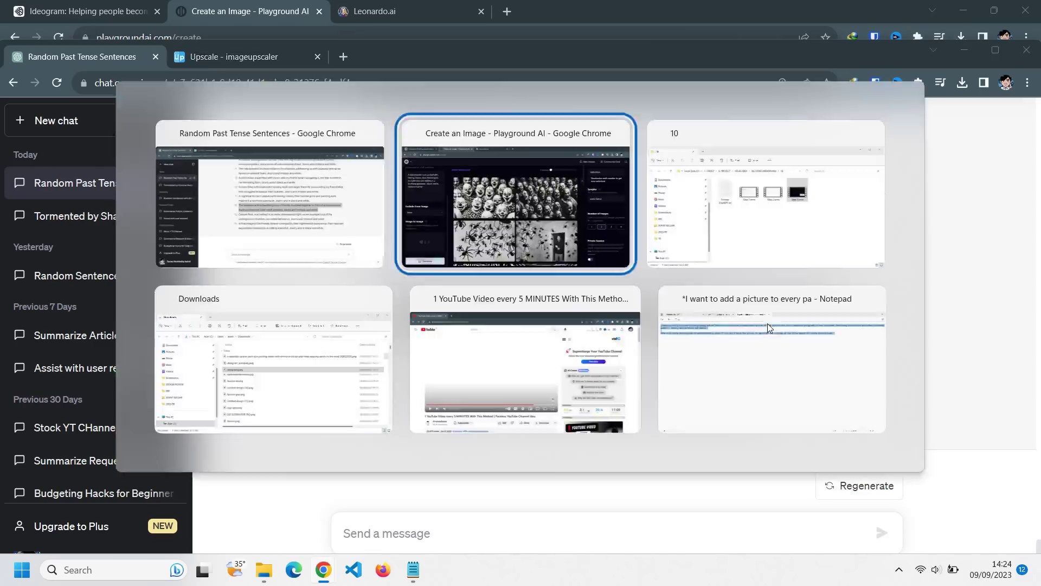
pyautogui.hotkey('ctrl', 'a')
pyautogui.hotkey('ctrl', 'v')
pyautogui.hotkey('ctrl', 'Return')
pyautogui.hotkey('alt', 'Tab')
pyautogui.click(525, 214)
pyautogui.moveTo(379, 346); pyautogui.dragTo(776, 371)
pyautogui.hotkey('ctrl', 'c')
pyautogui.hotkey('alt', 'Tab')
pyautogui.hotkey('ctrl', 'a')
pyautogui.hotkey('ctrl', 'v')
pyautogui.hotkey('ctrl', 'Return')
pyautogui.hotkey('alt', 'Tab')
pyautogui.moveTo(379, 393); pyautogui.dragTo(737, 410)
pyautogui.hotkey('ctrl', 'c')
pyautogui.hotkey('alt', 'Tab')
pyautogui.hotkey('ctrl', 'a')
pyautogui.hotkey('ctrl', 'v')
pyautogui.hotkey('ctrl', 'Return')
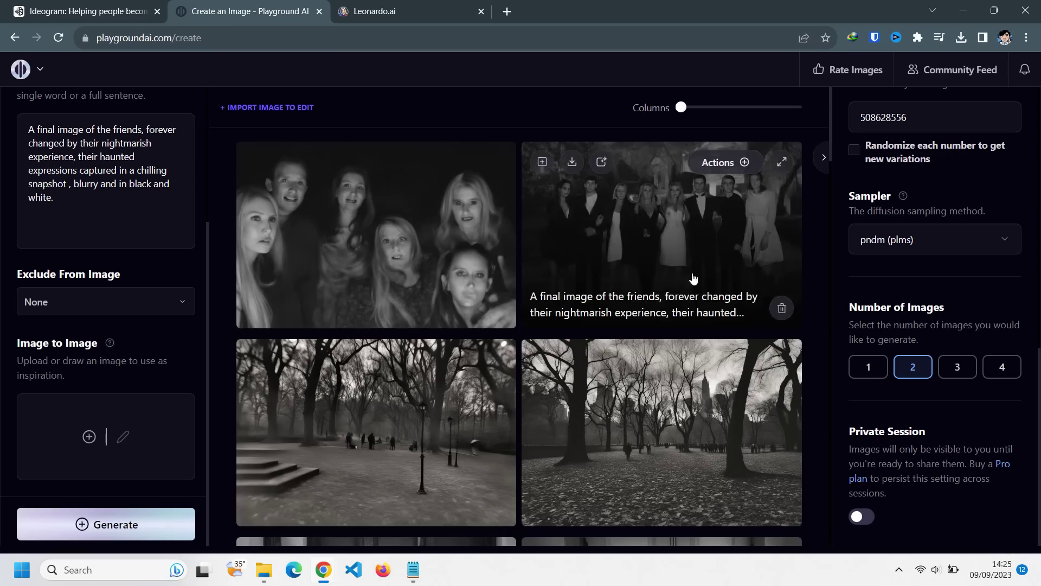
# - Download the final friends image and the shadowy ticket-booth figure image from the feed
pyautogui.click(286, 163)
pyautogui.scroll(-3, 682, 195)
pyautogui.scroll(-12, 575, 271)
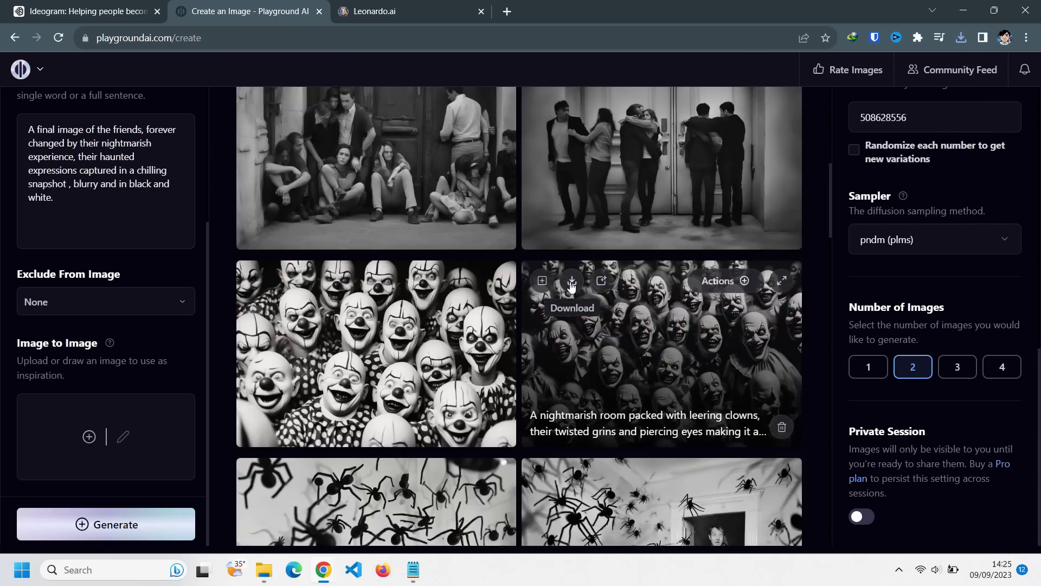
pyautogui.scroll(-15, 378, 274)
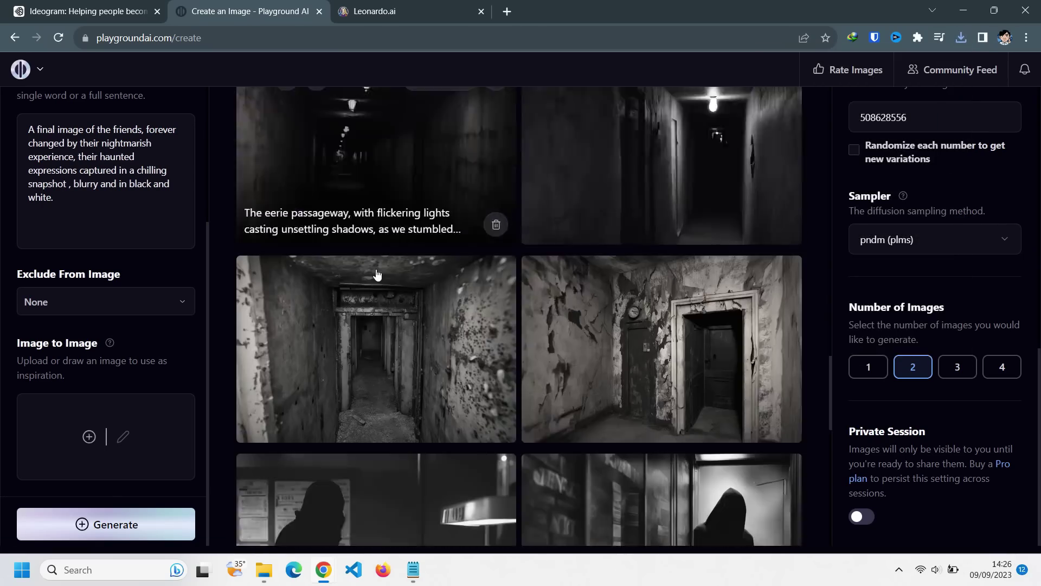
pyautogui.scroll(-4, 378, 274)
pyautogui.click(571, 178)
pyautogui.scroll(-9, 570, 178)
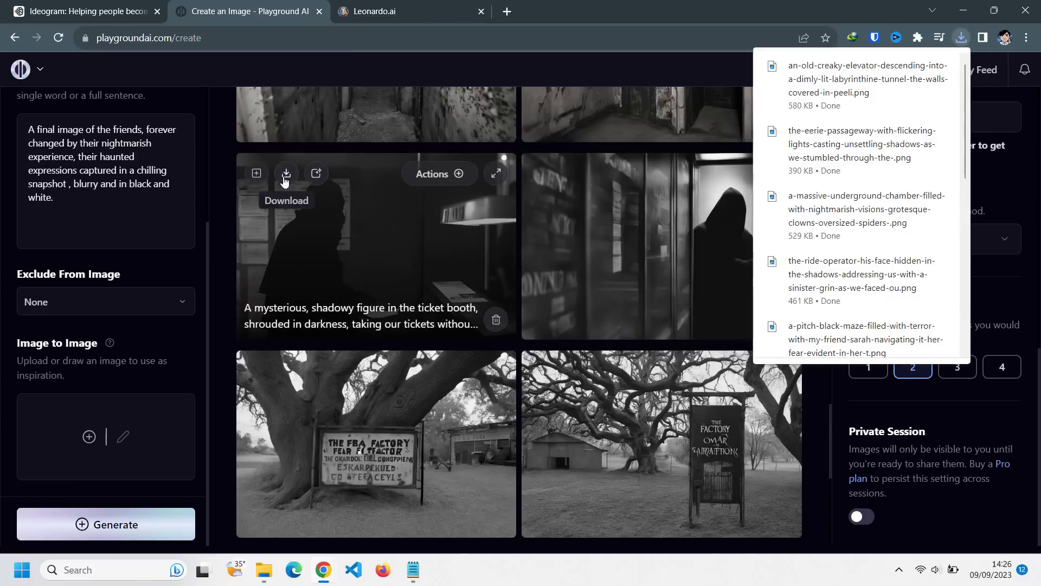
pyautogui.scroll(1, 637, 286)
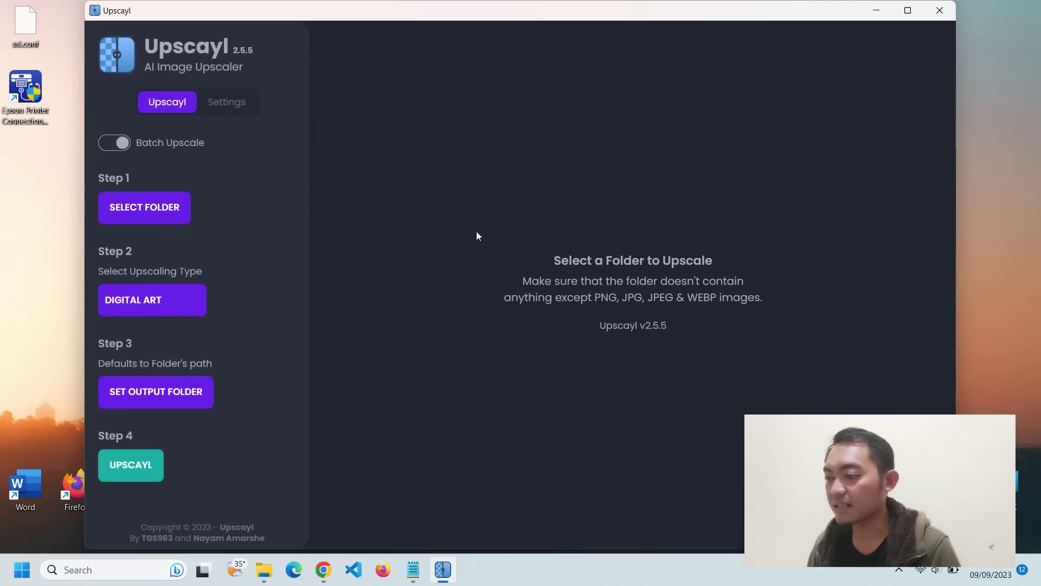
# - Batch-upscale the D:\IMAGES folder using the General Photo (Real-ESRGAN) model
pyautogui.click(114, 143)
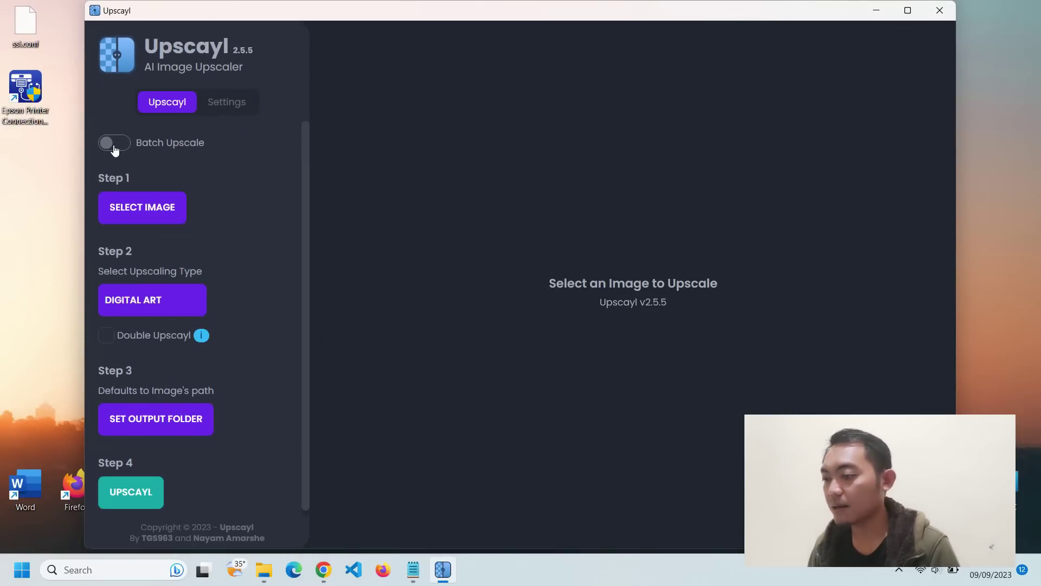
pyautogui.click(115, 148)
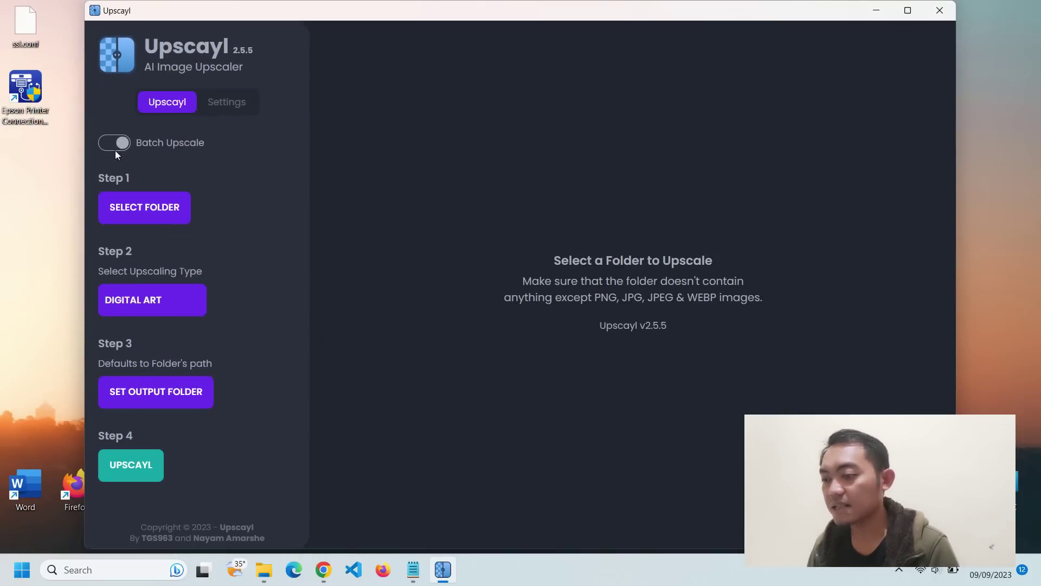
pyautogui.click(167, 215)
pyautogui.scroll(-1, 94, 218)
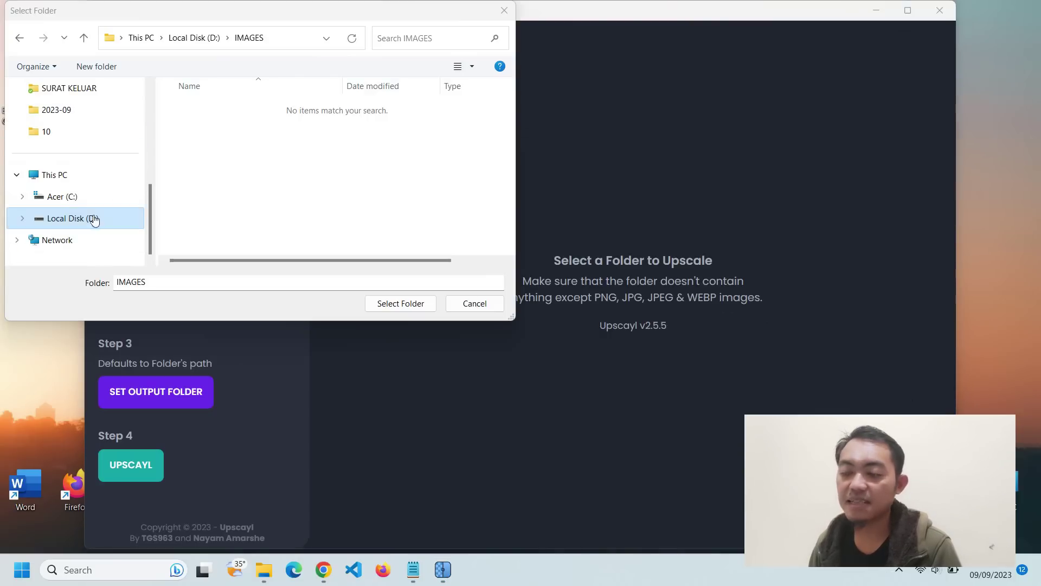
pyautogui.click(403, 307)
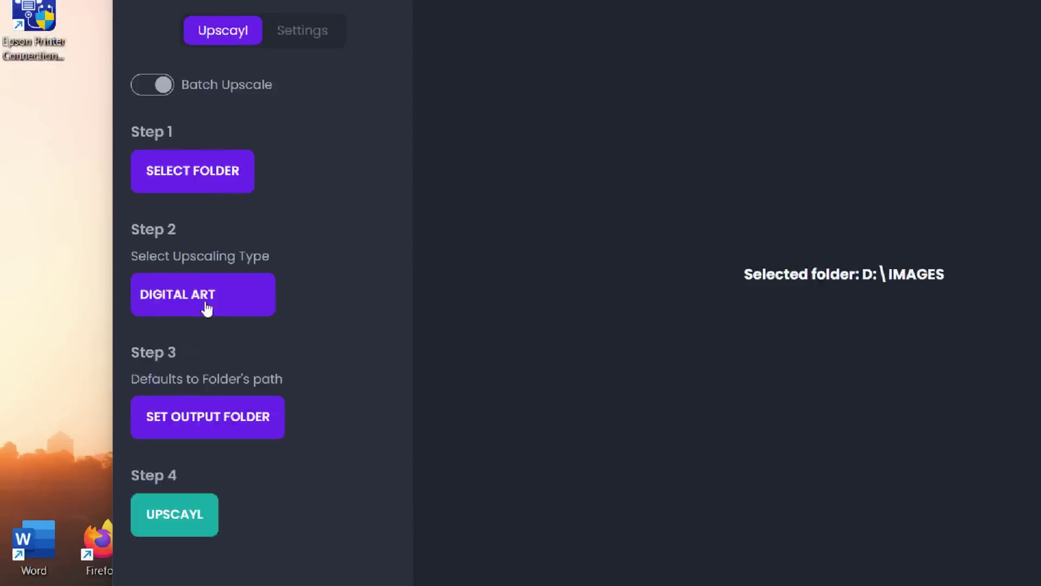
pyautogui.click(154, 309)
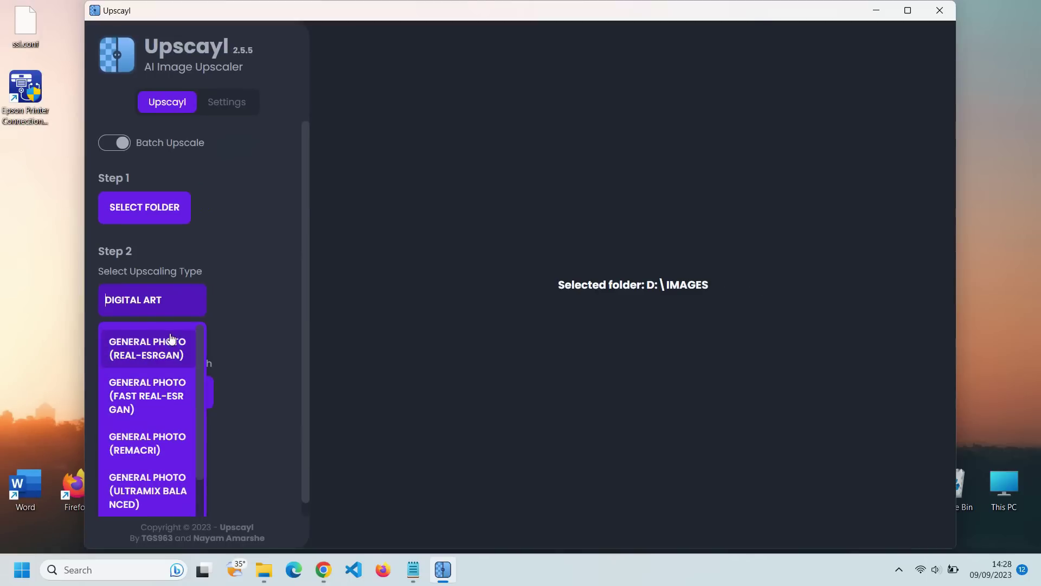
pyautogui.click(170, 395)
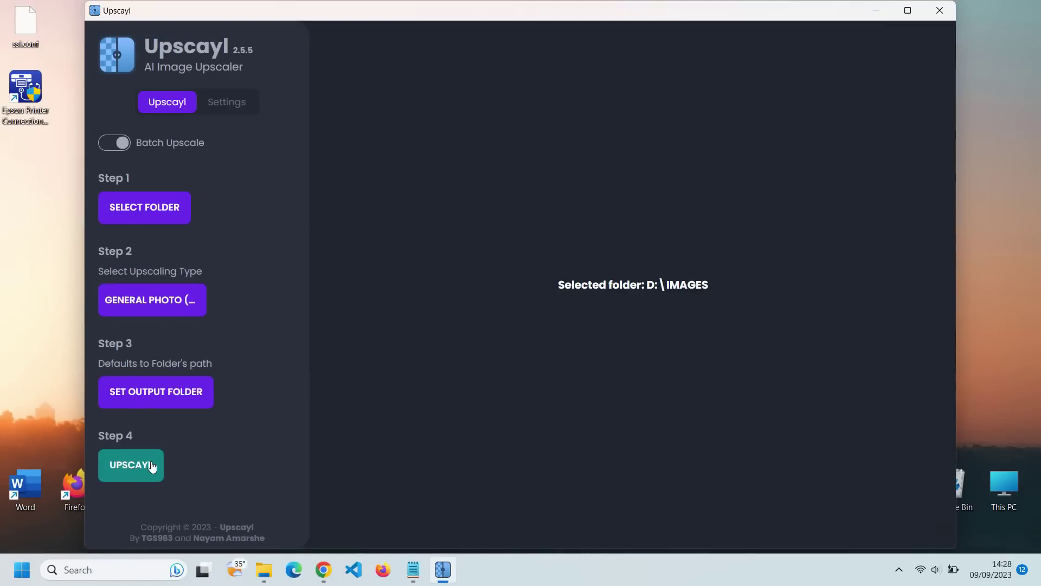
pyautogui.click(153, 465)
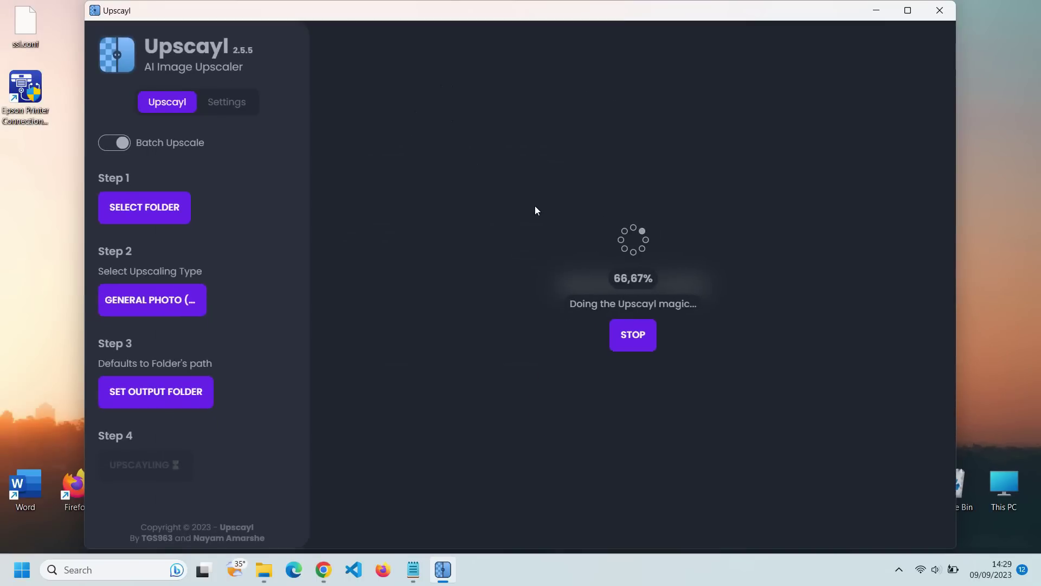
# - Open the D:\IMAGES_upscayled folder holding the 14 upscaled PNGs
pyautogui.click(637, 305)
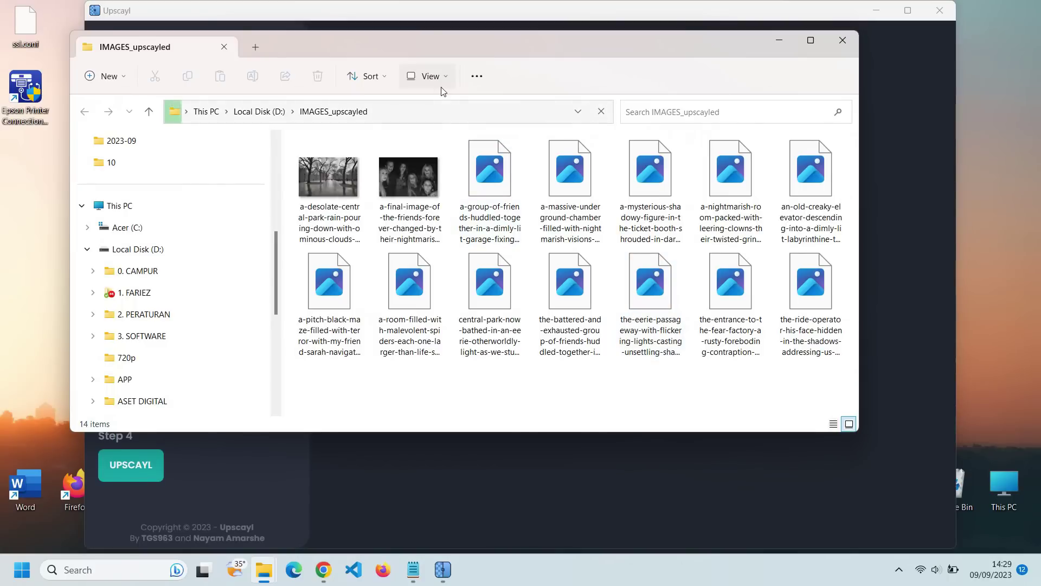
pyautogui.click(440, 78)
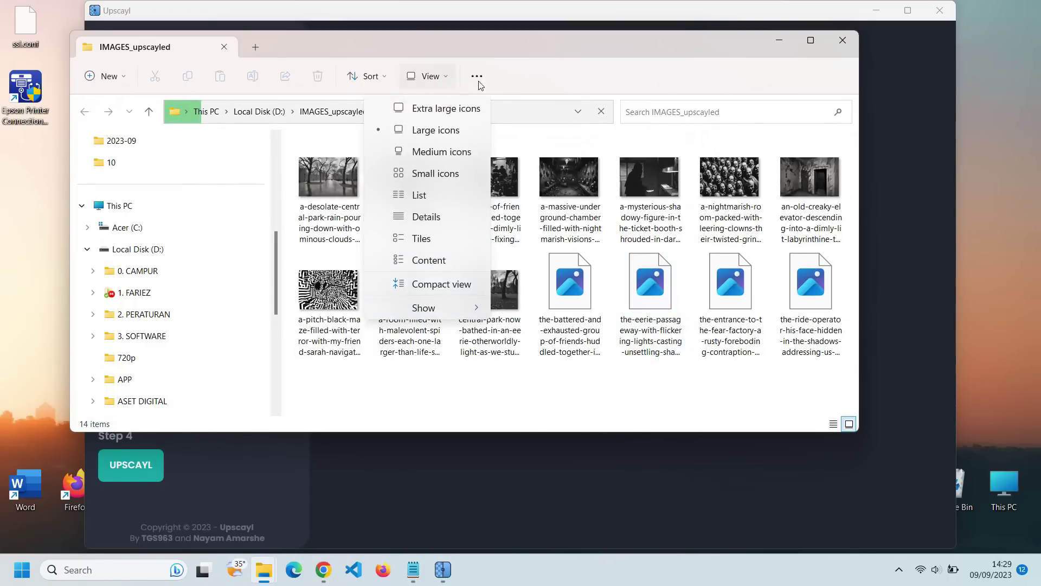
pyautogui.click(455, 128)
# - Check the Central Park image's properties: 12288 × 8192 pixels, 98.7 MB
pyautogui.rightClick(345, 212)
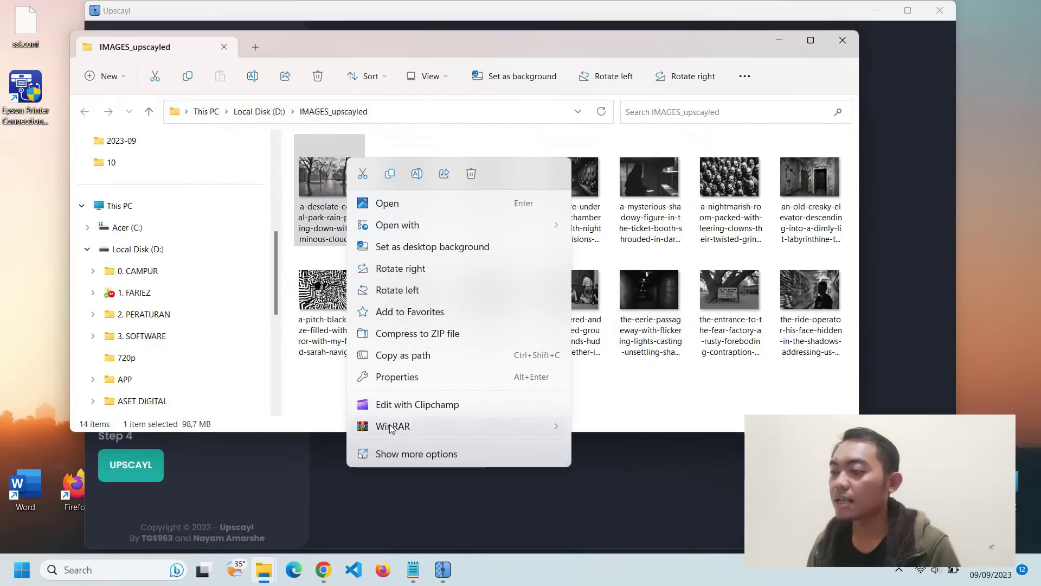
pyautogui.click(415, 453)
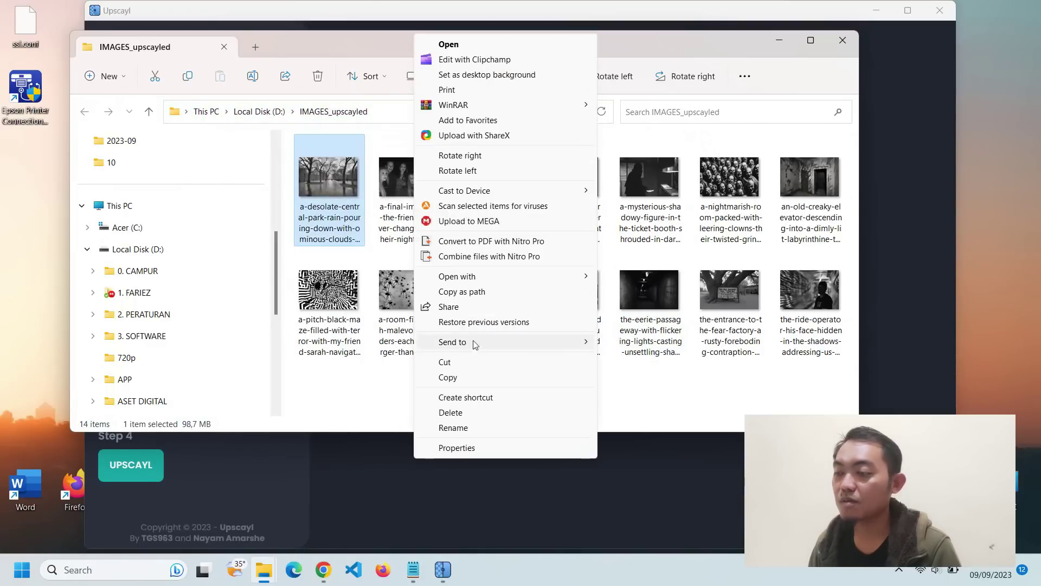
pyautogui.click(450, 446)
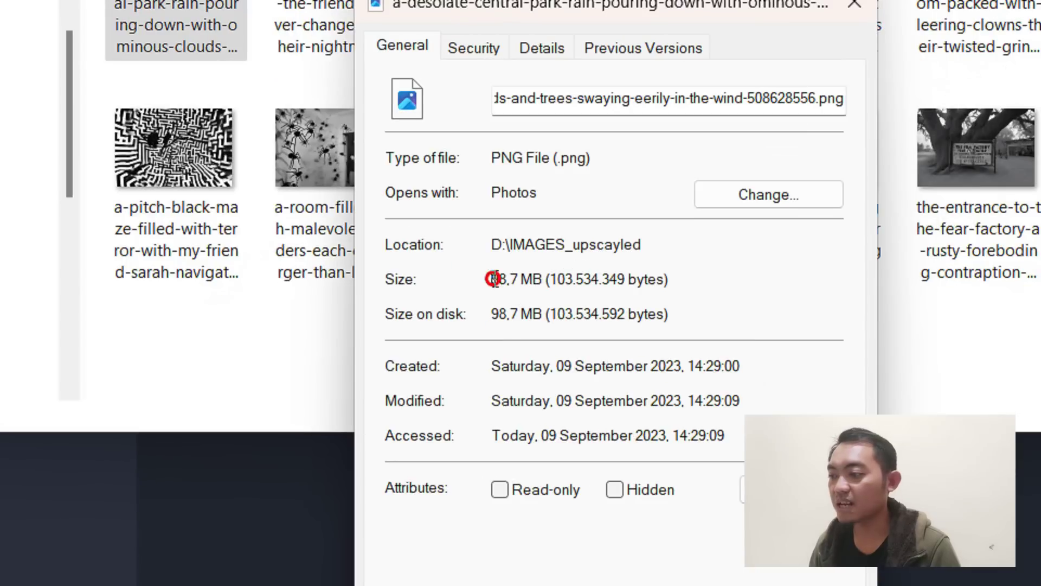
pyautogui.moveTo(492, 295); pyautogui.dragTo(647, 295)
pyautogui.click(515, 91)
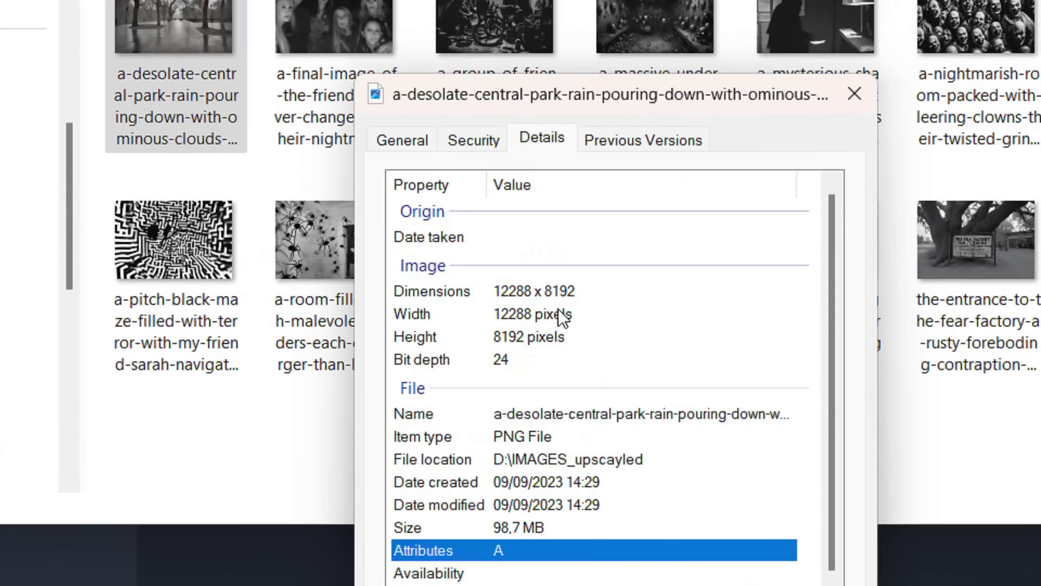
pyautogui.click(559, 296)
pyautogui.click(558, 314)
pyautogui.click(582, 534)
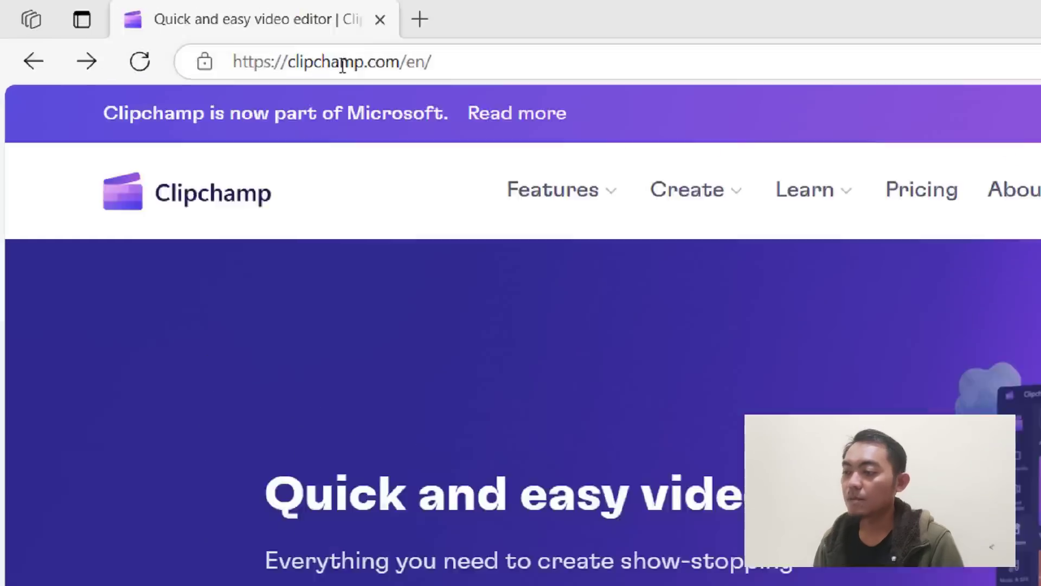
# - Sign in to Clipchamp with a Microsoft account and create a new video
pyautogui.click(342, 65)
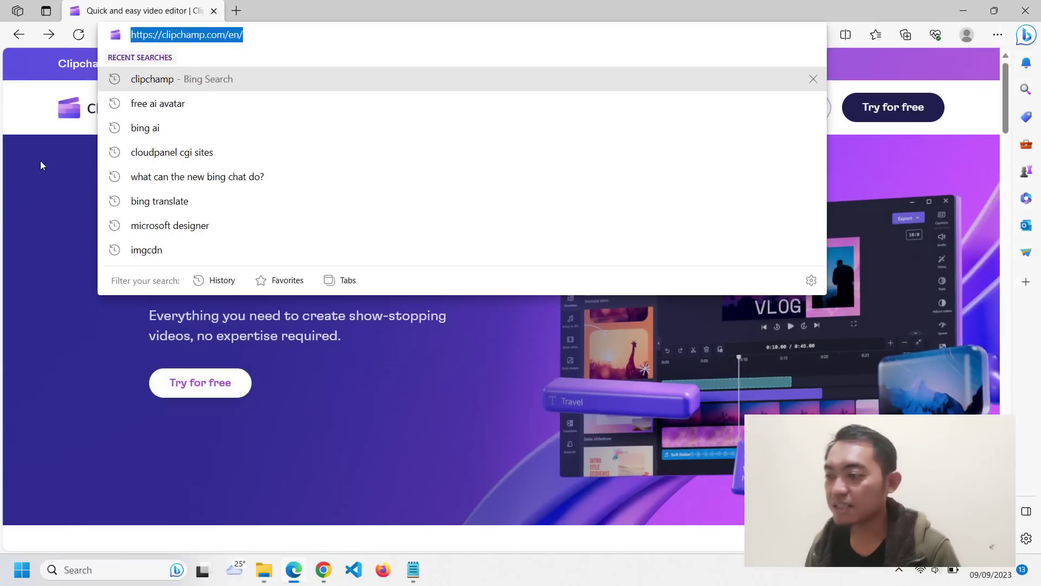
pyautogui.click(215, 209)
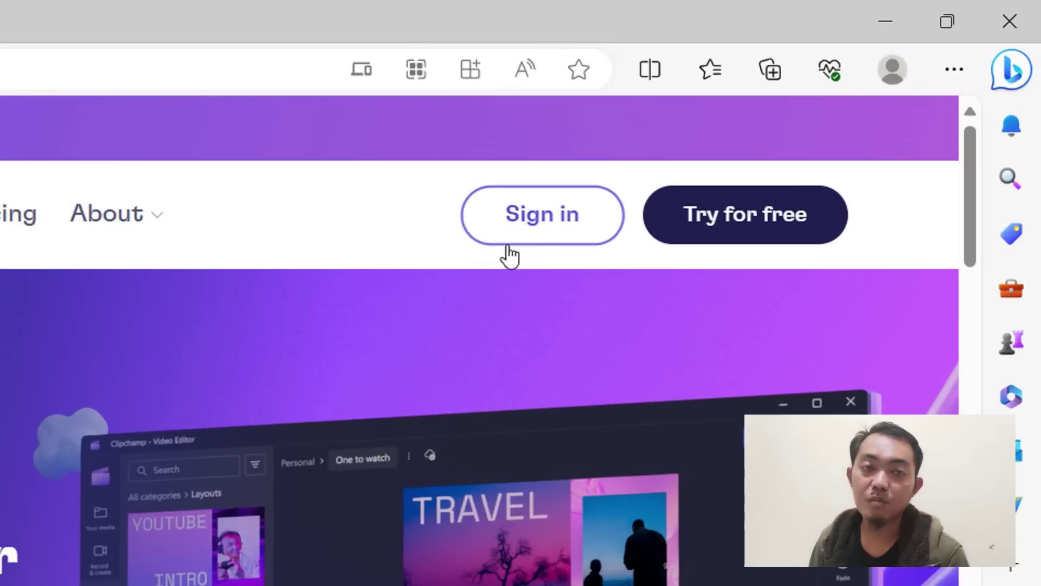
pyautogui.click(529, 225)
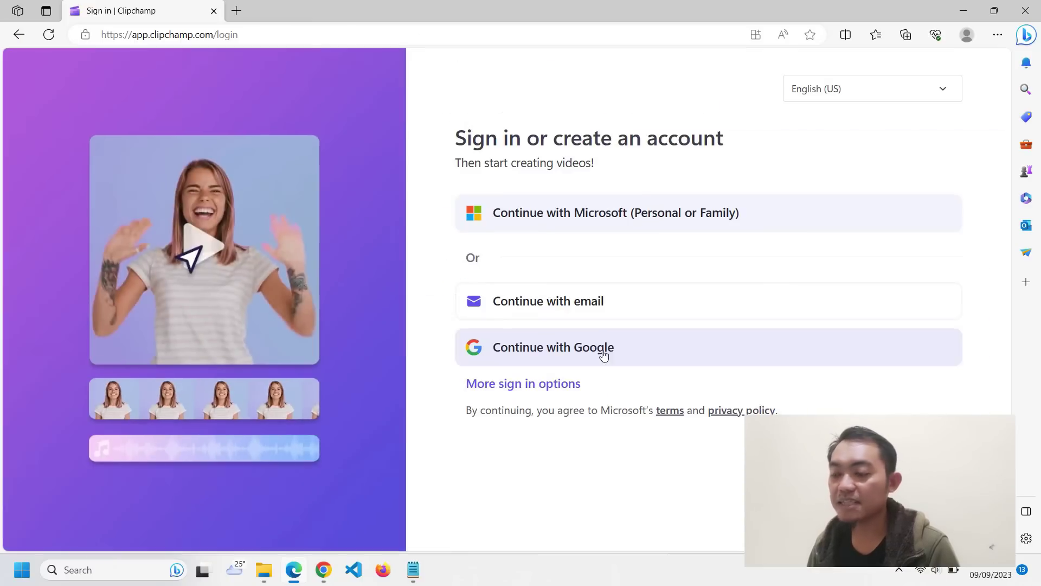
pyautogui.click(567, 219)
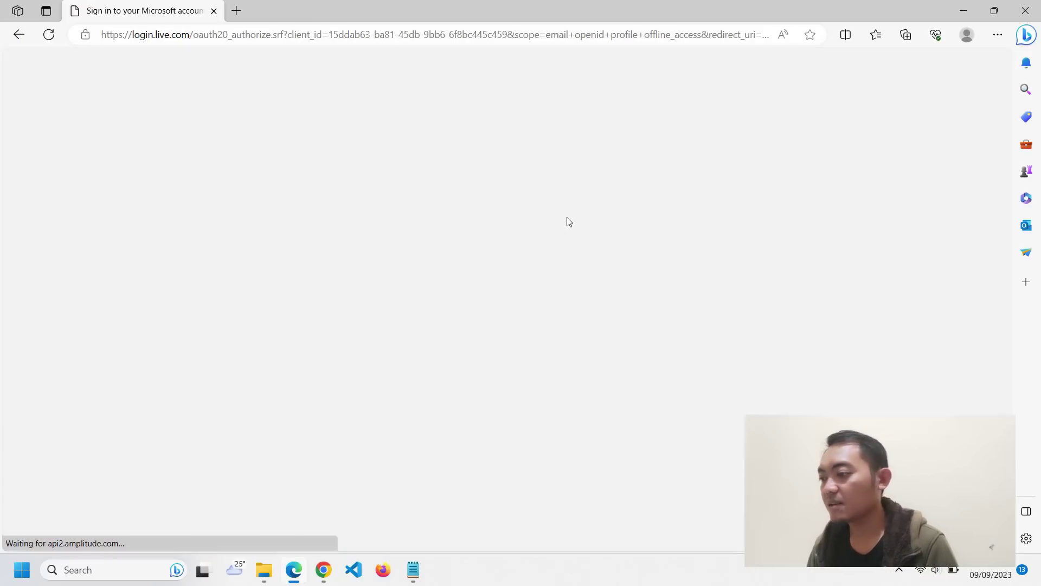
pyautogui.click(594, 302)
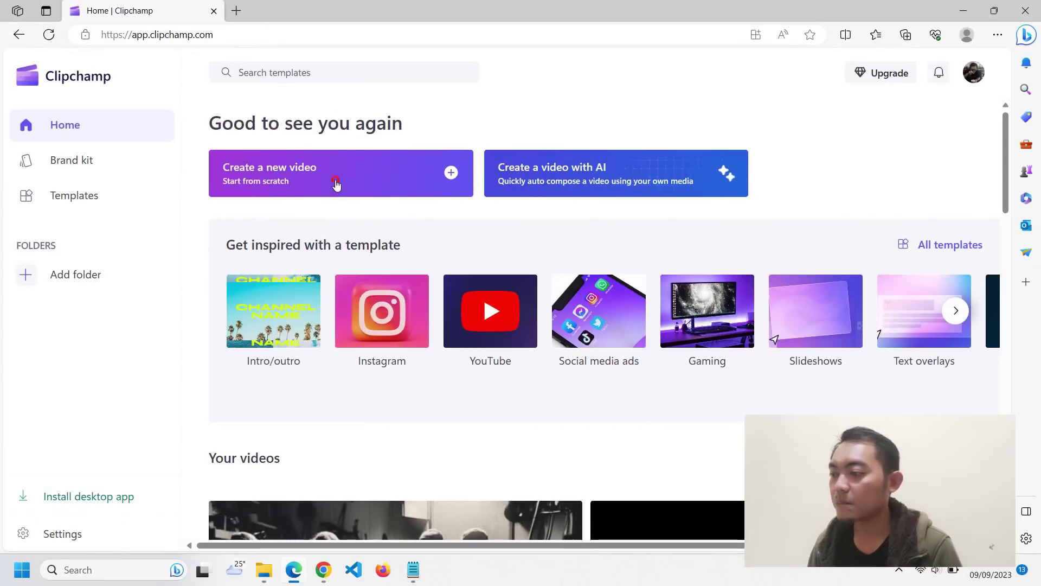
pyautogui.click(429, 312)
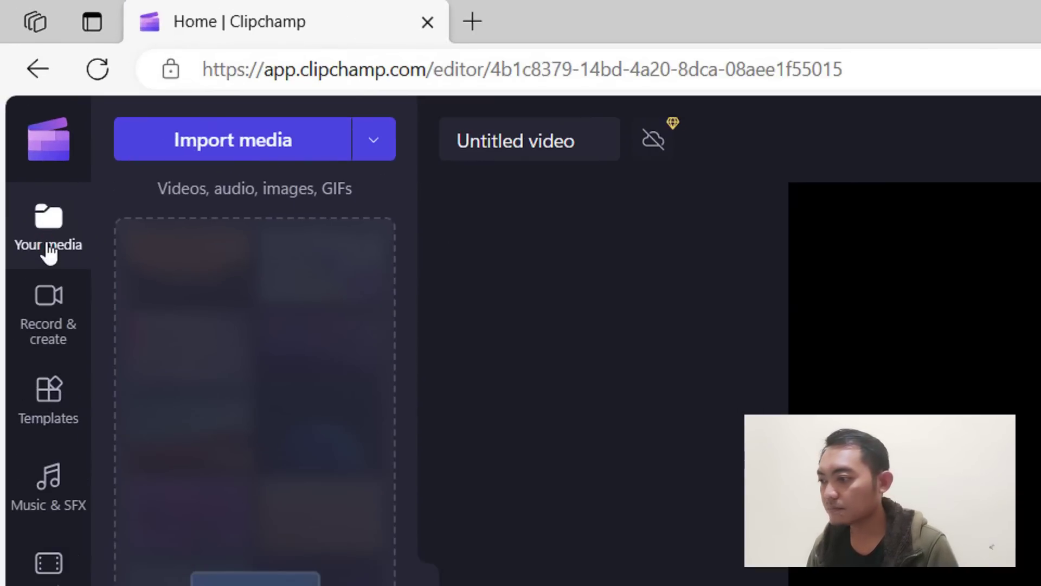
# - Drag the 14 scene images from the IMAGES folder into Your media
pyautogui.click(48, 249)
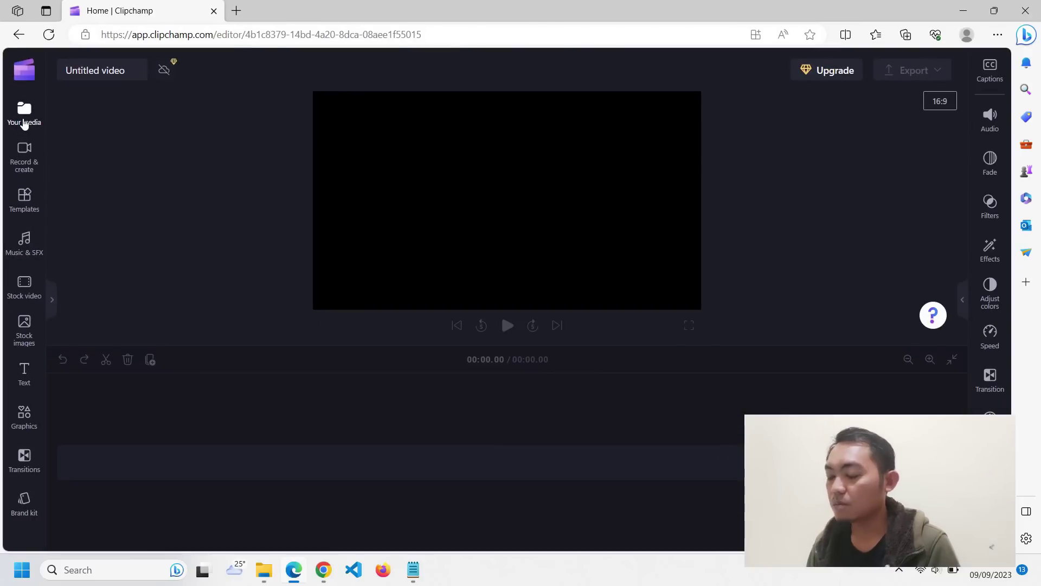
pyautogui.click(24, 121)
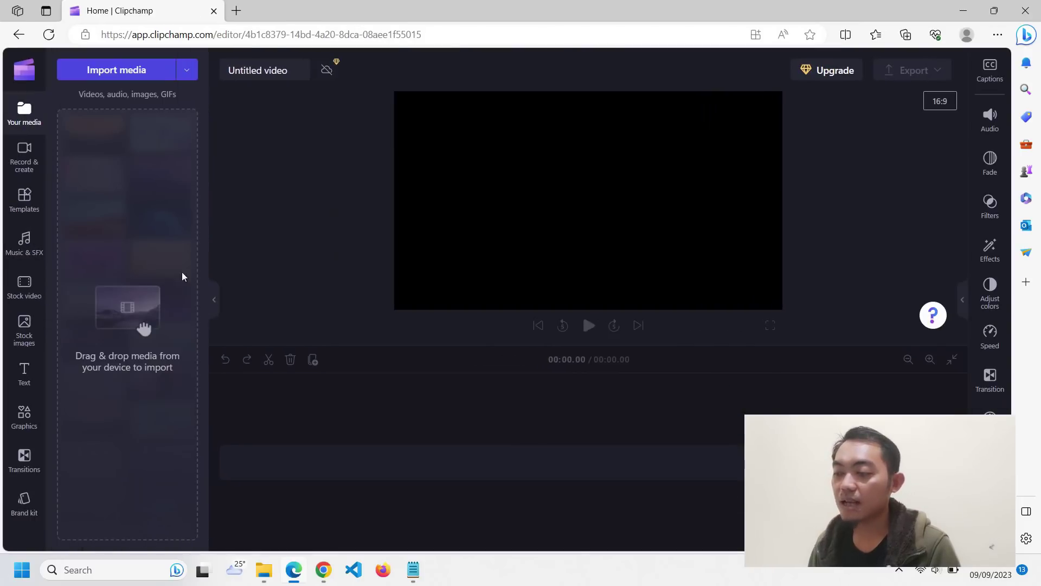
pyautogui.click(266, 572)
pyautogui.moveTo(511, 126); pyautogui.dragTo(650, 210)
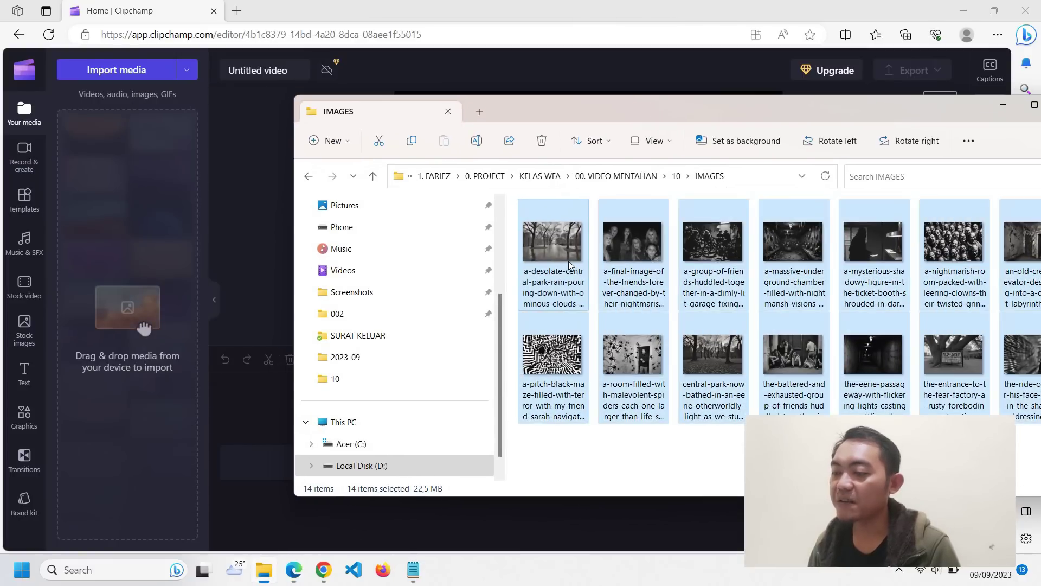
pyautogui.moveTo(564, 228); pyautogui.dragTo(144, 303)
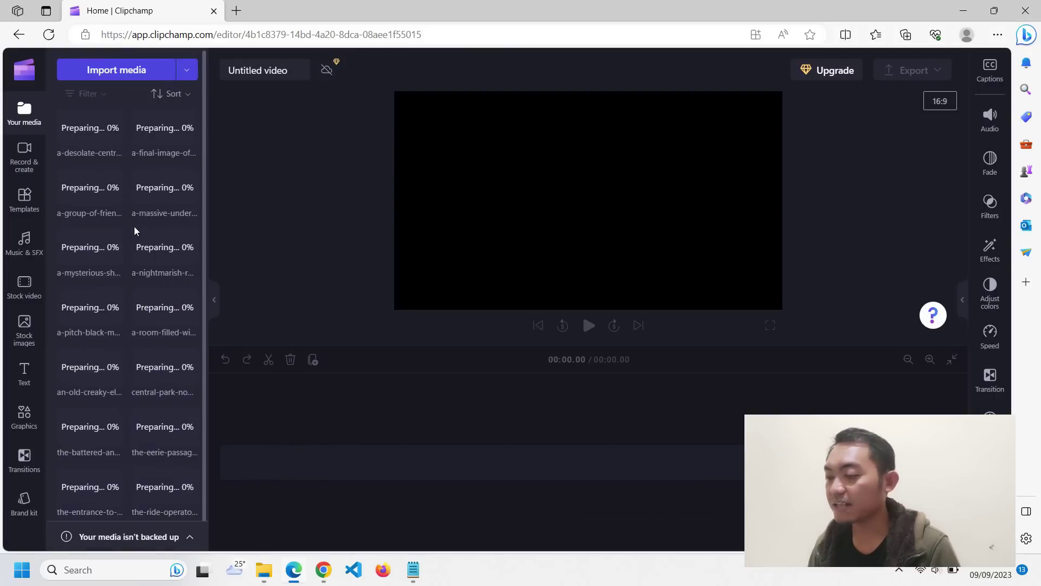
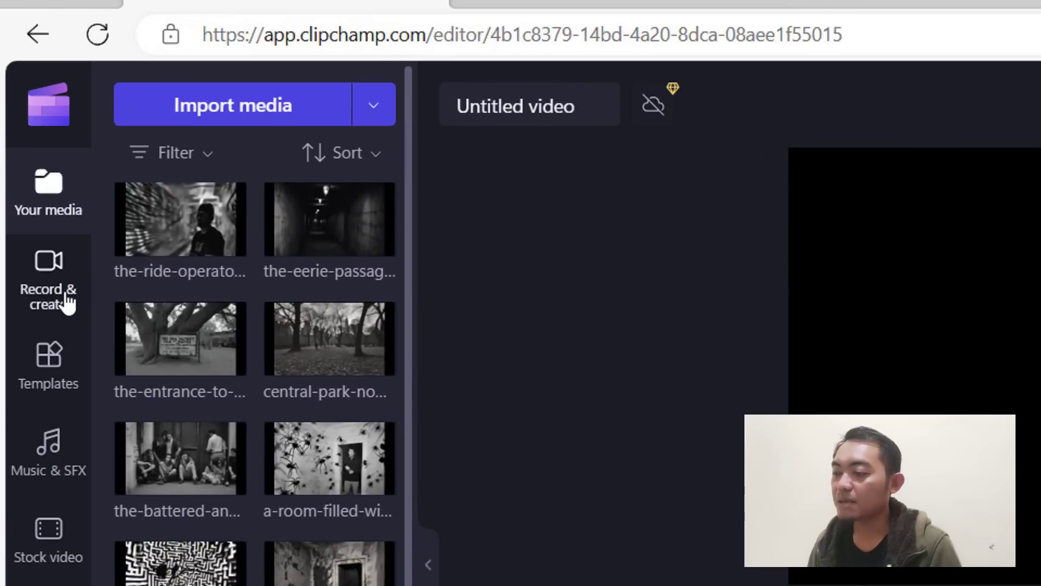
# - Start a text-to-speech narration in English (United States) with the Guy voice
pyautogui.click(67, 302)
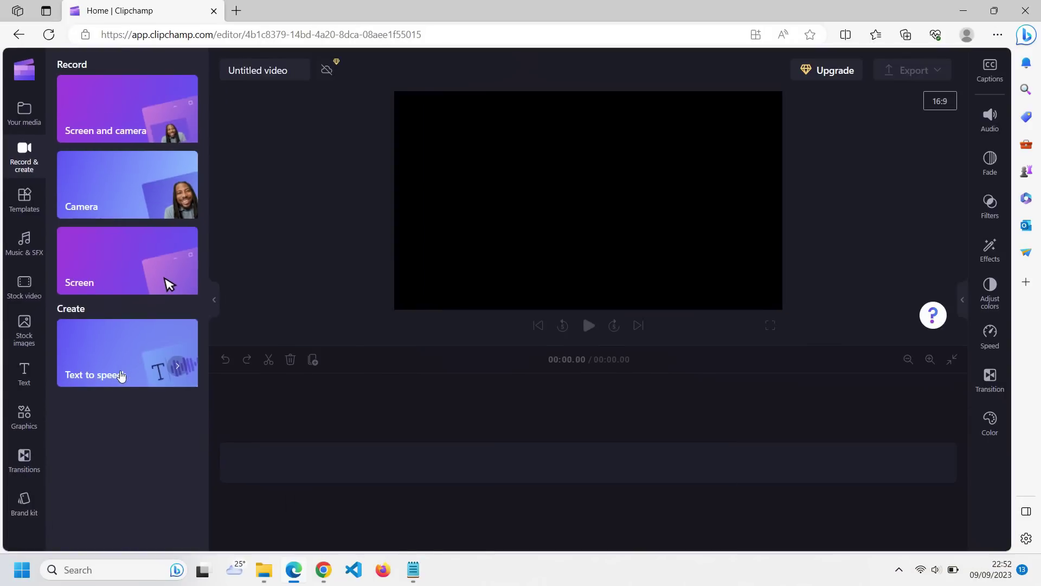
pyautogui.click(140, 369)
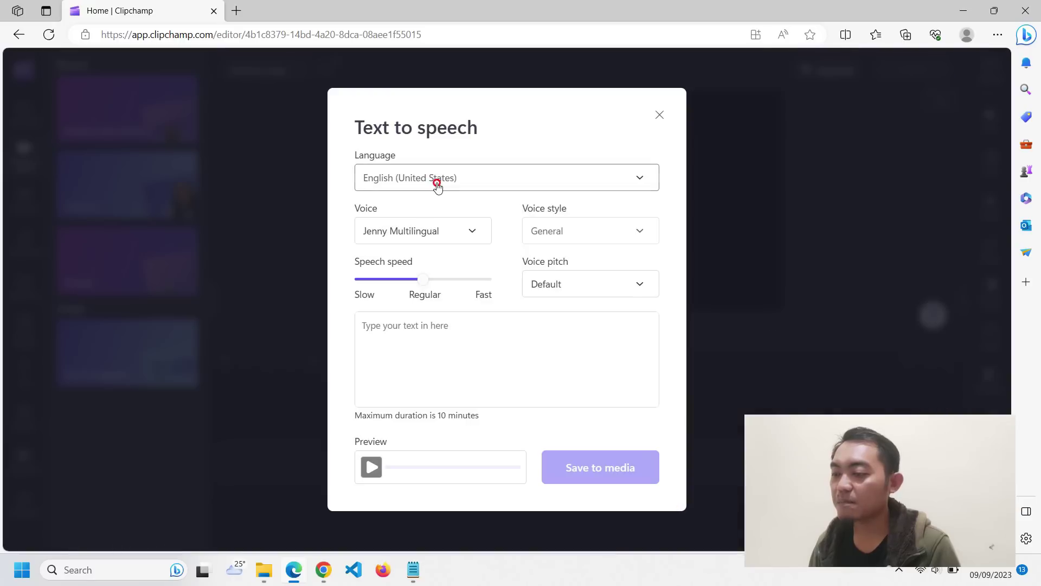
pyautogui.click(437, 185)
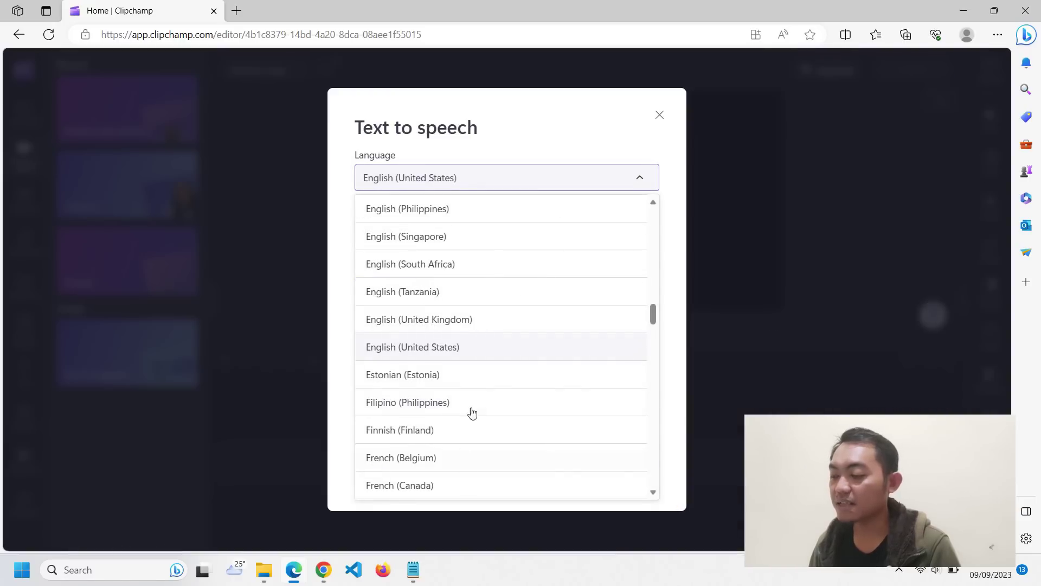
pyautogui.click(502, 128)
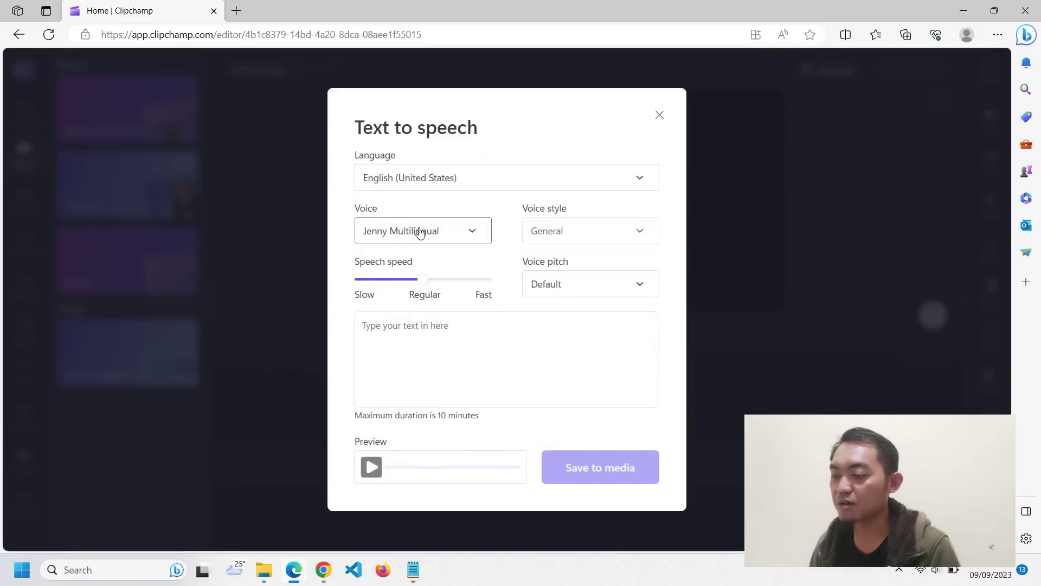
pyautogui.click(420, 232)
pyautogui.click(402, 320)
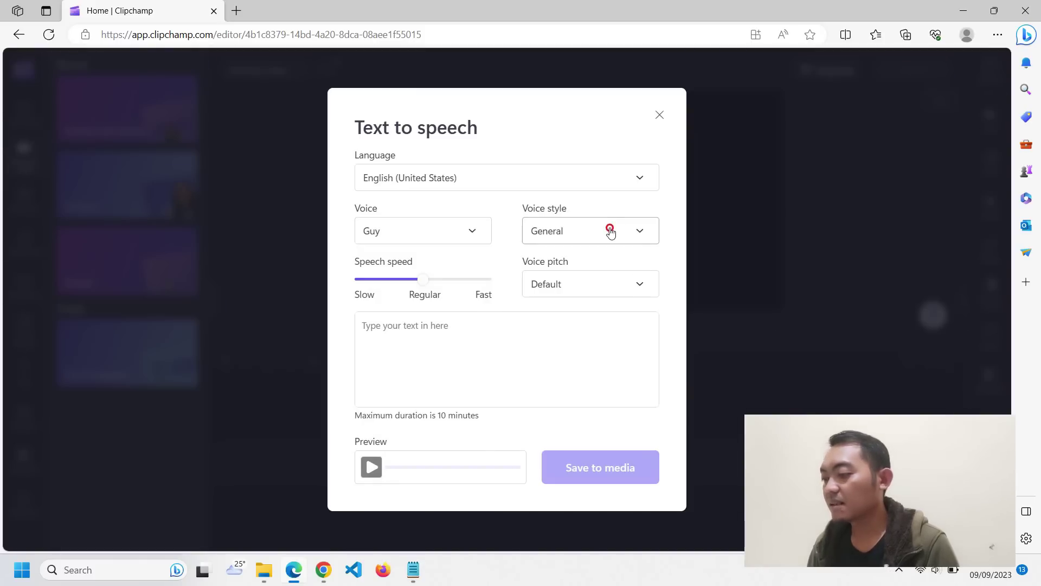
# - Set the voice style to Whispering and bring up the ChatGPT horror story
pyautogui.click(609, 230)
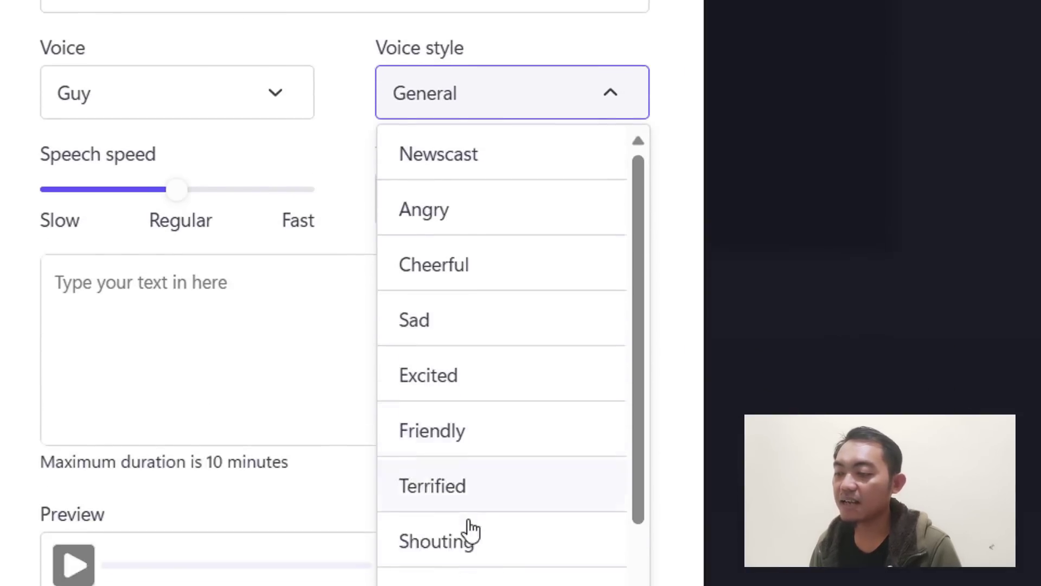
pyautogui.scroll(-5, 471, 529)
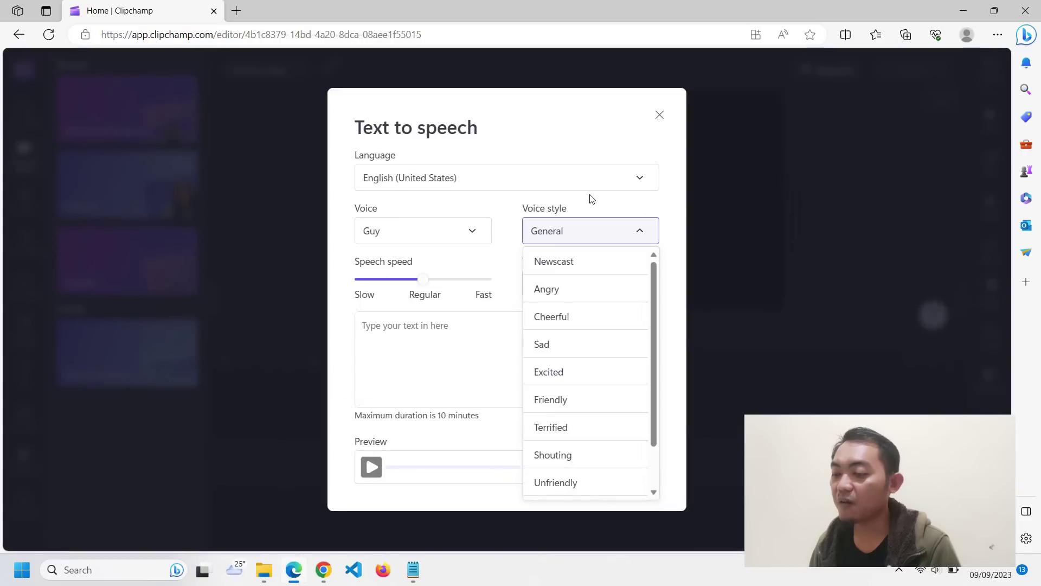
pyautogui.click(570, 353)
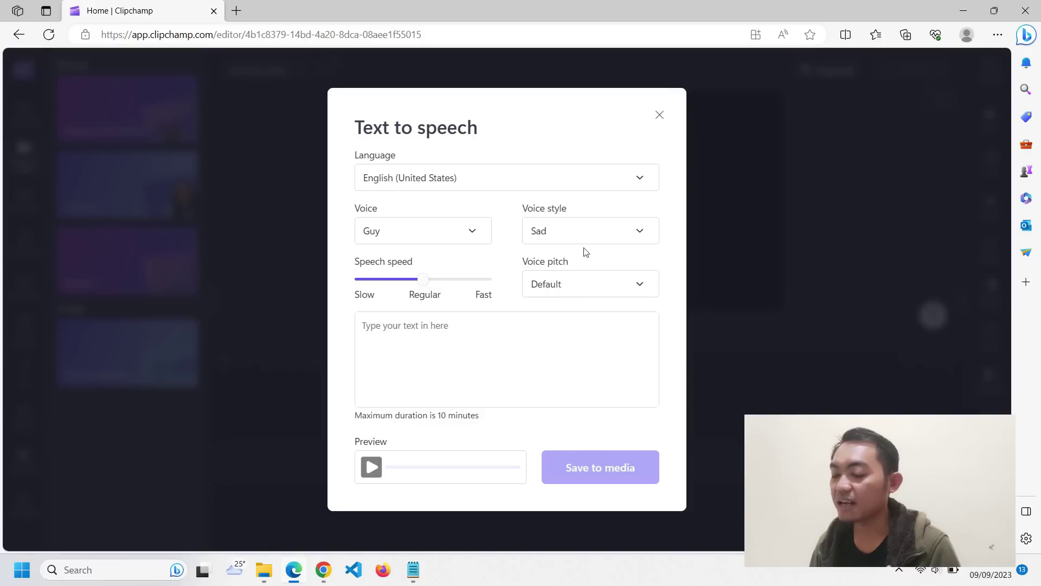
pyautogui.click(586, 232)
pyautogui.scroll(-1, 569, 391)
pyautogui.click(566, 457)
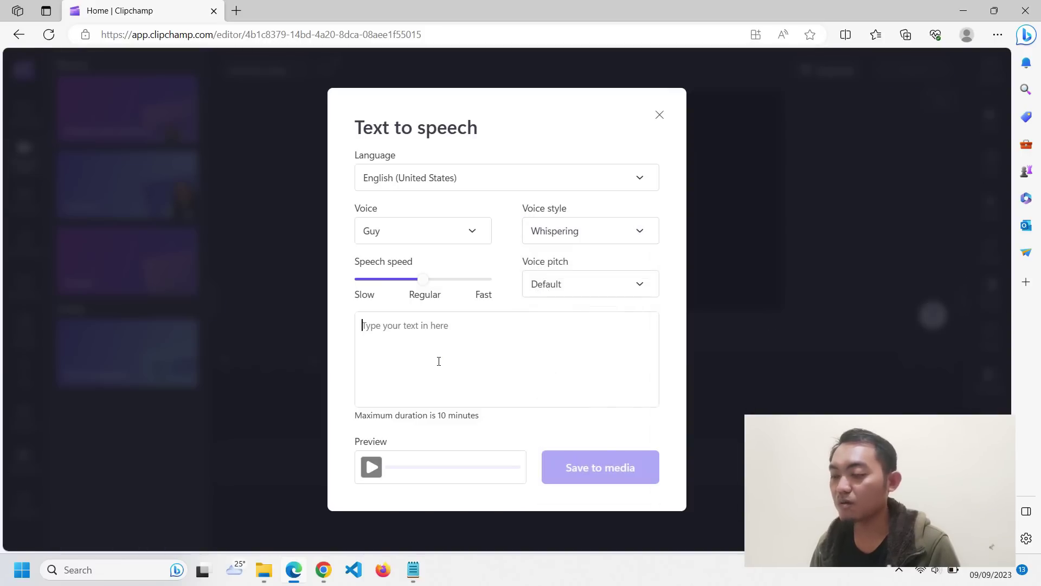
pyautogui.moveTo(324, 569)
pyautogui.click(251, 498)
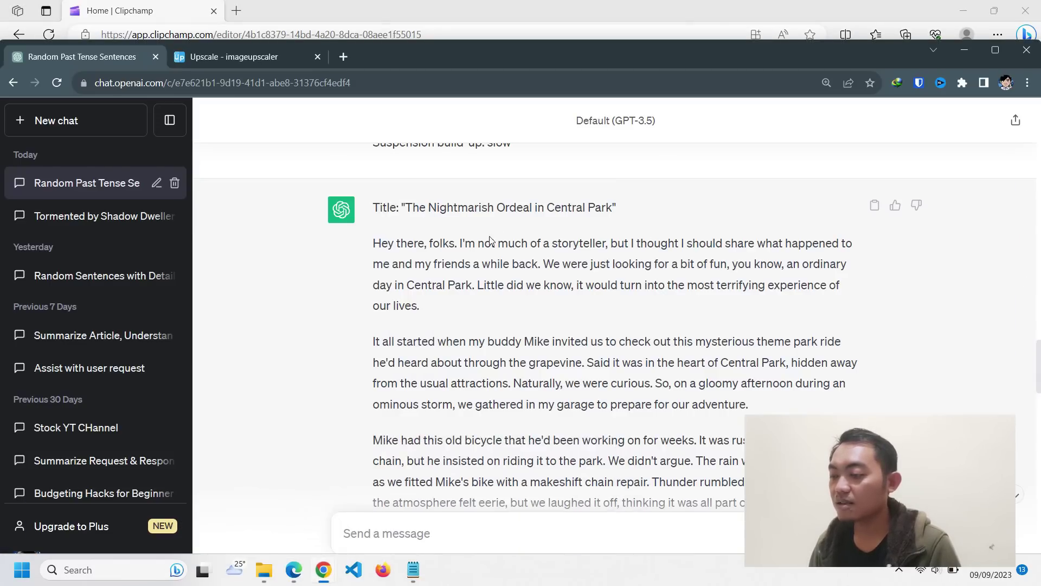
# - Copy the story's opening paragraph from ChatGPT into the text-to-speech box
pyautogui.moveTo(381, 247); pyautogui.dragTo(434, 300)
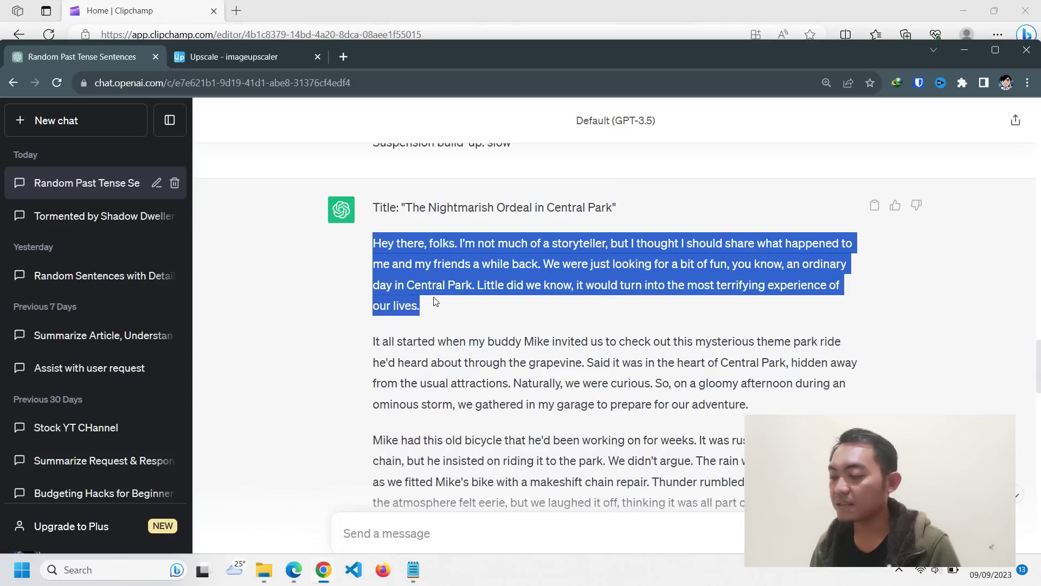
pyautogui.hotkey('ctrl', 'c')
pyautogui.hotkey('alt', 'Tab')
pyautogui.click(432, 367)
pyautogui.hotkey('ctrl', 'v')
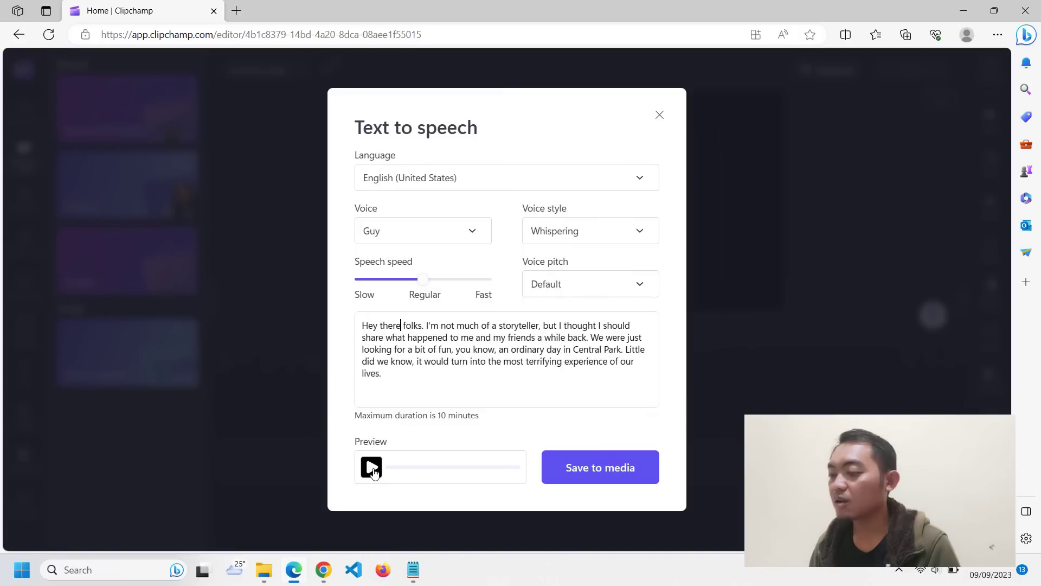
# - Preview the whispered narration and save the 0:19 clip to the media library
pyautogui.click(499, 356)
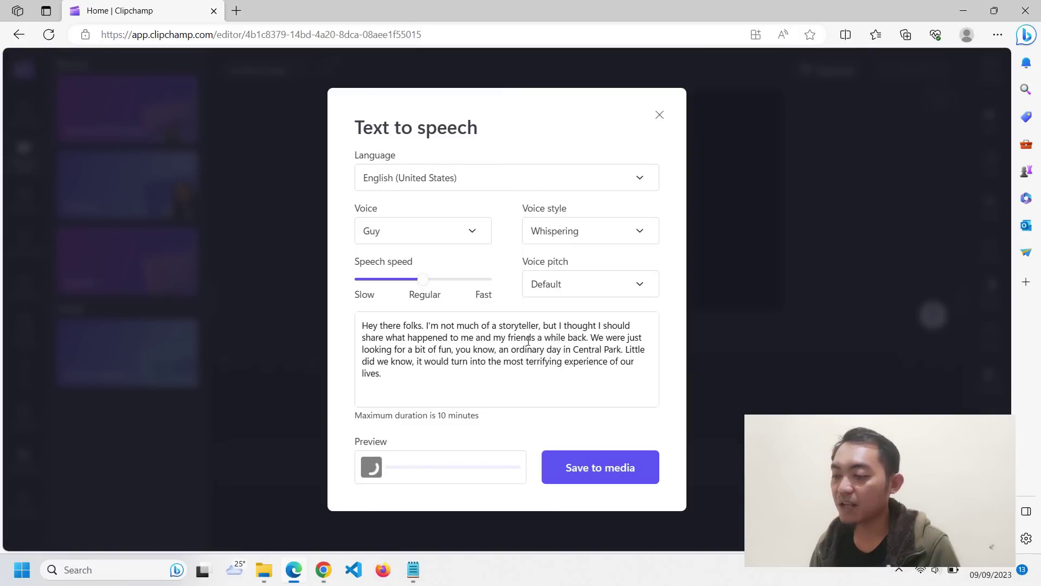
pyautogui.press('XF86AudioRaiseVolume')
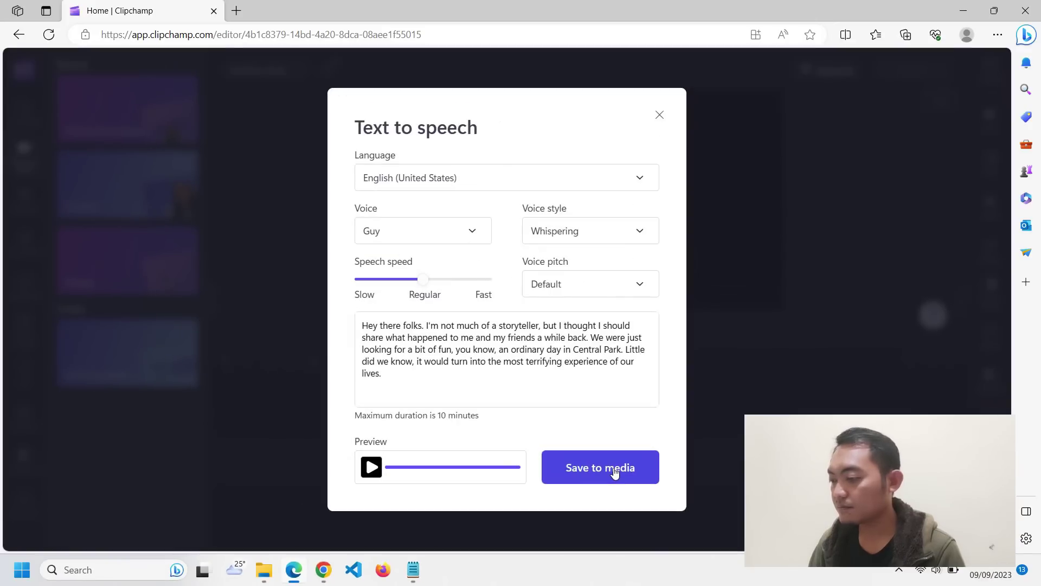
pyautogui.click(545, 358)
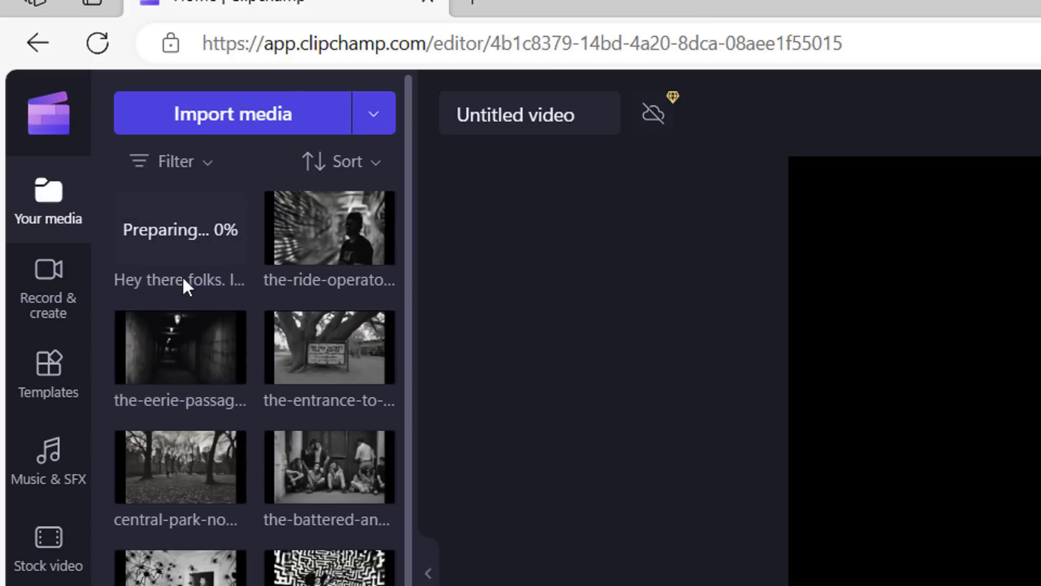
# - Place the 0:19 whispered voiceover at the start of the timeline
pyautogui.moveTo(197, 244); pyautogui.dragTo(1040, 585)
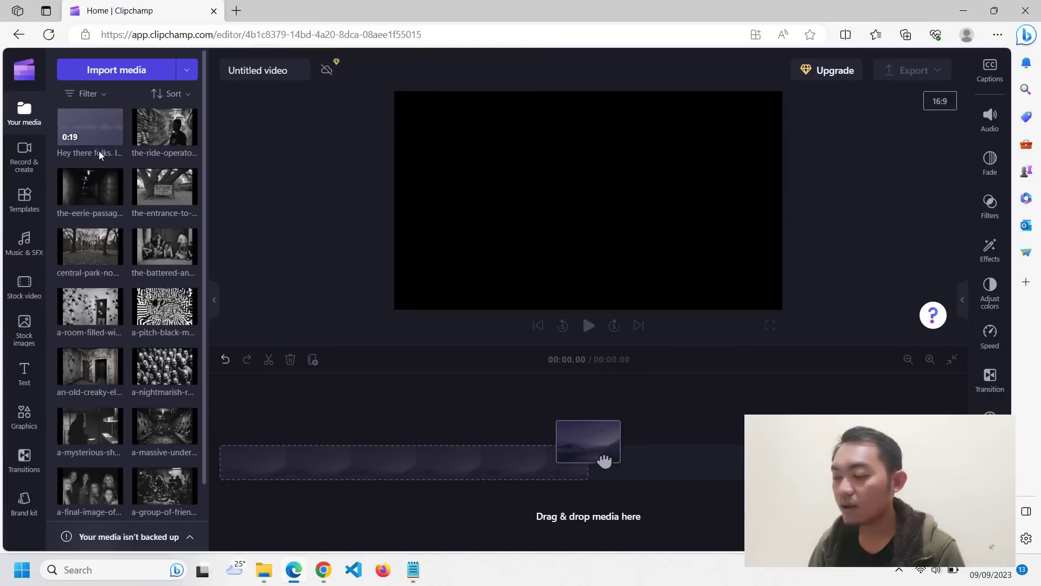
pyautogui.moveTo(604, 460); pyautogui.dragTo(258, 511)
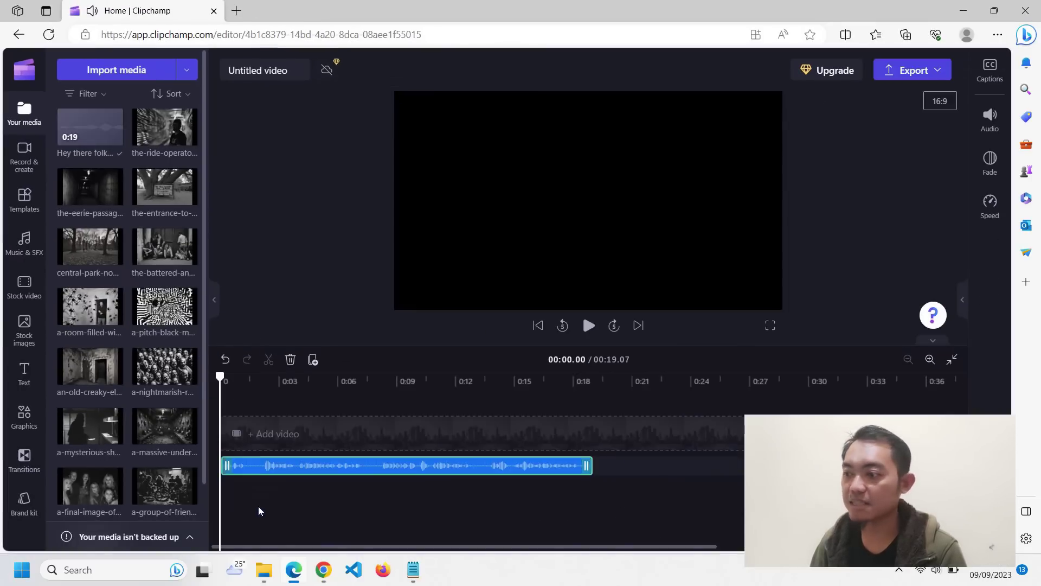
pyautogui.scroll(-1, 122, 279)
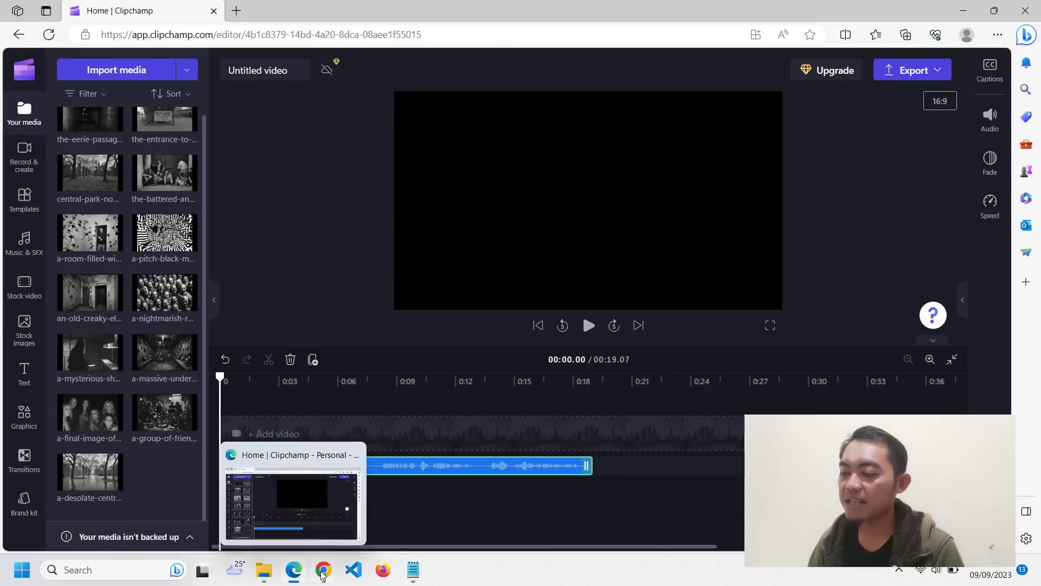
pyautogui.moveTo(324, 574)
pyautogui.click(156, 510)
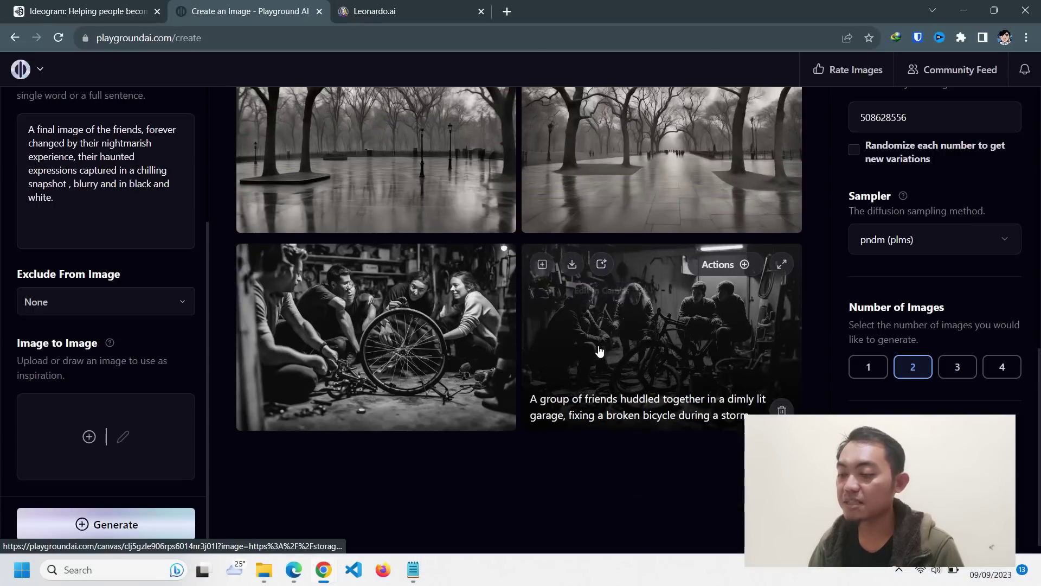
pyautogui.hotkey('alt', 'Tab')
# - Add the group-of-friends image above it, stretched to 19.07 and filling the frame
pyautogui.moveTo(162, 449); pyautogui.dragTo(235, 442)
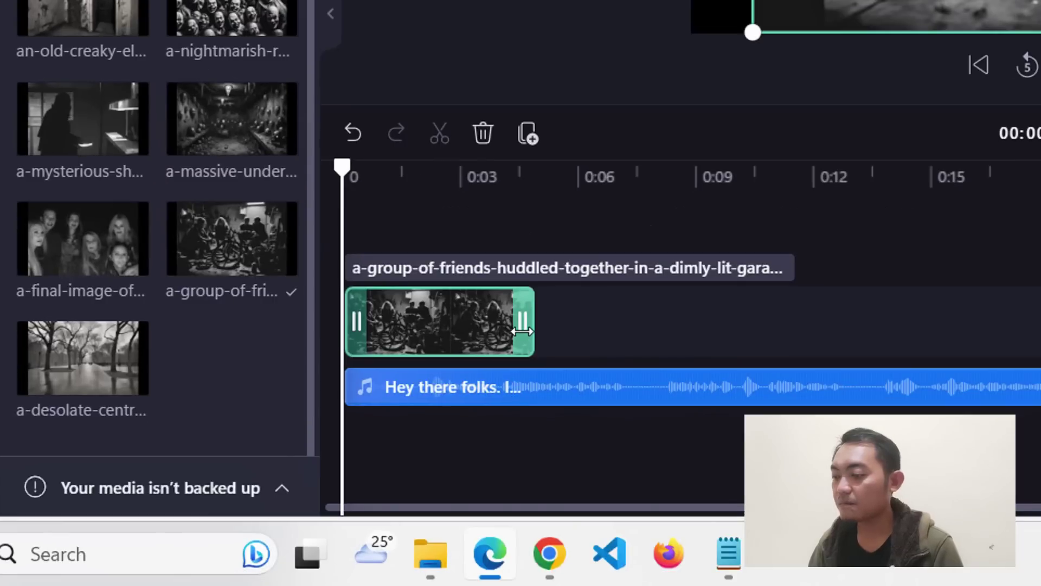
pyautogui.moveTo(310, 455); pyautogui.dragTo(427, 449)
pyautogui.moveTo(756, 315)
pyautogui.mouseDown()
pyautogui.moveTo(897, 332)
pyautogui.moveTo(824, 329)
pyautogui.mouseUp()
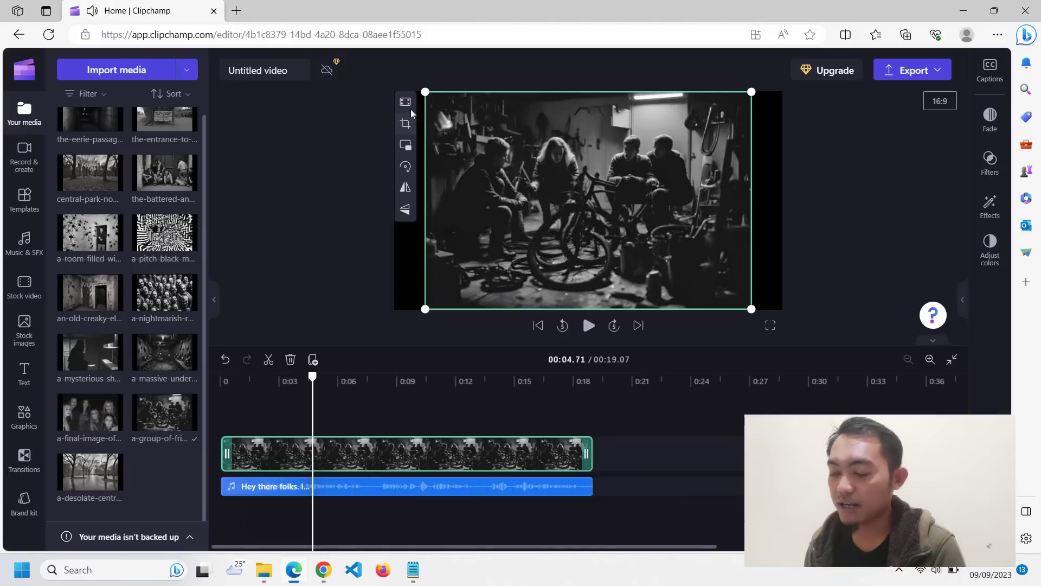
pyautogui.click(407, 104)
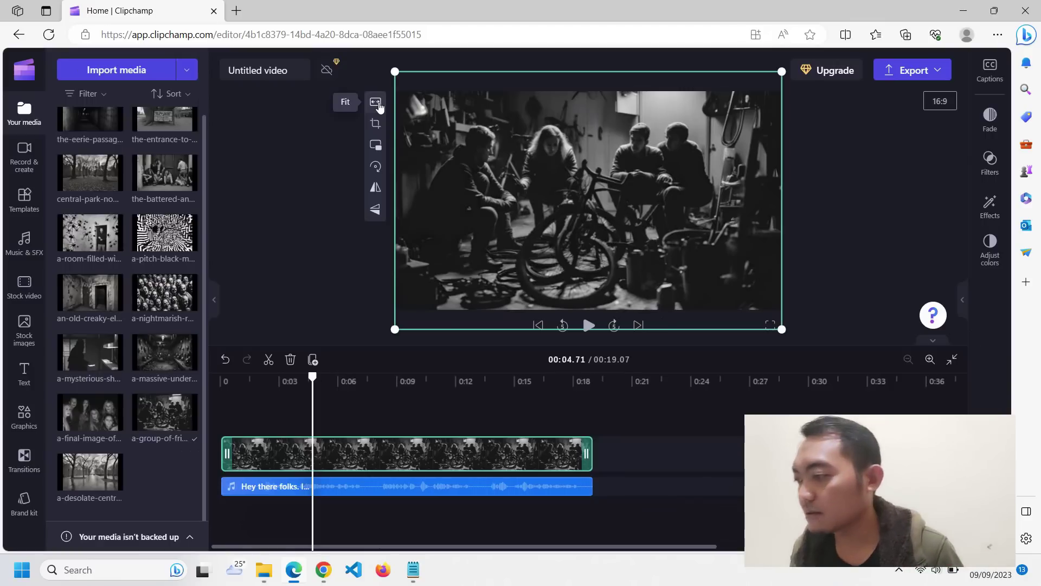
pyautogui.click(379, 103)
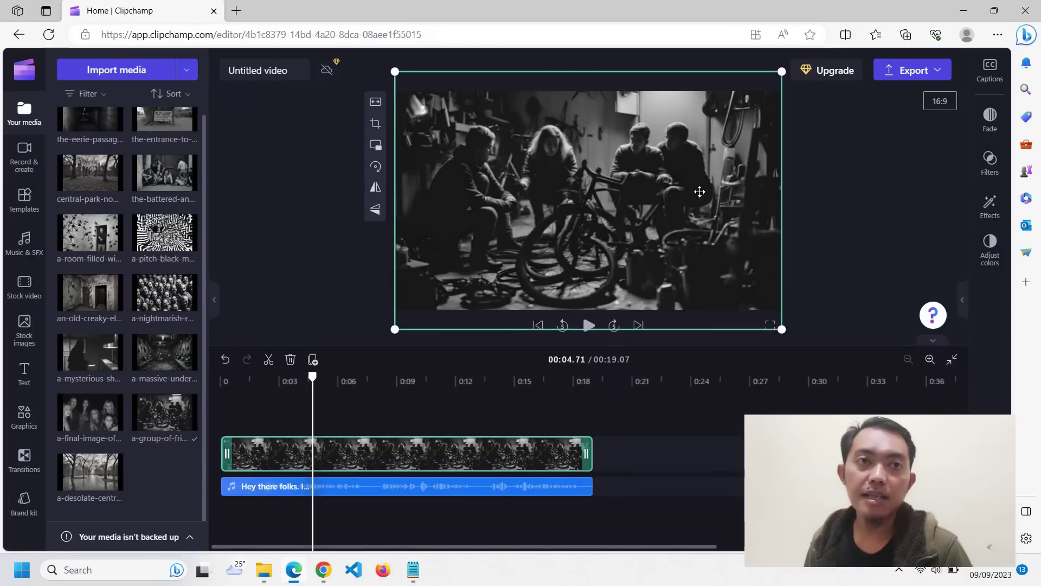
pyautogui.click(707, 298)
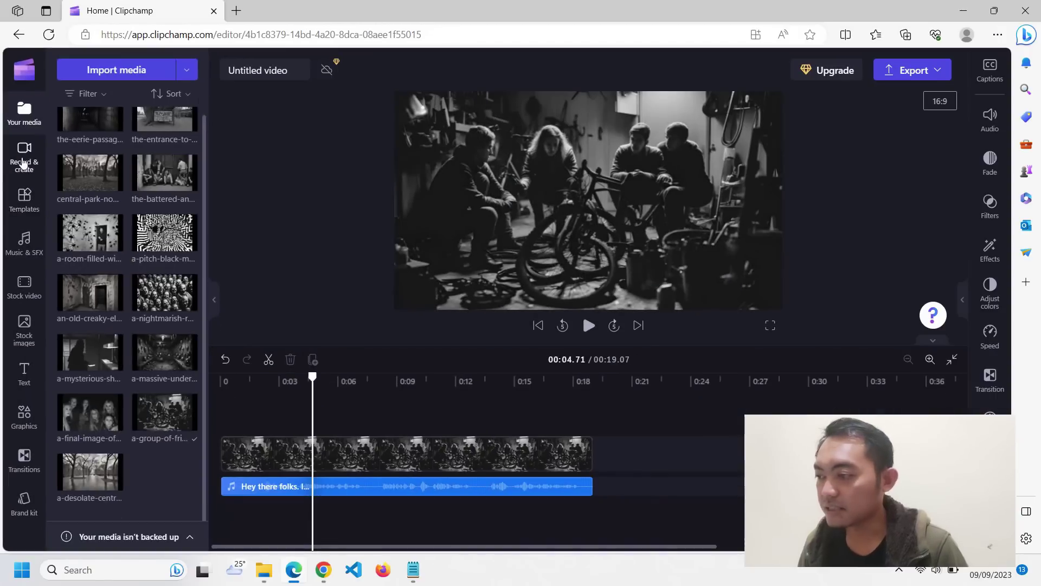
# - Narrate the second story paragraph and place it after the first with the desolate Central Park image
pyautogui.click(23, 163)
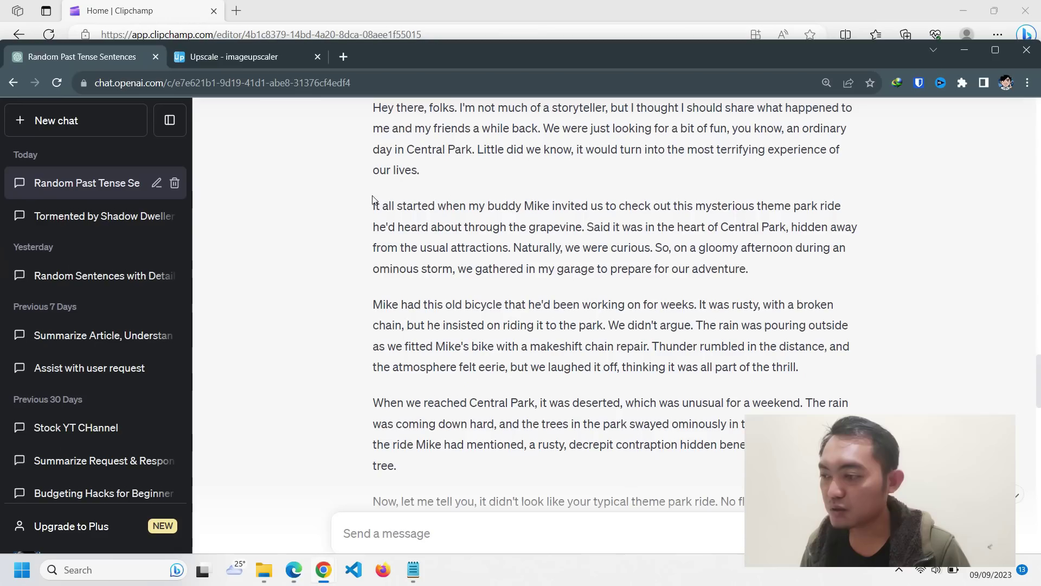
pyautogui.moveTo(398, 204); pyautogui.dragTo(748, 272)
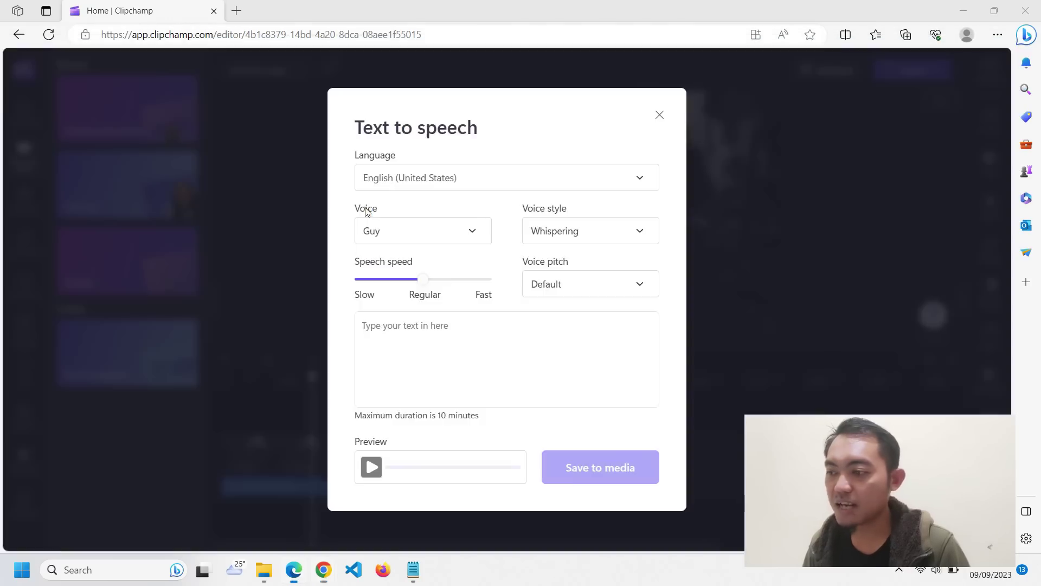
pyautogui.click(377, 347)
pyautogui.hotkey('ctrl', 'v')
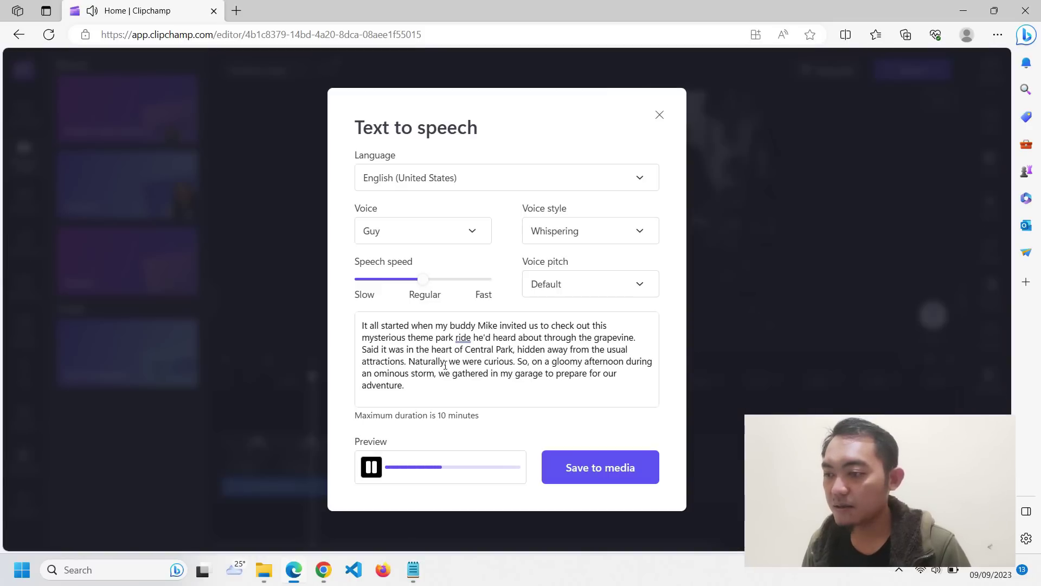
pyautogui.click(601, 466)
pyautogui.moveTo(78, 138); pyautogui.dragTo(601, 486)
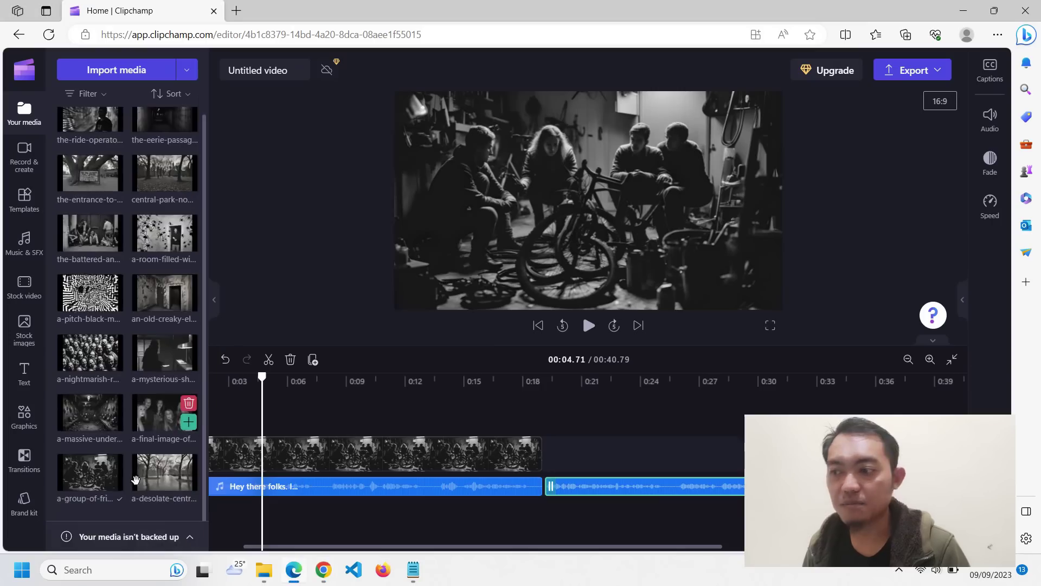
pyautogui.moveTo(164, 471); pyautogui.dragTo(611, 458)
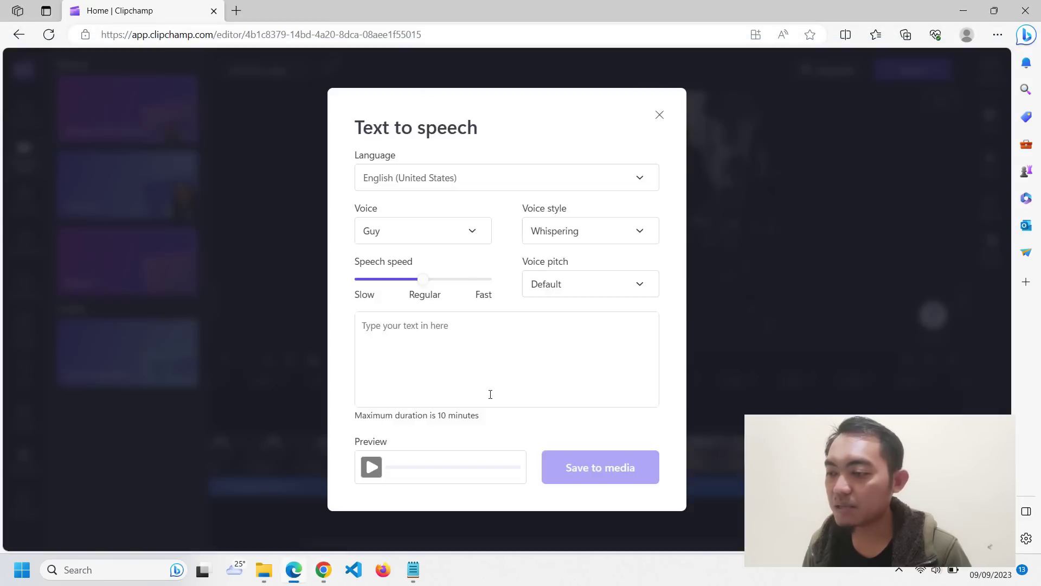
# - Create and preview a whispered narration of the third story paragraph
pyautogui.click(488, 393)
pyautogui.hotkey('ctrl', 'v')
pyautogui.click(601, 467)
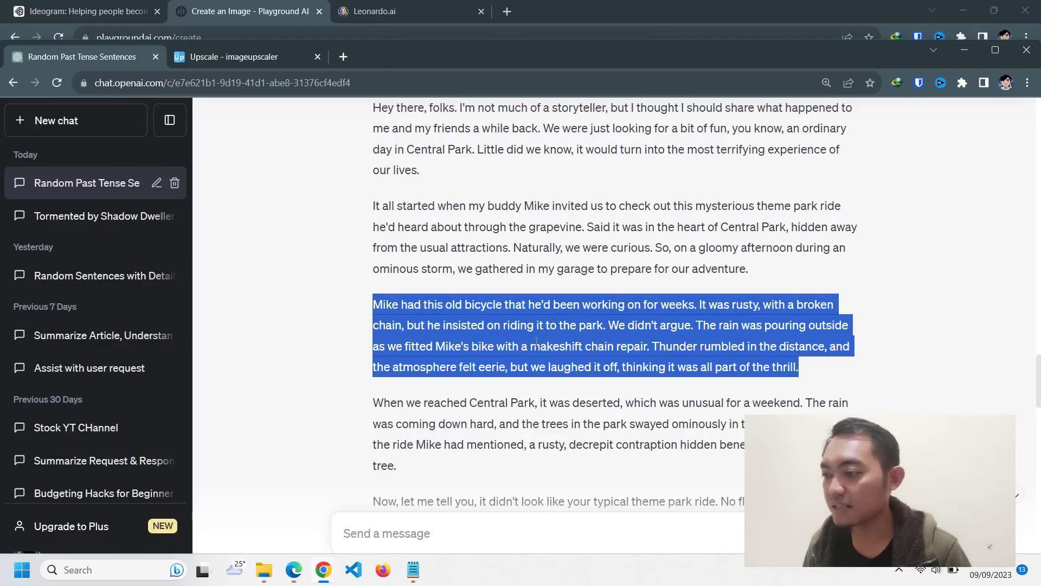
pyautogui.scroll(-5, 535, 342)
pyautogui.scroll(15, 535, 341)
pyautogui.scroll(-8, 536, 342)
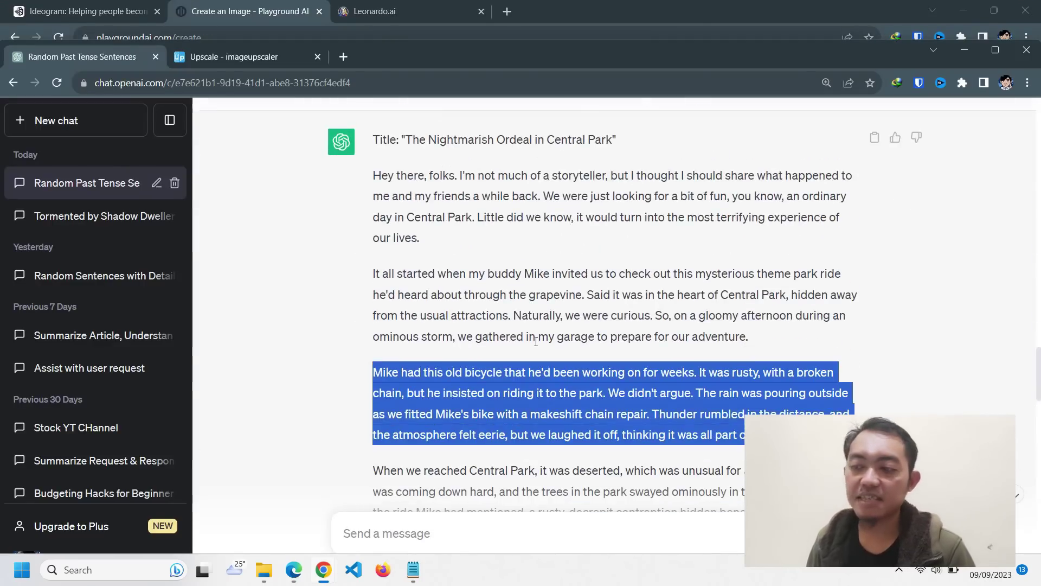
pyautogui.scroll(-5, 536, 342)
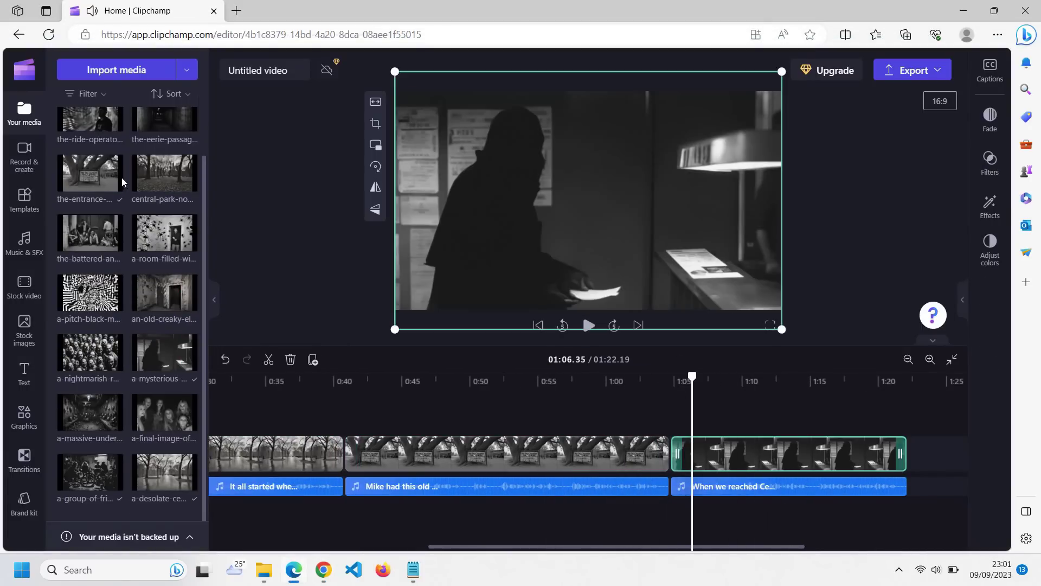
pyautogui.hotkey('alt', 'Tab')
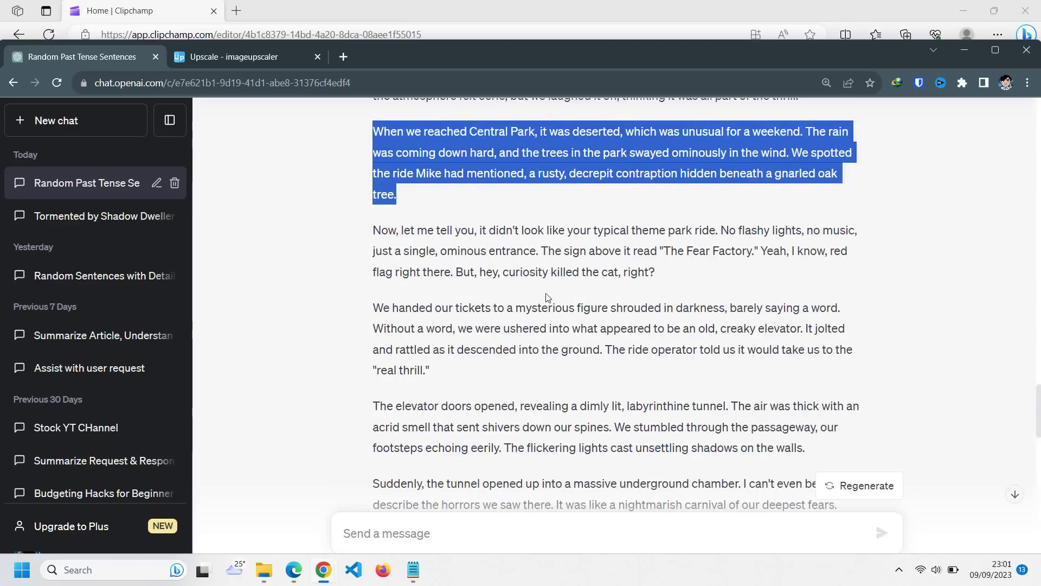
pyautogui.click(581, 467)
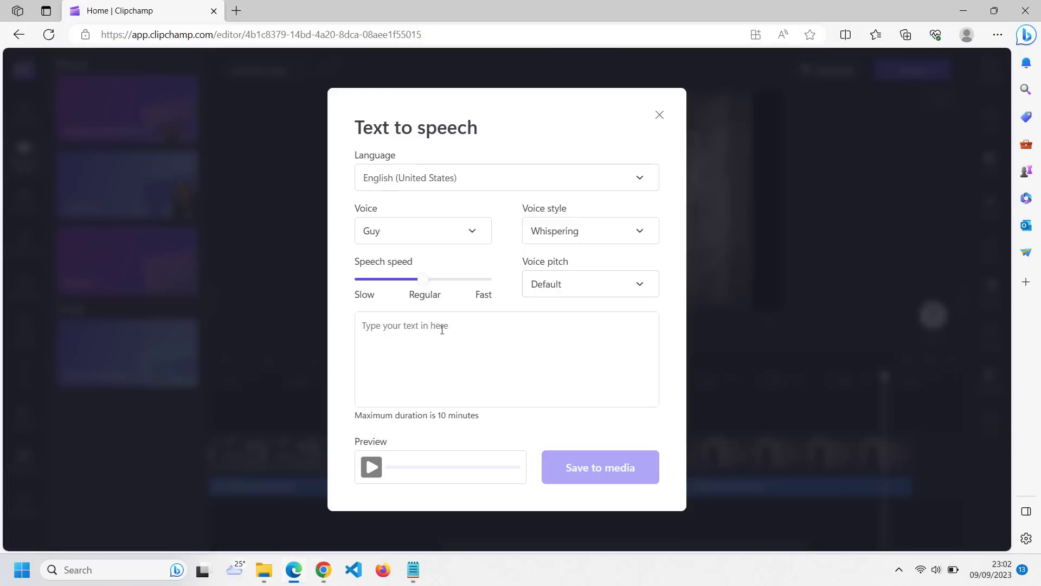
# - Narrate the 'Hours turned' paragraph and add it with the corridor image at the timeline end
pyautogui.tripleClick(403, 394)
pyautogui.hotkey('ctrl', 'c')
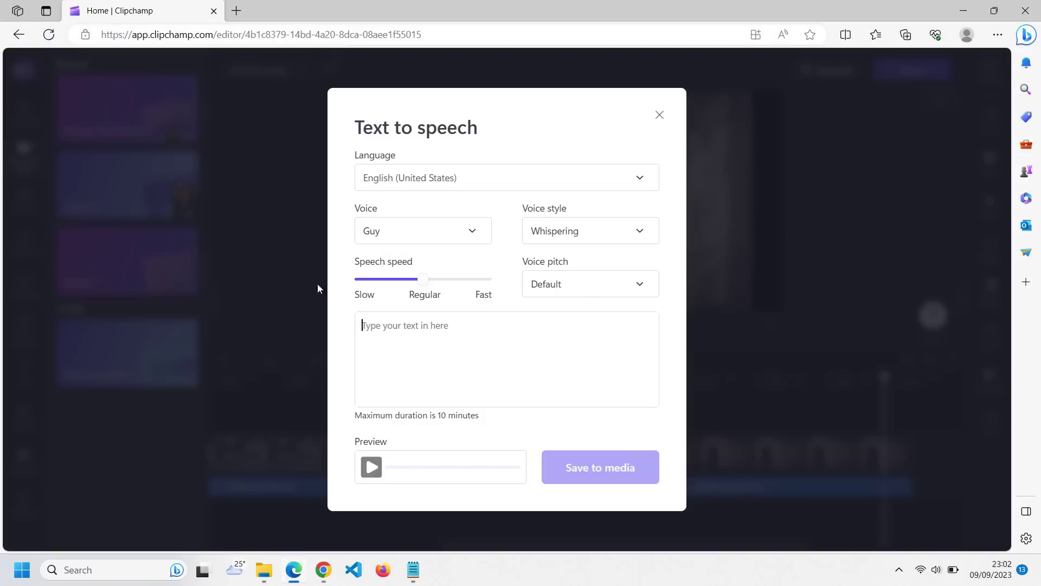
pyautogui.hotkey('ctrl', 'v')
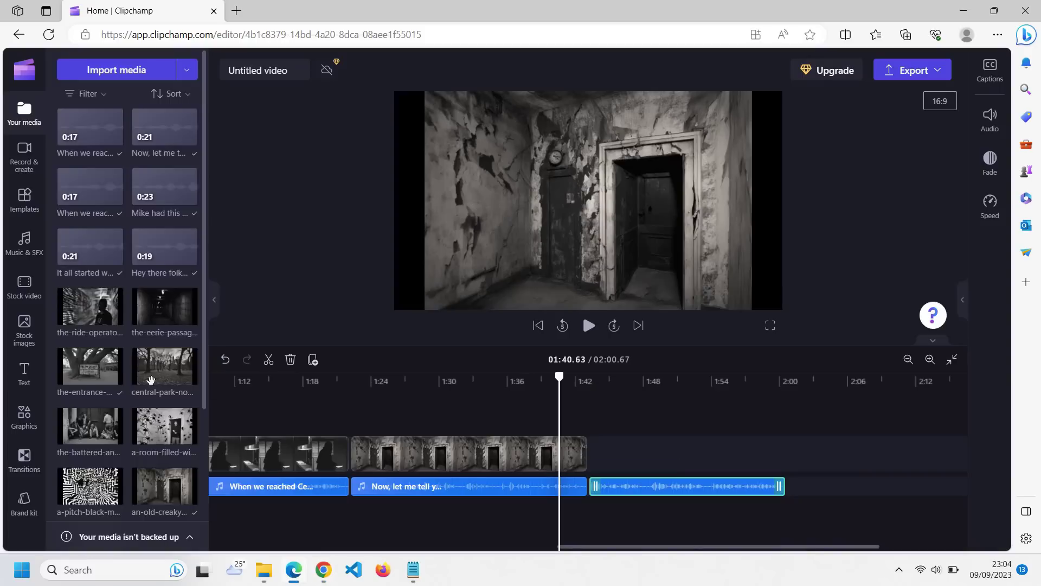
pyautogui.scroll(-5, 128, 271)
pyautogui.moveTo(165, 156); pyautogui.dragTo(686, 457)
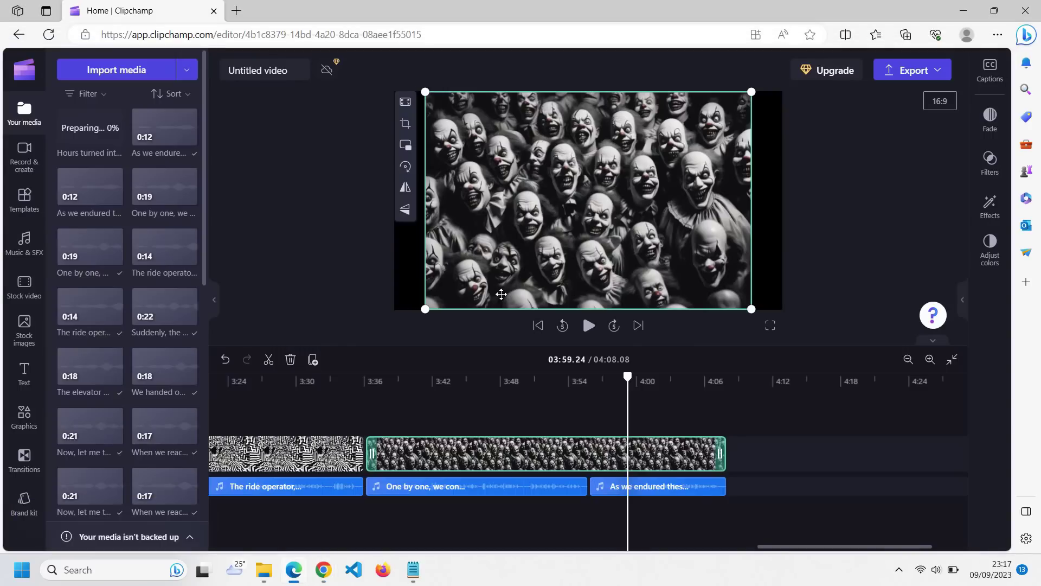
pyautogui.moveTo(90, 127); pyautogui.dragTo(759, 477)
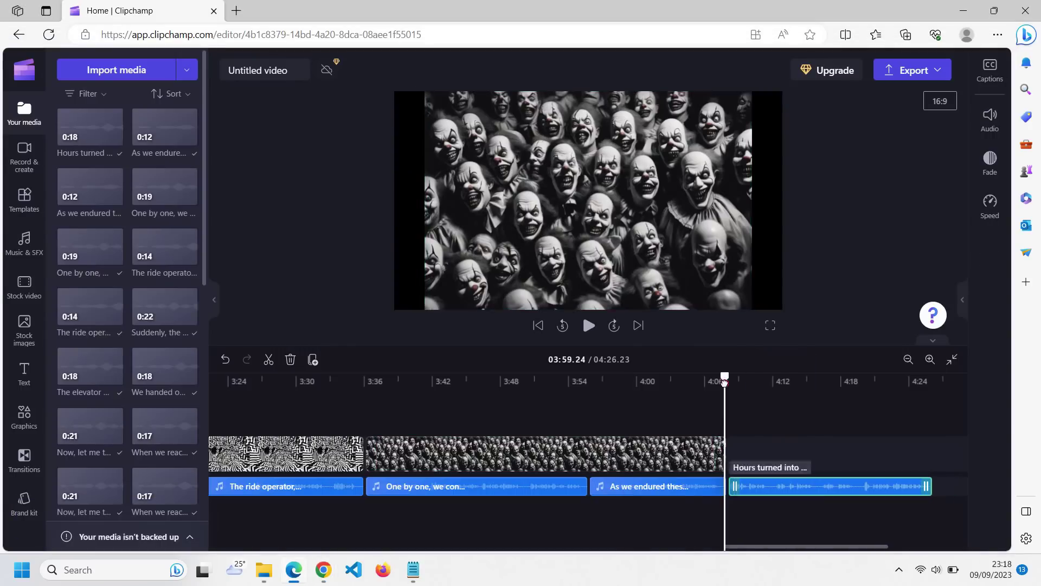
# - Add the next media clip from the library to the end of the timeline
pyautogui.click(24, 158)
pyautogui.click(24, 112)
pyautogui.click(323, 569)
pyautogui.scroll(-10, 364, 424)
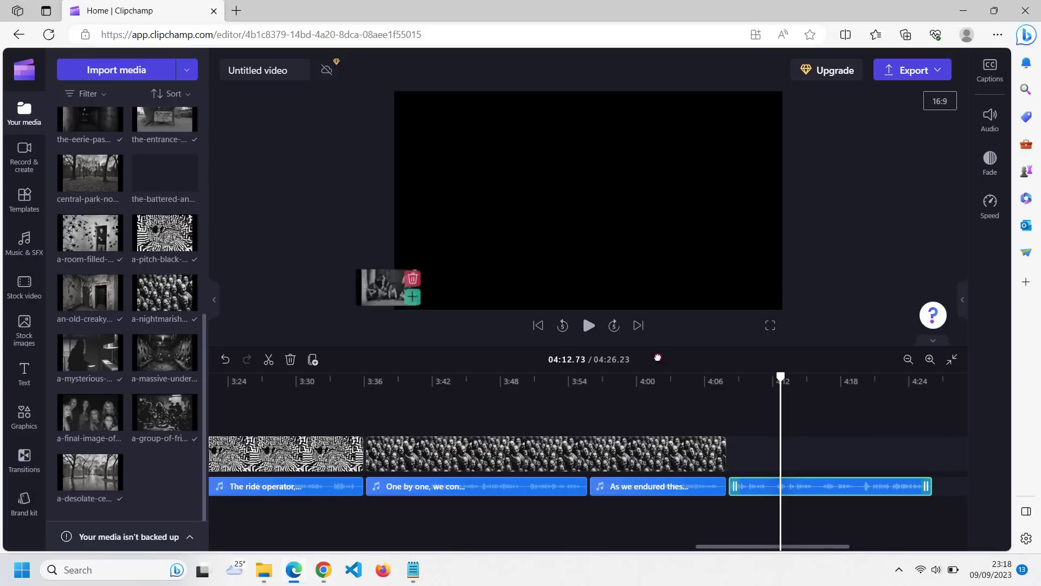
pyautogui.moveTo(384, 286); pyautogui.dragTo(756, 453)
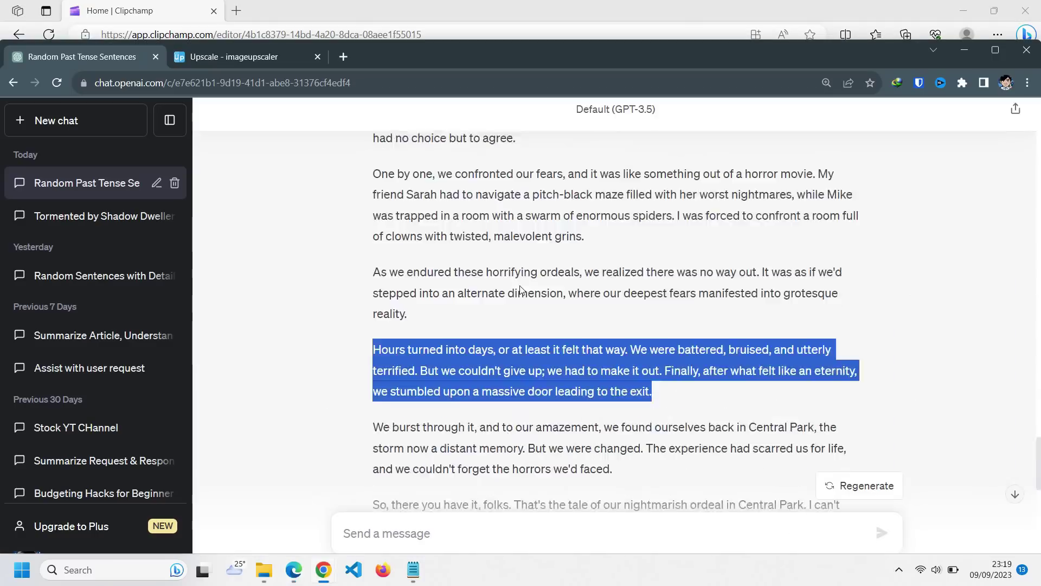
pyautogui.scroll(-3, 523, 292)
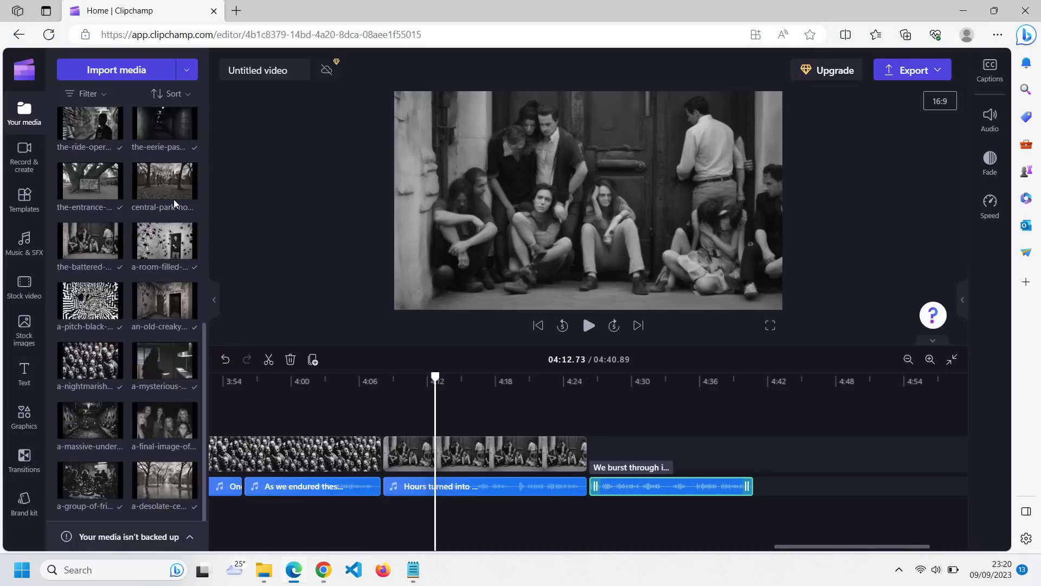
# - Narrate the final 'So, there you have it' paragraph and stretch the last image to match, reaching 5:01
pyautogui.click(578, 175)
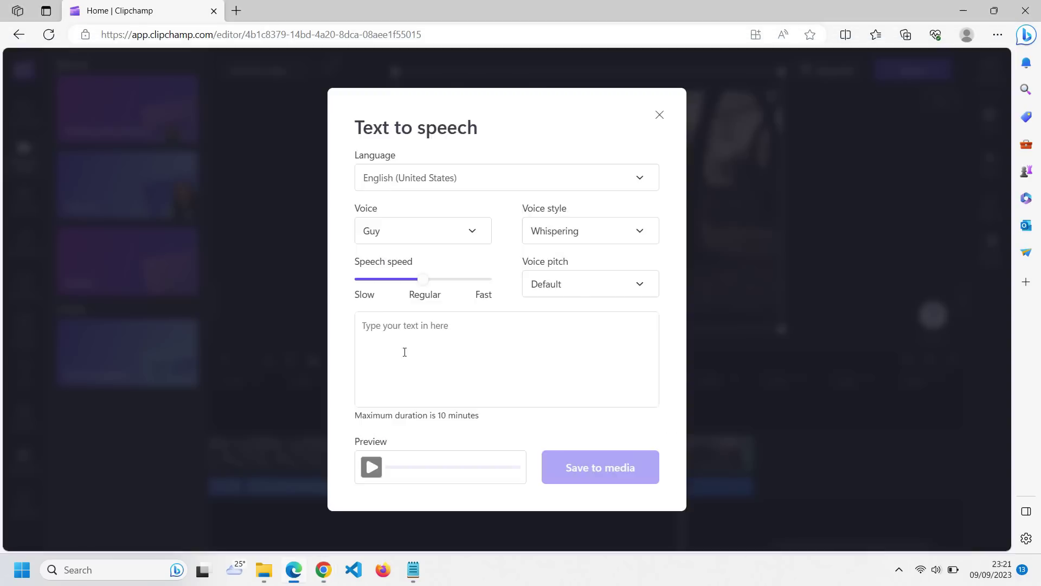
pyautogui.click(404, 352)
pyautogui.hotkey('ctrl', 'v')
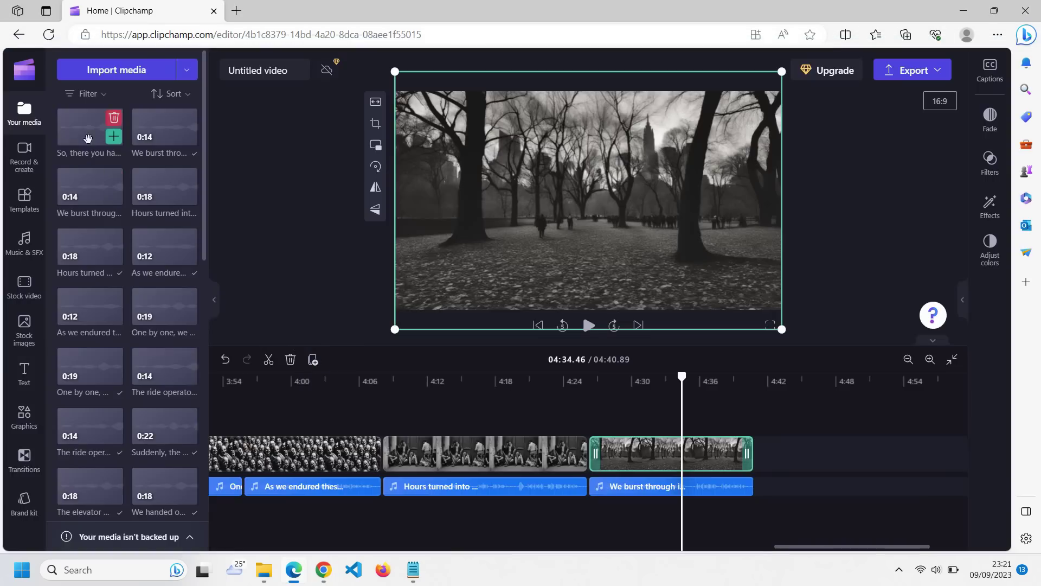
pyautogui.moveTo(93, 130); pyautogui.dragTo(770, 485)
pyautogui.hotkey('alt', 'Tab')
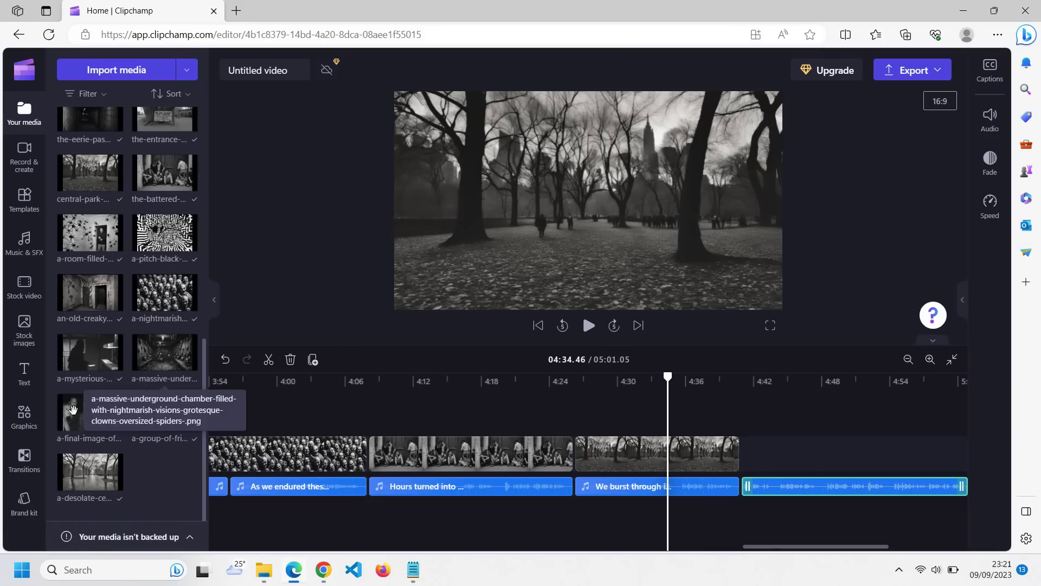
pyautogui.click(793, 452)
pyautogui.moveTo(793, 452); pyautogui.dragTo(899, 452)
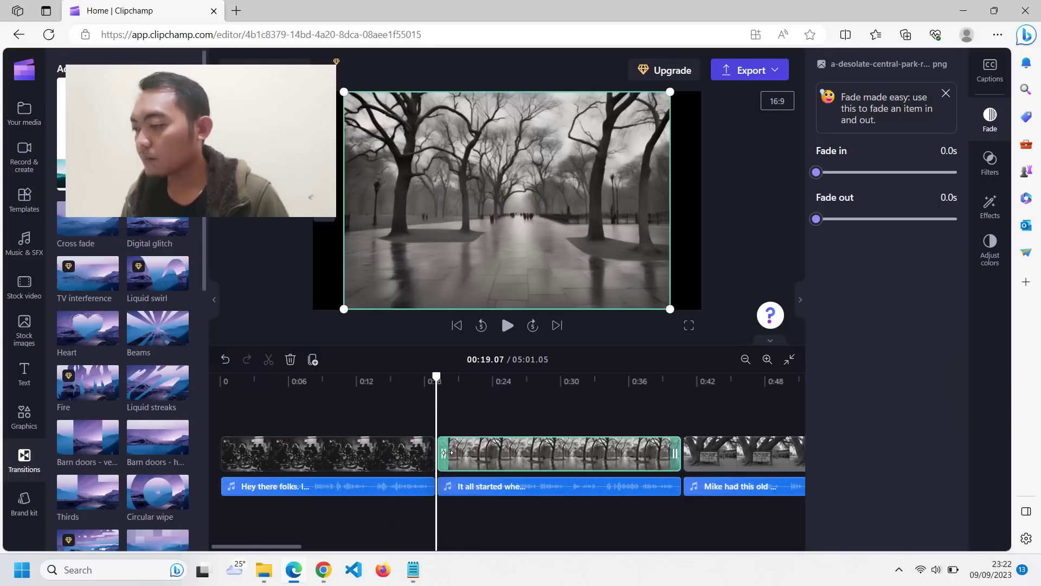
pyautogui.moveTo(431, 410); pyautogui.dragTo(496, 409)
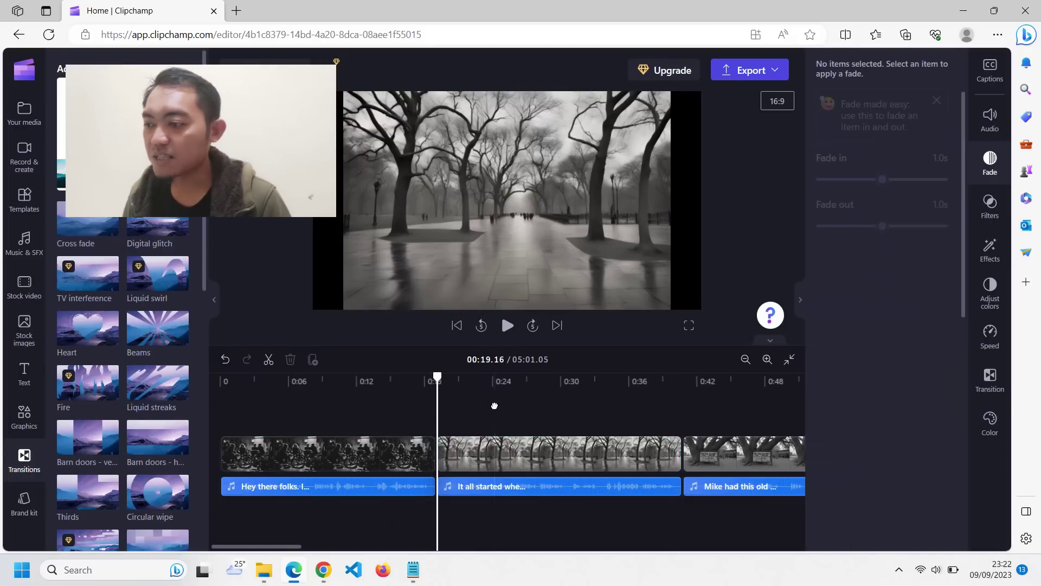
# - Add a 3.3-second Zoom out transition between the first two clips
pyautogui.click(436, 454)
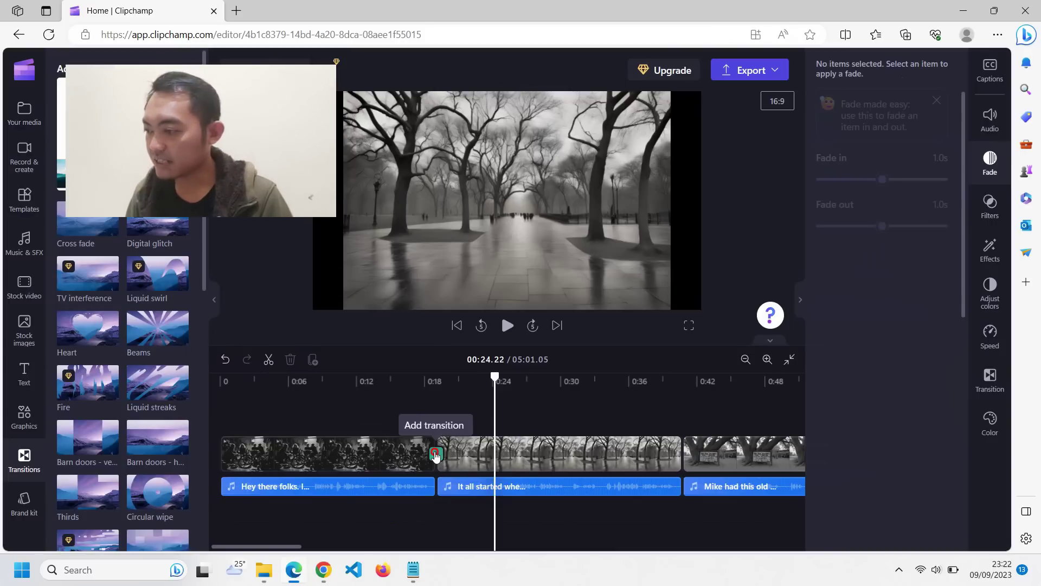
pyautogui.click(436, 455)
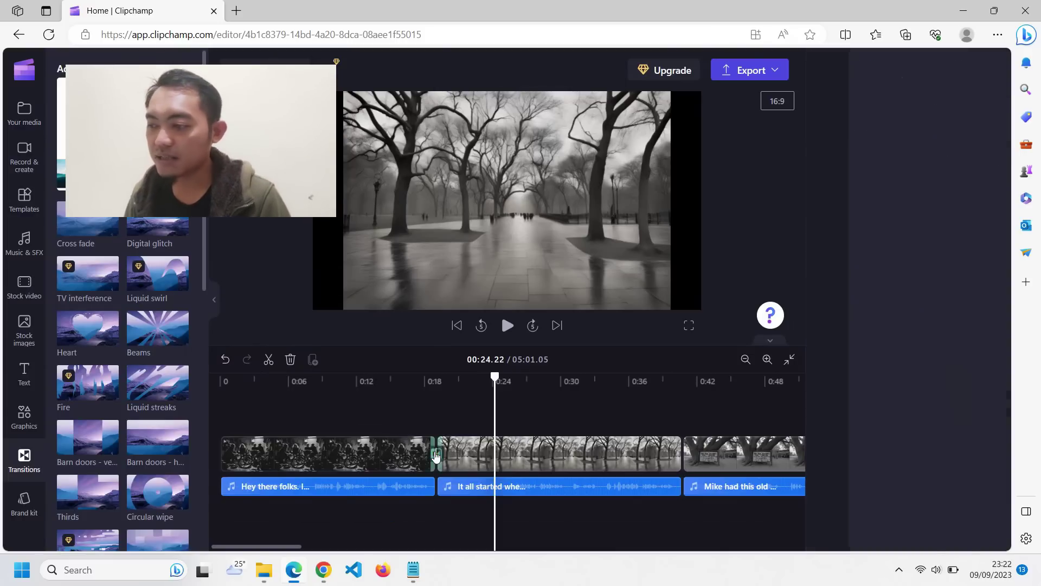
pyautogui.scroll(-12, 912, 344)
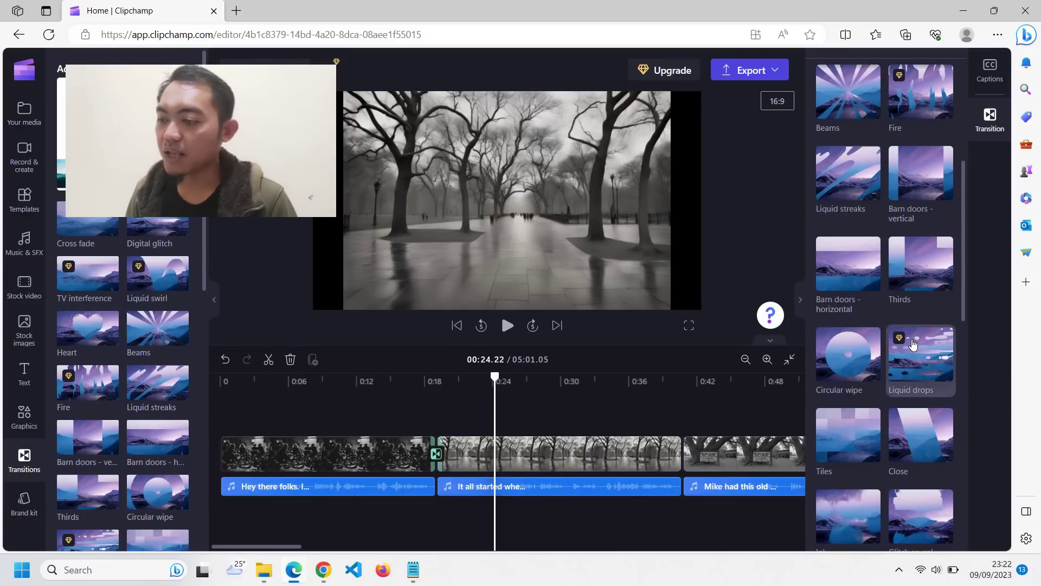
pyautogui.scroll(-3, 889, 334)
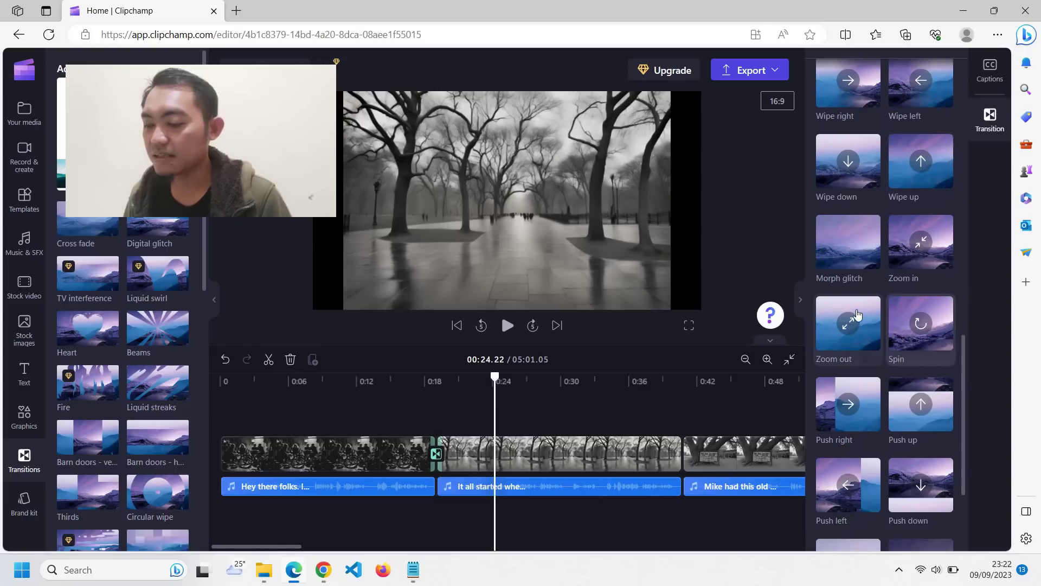
pyautogui.click(847, 321)
pyautogui.moveTo(842, 404); pyautogui.dragTo(903, 415)
pyautogui.click(682, 453)
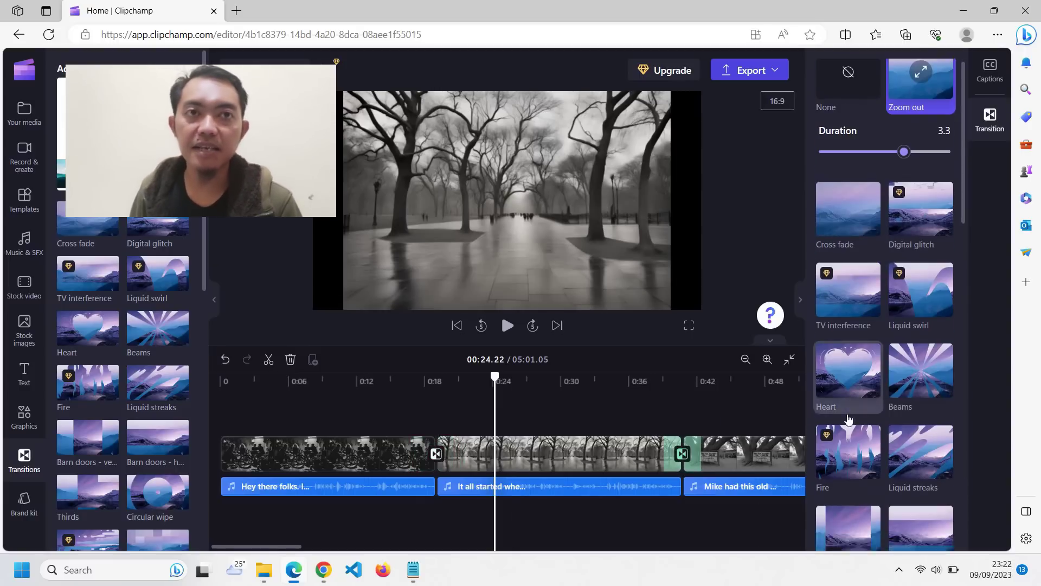
# - Add a Zoom in transition between the second and third clips
pyautogui.press('Delete')
pyautogui.click(681, 453)
pyautogui.press('Delete')
pyautogui.click(682, 453)
pyautogui.scroll(-12, 851, 395)
pyautogui.scroll(-2, 929, 257)
pyautogui.scroll(15, 921, 313)
pyautogui.scroll(-10, 920, 313)
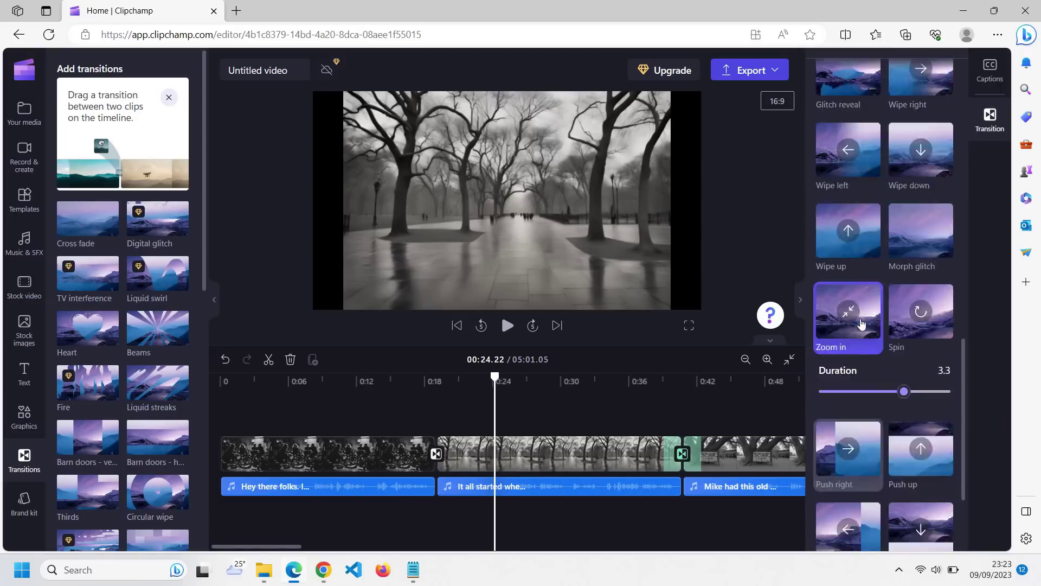
pyautogui.click(662, 413)
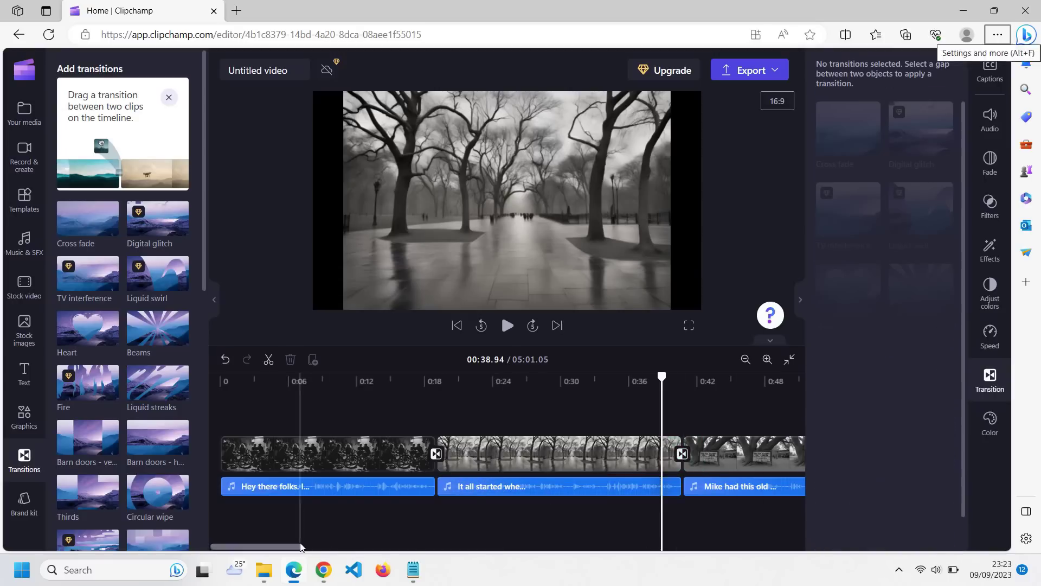
# - Scrub around the one-minute mark and play the opening to preview the transitions
pyautogui.scroll(-5, 423, 445)
pyautogui.click(429, 463)
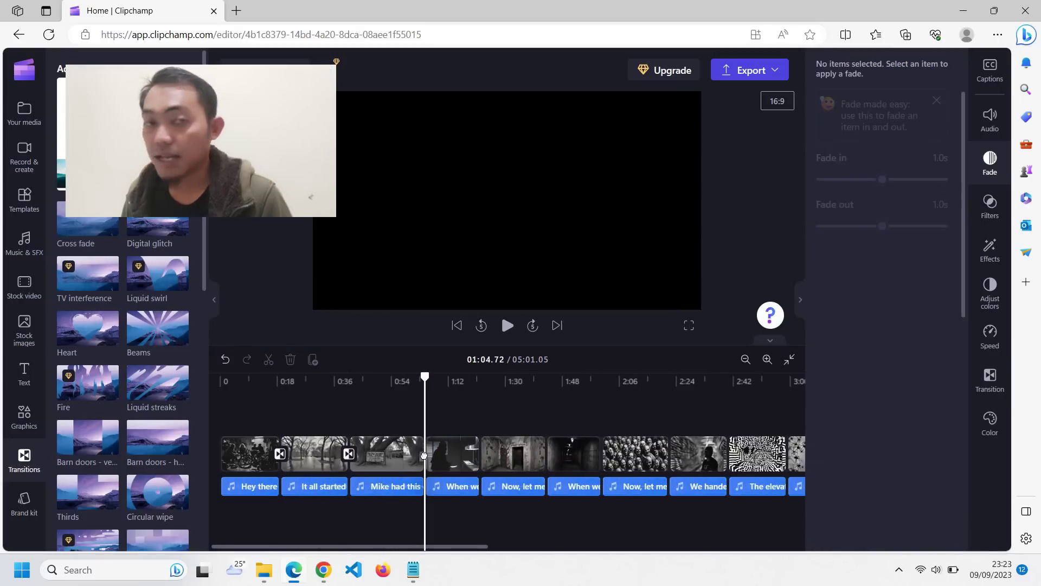
pyautogui.scroll(5, 460, 462)
pyautogui.click(485, 463)
pyautogui.scroll(3, 500, 454)
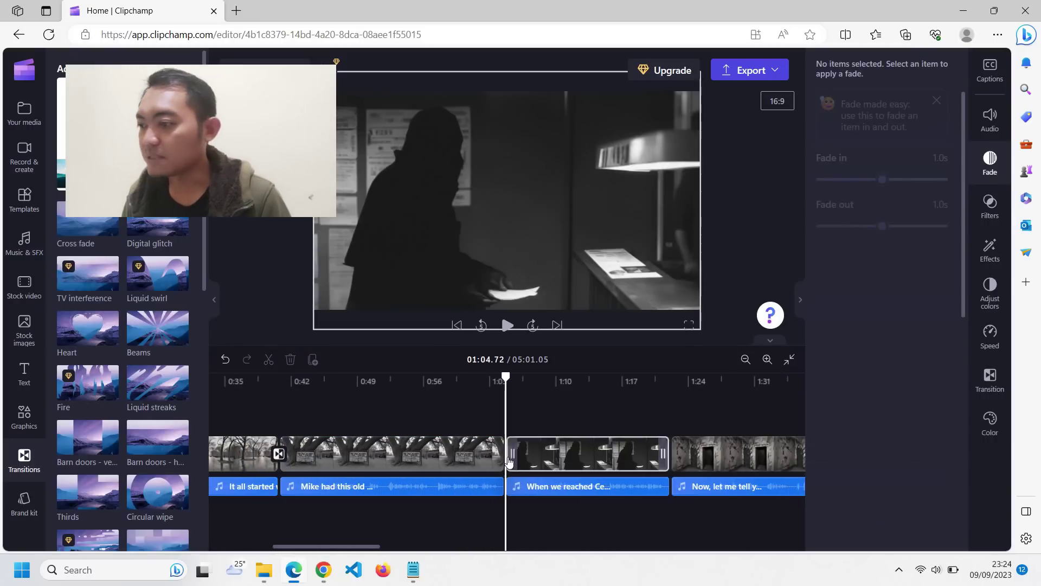
pyautogui.click(487, 455)
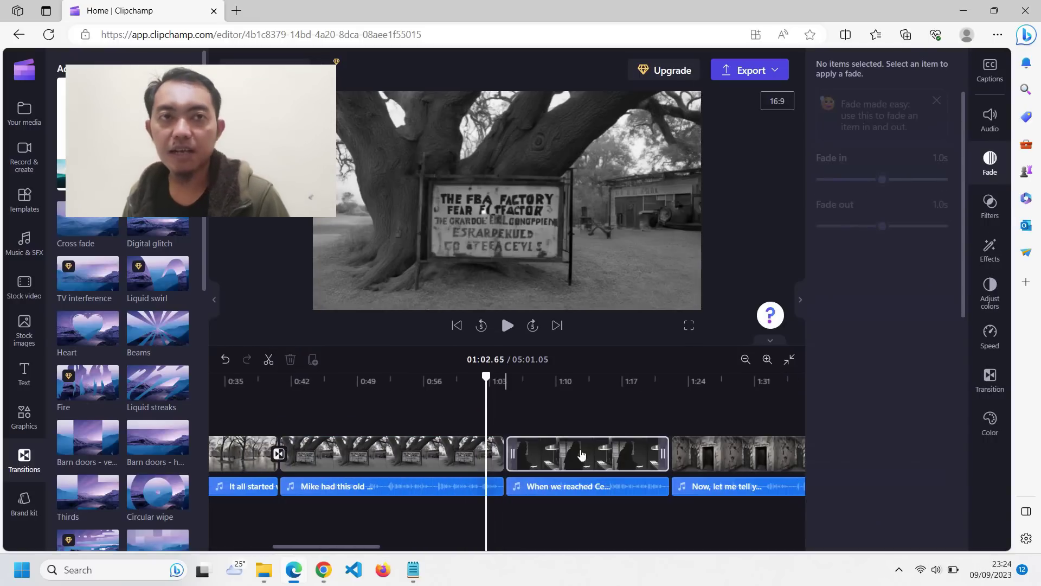
pyautogui.scroll(-5, 500, 453)
pyautogui.click(263, 382)
pyautogui.press('space')
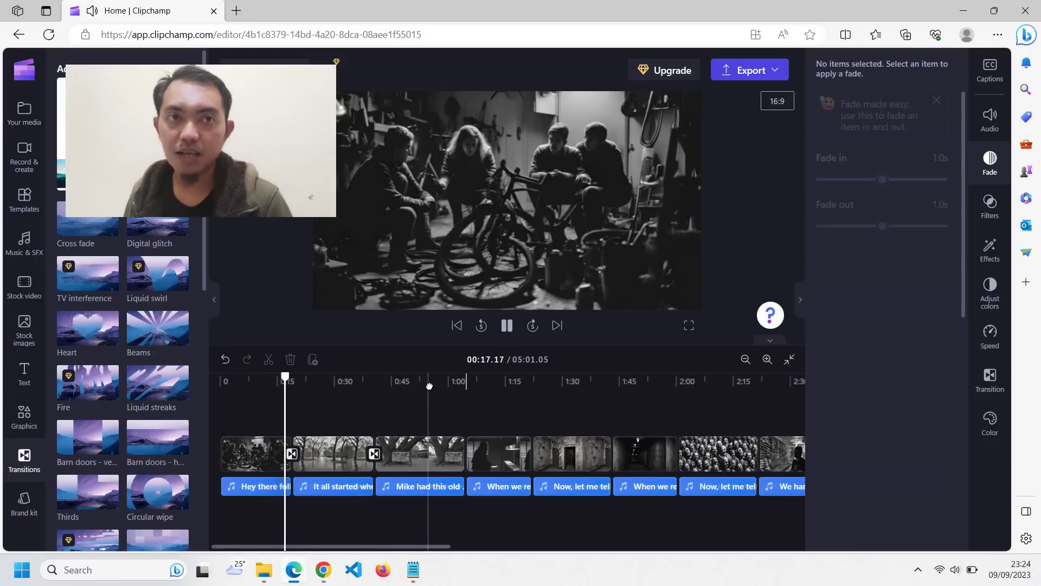
pyautogui.press('space')
pyautogui.click(261, 379)
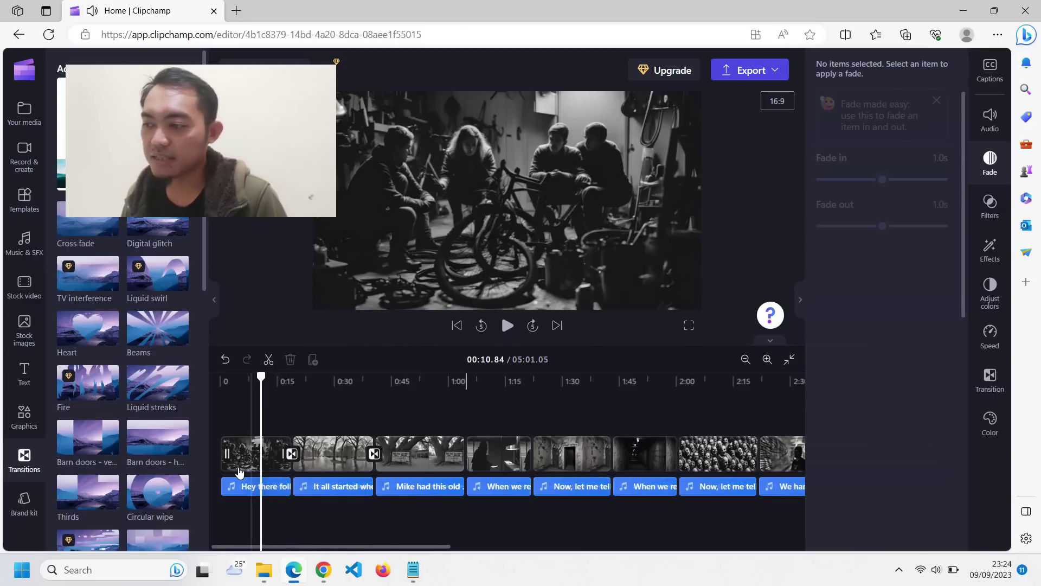
# - Give the first image clip a Slow zoom at its lowest speed and preview the opening
pyautogui.click(542, 190)
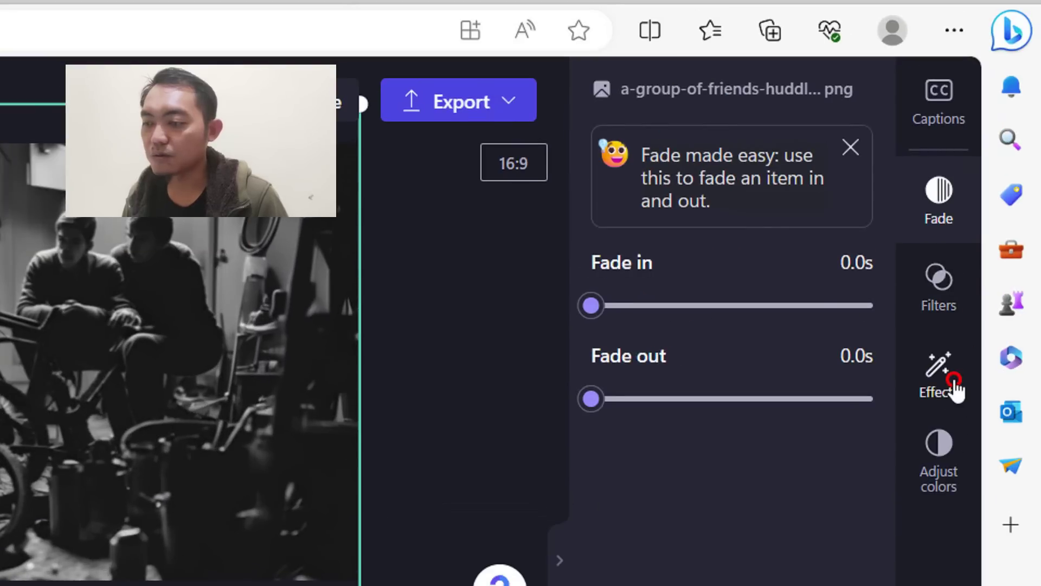
pyautogui.click(993, 212)
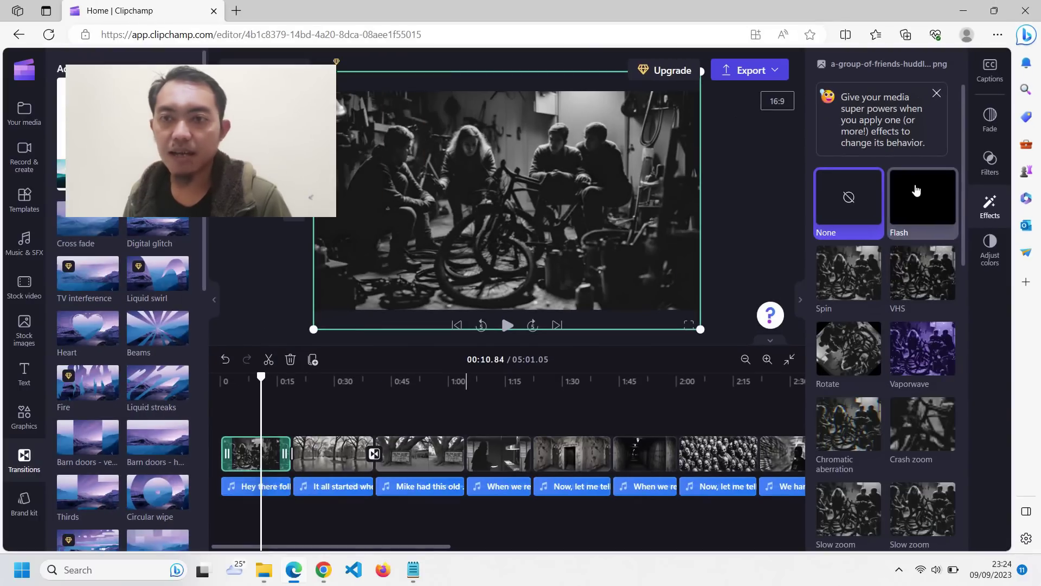
pyautogui.scroll(-6, 912, 180)
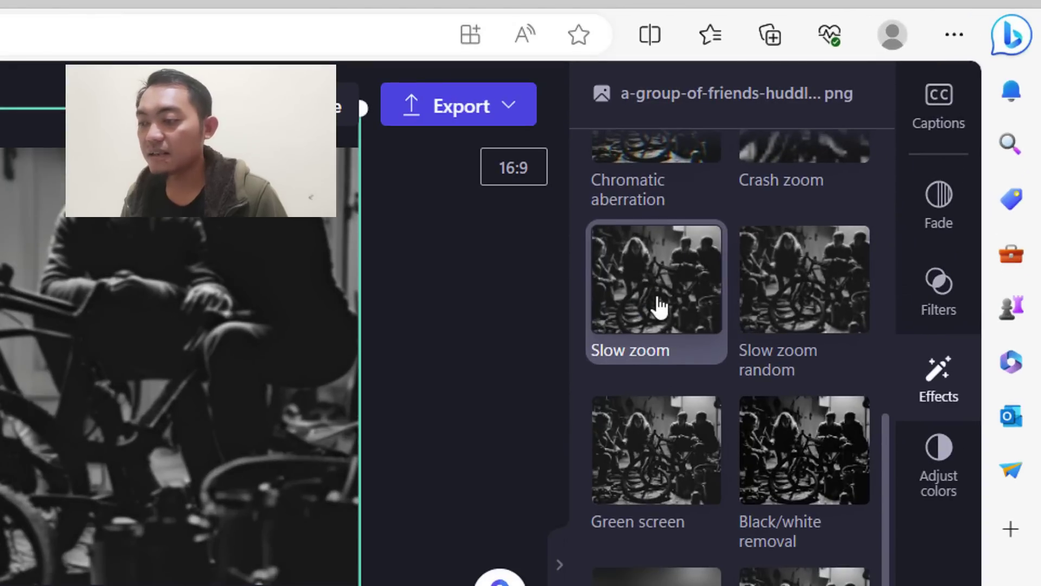
pyautogui.click(659, 307)
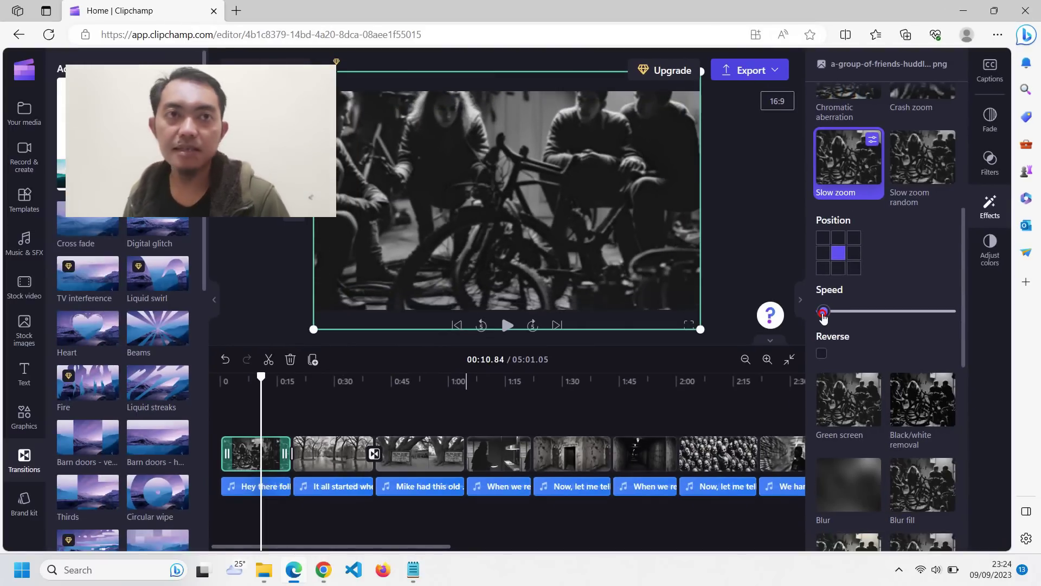
pyautogui.moveTo(823, 314); pyautogui.dragTo(811, 316)
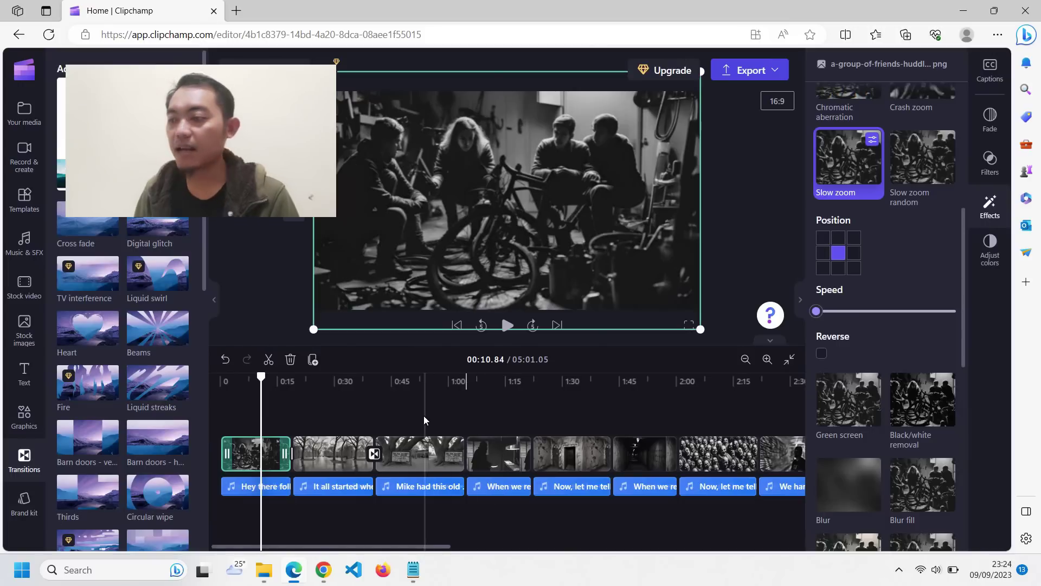
pyautogui.click(423, 427)
pyautogui.click(239, 380)
pyautogui.press('space')
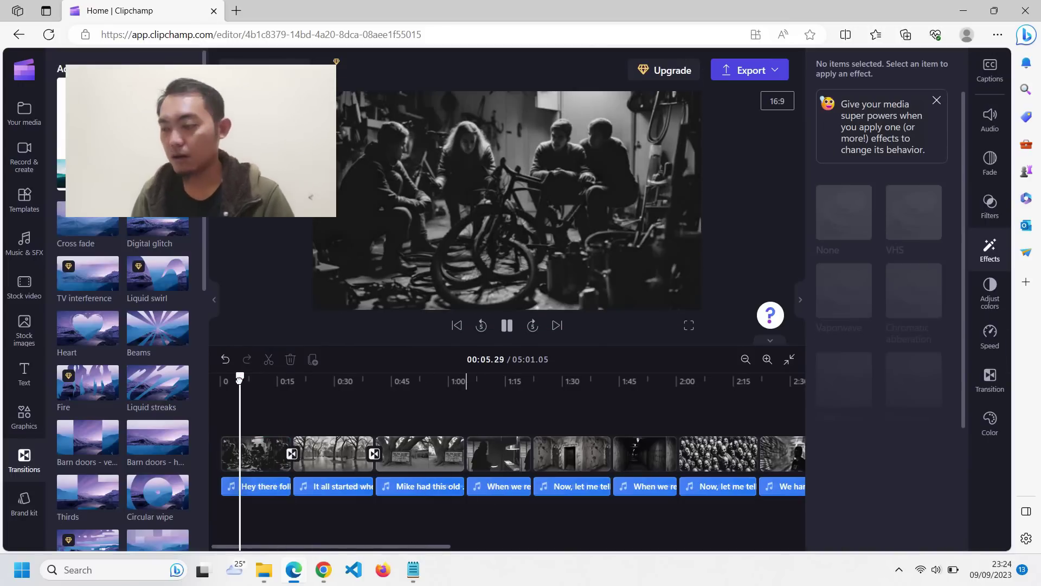
# - Apply Slow zoom to the 'It all started' clip and the factory entrance clip
pyautogui.click(333, 453)
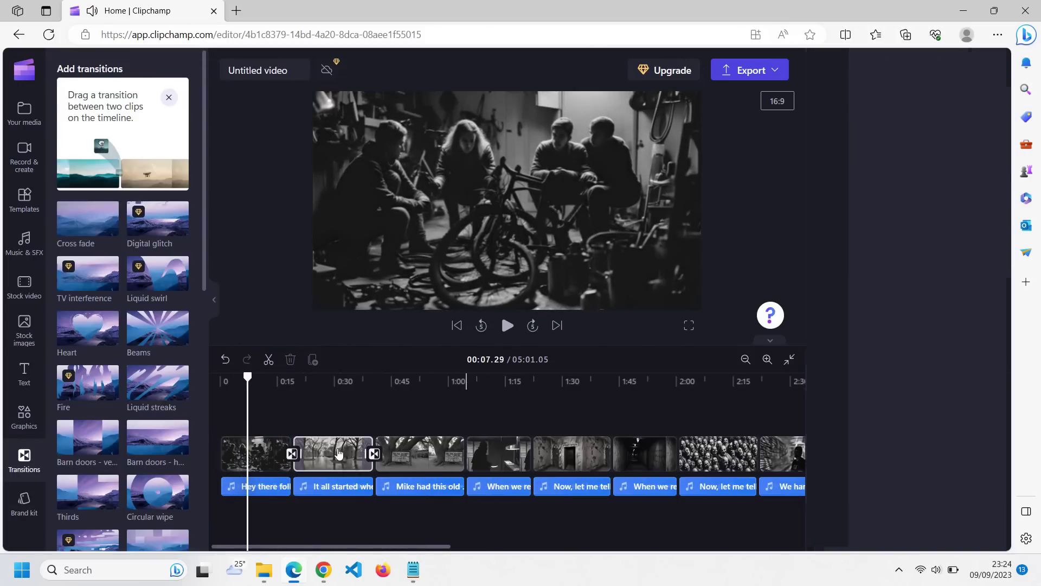
pyautogui.click(989, 205)
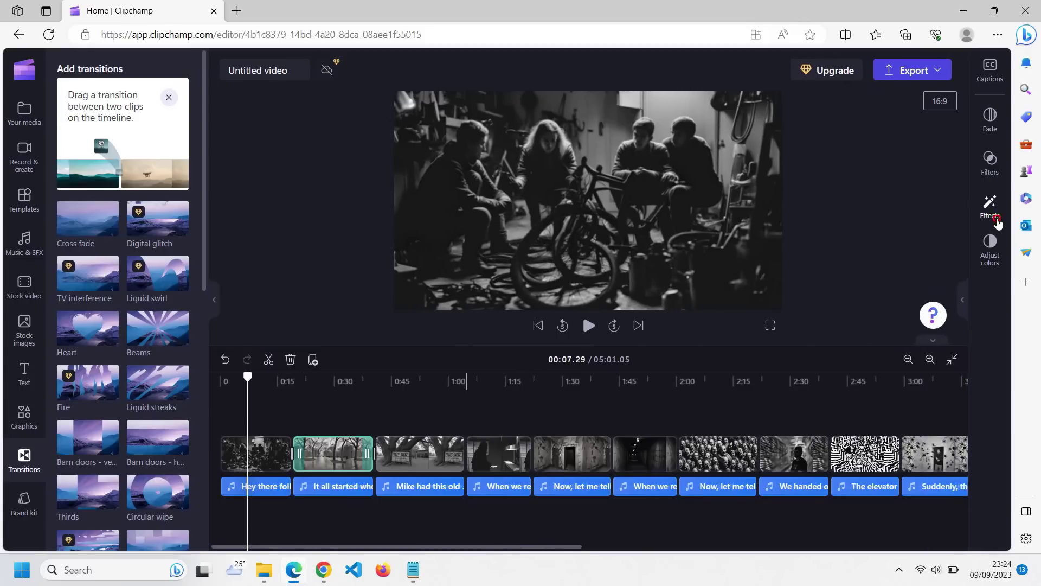
pyautogui.scroll(-10, 885, 380)
pyautogui.scroll(6, 849, 326)
pyautogui.click(849, 296)
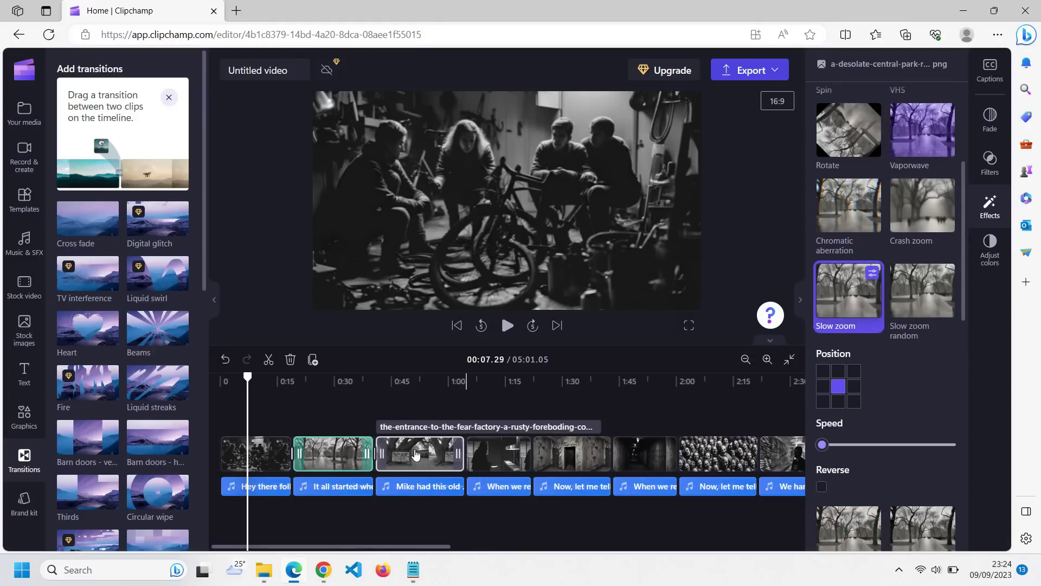
pyautogui.click(416, 454)
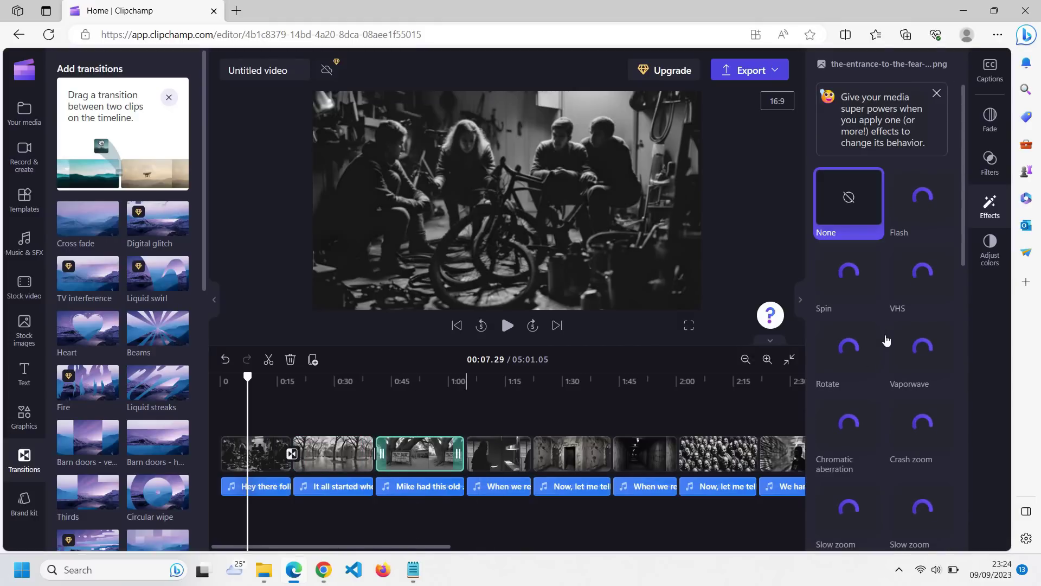
pyautogui.scroll(-4, 878, 325)
pyautogui.click(857, 302)
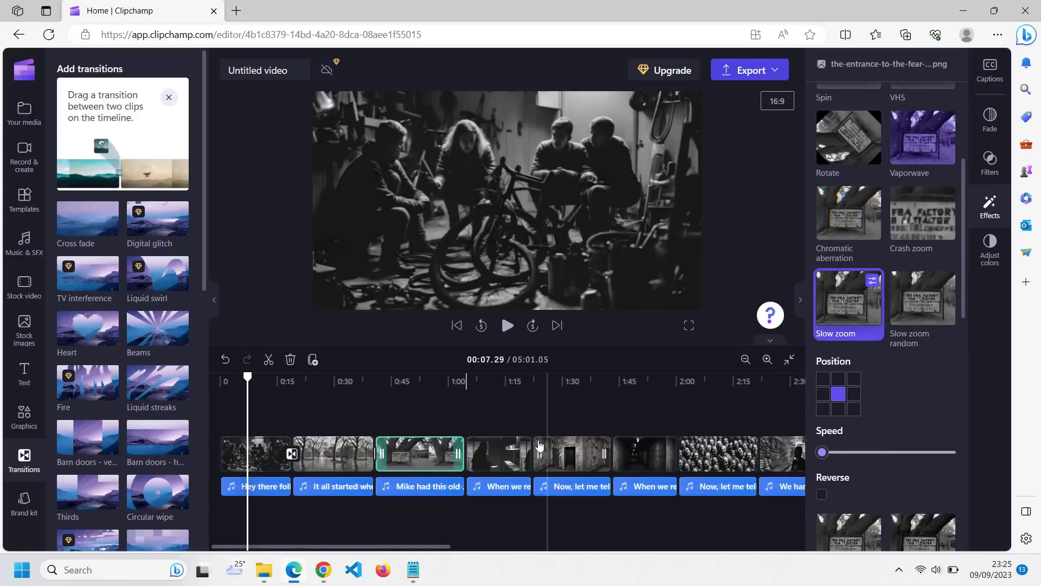
# - Check the elevator, crowd-of-faces, spider and maze clips, adding Slow zoom where missing
pyautogui.click(544, 454)
pyautogui.click(717, 454)
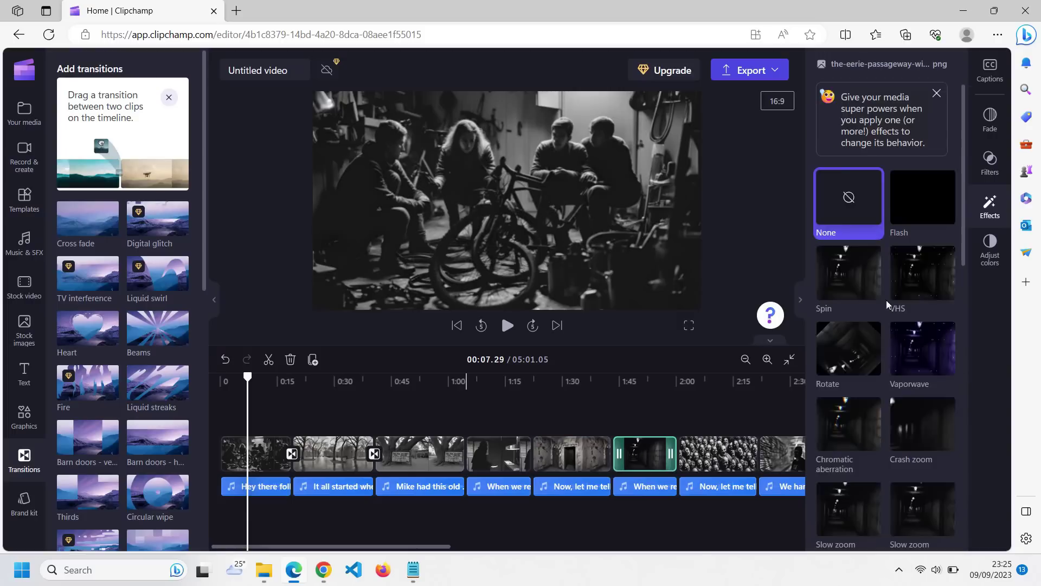
pyautogui.scroll(-2, 516, 537)
pyautogui.scroll(-3, 516, 537)
pyautogui.click(533, 454)
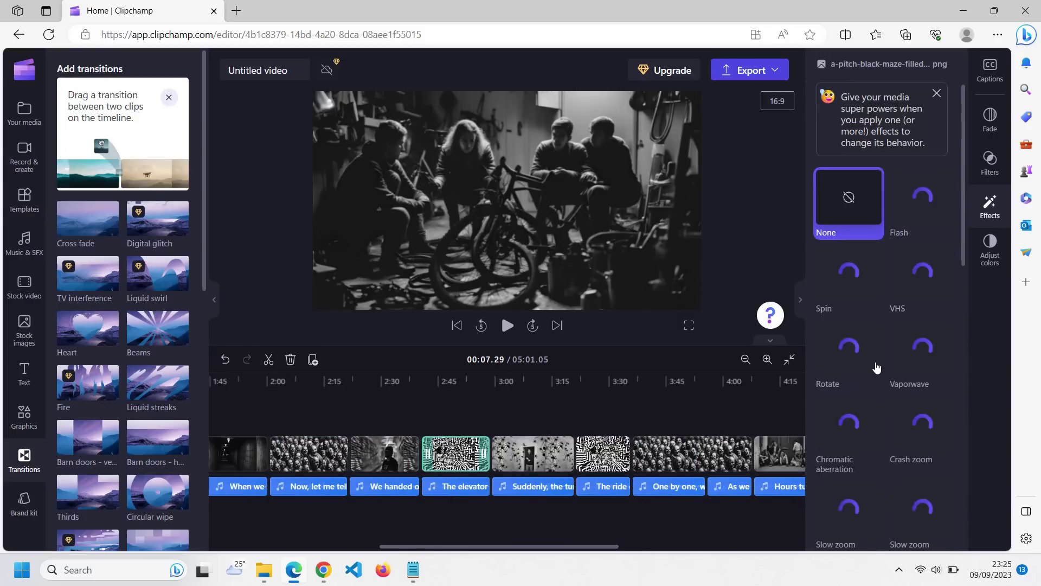
pyautogui.click(851, 248)
pyautogui.click(603, 454)
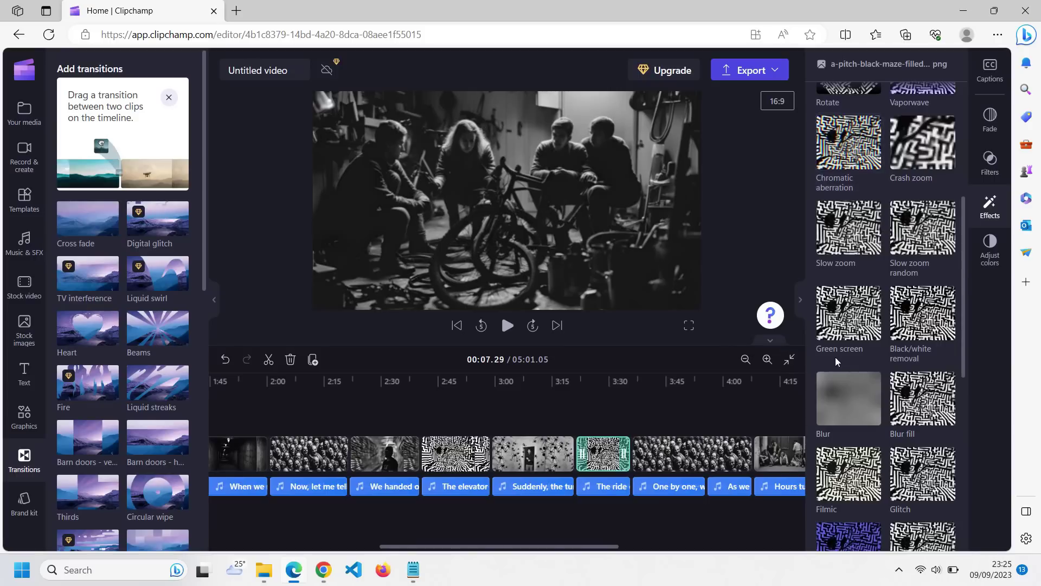
pyautogui.click(692, 454)
pyautogui.click(779, 454)
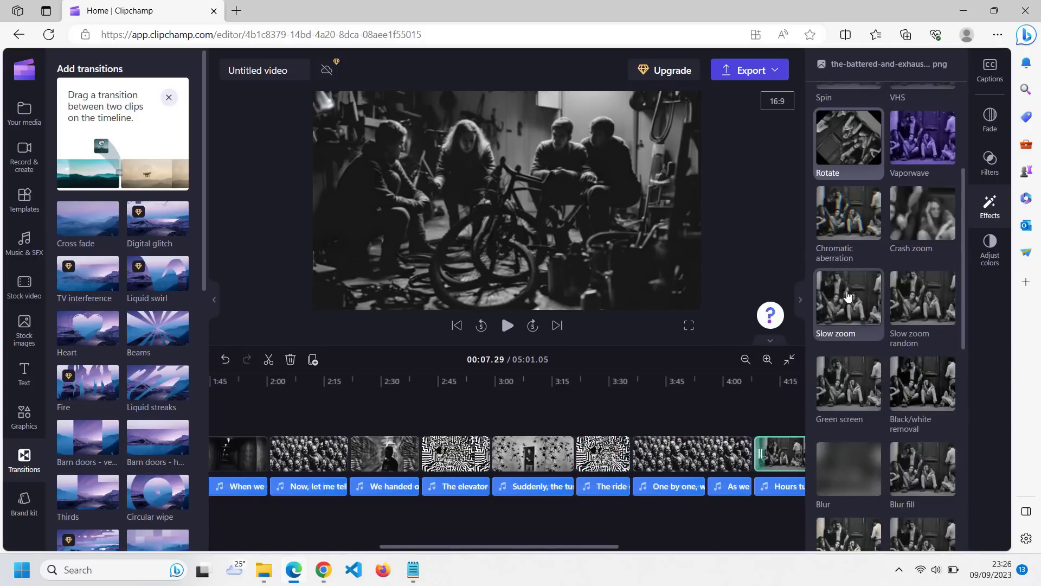
# - Check the final image clips and preview the ending, leaving the playhead near 4:48
pyautogui.scroll(-3, 604, 449)
pyautogui.click(463, 455)
pyautogui.click(529, 454)
pyautogui.click(472, 380)
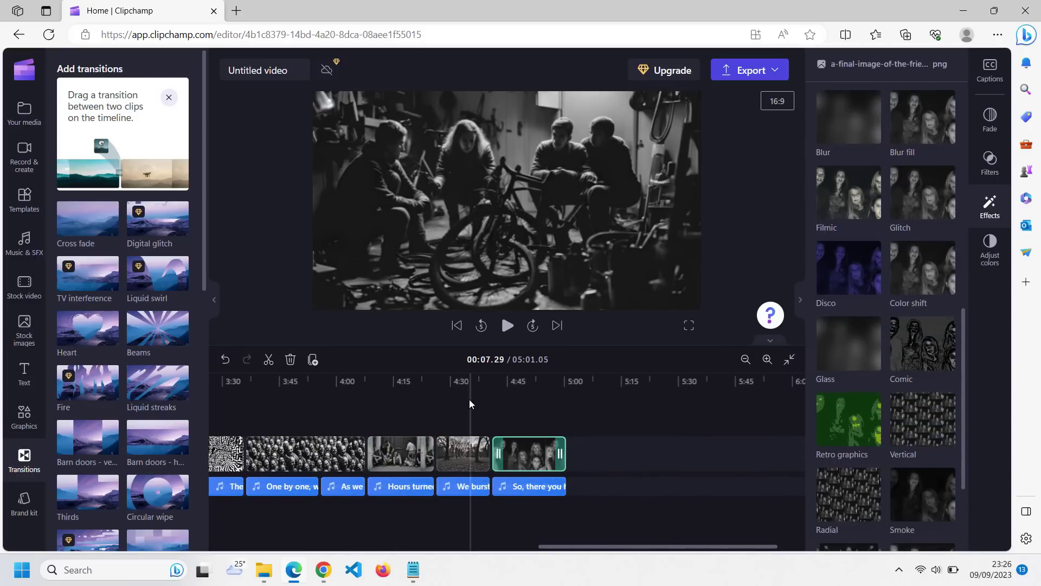
pyautogui.press('space')
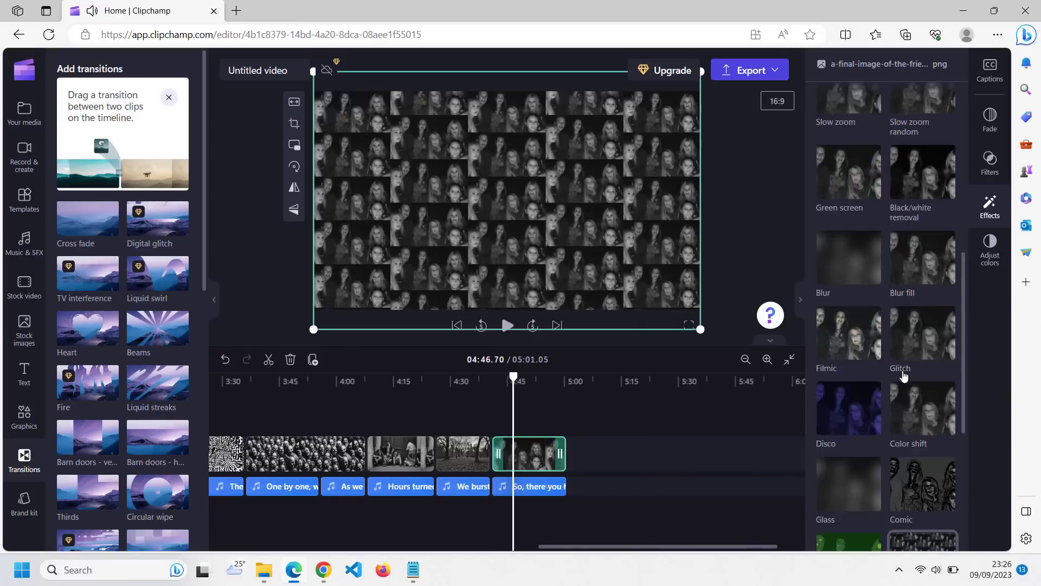
pyautogui.click(513, 383)
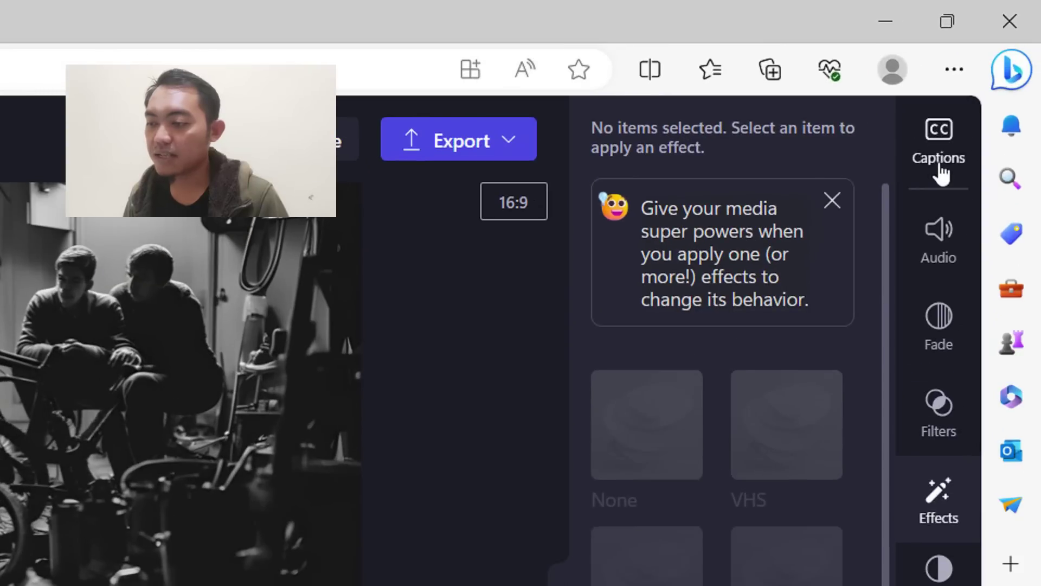
# - Generate English (United States) auto-captions from the narration and play the video to check them
pyautogui.click(992, 81)
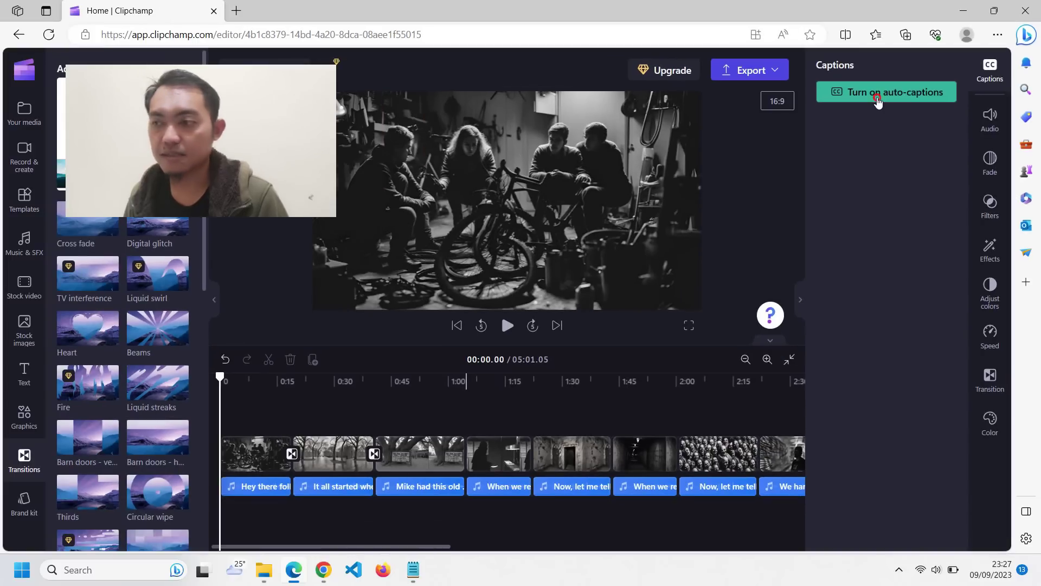
pyautogui.click(877, 97)
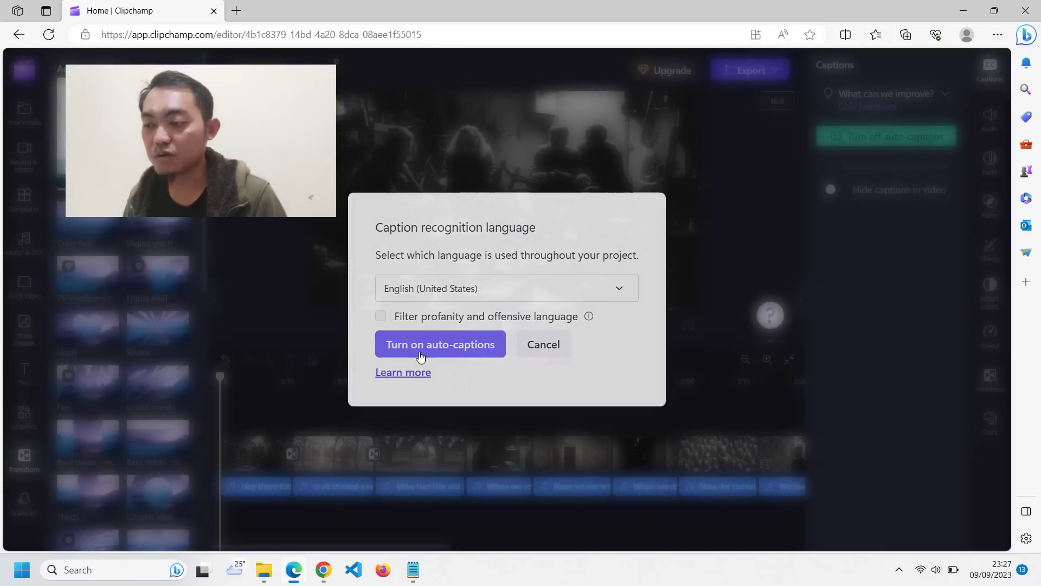
pyautogui.click(421, 355)
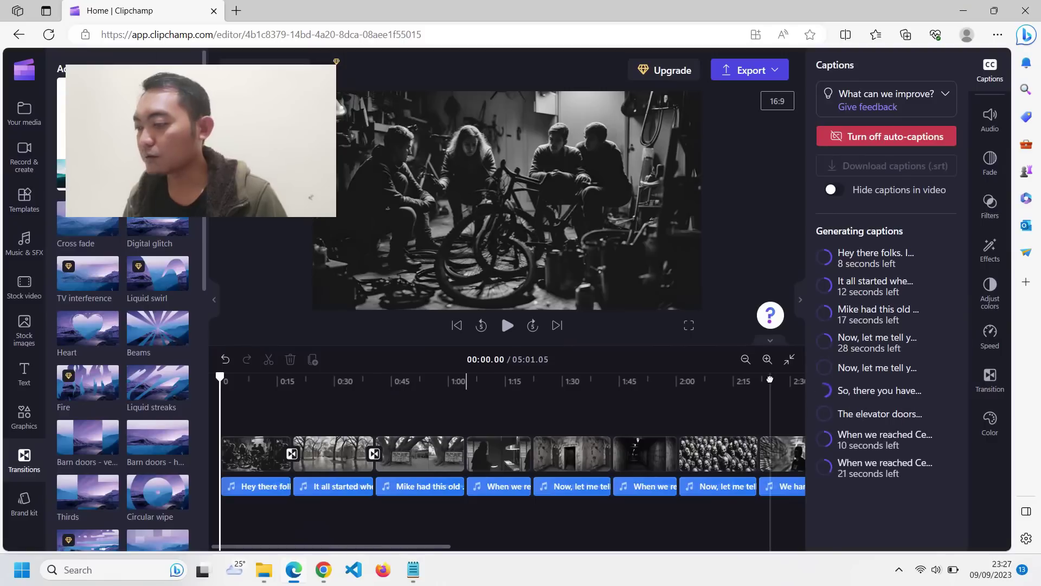
pyautogui.click(506, 325)
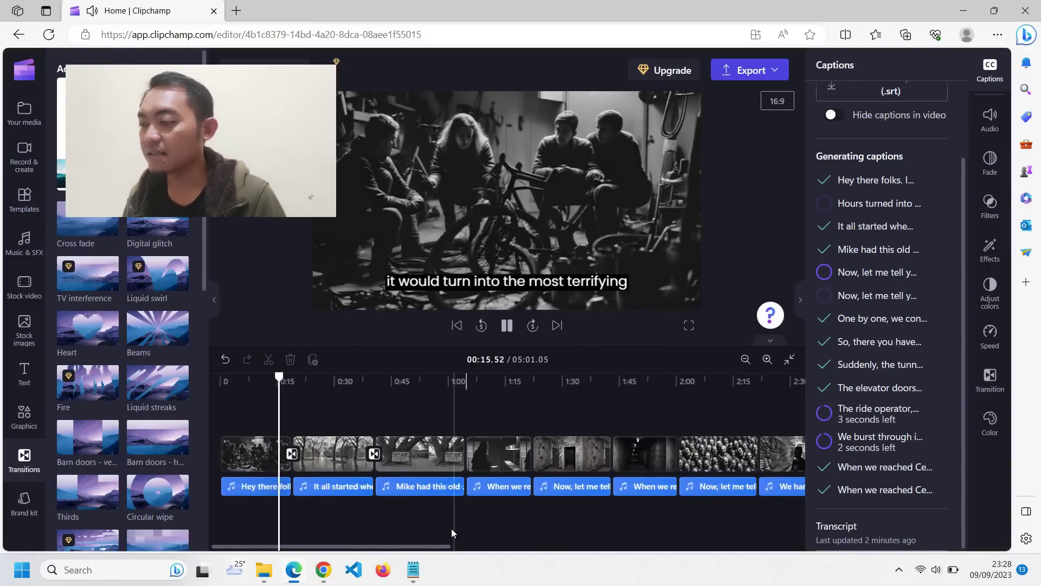
pyautogui.hscroll(3, 518, 534)
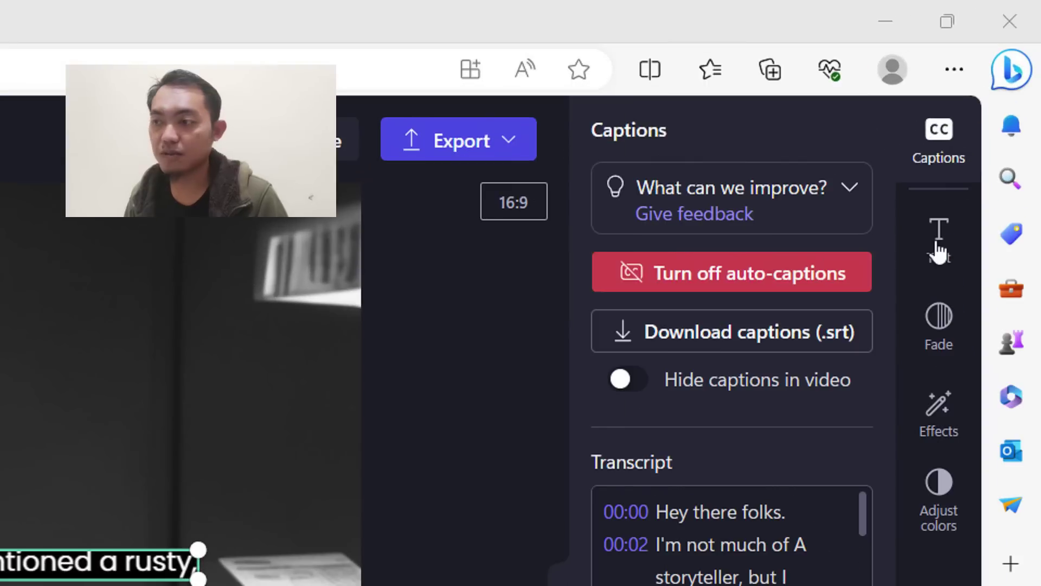
# - Switch the auto-captions to the Montserrat font, shrink their size, and preview the result
pyautogui.click(992, 122)
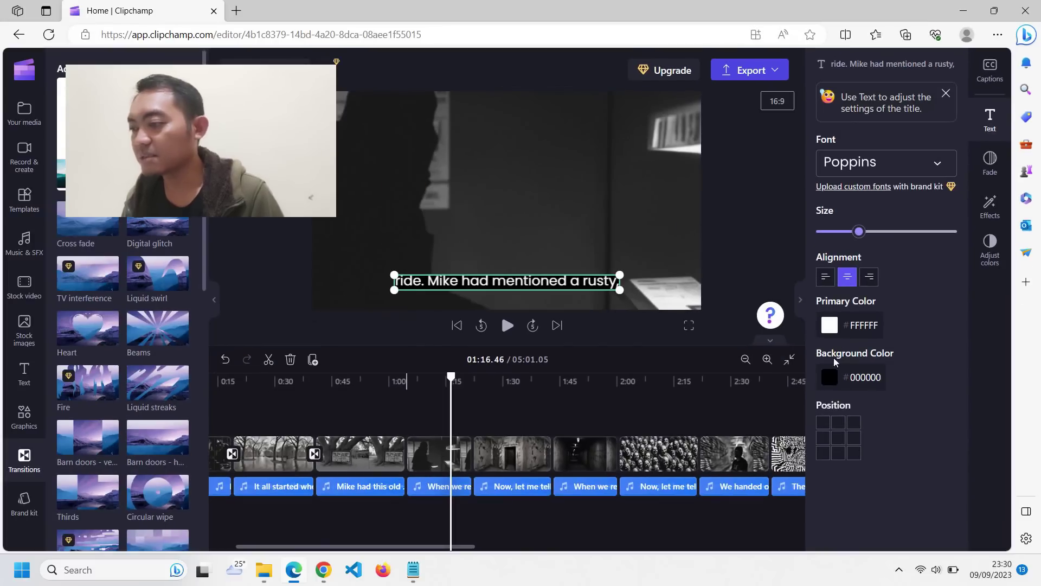
pyautogui.click(889, 172)
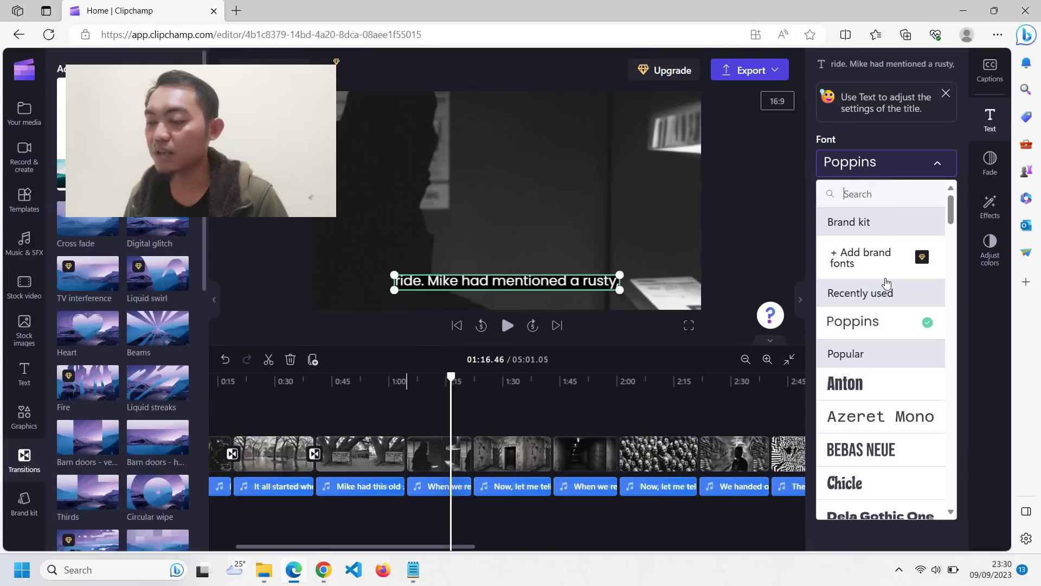
pyautogui.scroll(-5, 886, 283)
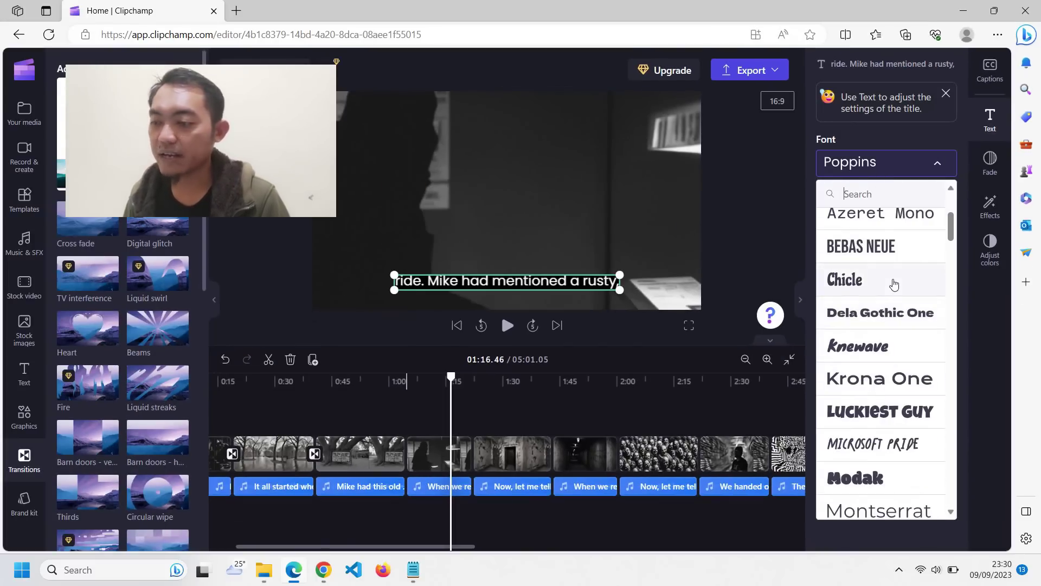
pyautogui.scroll(4, 881, 218)
pyautogui.scroll(-5, 911, 288)
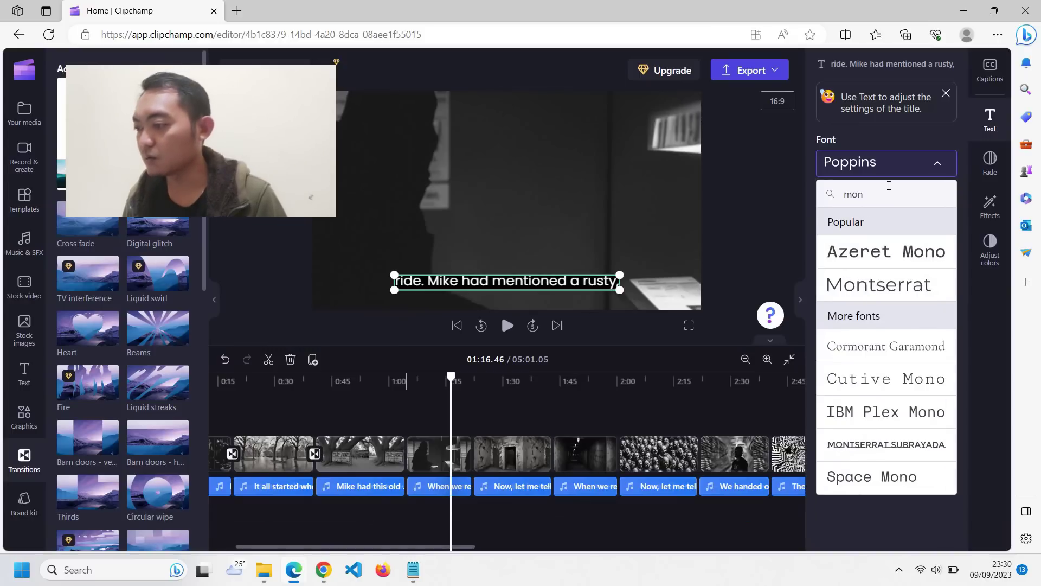
pyautogui.click(912, 289)
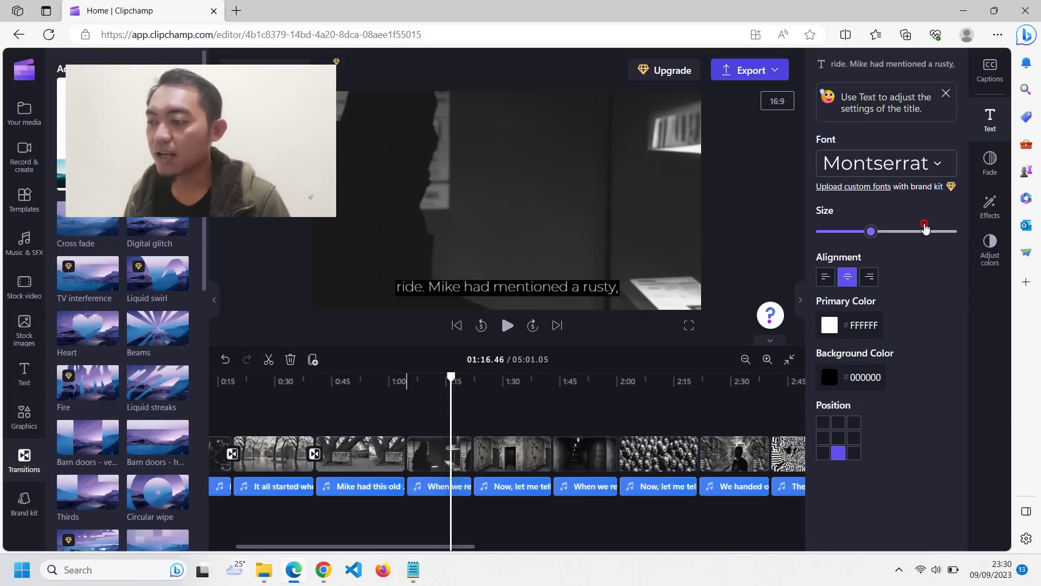
pyautogui.moveTo(926, 226); pyautogui.dragTo(849, 239)
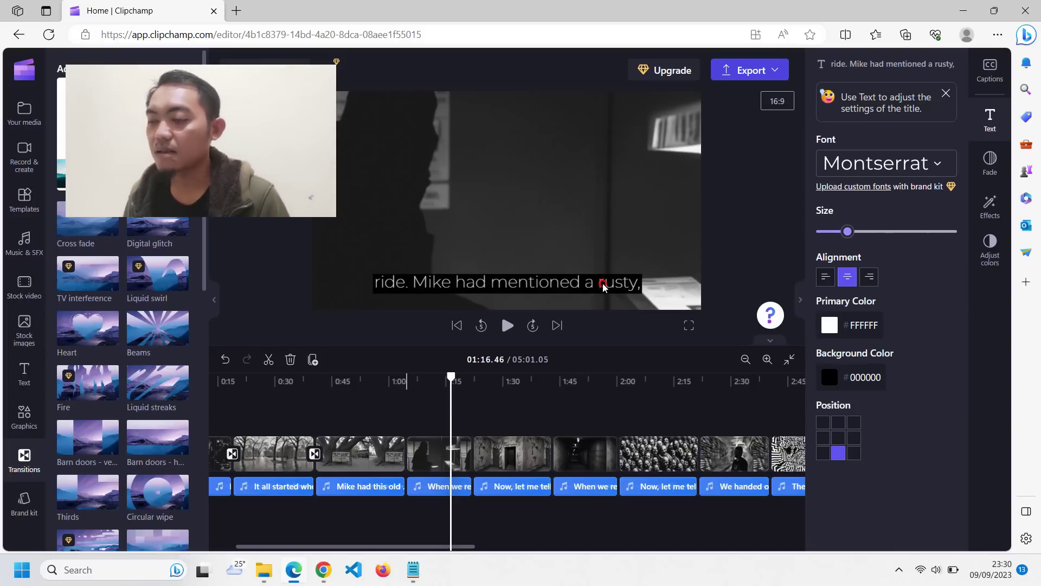
pyautogui.click(586, 242)
pyautogui.press('space')
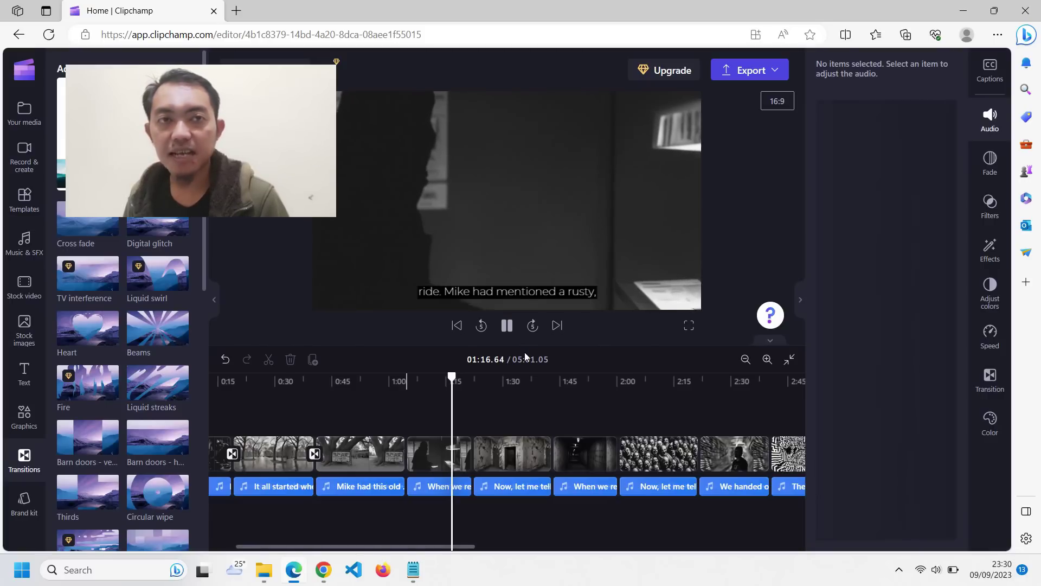
pyautogui.click(478, 381)
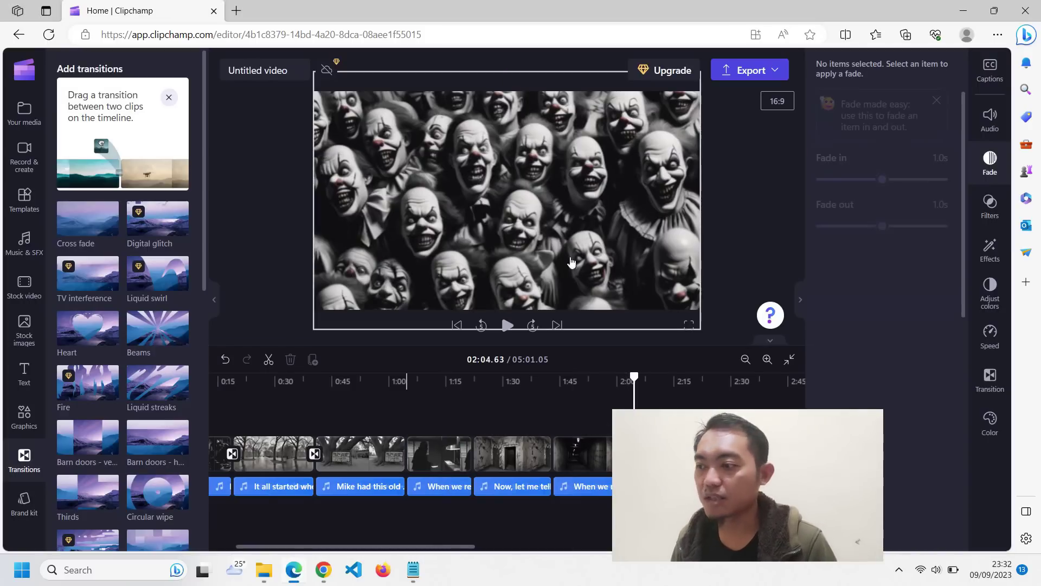
pyautogui.moveTo(633, 408); pyautogui.dragTo(537, 408)
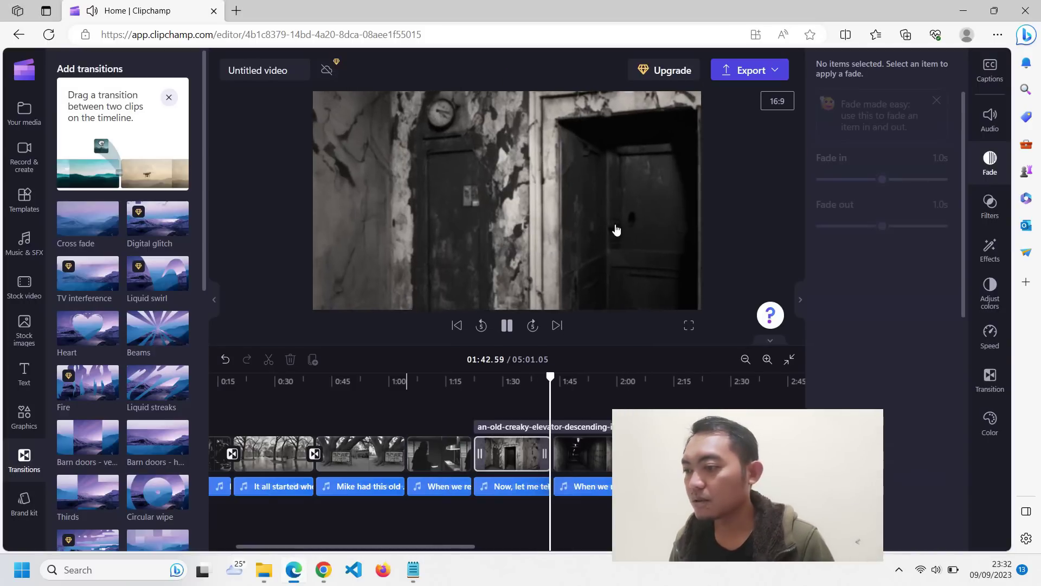
pyautogui.press('space')
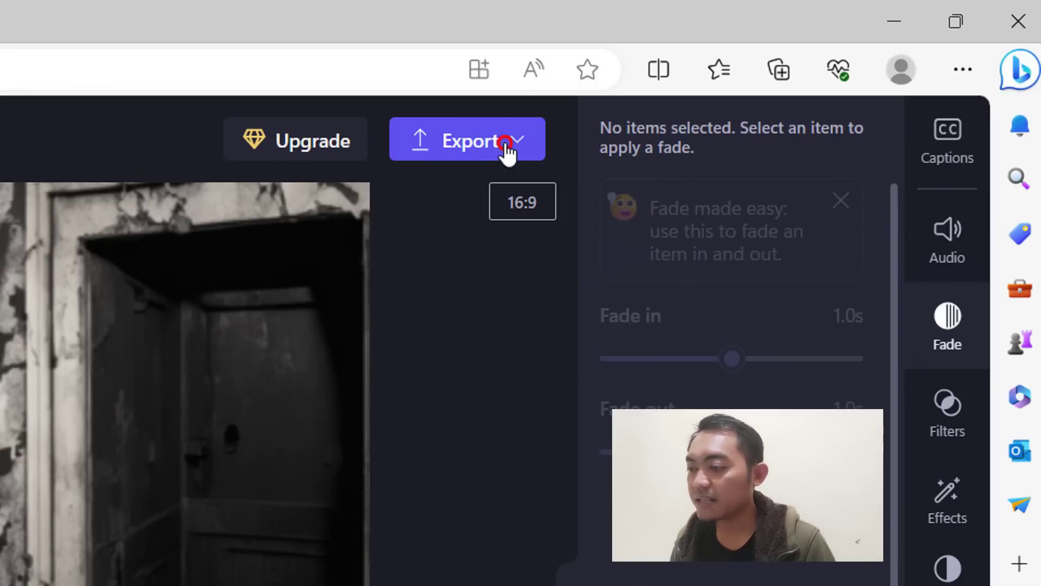
# - Back out of the export to fix the gap and play the clips around 1:42
pyautogui.click(503, 142)
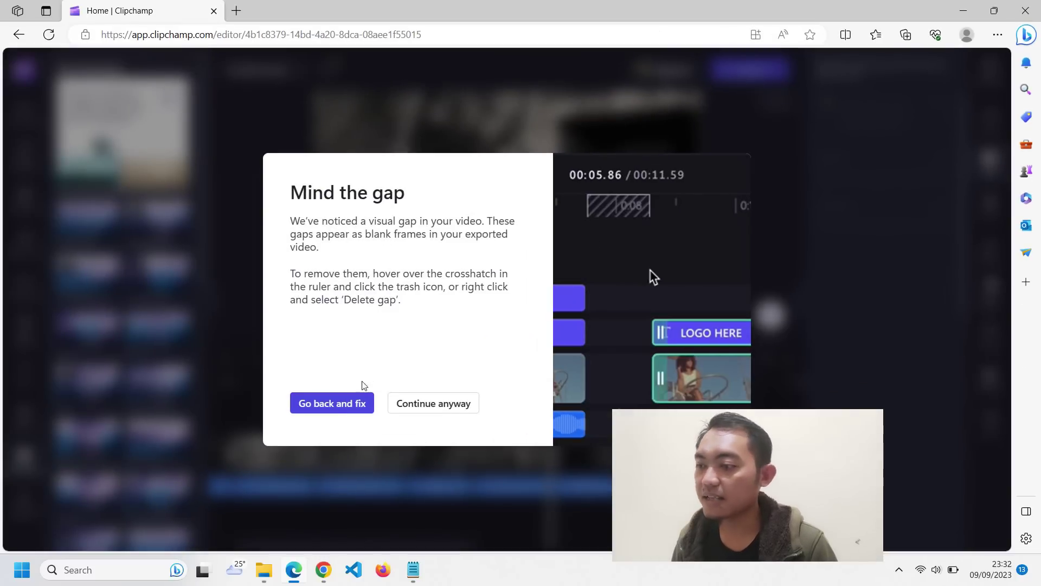
pyautogui.click(343, 407)
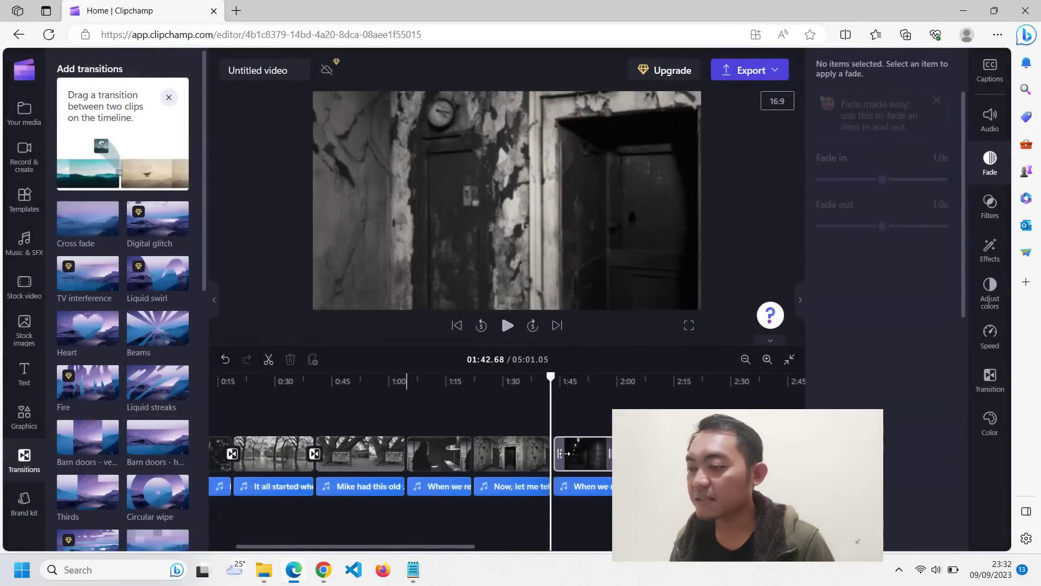
pyautogui.scroll(3, 569, 450)
pyautogui.click(563, 452)
pyautogui.click(558, 412)
pyautogui.press('space')
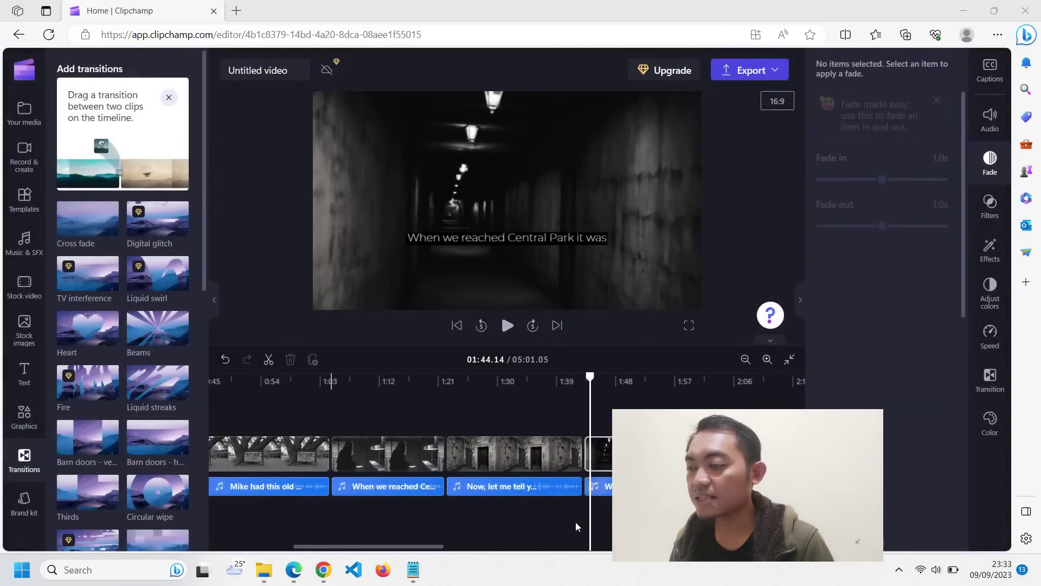
# - Replay the video briefly from the start, then restart the export
pyautogui.moveTo(387, 551); pyautogui.dragTo(306, 549)
pyautogui.click(204, 384)
pyautogui.press('space')
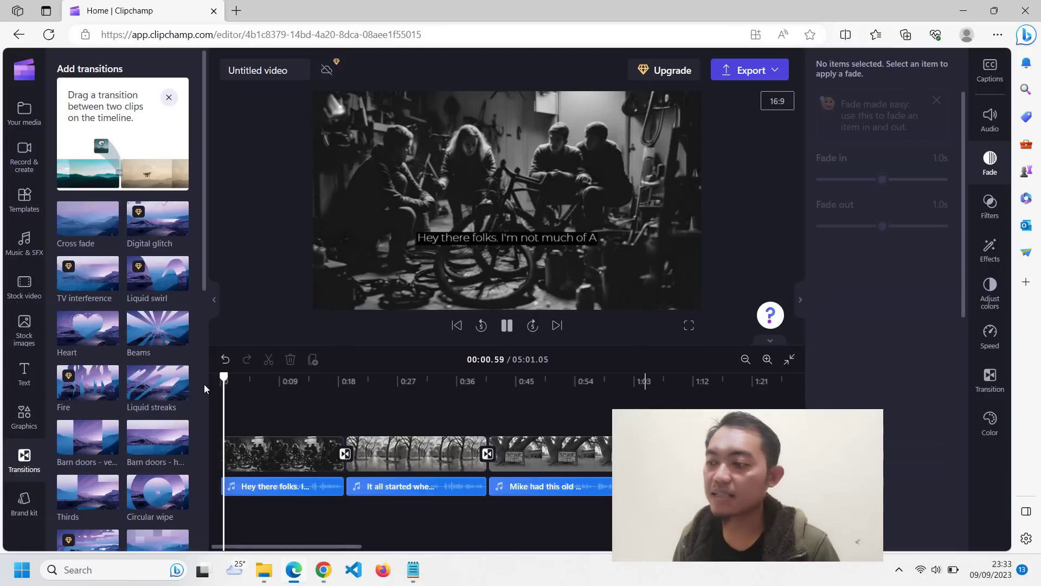
pyautogui.press('space')
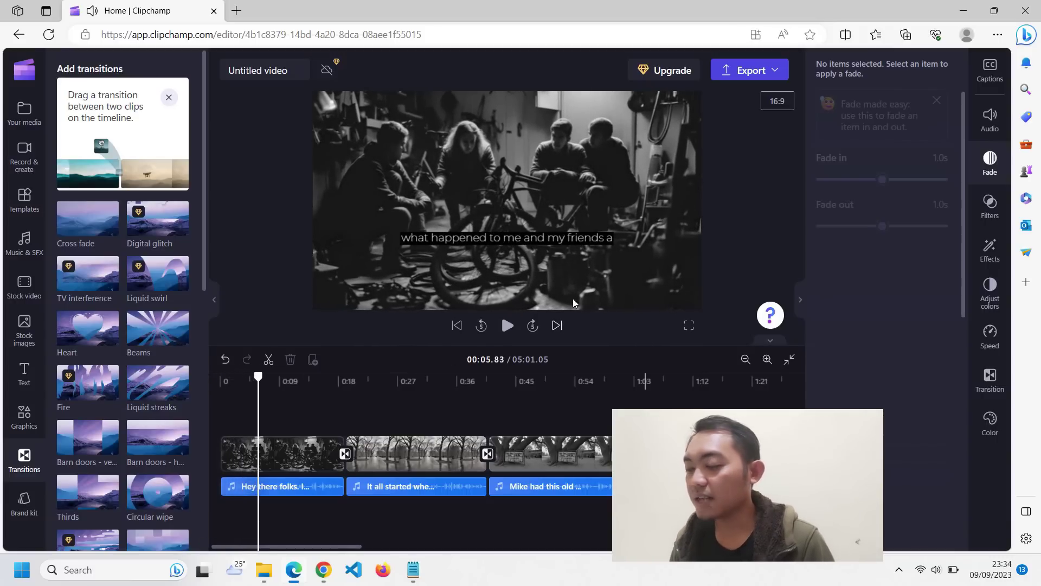
pyautogui.click(752, 70)
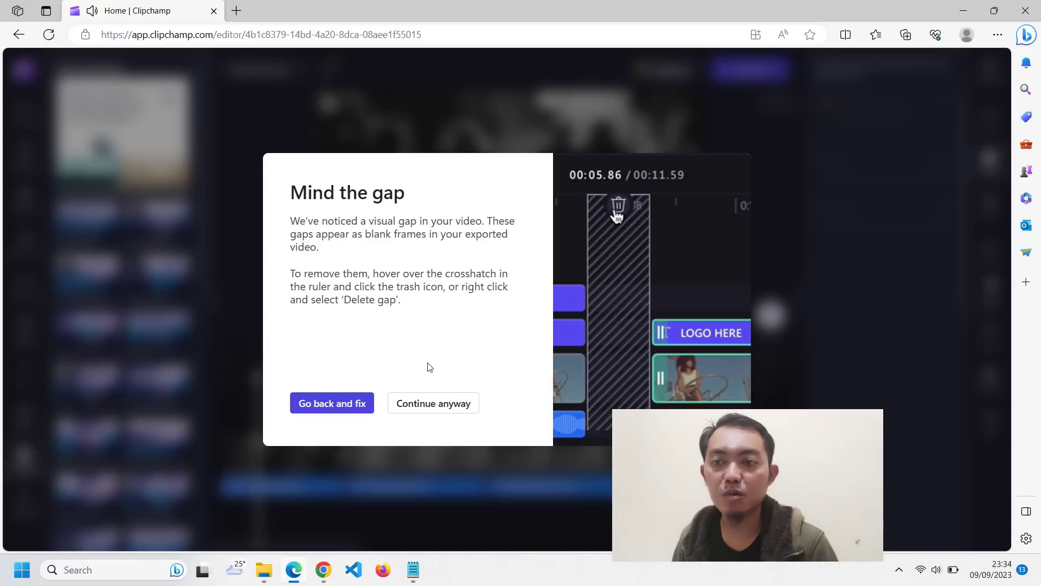
# - Ignore the gap warning, export at 1080p, and select the 'Untitled video' title for renaming
pyautogui.click(421, 415)
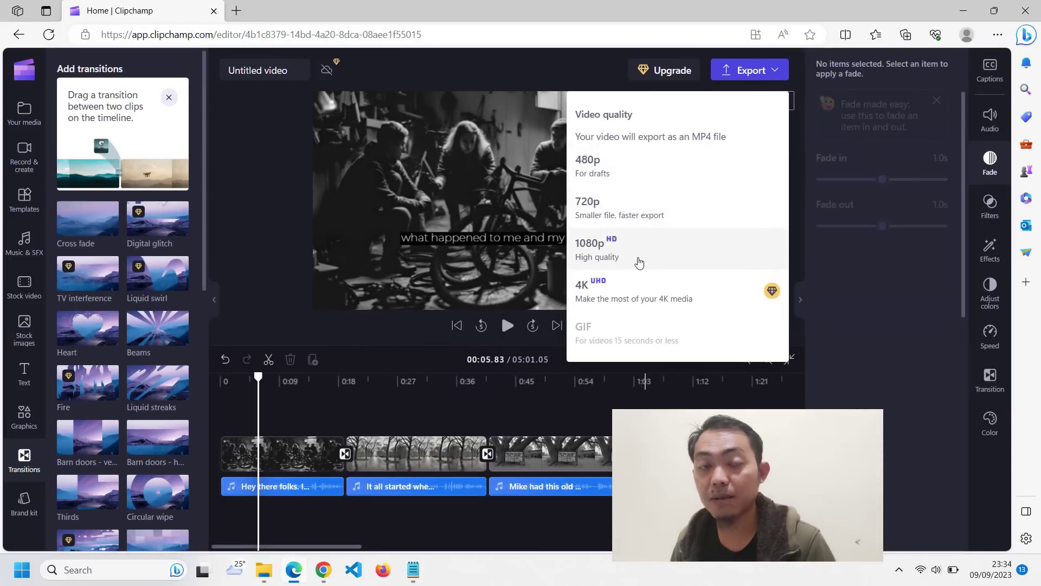
pyautogui.click(635, 255)
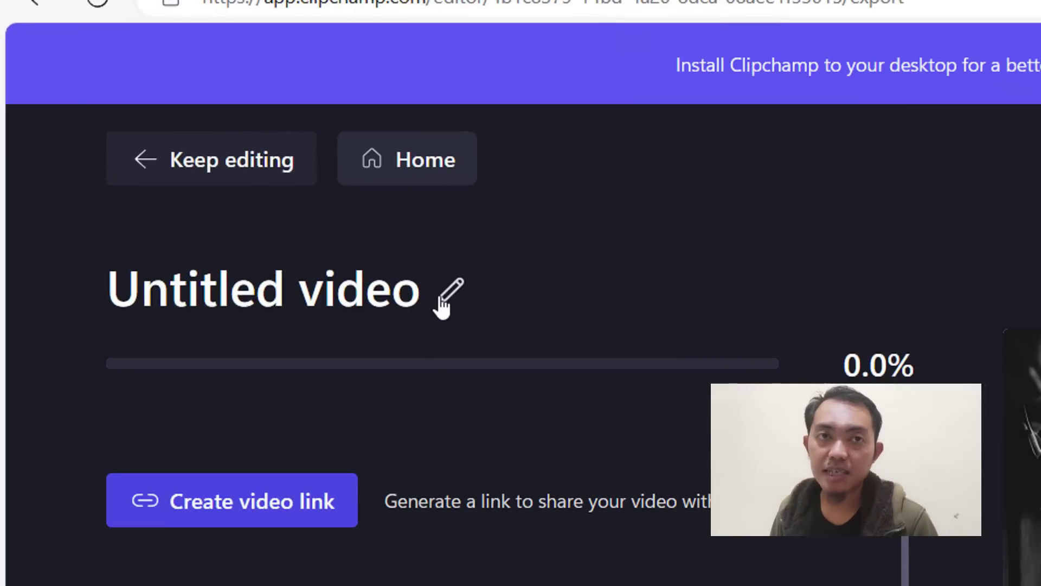
pyautogui.click(442, 306)
pyautogui.moveTo(419, 296); pyautogui.dragTo(117, 298)
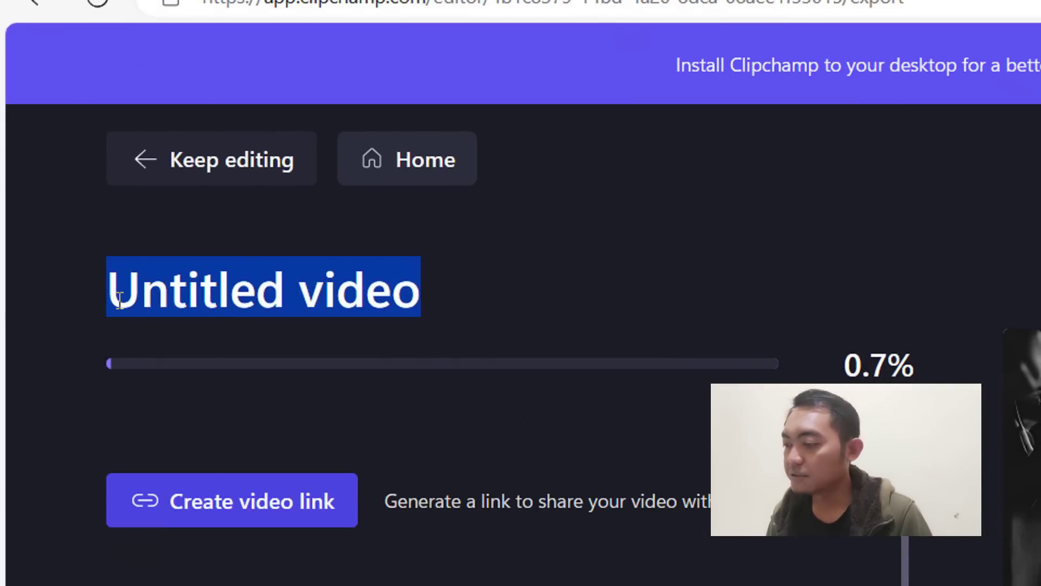